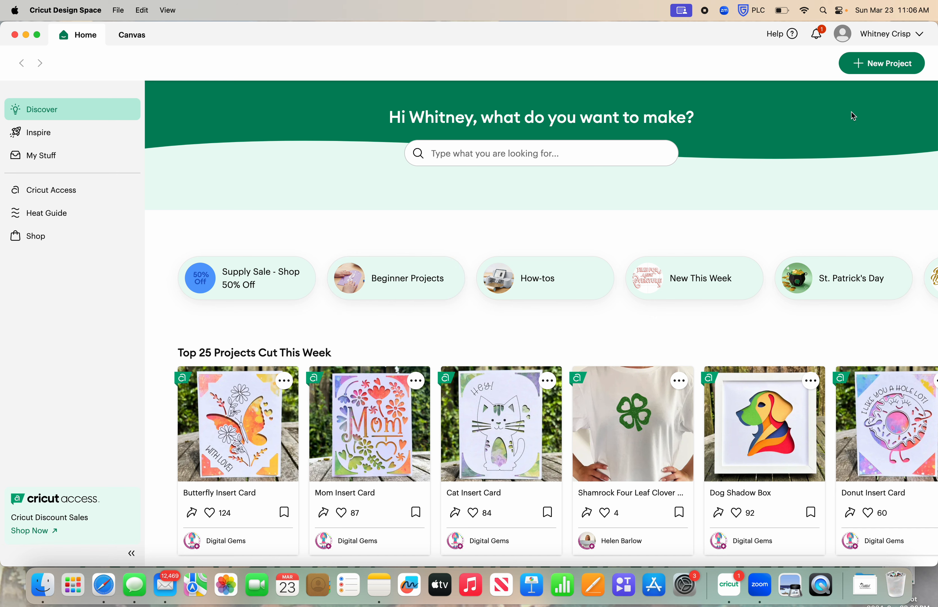
- Start a new project and check the canvas grid, units and operation type settings
{"action": "left_click", "coordinate": [870, 64]}
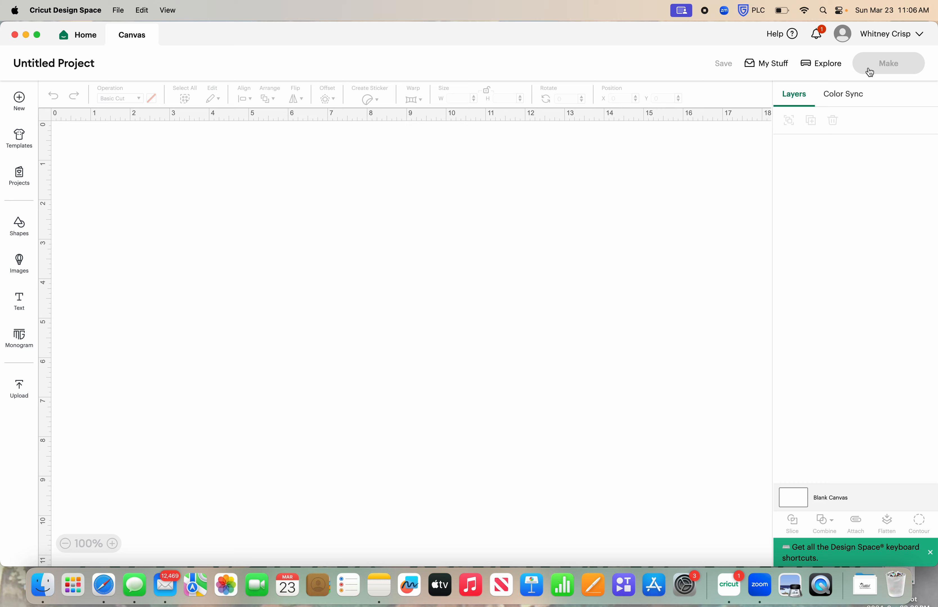
{"action": "left_click", "coordinate": [898, 36]}
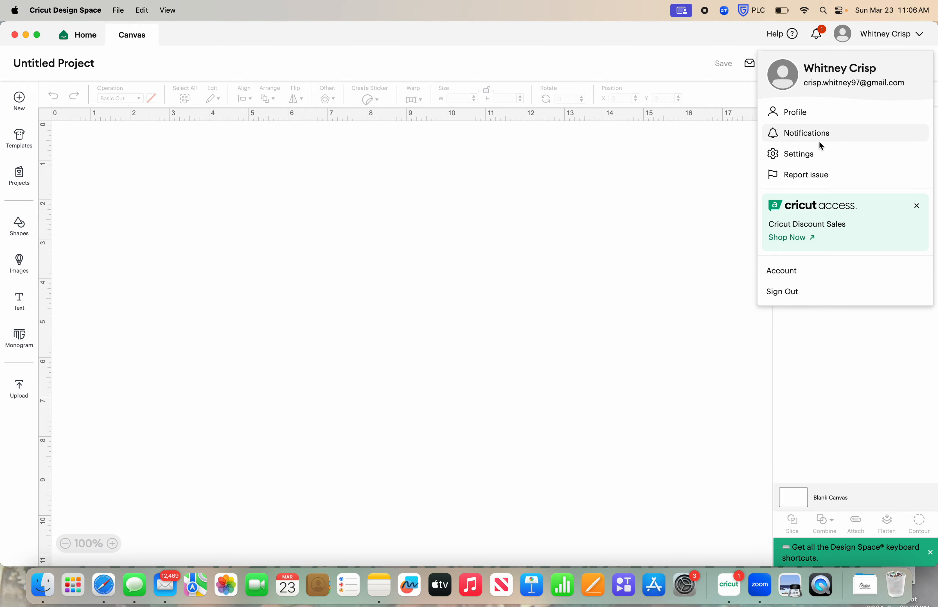
{"action": "left_click", "coordinate": [796, 157]}
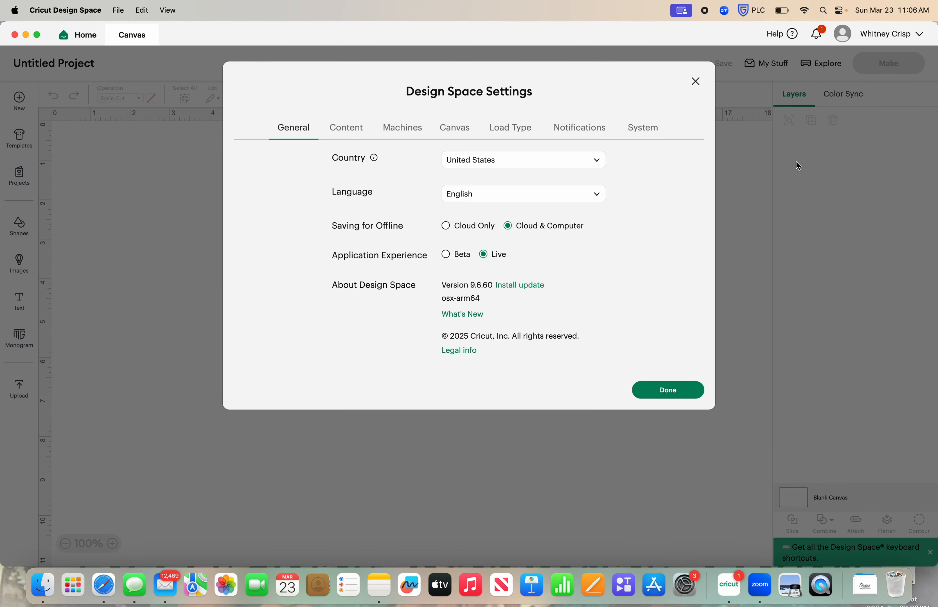
{"action": "left_click", "coordinate": [458, 127]}
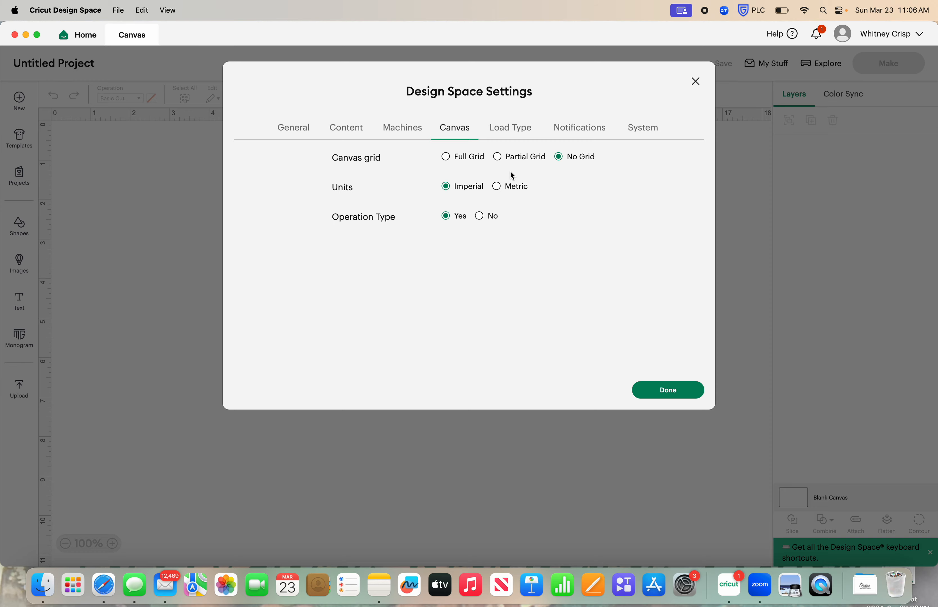
{"action": "left_click", "coordinate": [679, 387]}
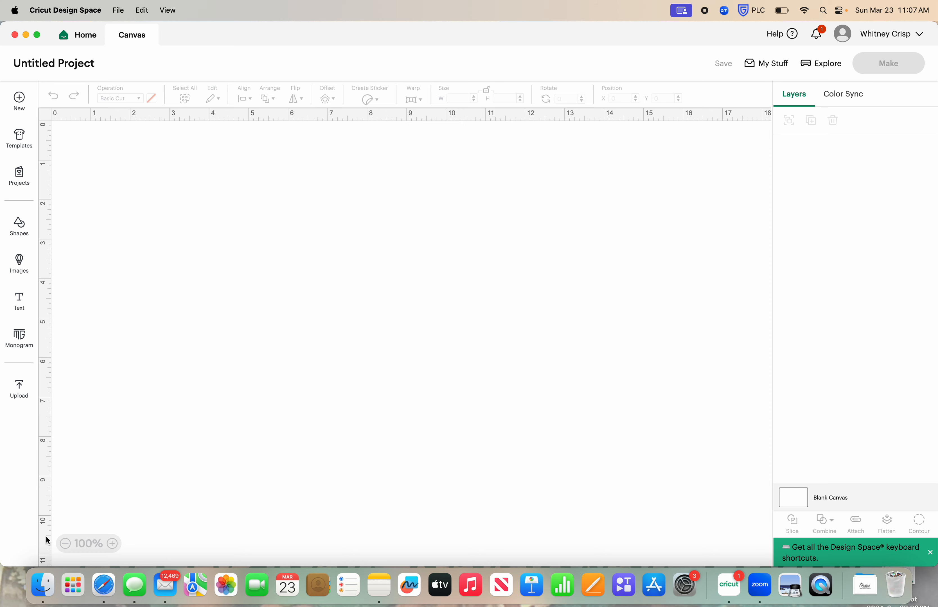
- Add a free sharp-cornered square shape to the empty canvas
{"action": "left_click", "coordinate": [65, 544]}
{"action": "left_click", "coordinate": [65, 544]}
{"action": "left_click", "coordinate": [65, 544]}
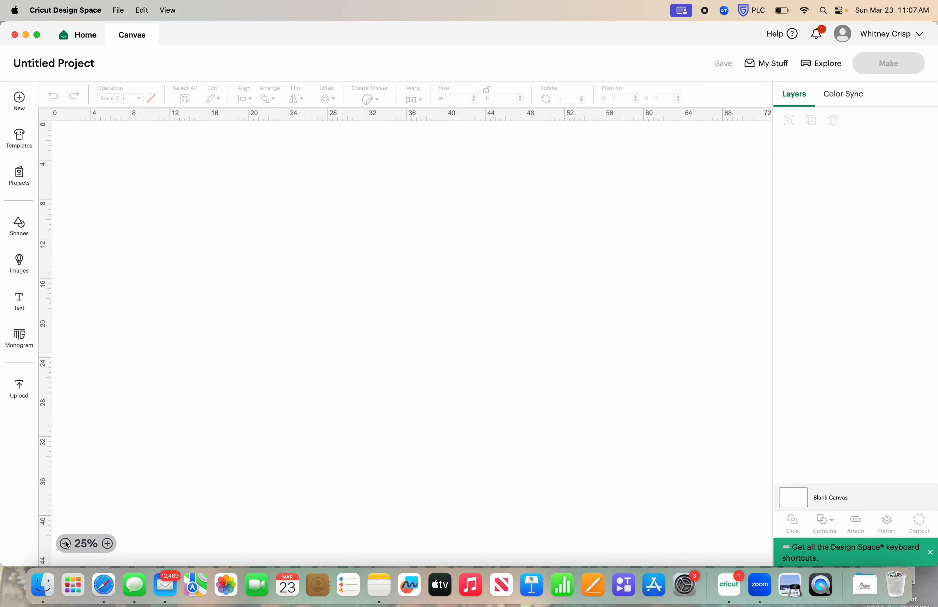
{"action": "left_click", "coordinate": [33, 233]}
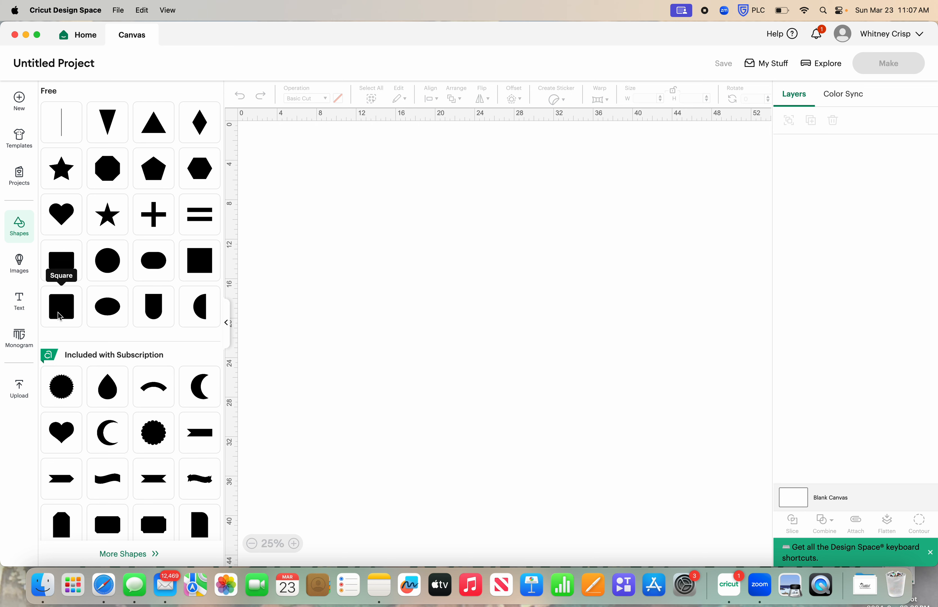
{"action": "left_click", "coordinate": [203, 258]}
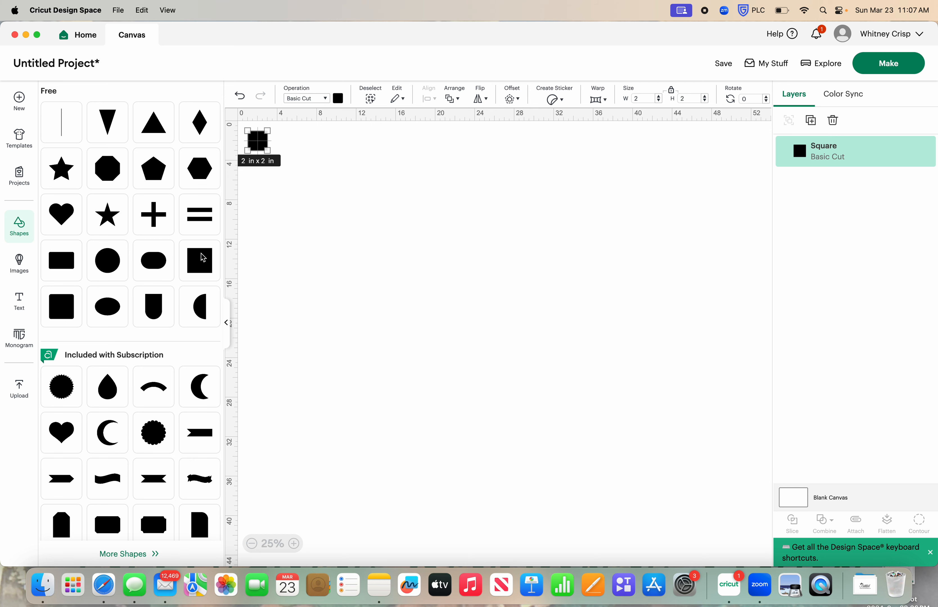
{"action": "left_click", "coordinate": [226, 323]}
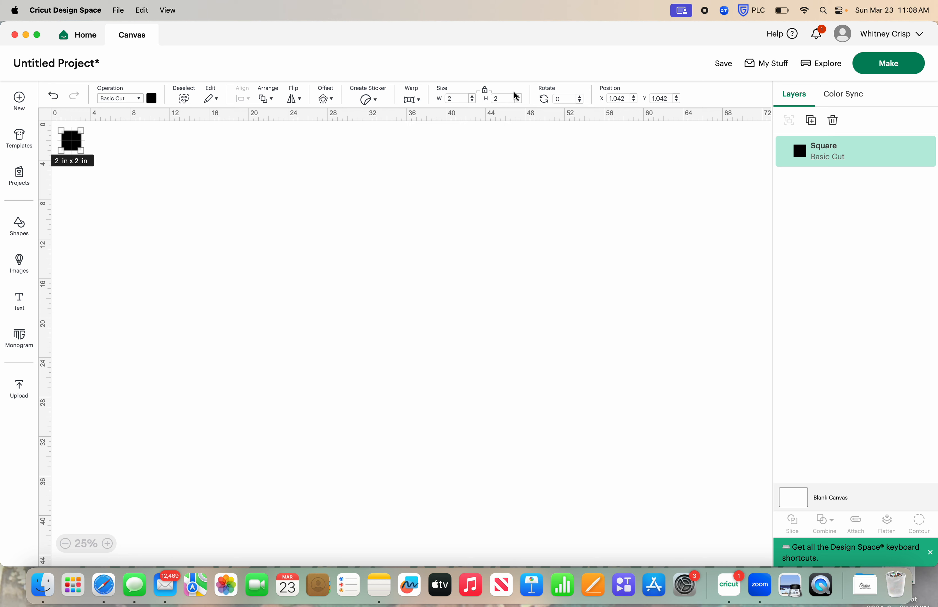
- Set the square's width to 4 in with its proportions locked
{"action": "left_click", "coordinate": [488, 94]}
{"action": "left_click", "coordinate": [486, 92]}
{"action": "left_click", "coordinate": [455, 99]}
{"action": "key", "text": "BackSpace"}
{"action": "type", "text": "4"}
{"action": "key", "text": "Return"}
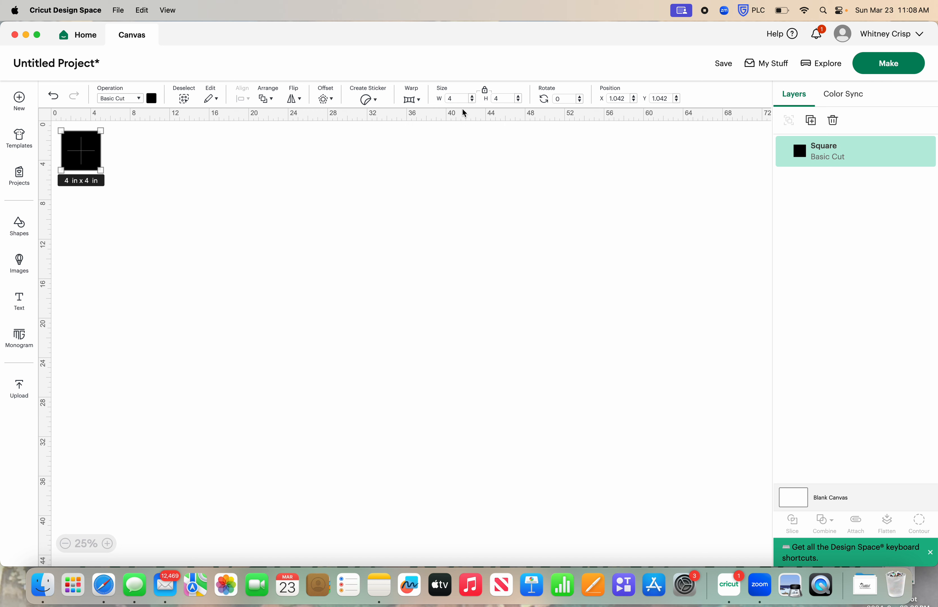
- Set the square's width to 30 in, unlock its proportions and set its height to 18 in
{"action": "left_click", "coordinate": [454, 99]}
{"action": "key", "text": "BackSpace"}
{"action": "type", "text": "30"}
{"action": "key", "text": "Return"}
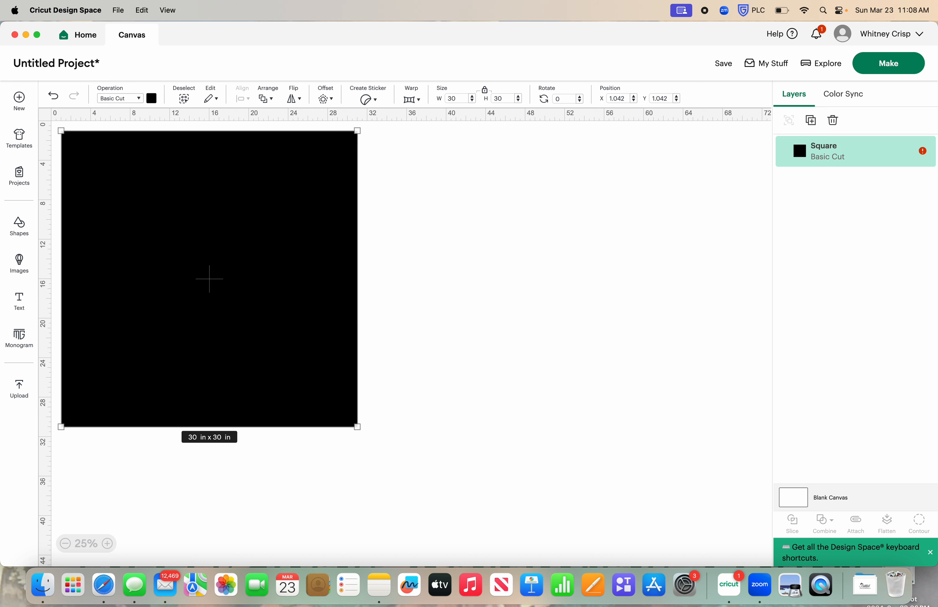
{"action": "left_click", "coordinate": [486, 90]}
{"action": "left_click", "coordinate": [505, 101]}
{"action": "key", "text": "BackSpace"}
{"action": "key", "text": "BackSpace"}
{"action": "type", "text": "18"}
{"action": "key", "text": "Return"}
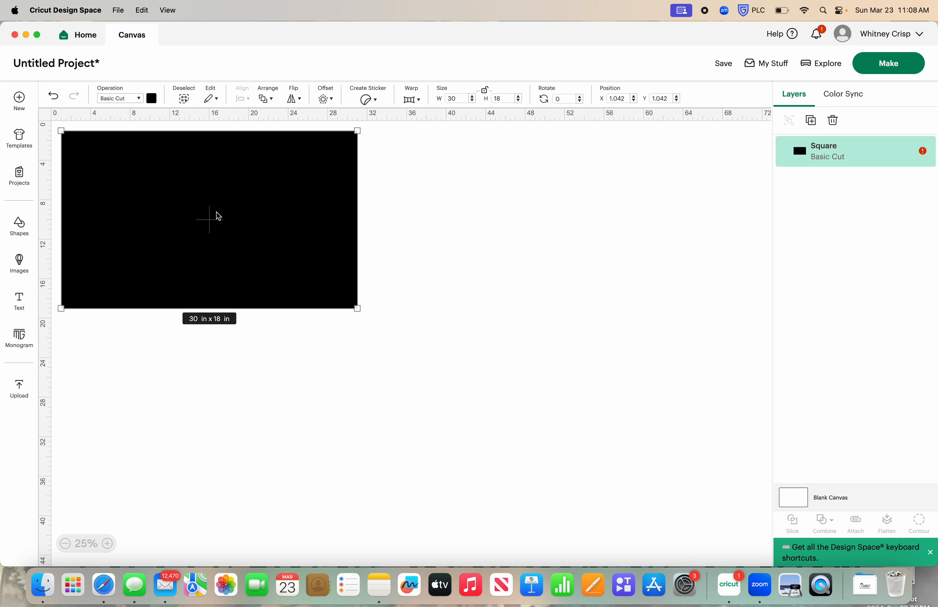
- Recolor the 30 x 18 in rectangle brown and move it to the middle of the canvas
{"action": "left_click", "coordinate": [154, 98]}
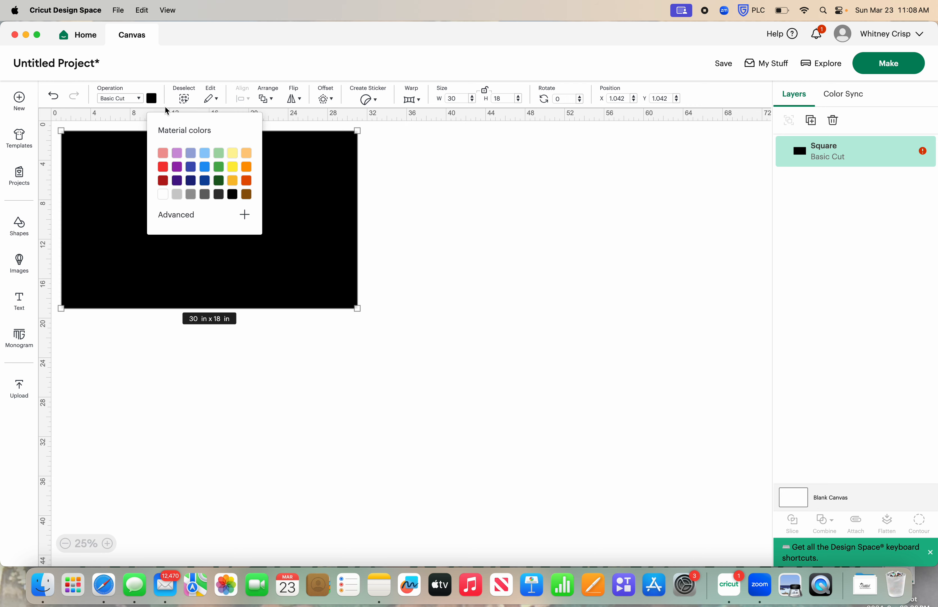
{"action": "left_click", "coordinate": [246, 194]}
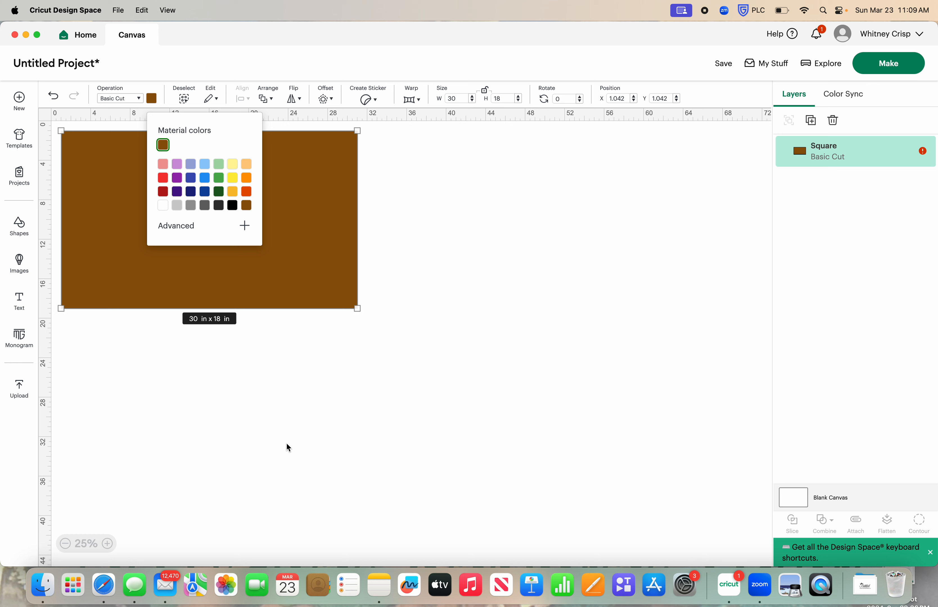
{"action": "left_click_drag", "start_coordinate": [310, 249], "coordinate": [530, 371]}
{"action": "left_click", "coordinate": [437, 203]}
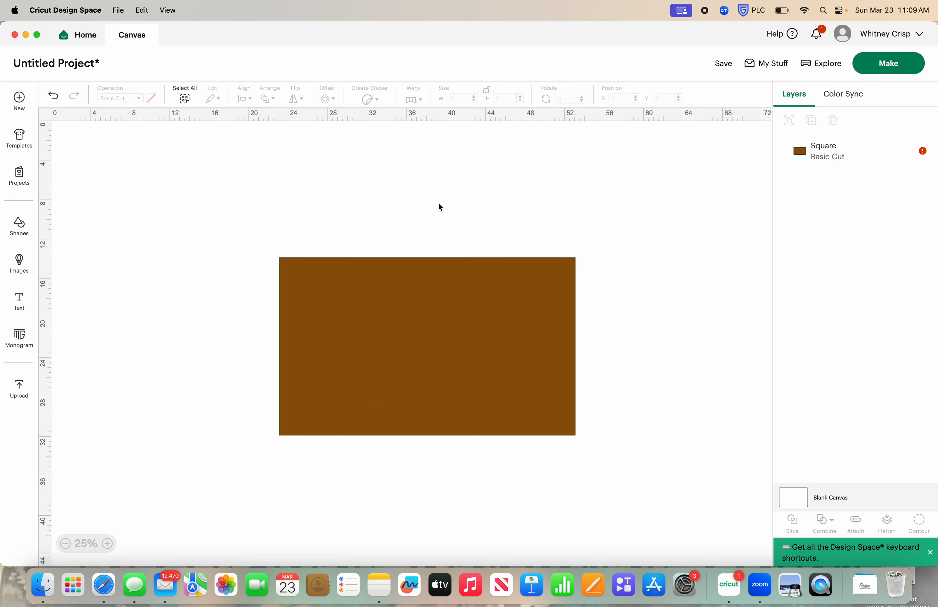
- Add a text object reading IKYFL to the canvas
{"action": "left_click", "coordinate": [28, 303]}
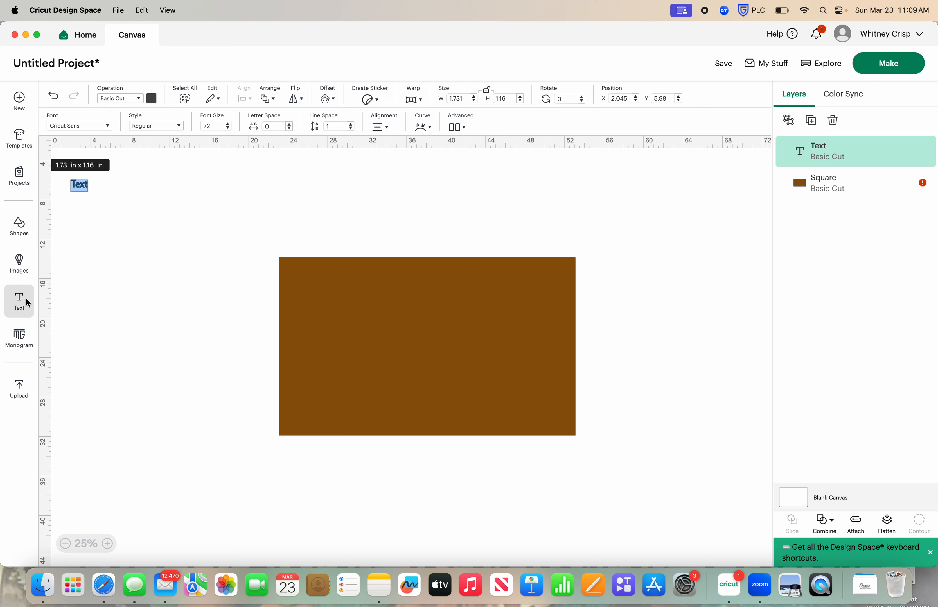
{"action": "key", "text": "Caps_Lock"}
{"action": "type", "text": "IK"}
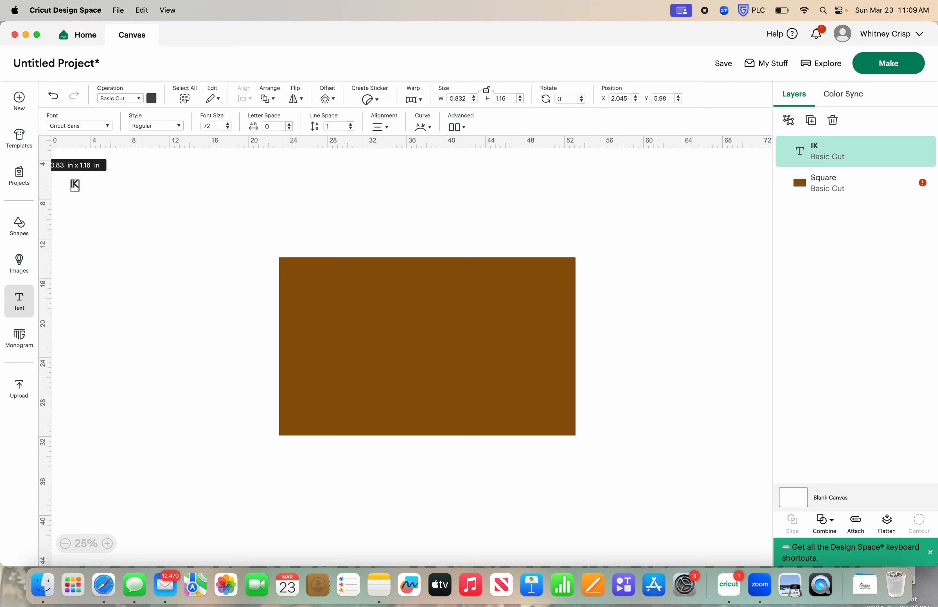
{"action": "type", "text": "YFL"}
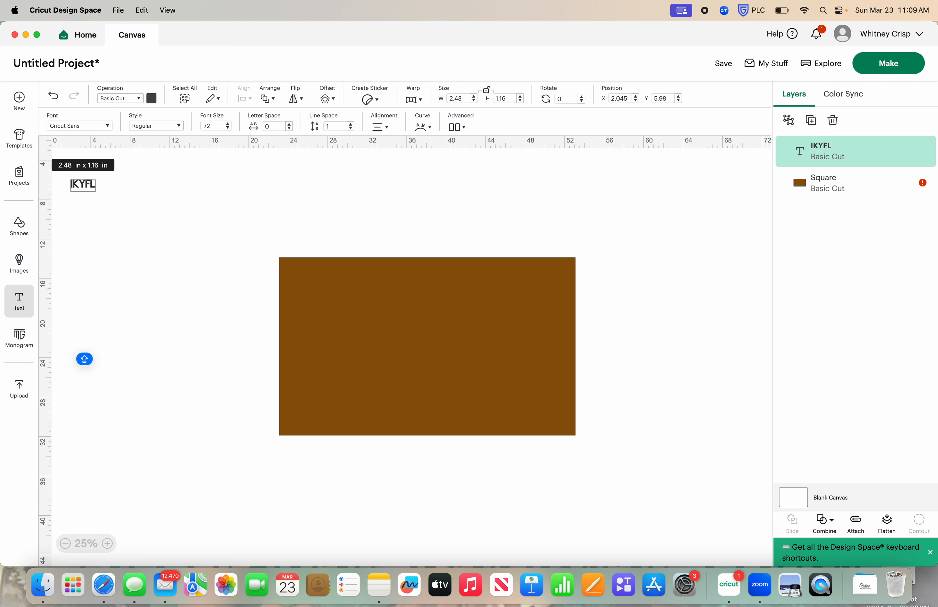
{"action": "left_click", "coordinate": [78, 123]}
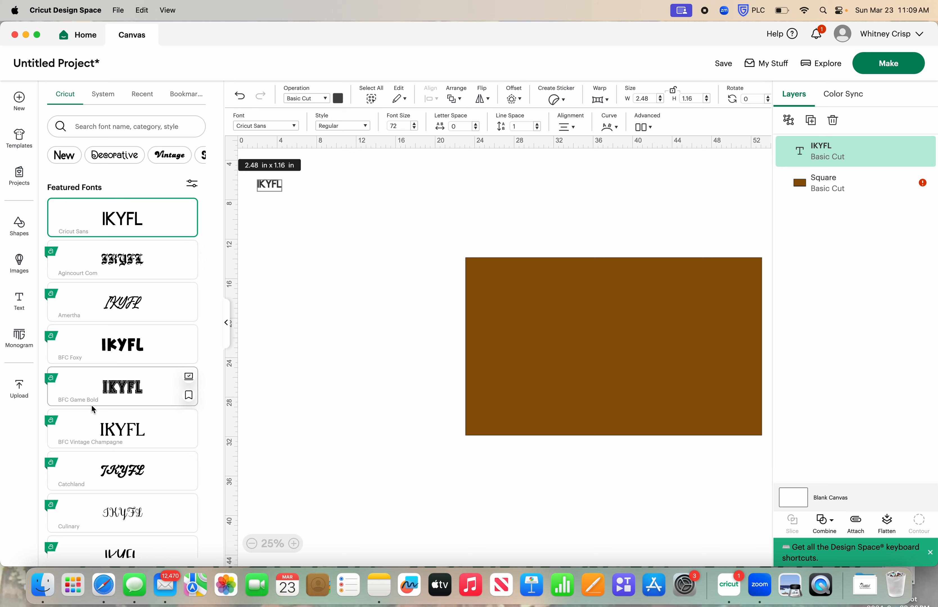
{"action": "scroll", "coordinate": [130, 338], "scroll_direction": "down", "scroll_amount": 5}
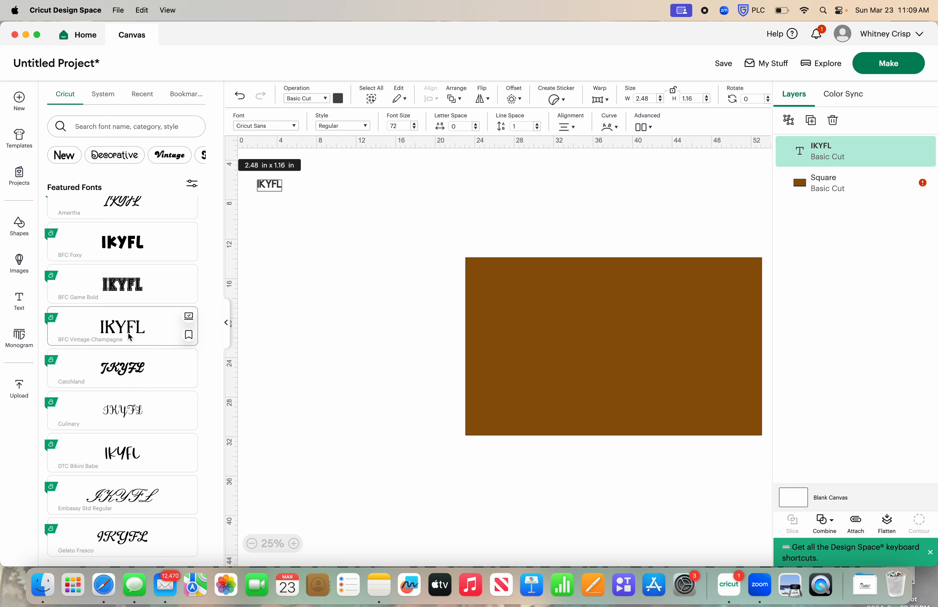
{"action": "left_click", "coordinate": [225, 322]}
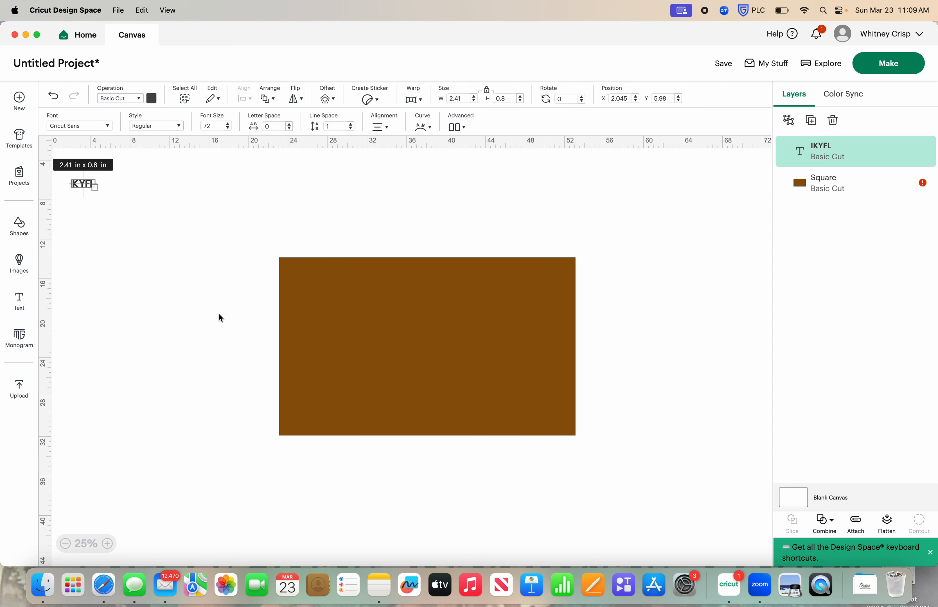
- Enlarge the IKYFL text to about 9.69 by 3.22 in and place it on the upper part of the brown rectangle
{"action": "left_click_drag", "start_coordinate": [95, 186], "coordinate": [430, 313]}
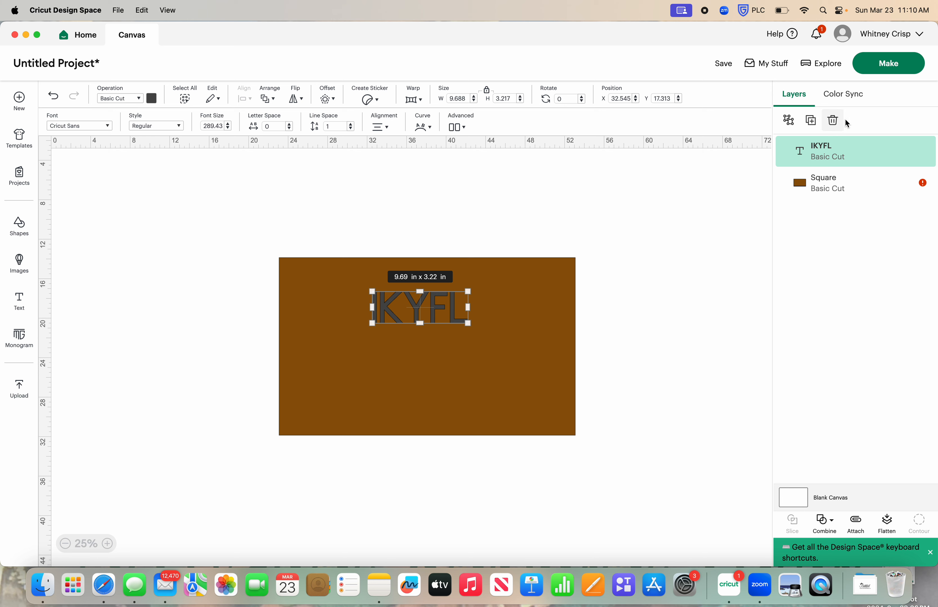
- Duplicate the IKYFL text and change the copy's wording to POPPIN UP HERE
{"action": "left_click", "coordinate": [814, 118]}
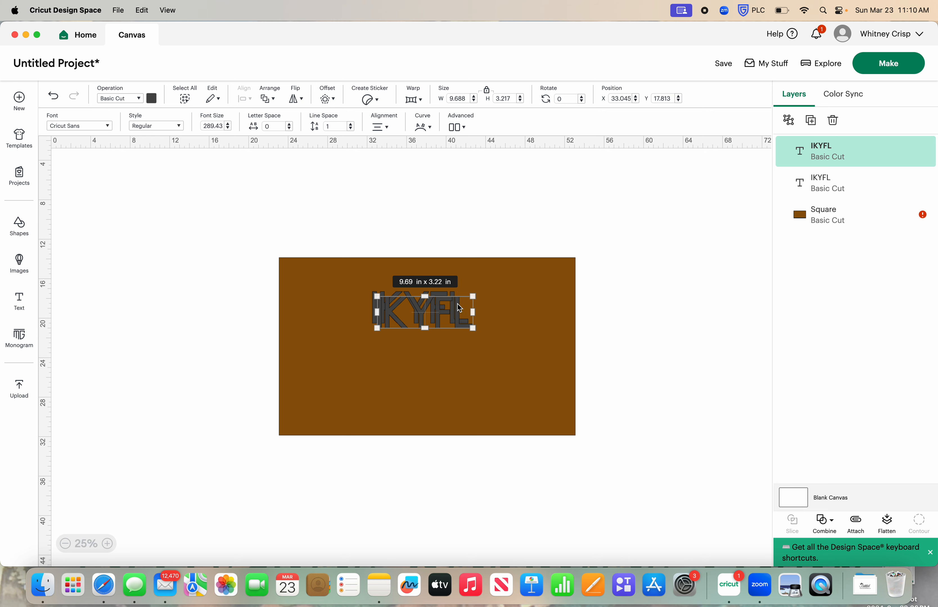
{"action": "left_click_drag", "start_coordinate": [459, 309], "coordinate": [454, 316]}
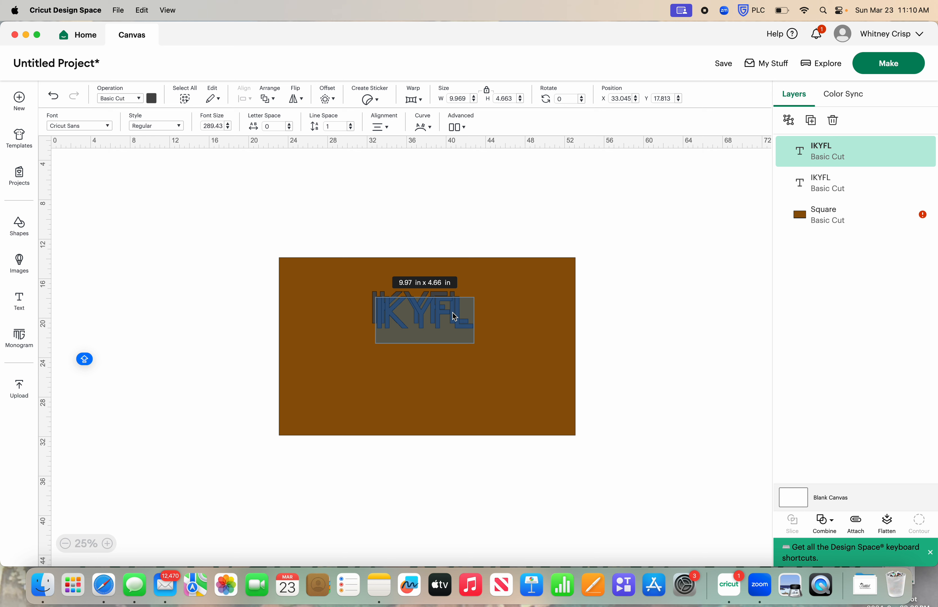
{"action": "type", "text": "POPPIN"}
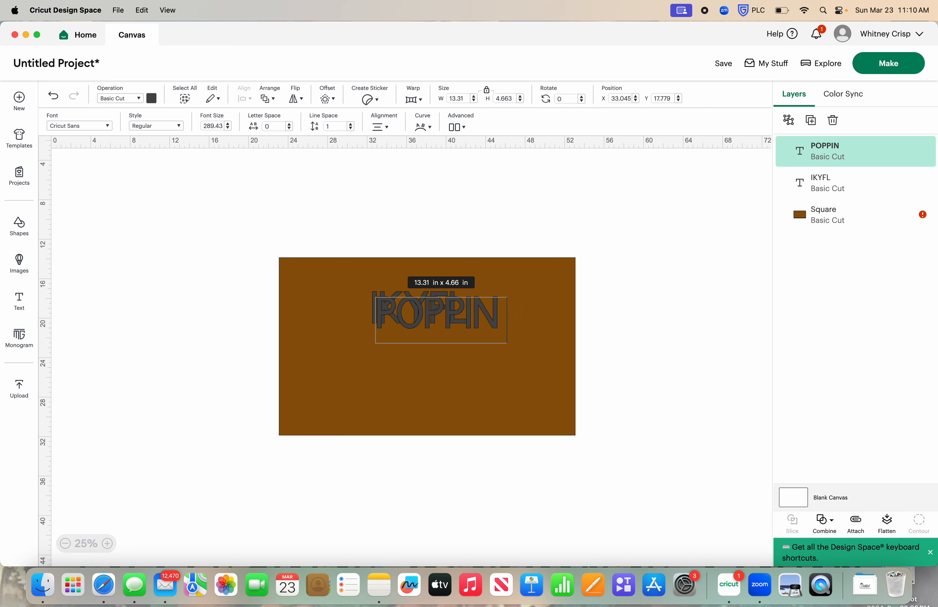
{"action": "type", "text": " UP HERE"}
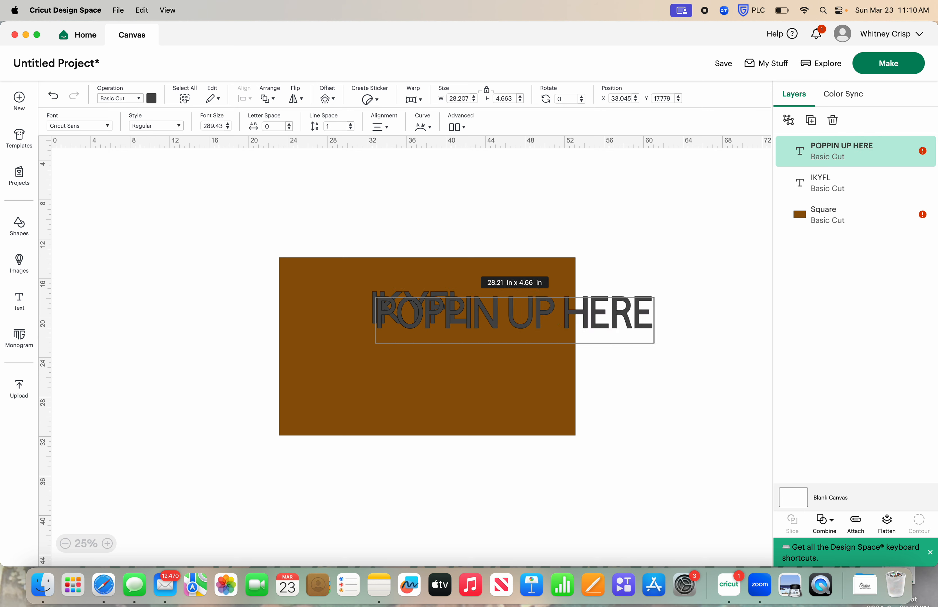
{"action": "left_click", "coordinate": [661, 257]}
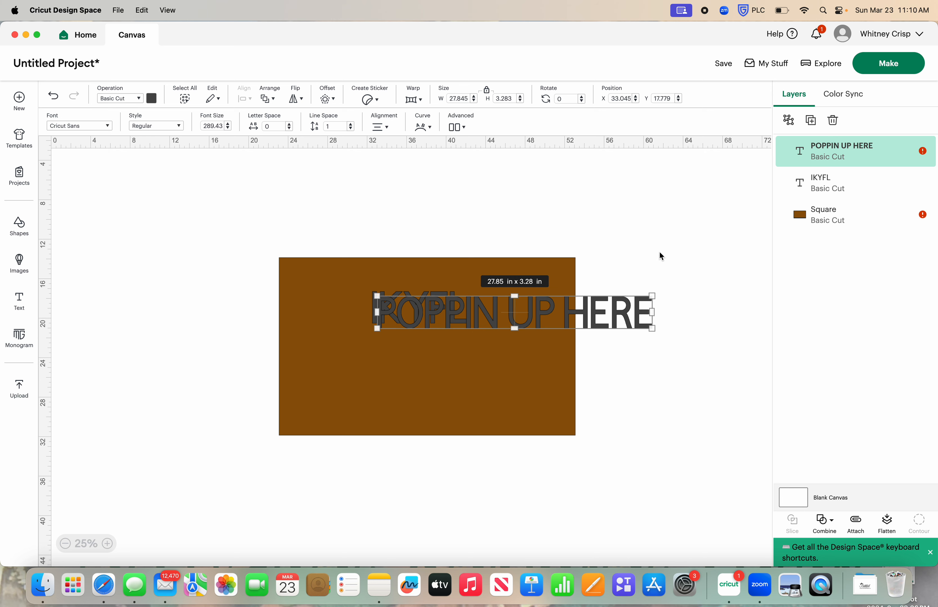
- Move POPPIN UP HERE to the lower part of the brown rectangle and position IKYFL above it
{"action": "left_click_drag", "start_coordinate": [577, 318], "coordinate": [498, 405]}
{"action": "left_click_drag", "start_coordinate": [436, 311], "coordinate": [408, 328]}
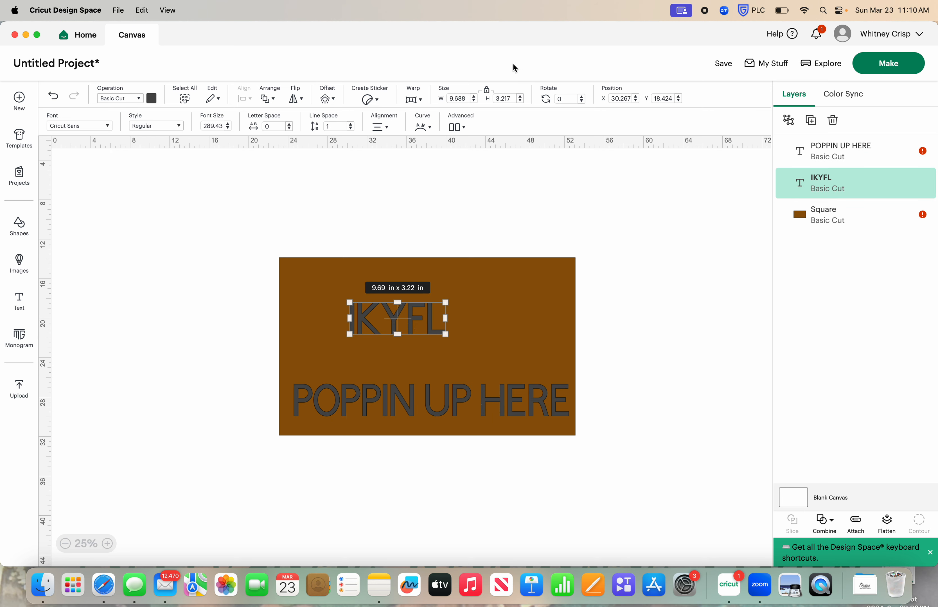
- Unlock the IKYFL text's proportions, enlarge it to about 20.8 by 7.83 in and center it above the lower phrase
{"action": "left_click", "coordinate": [488, 92]}
{"action": "left_click_drag", "start_coordinate": [446, 335], "coordinate": [580, 382]}
{"action": "left_click_drag", "start_coordinate": [509, 348], "coordinate": [485, 329]}
{"action": "left_click_drag", "start_coordinate": [549, 361], "coordinate": [493, 337]}
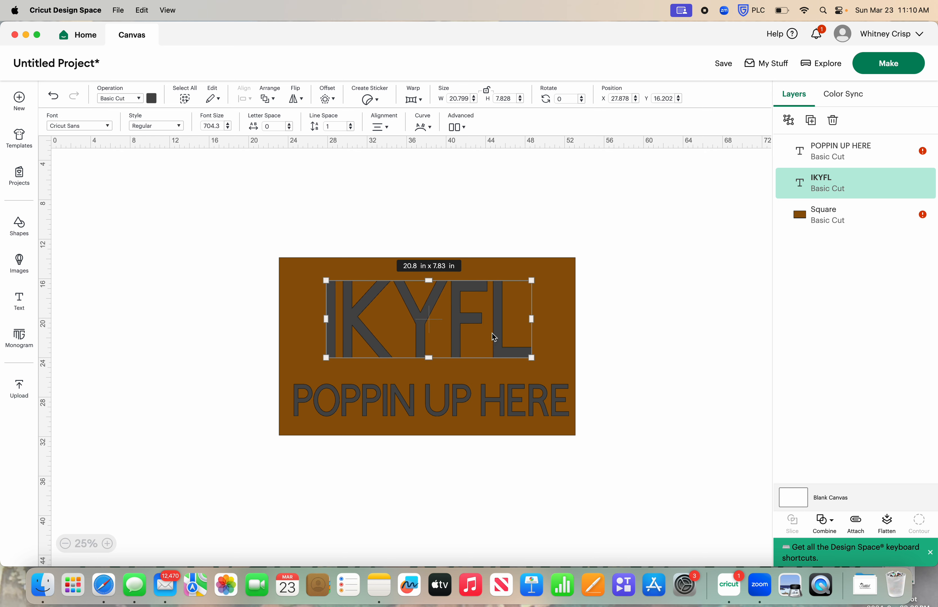
- Unlock the POPPIN UP HERE text's proportions and resize it slightly to about 27.79 by 3.23 in
{"action": "left_click", "coordinate": [489, 393]}
{"action": "left_click", "coordinate": [491, 90]}
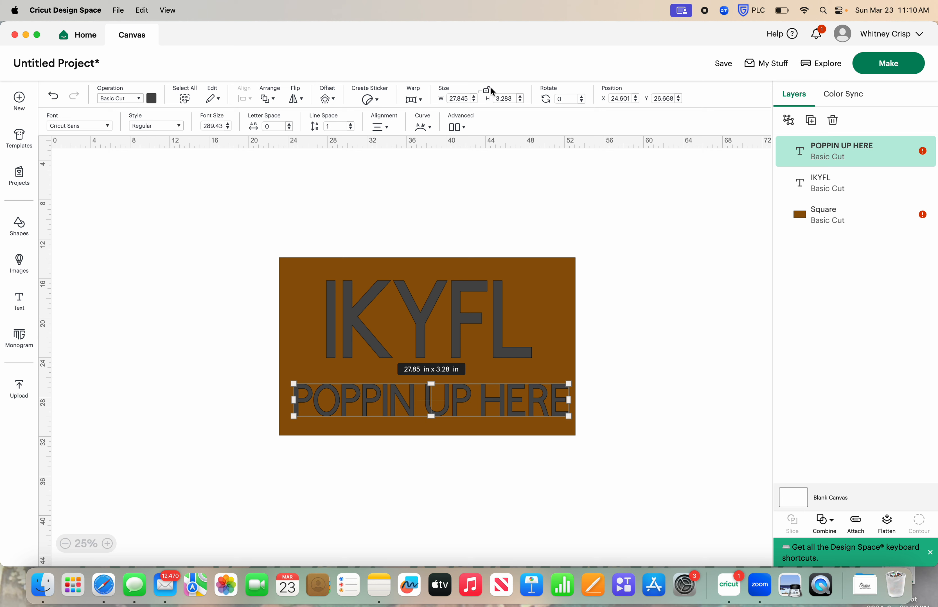
{"action": "mouse_move", "coordinate": [569, 417]}
{"action": "left_mouse_down"}
{"action": "mouse_move", "coordinate": [550, 436]}
{"action": "mouse_move", "coordinate": [567, 502]}
{"action": "mouse_move", "coordinate": [557, 427]}
{"action": "mouse_move", "coordinate": [782, 492]}
{"action": "mouse_move", "coordinate": [501, 424]}
{"action": "mouse_move", "coordinate": [570, 417]}
{"action": "left_mouse_up"}
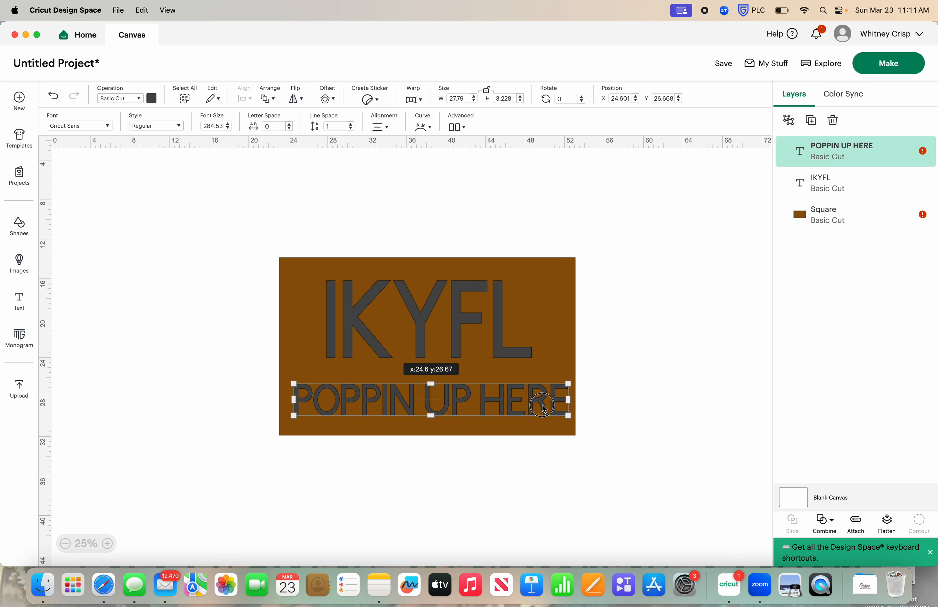
- Enlarge the IKYFL text to about 23.69 by 8.49 in and recenter it above POPPIN UP HERE
{"action": "left_click", "coordinate": [497, 344]}
{"action": "left_click_drag", "start_coordinate": [535, 360], "coordinate": [558, 360]}
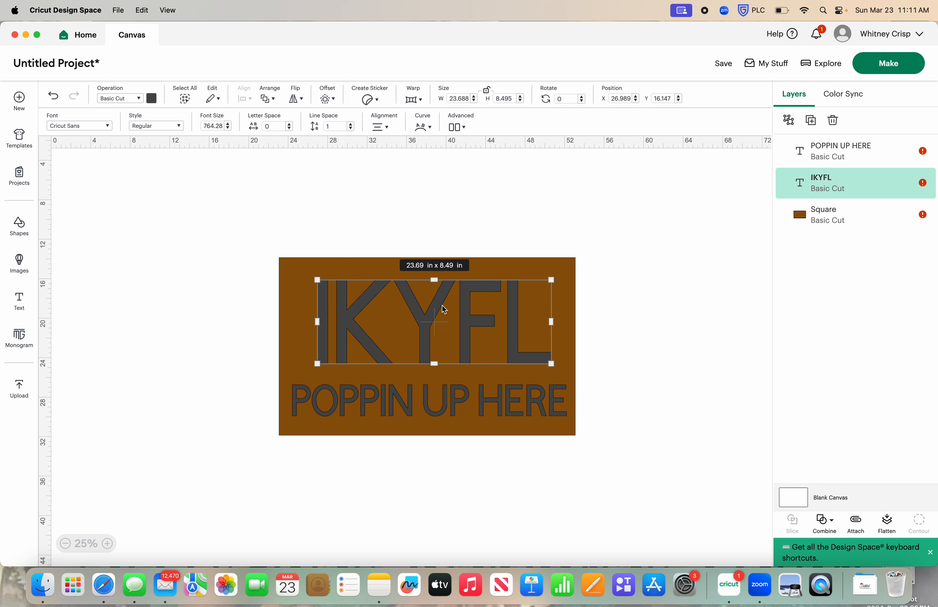
{"action": "left_click_drag", "start_coordinate": [461, 328], "coordinate": [456, 327]}
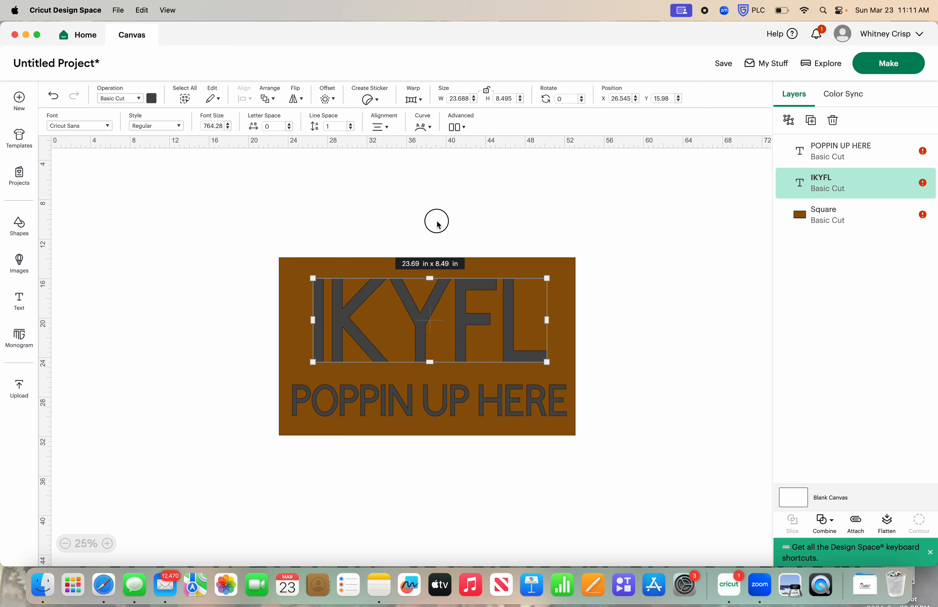
{"action": "left_click", "coordinate": [438, 223]}
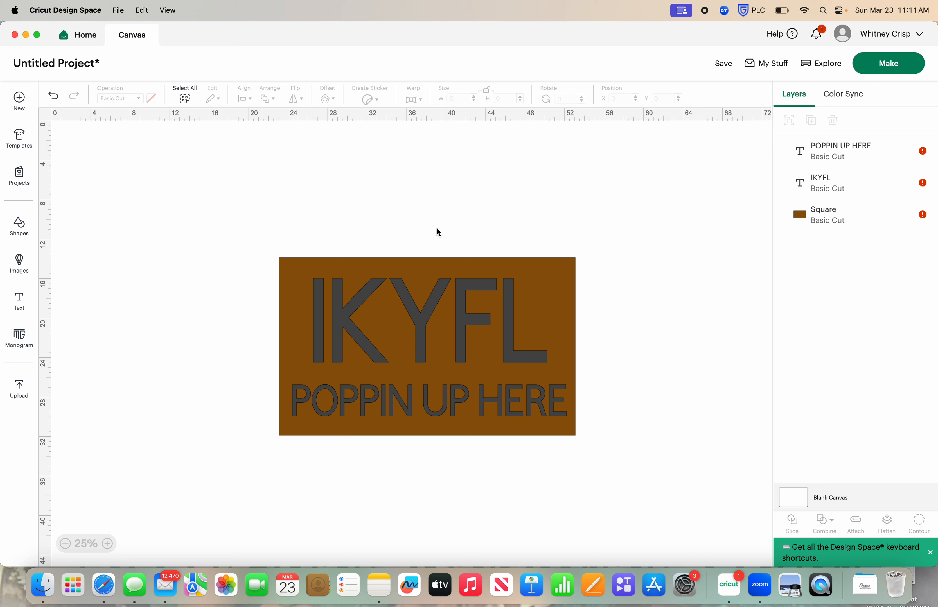
- Change the material color of both the IKYFL and POPPIN UP HERE texts to black
{"action": "left_click", "coordinate": [426, 296]}
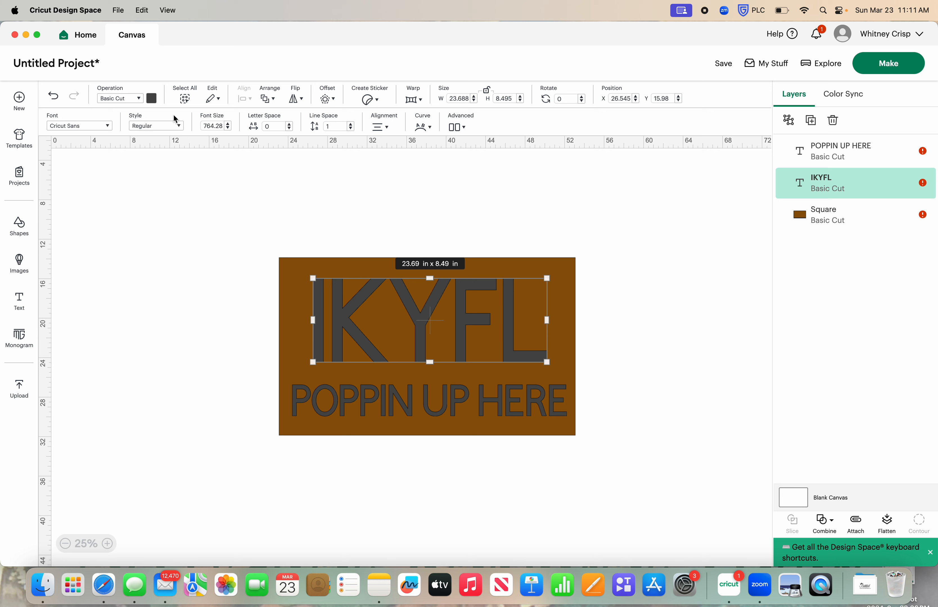
{"action": "left_click", "coordinate": [152, 99]}
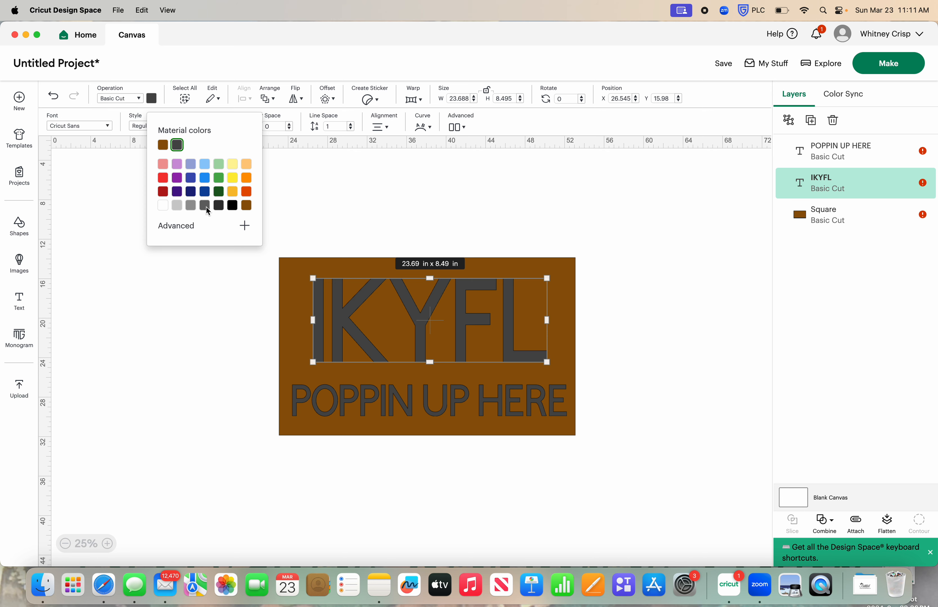
{"action": "left_click", "coordinate": [232, 206]}
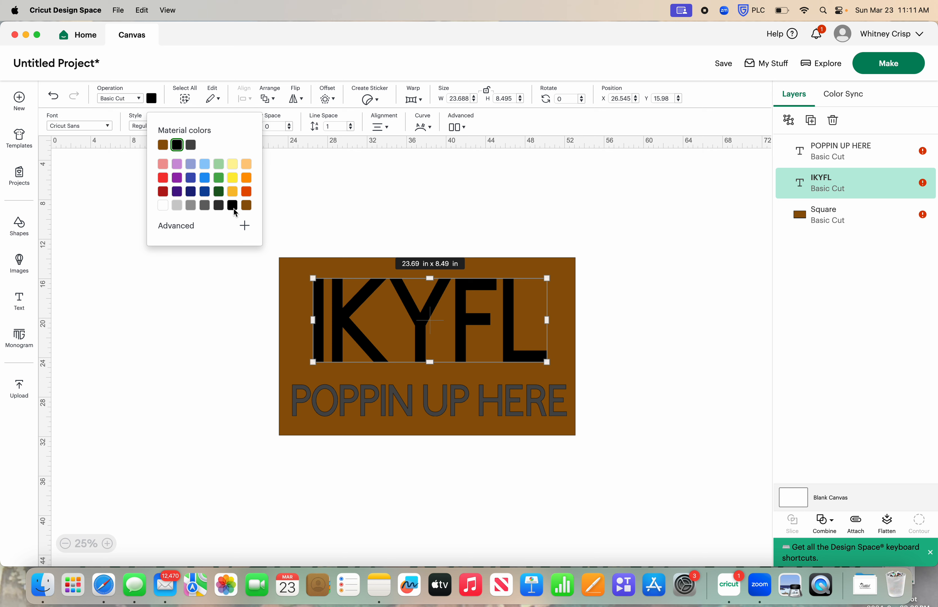
{"action": "left_click", "coordinate": [384, 408]}
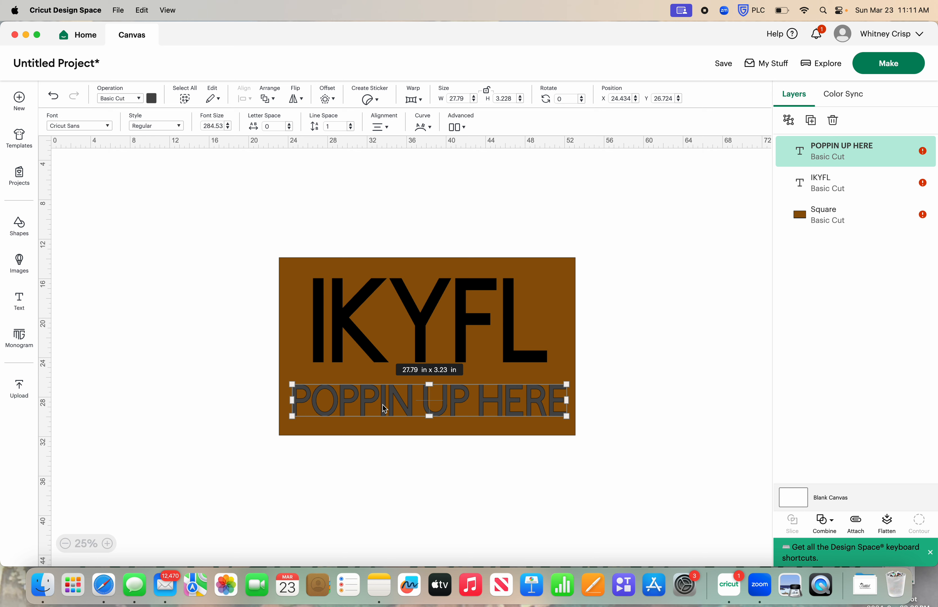
{"action": "left_click", "coordinate": [153, 99]}
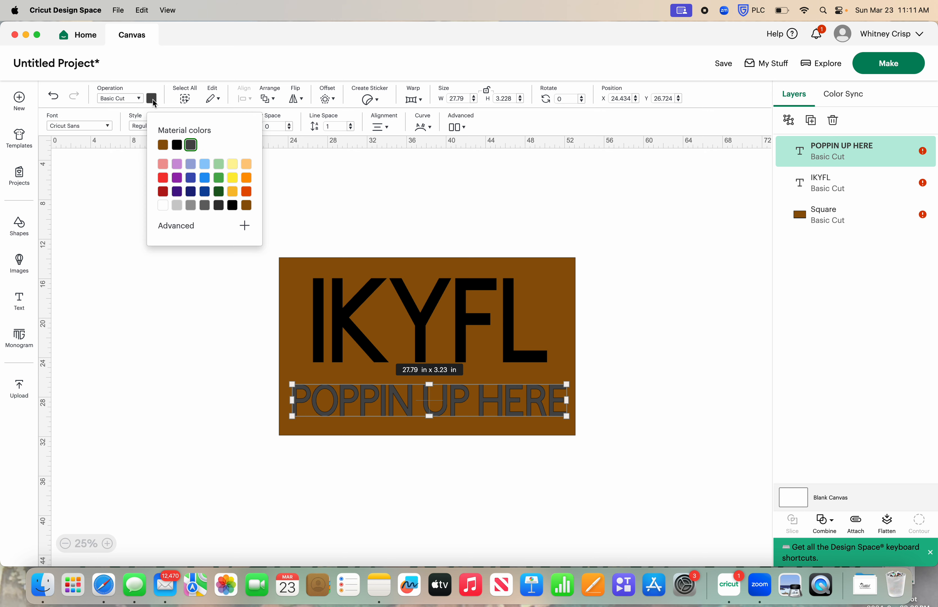
{"action": "left_click", "coordinate": [232, 205]}
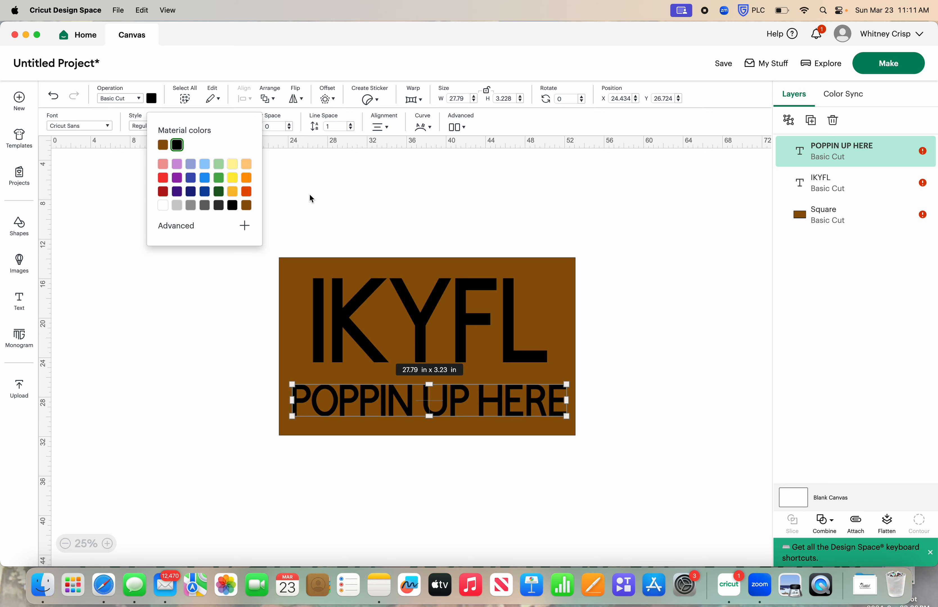
{"action": "left_click", "coordinate": [397, 192]}
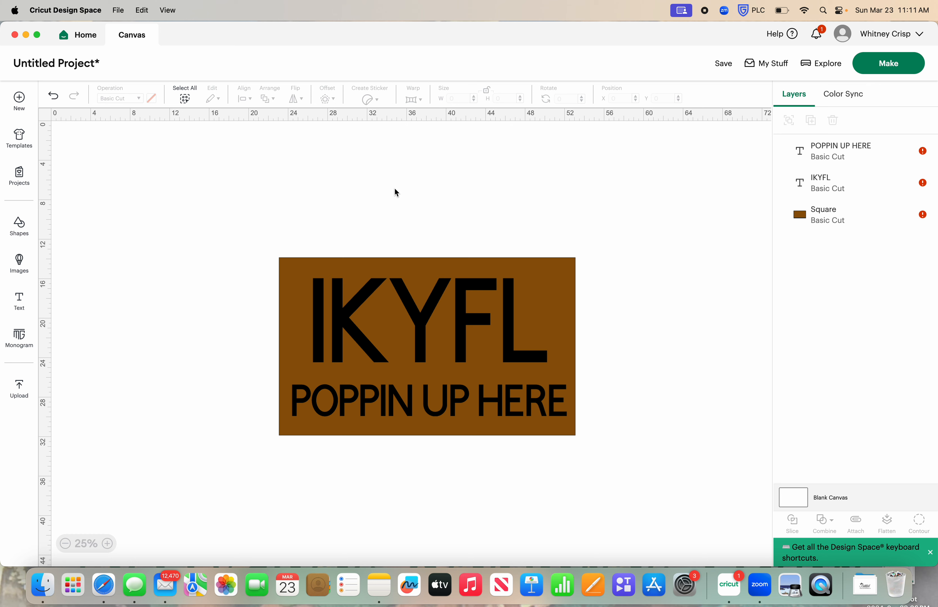
- Center IKYFL, POPPIN UP HERE and the brown rectangle horizontally on one another
{"action": "left_click_drag", "start_coordinate": [397, 193], "coordinate": [439, 521]}
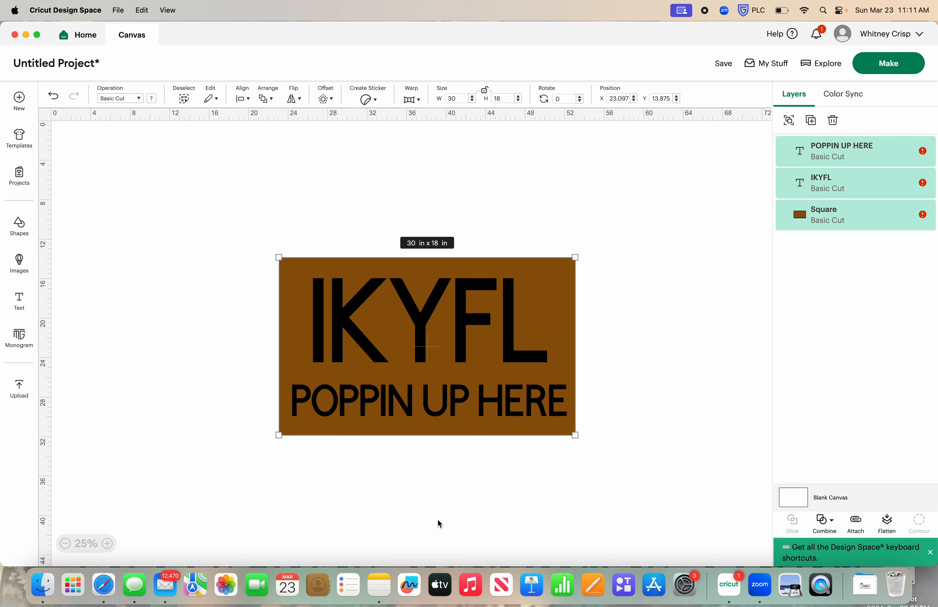
{"action": "left_click_drag", "start_coordinate": [410, 183], "coordinate": [457, 568]}
{"action": "left_click", "coordinate": [242, 97]}
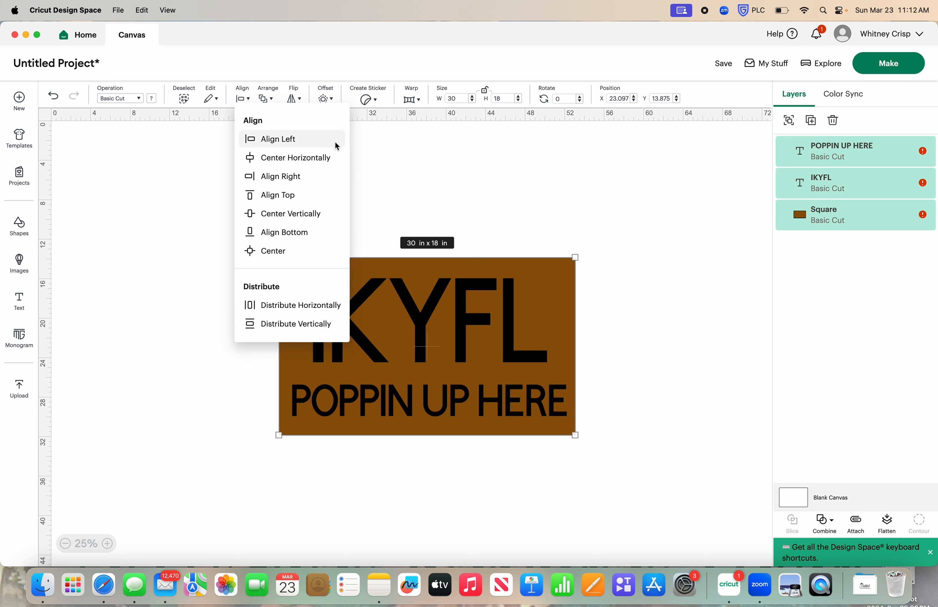
{"action": "left_click", "coordinate": [327, 157]}
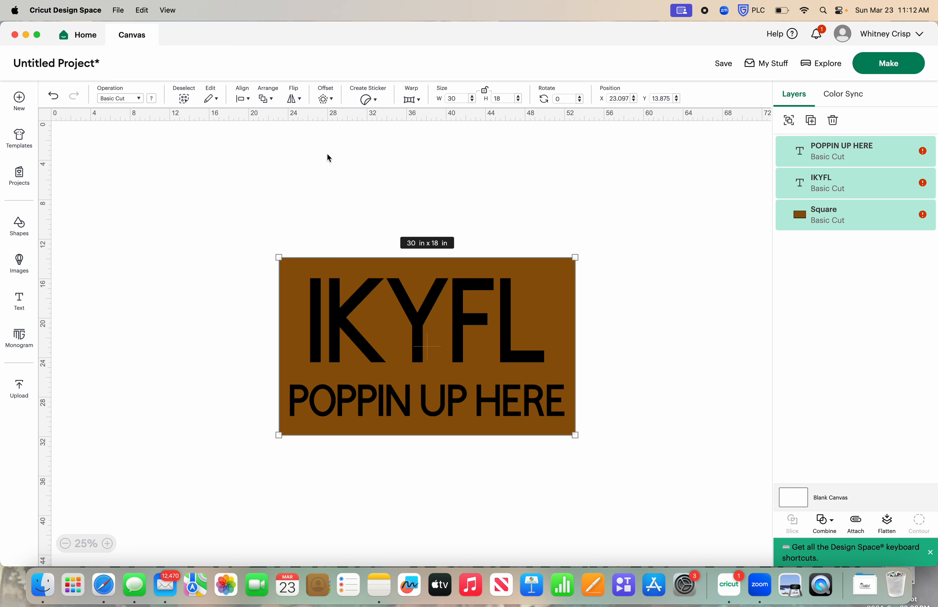
{"action": "left_click", "coordinate": [327, 155]}
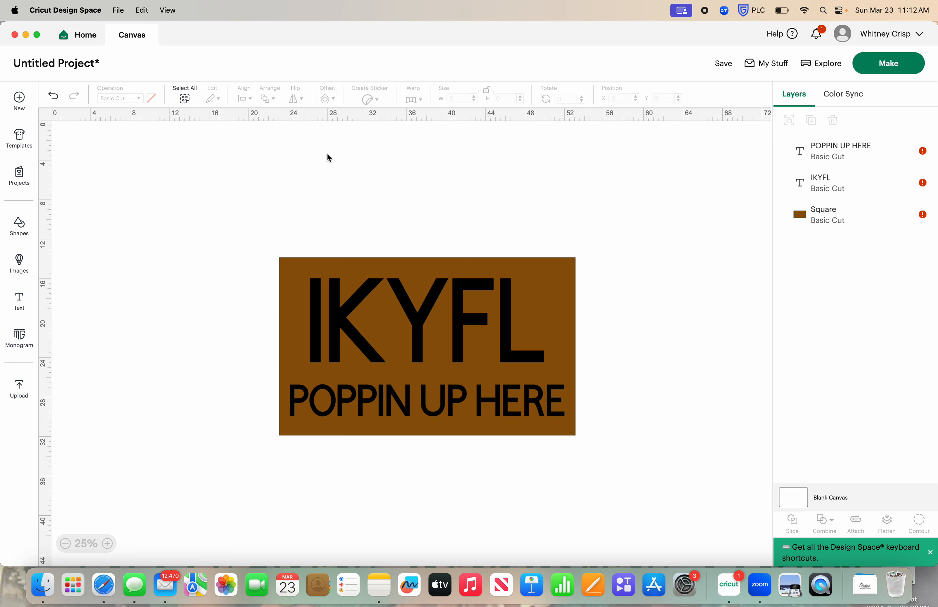
- Weld the IKYFL and POPPIN UP HERE texts into a single shape, leaving out the rectangle
{"action": "left_click", "coordinate": [430, 295]}
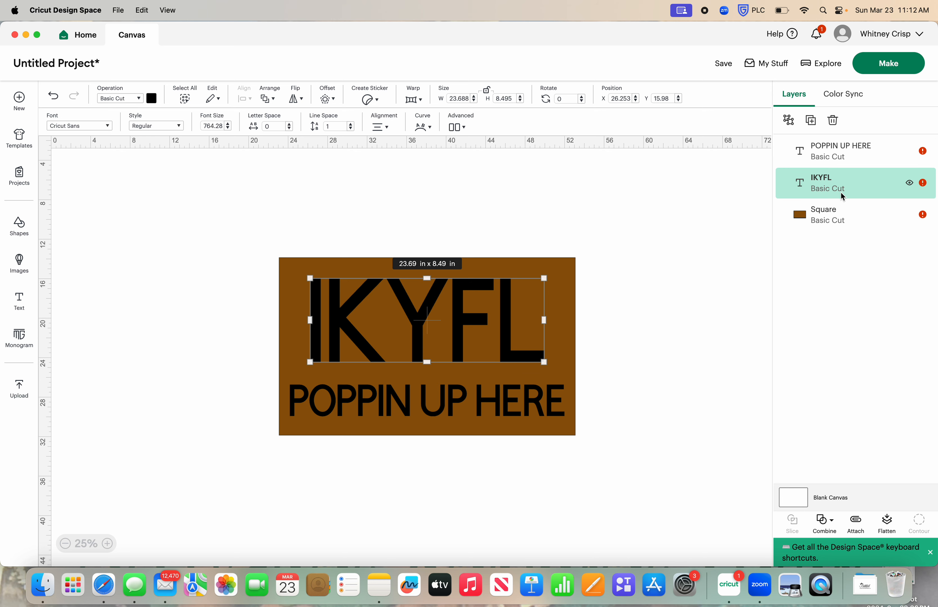
{"action": "left_click", "coordinate": [452, 407], "text": "shift"}
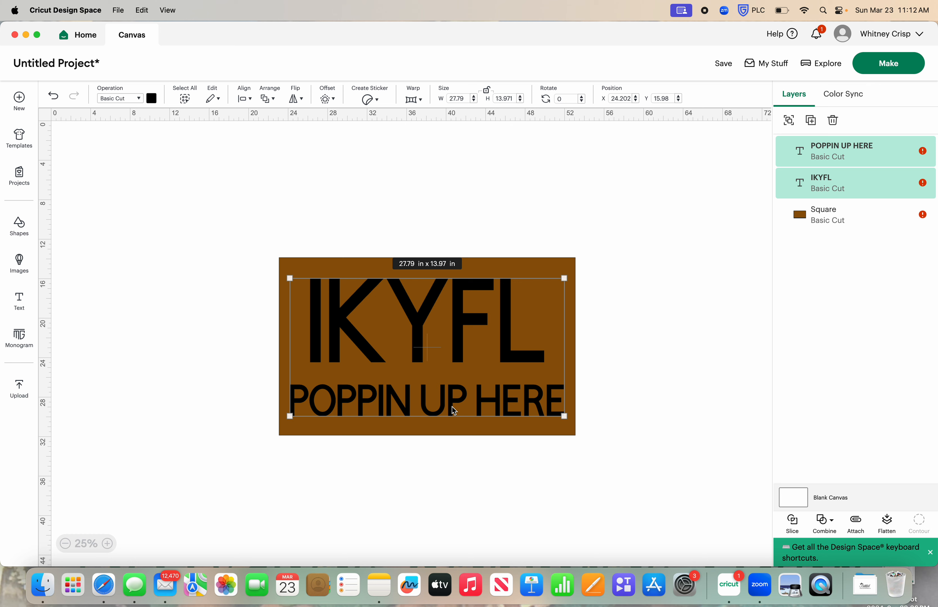
{"action": "left_click", "coordinate": [825, 523]}
{"action": "left_click", "coordinate": [824, 415]}
{"action": "left_click", "coordinate": [670, 236]}
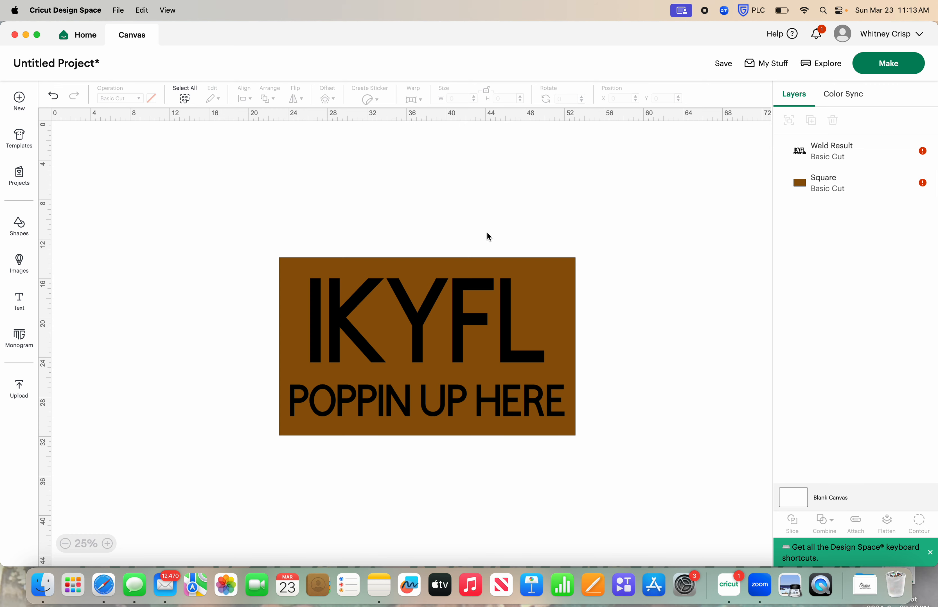
- Slice the welded text out of the brown rectangle and pull the black and brown lettering pieces off it
{"action": "left_click_drag", "start_coordinate": [246, 213], "coordinate": [713, 464]}
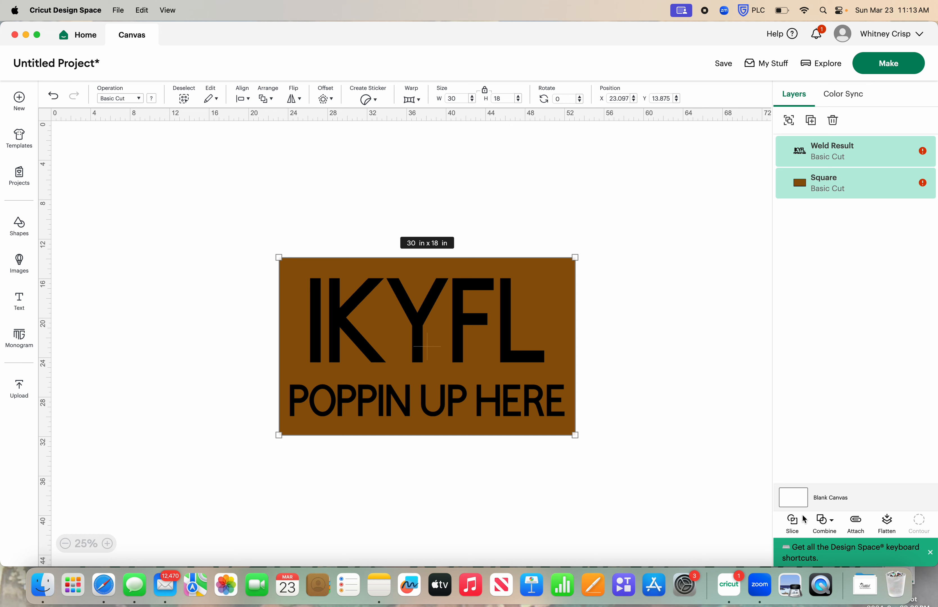
{"action": "left_click", "coordinate": [792, 525]}
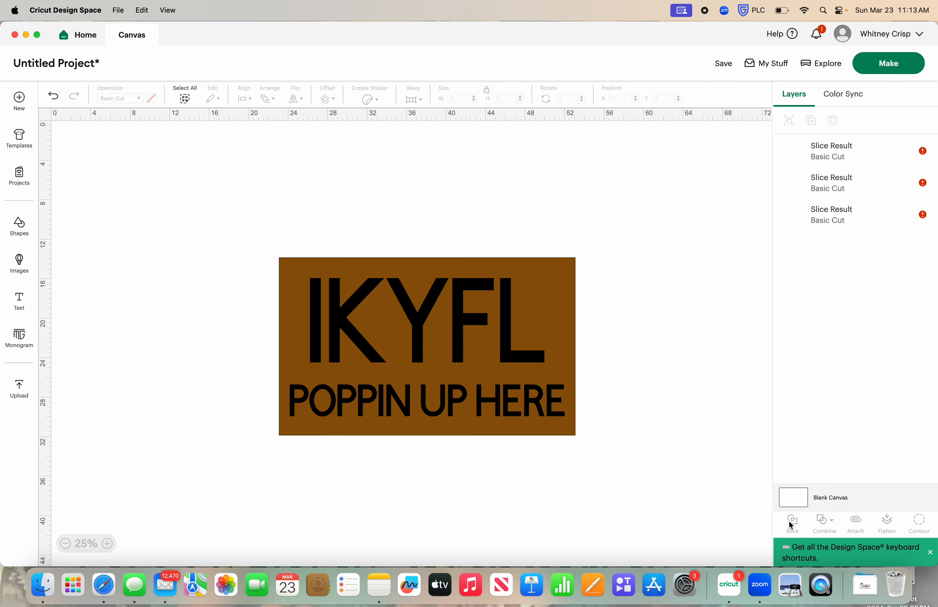
{"action": "left_click", "coordinate": [405, 392]}
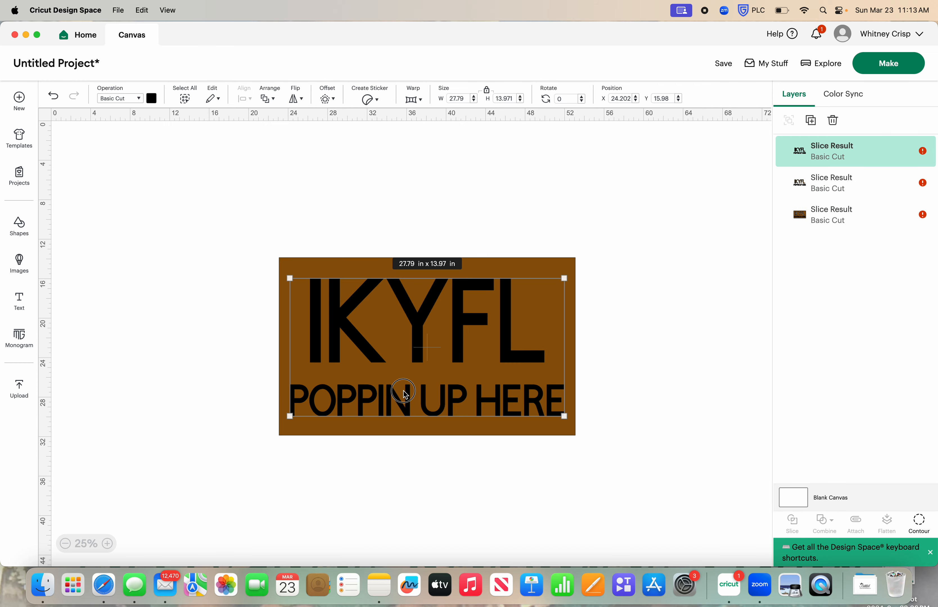
{"action": "left_click_drag", "start_coordinate": [404, 391], "coordinate": [700, 393]}
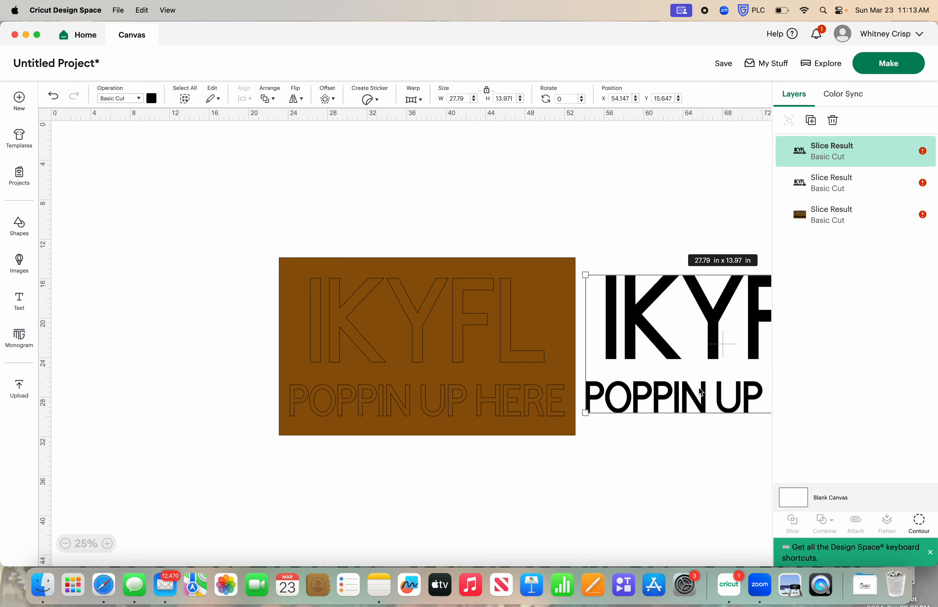
{"action": "left_click", "coordinate": [452, 336]}
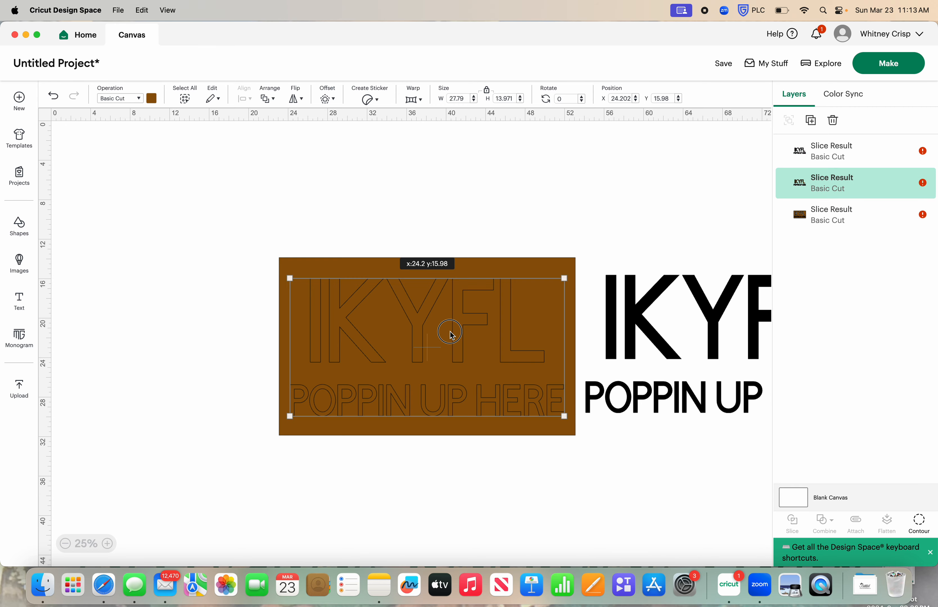
{"action": "left_click_drag", "start_coordinate": [453, 335], "coordinate": [728, 387]}
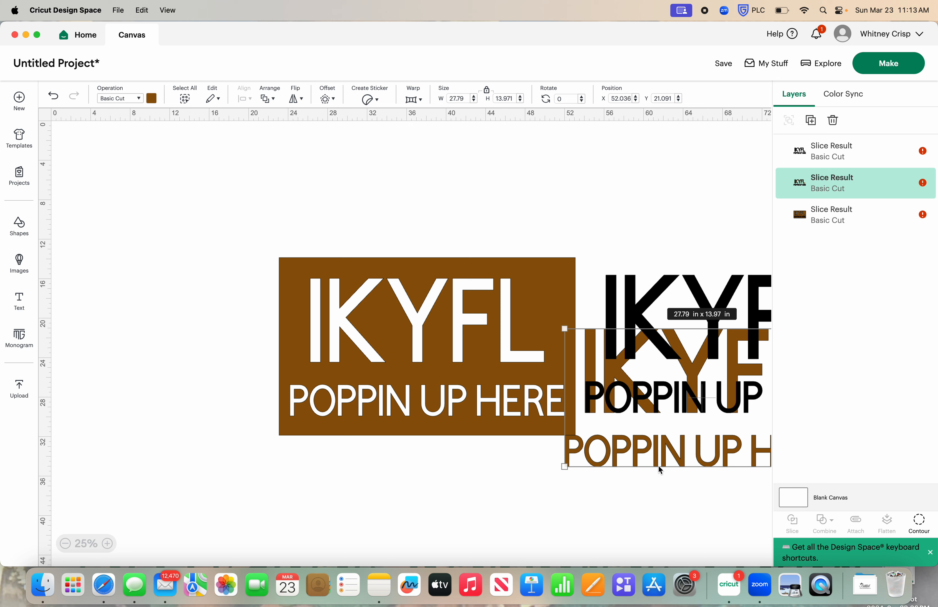
- Delete the black and brown lettering pieces and shift the cut-out rectangle slightly left on the canvas
{"action": "left_click", "coordinate": [652, 229]}
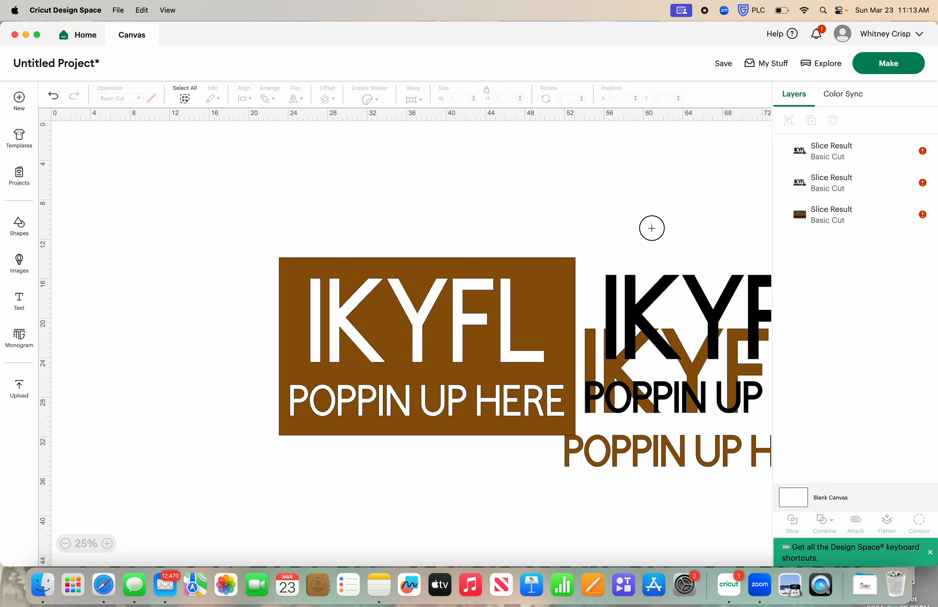
{"action": "left_click_drag", "start_coordinate": [652, 228], "coordinate": [686, 570]}
{"action": "left_click", "coordinate": [835, 121]}
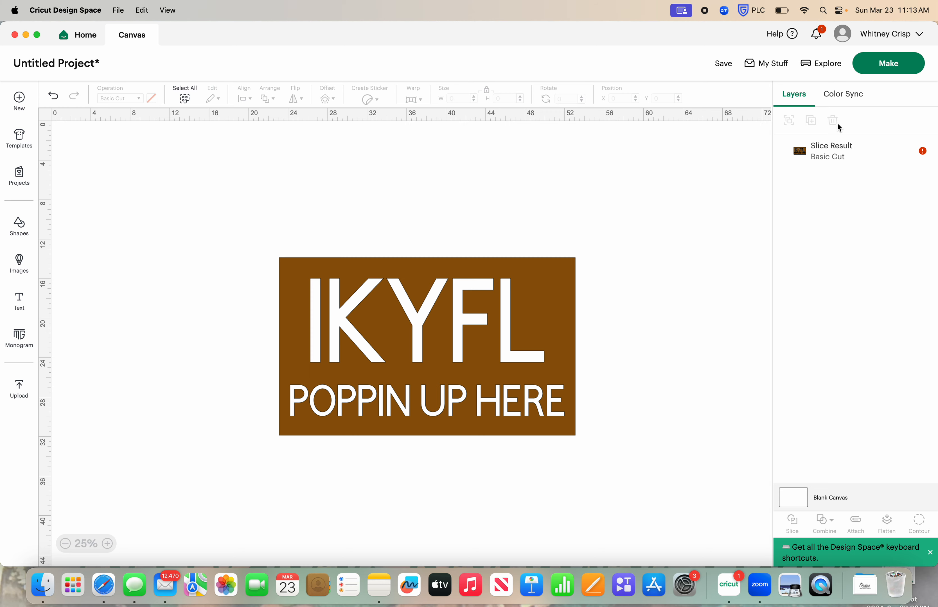
{"action": "left_click_drag", "start_coordinate": [375, 304], "coordinate": [339, 302]}
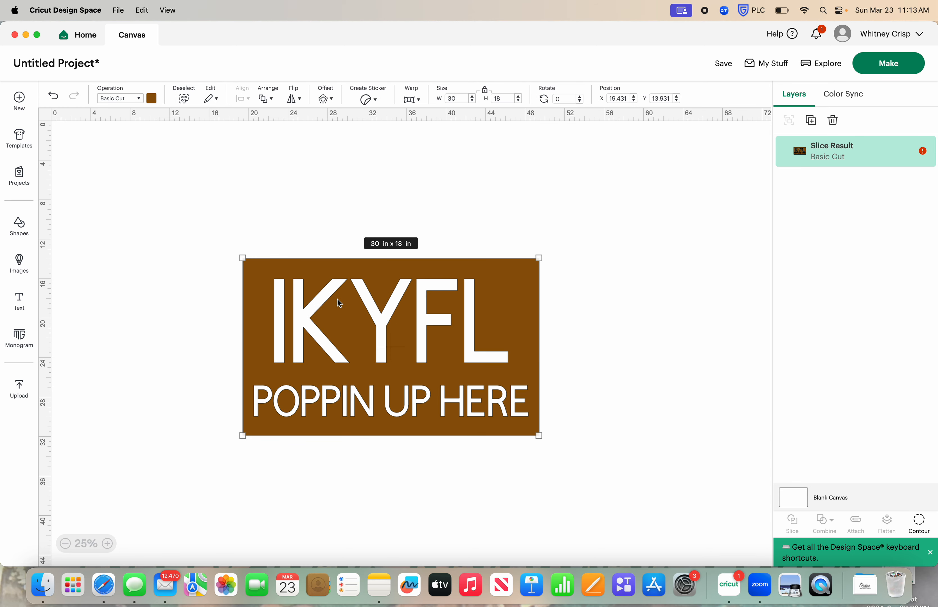
{"action": "left_click", "coordinate": [337, 299]}
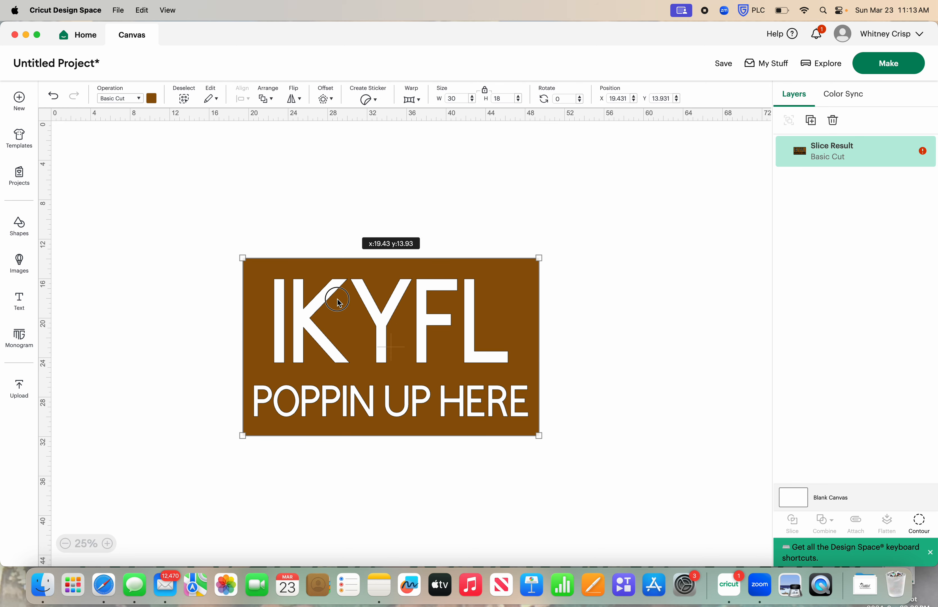
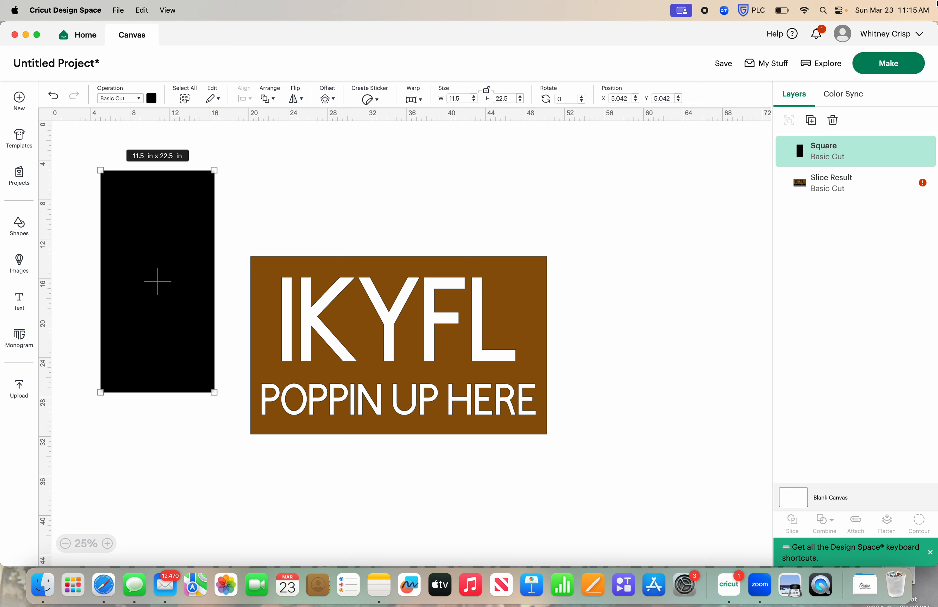
- Duplicate the 11.5 x 22.5 in black rectangle twice
{"action": "left_click", "coordinate": [822, 122]}
{"action": "left_click", "coordinate": [820, 123]}
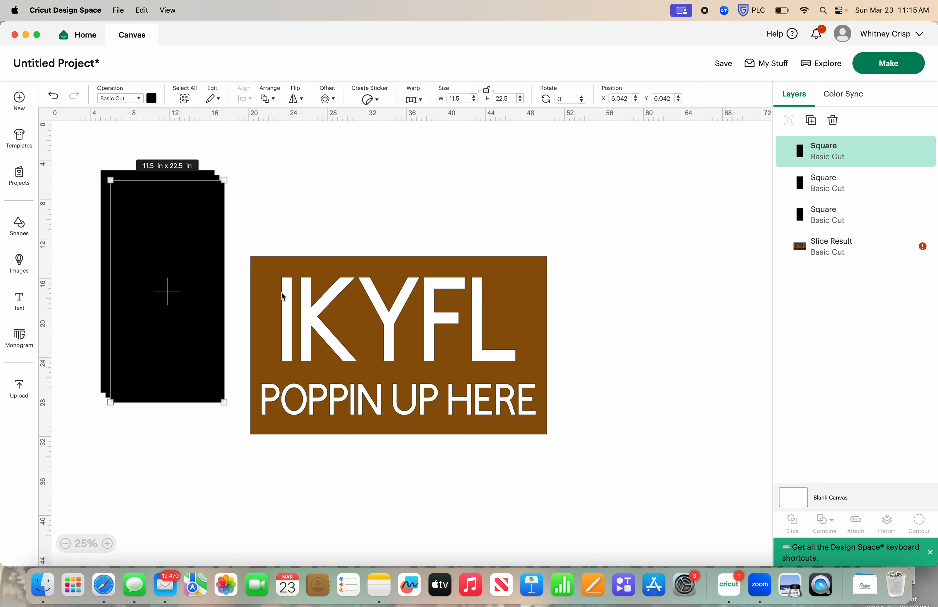
{"action": "left_click", "coordinate": [318, 158]}
- Place one black rectangle behind the left part of the brown design, extending slightly past its left and top edges
{"action": "left_click_drag", "start_coordinate": [186, 208], "coordinate": [324, 289]}
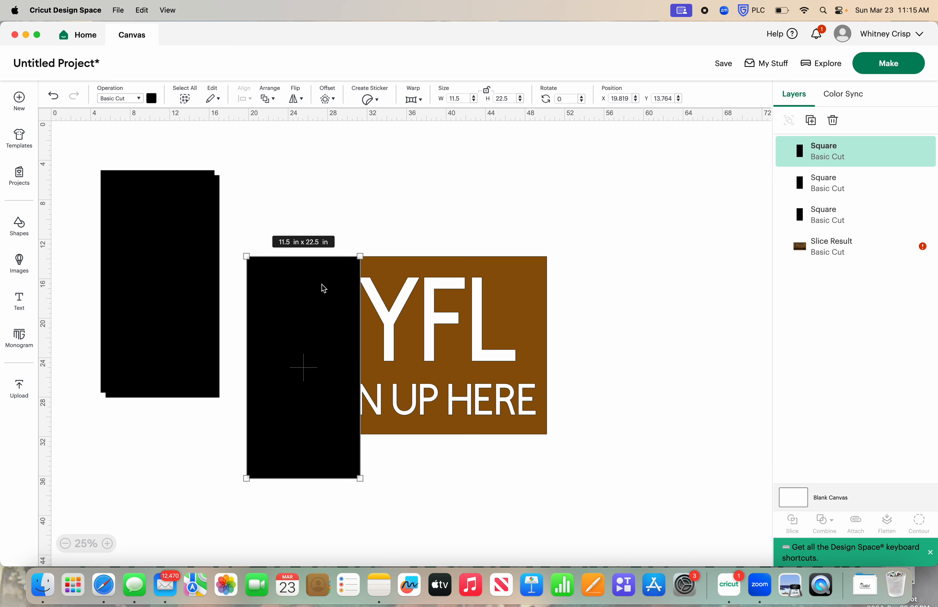
{"action": "left_click", "coordinate": [268, 99]}
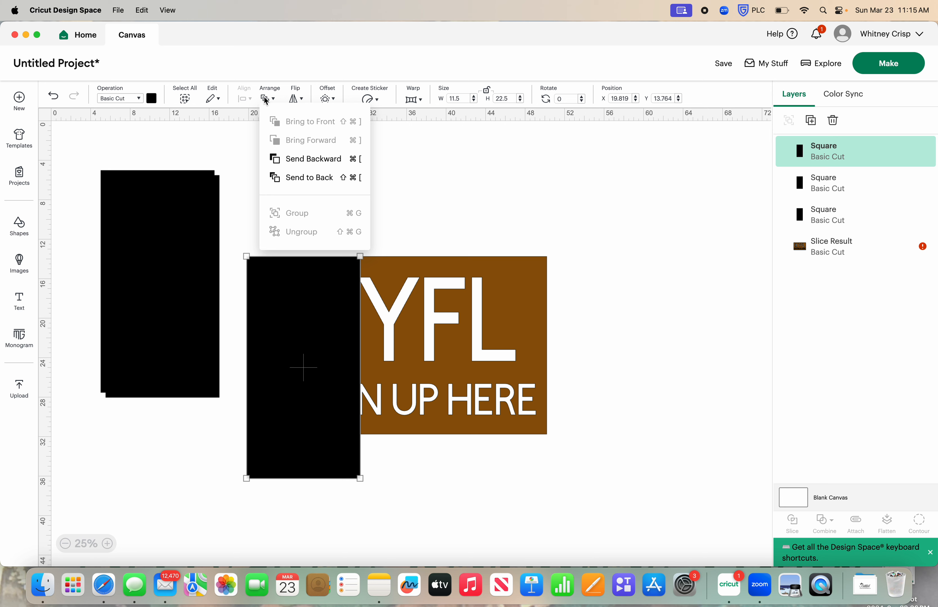
{"action": "left_click", "coordinate": [290, 176]}
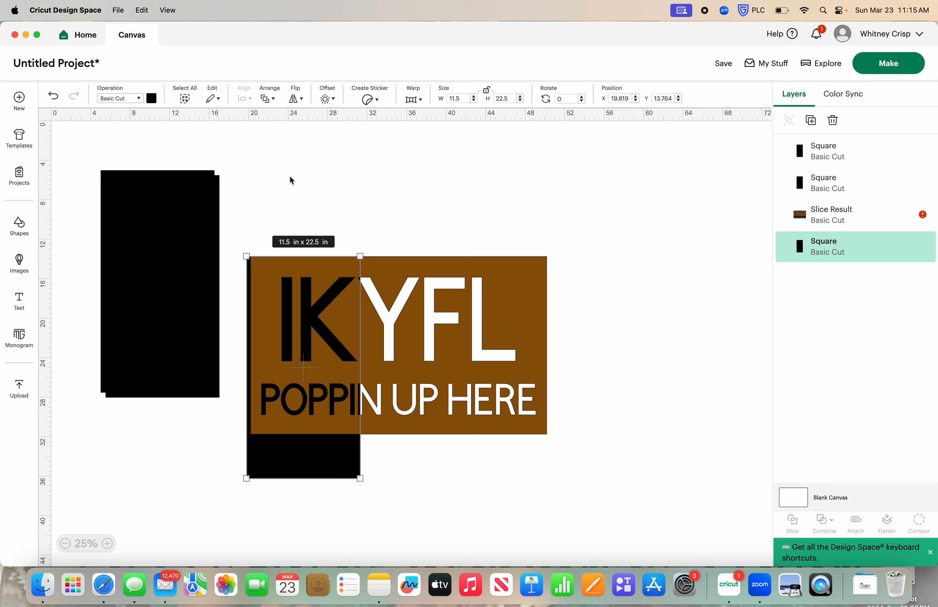
{"action": "left_click", "coordinate": [298, 461]}
{"action": "left_click_drag", "start_coordinate": [297, 461], "coordinate": [330, 452]}
{"action": "left_click", "coordinate": [332, 458]}
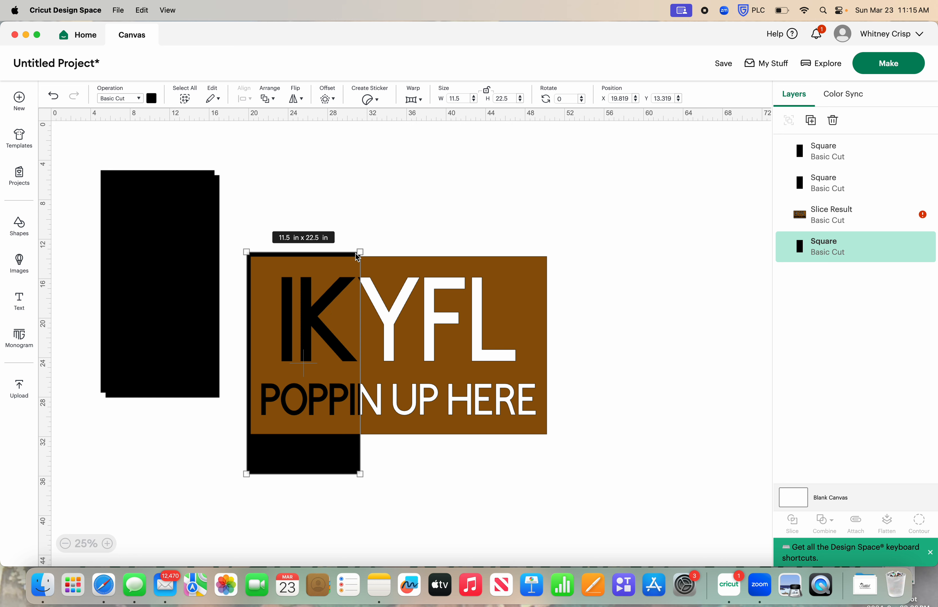
- Slice the brown design with the black rectangle behind it and pull the two brown sections apart
{"action": "left_click_drag", "start_coordinate": [314, 164], "coordinate": [554, 499]}
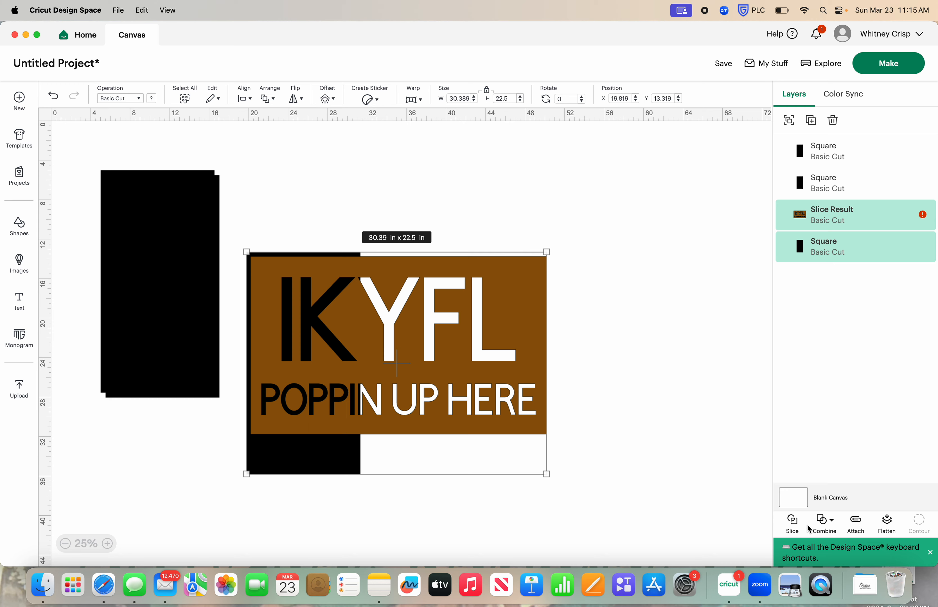
{"action": "left_click", "coordinate": [794, 524]}
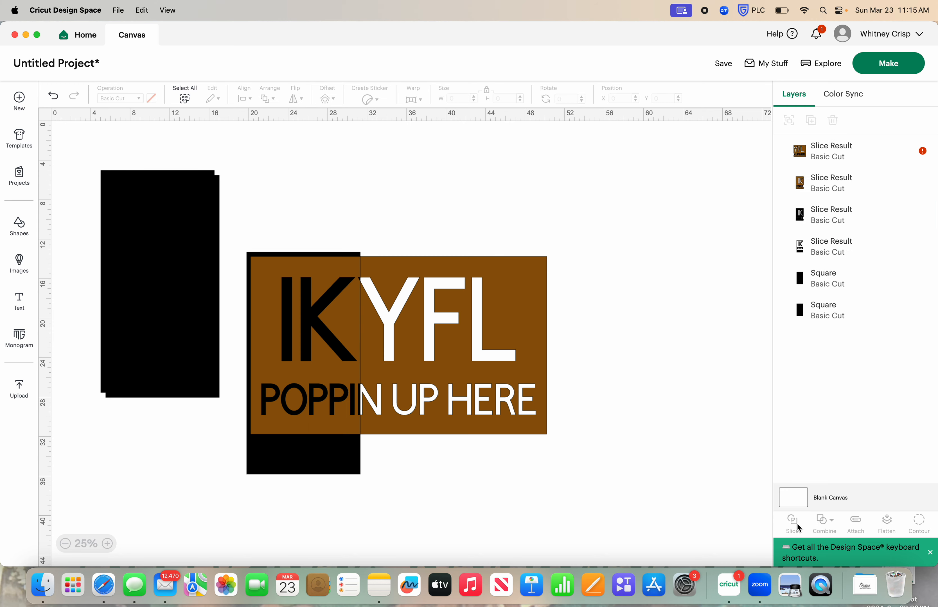
{"action": "left_click_drag", "start_coordinate": [475, 357], "coordinate": [536, 355]}
{"action": "left_click_drag", "start_coordinate": [320, 312], "coordinate": [352, 312]}
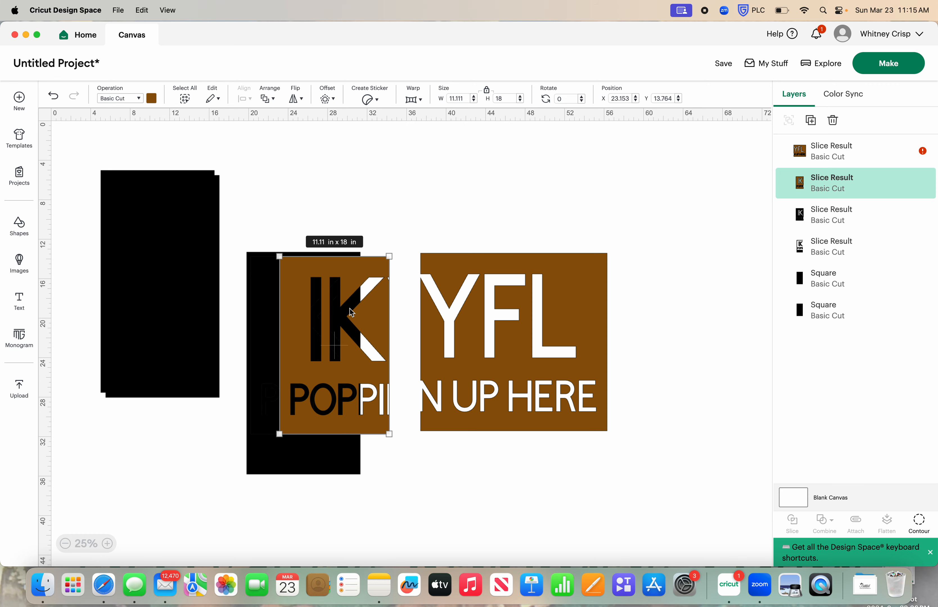
- Move the two black slice leftovers away from the brown sections and delete them
{"action": "left_click_drag", "start_coordinate": [265, 304], "coordinate": [132, 477]}
{"action": "left_click_drag", "start_coordinate": [288, 466], "coordinate": [259, 605]}
{"action": "left_click_drag", "start_coordinate": [54, 490], "coordinate": [324, 510]}
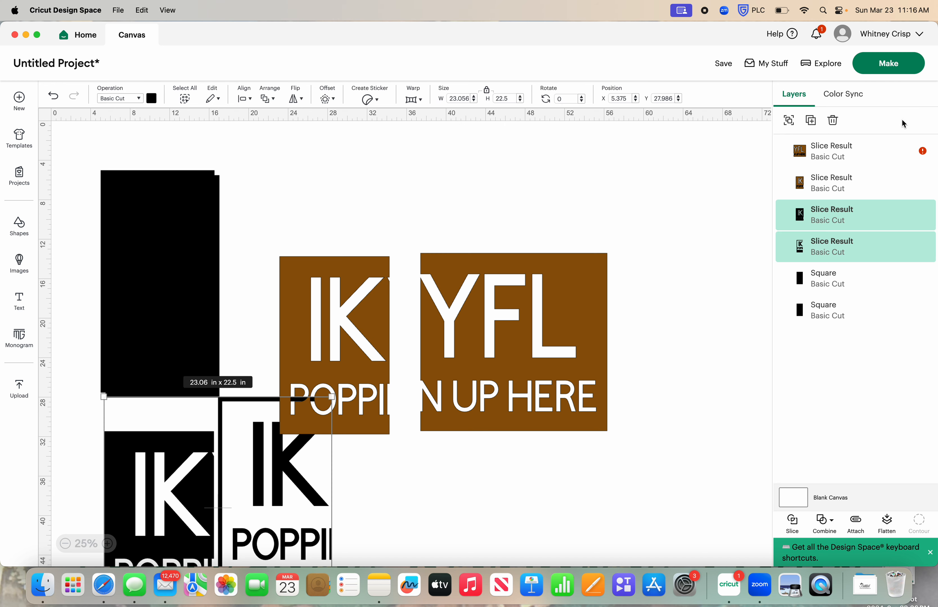
{"action": "left_click", "coordinate": [834, 119]}
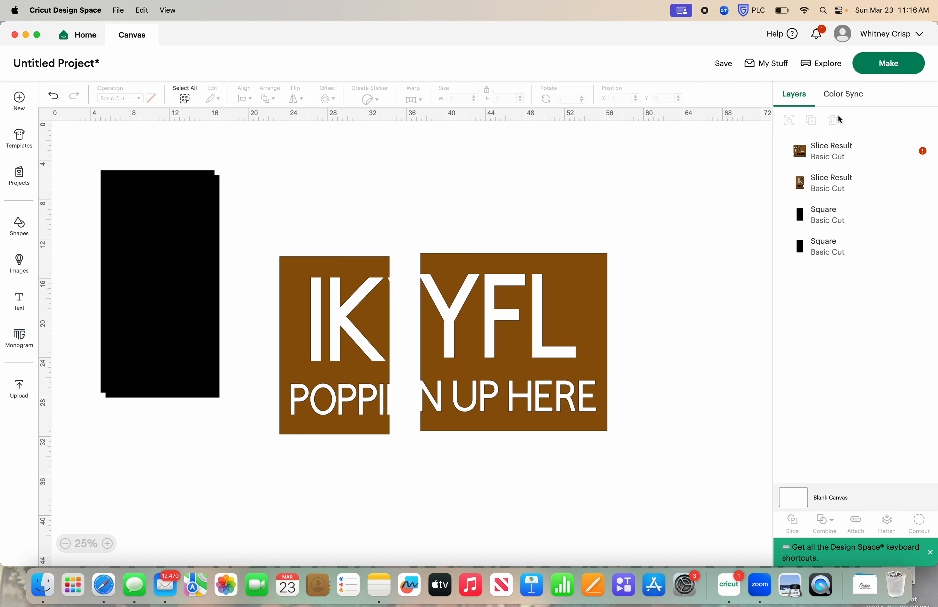
- Place one black rectangle behind the FL / HERE part of the wide brown section, extending slightly past its top and right edges
{"action": "left_click_drag", "start_coordinate": [144, 245], "coordinate": [543, 323]}
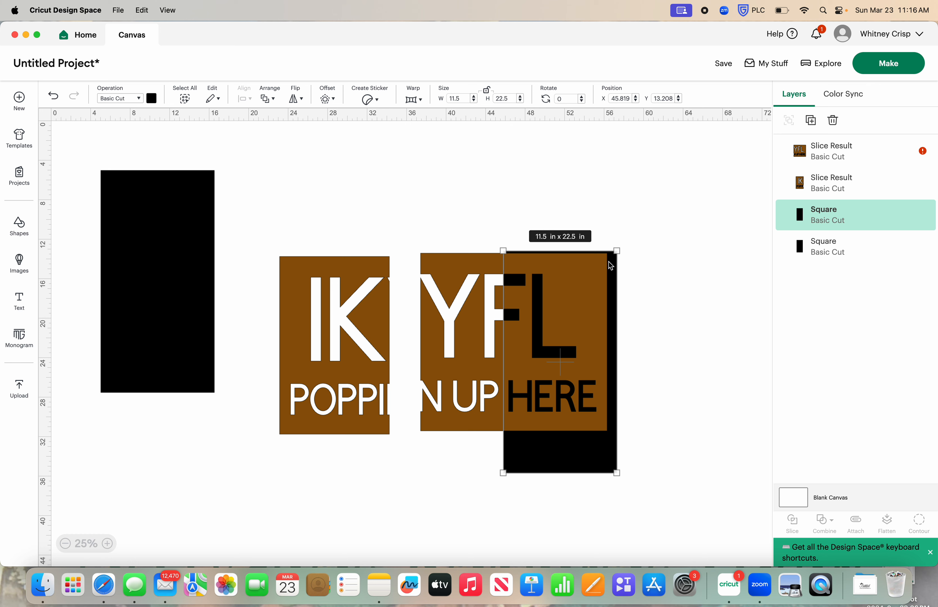
{"action": "mouse_move", "coordinate": [583, 453]}
{"action": "left_mouse_down"}
{"action": "mouse_move", "coordinate": [561, 453]}
{"action": "mouse_move", "coordinate": [640, 448]}
{"action": "mouse_move", "coordinate": [581, 452]}
{"action": "left_mouse_up"}
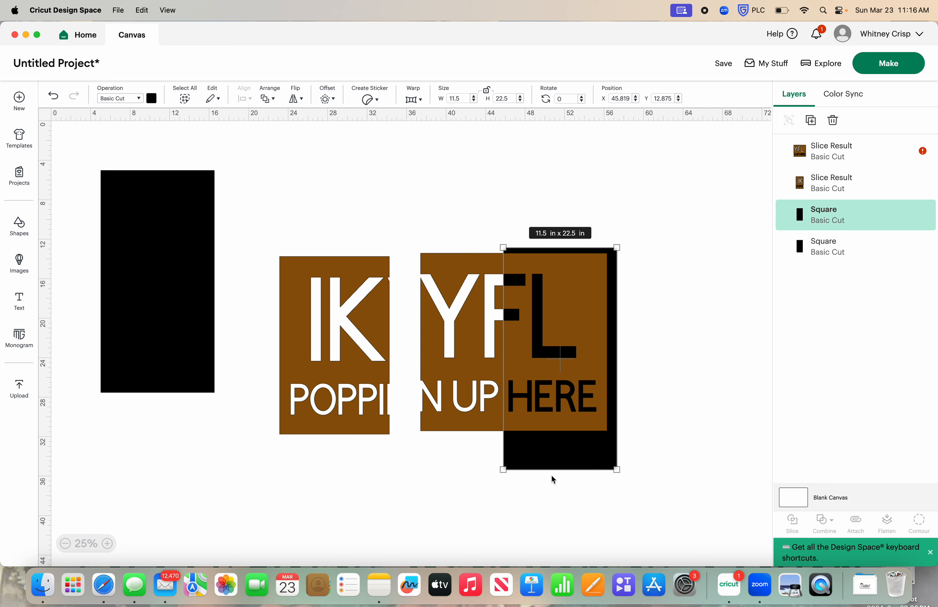
{"action": "left_click_drag", "start_coordinate": [543, 448], "coordinate": [544, 451]}
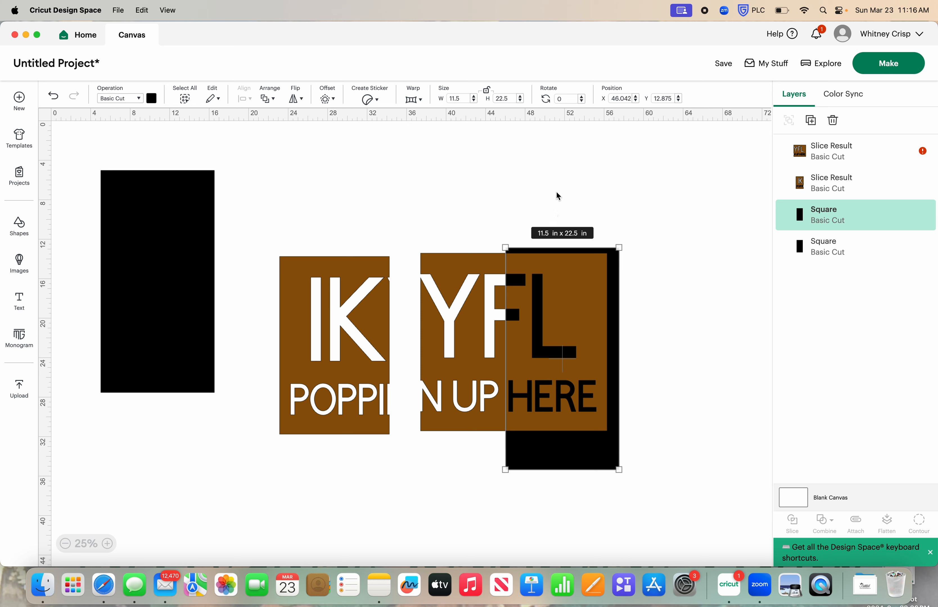
- Slice the wide brown section with the black rectangle behind it and pull the FL / HERE piece away
{"action": "left_click_drag", "start_coordinate": [557, 193], "coordinate": [581, 500]}
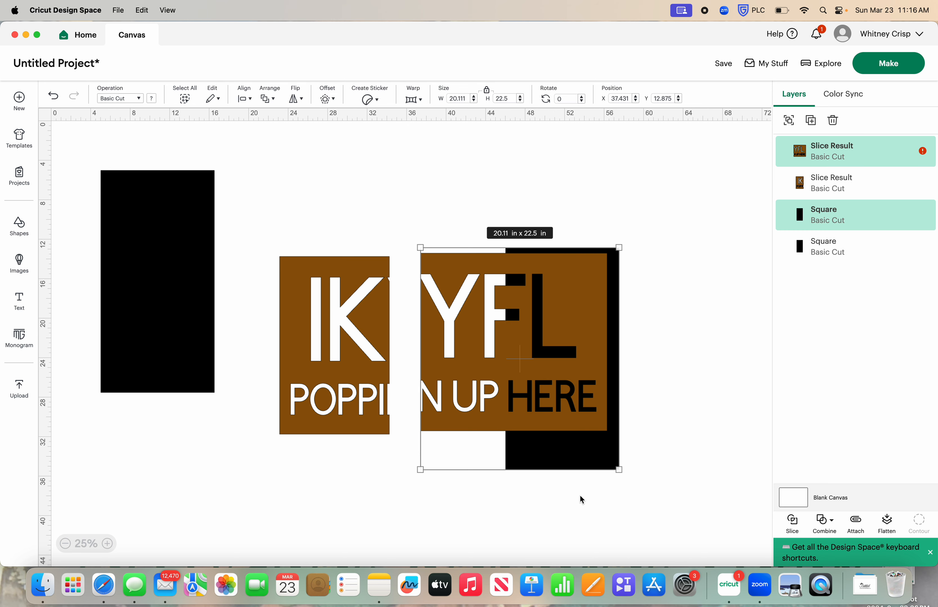
{"action": "left_click", "coordinate": [792, 524]}
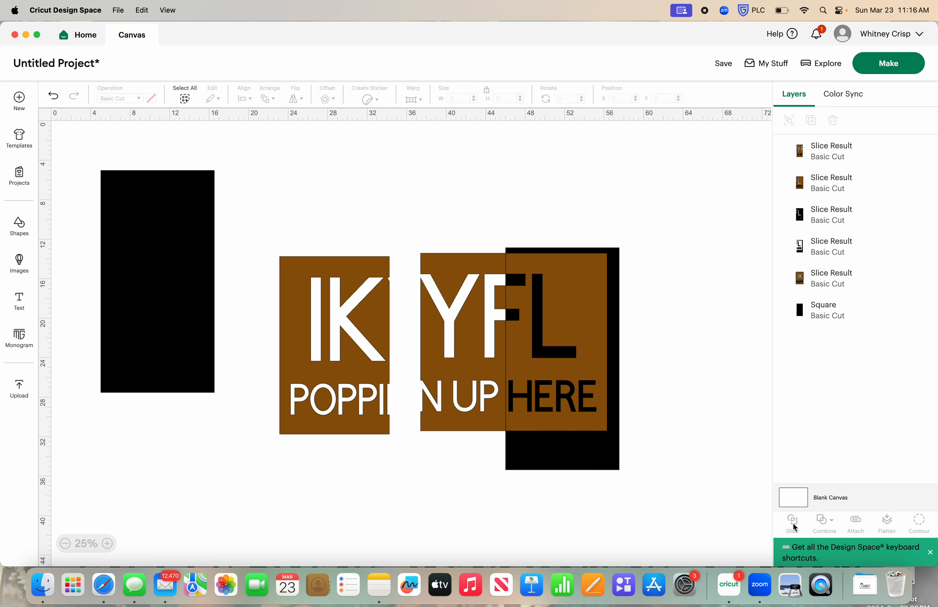
{"action": "left_click_drag", "start_coordinate": [571, 367], "coordinate": [726, 362]}
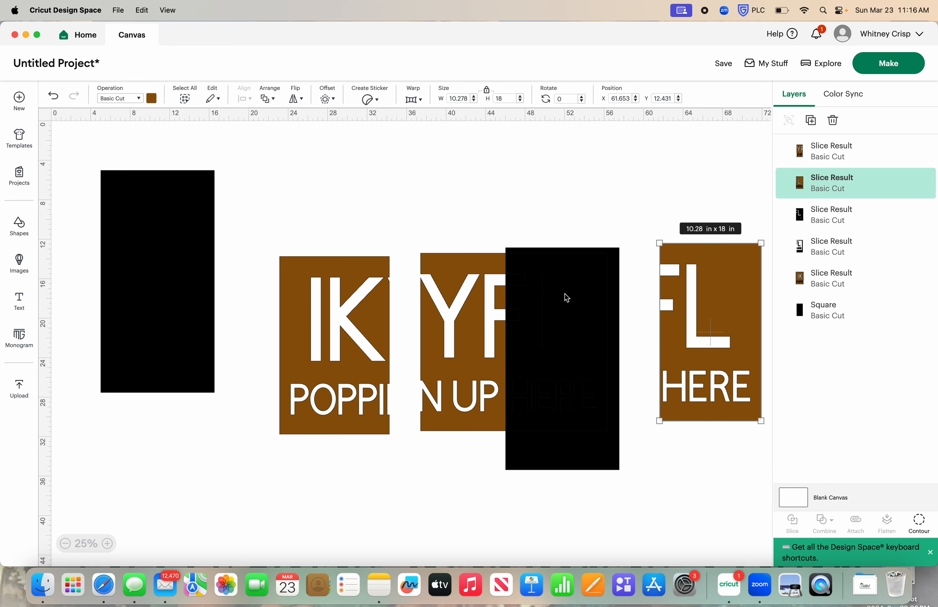
- Move the black slice leftovers off the middle brown section and delete them
{"action": "mouse_move", "coordinate": [557, 293]}
{"action": "left_mouse_down"}
{"action": "mouse_move", "coordinate": [612, 303]}
{"action": "mouse_move", "coordinate": [550, 285]}
{"action": "left_mouse_up"}
{"action": "left_click", "coordinate": [566, 182]}
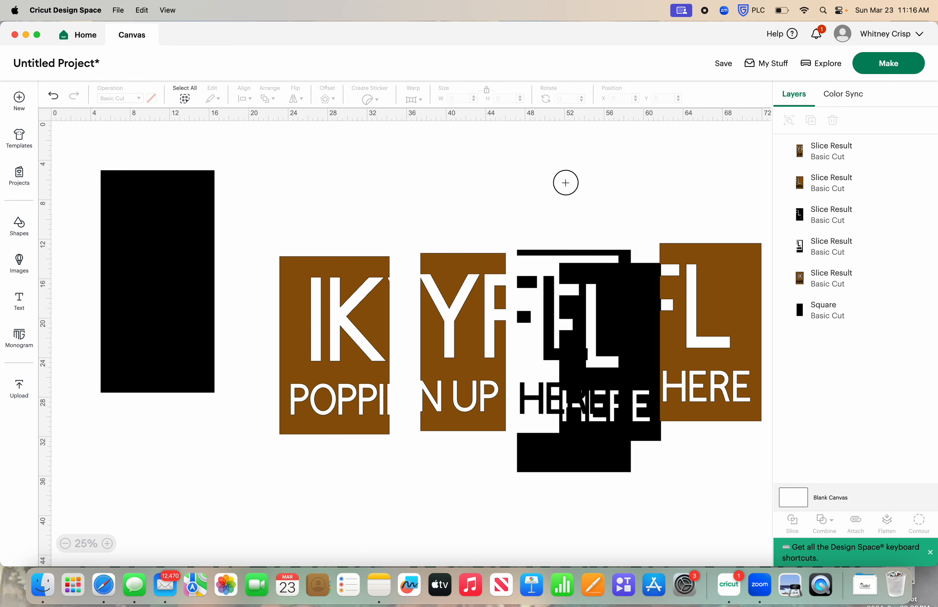
{"action": "left_click_drag", "start_coordinate": [566, 182], "coordinate": [628, 414]}
{"action": "left_click", "coordinate": [832, 122]}
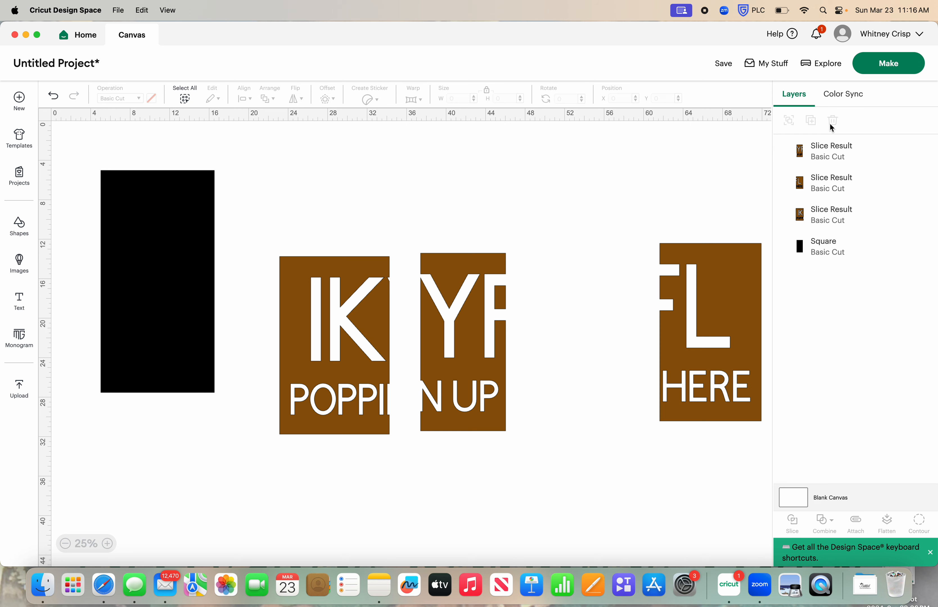
- Arrange the three brown sections side by side in reading order with small gaps between them
{"action": "left_click_drag", "start_coordinate": [683, 369], "coordinate": [575, 382]}
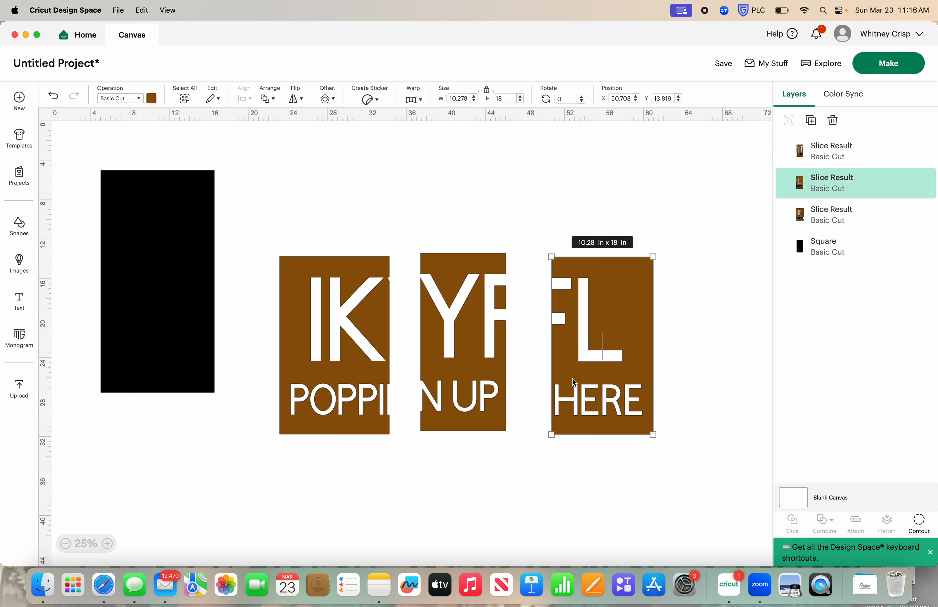
{"action": "left_click_drag", "start_coordinate": [444, 336], "coordinate": [444, 352]}
{"action": "left_click_drag", "start_coordinate": [357, 335], "coordinate": [370, 338]}
- Resize the remaining black rectangle to a thin bar 2 in wide and 0.12 in high
{"action": "left_click_drag", "start_coordinate": [163, 252], "coordinate": [186, 268]}
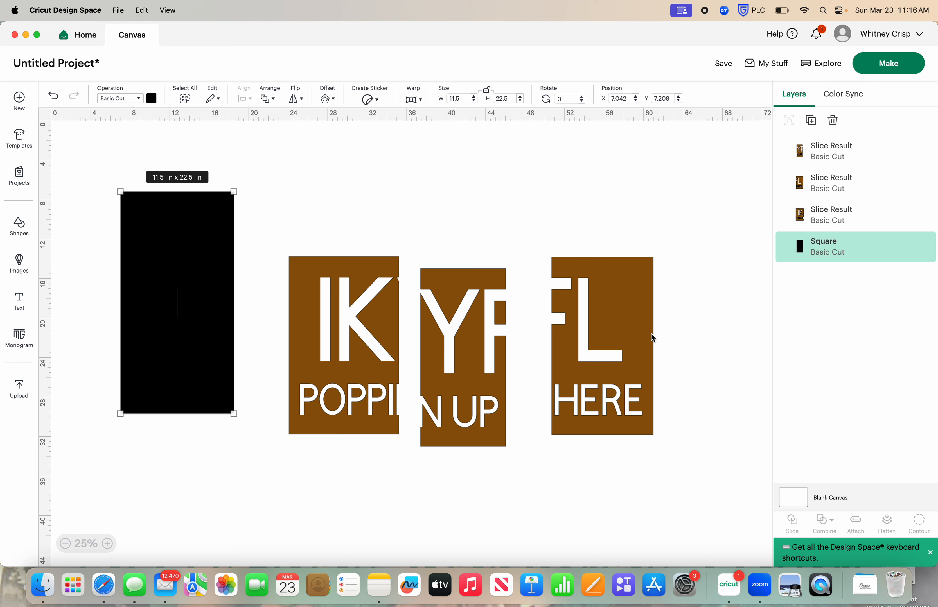
{"action": "left_click_drag", "start_coordinate": [146, 279], "coordinate": [185, 280]}
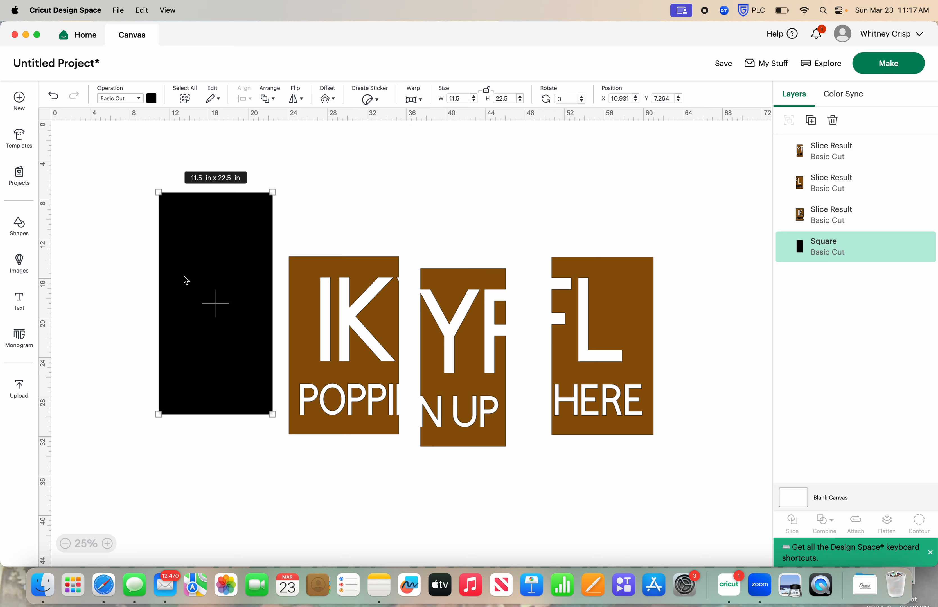
{"action": "left_click_drag", "start_coordinate": [203, 278], "coordinate": [196, 274]}
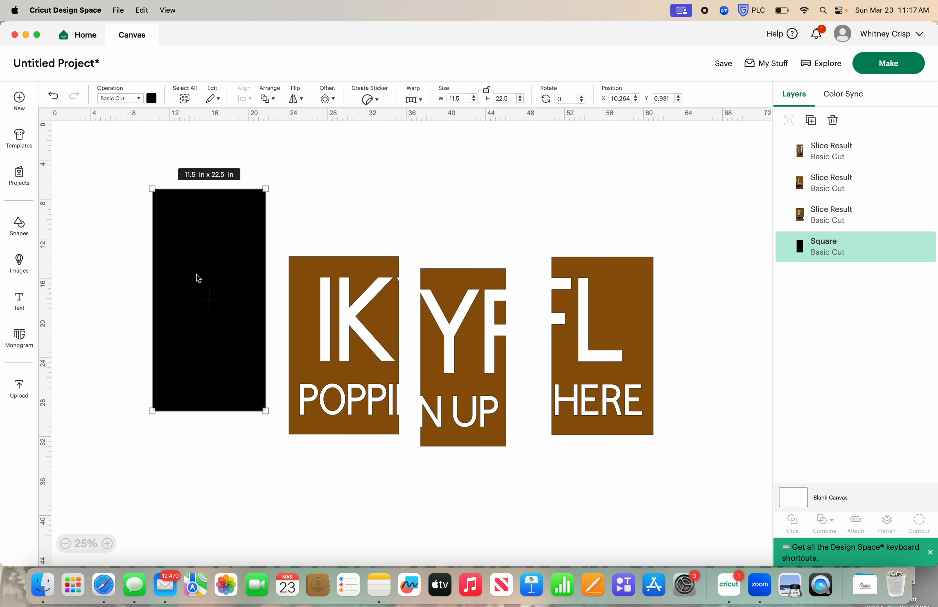
{"action": "left_click", "coordinate": [461, 94]}
{"action": "type", "text": "2"}
{"action": "key", "text": "Return"}
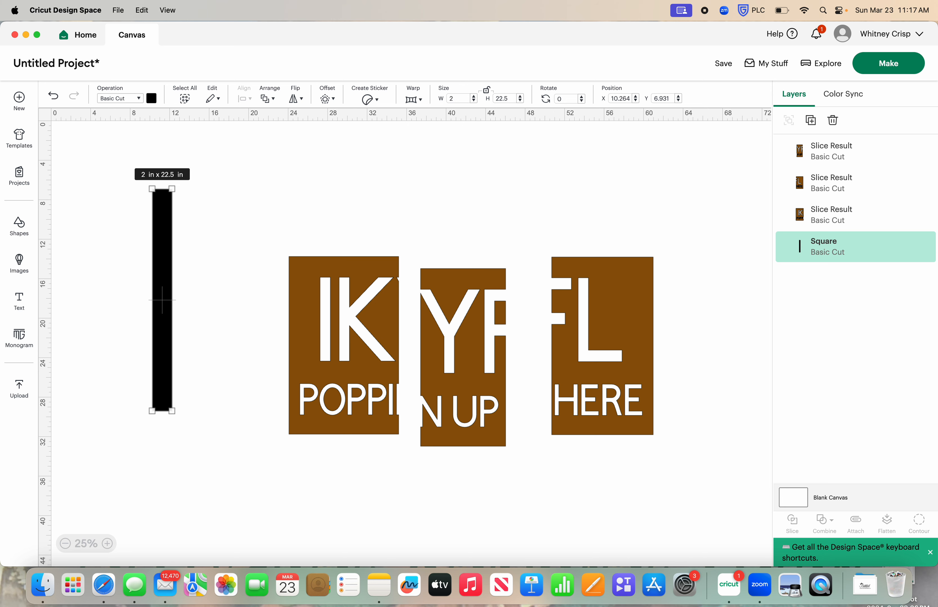
{"action": "left_click", "coordinate": [509, 99]}
{"action": "type", "text": ".12"}
{"action": "key", "text": "Return"}
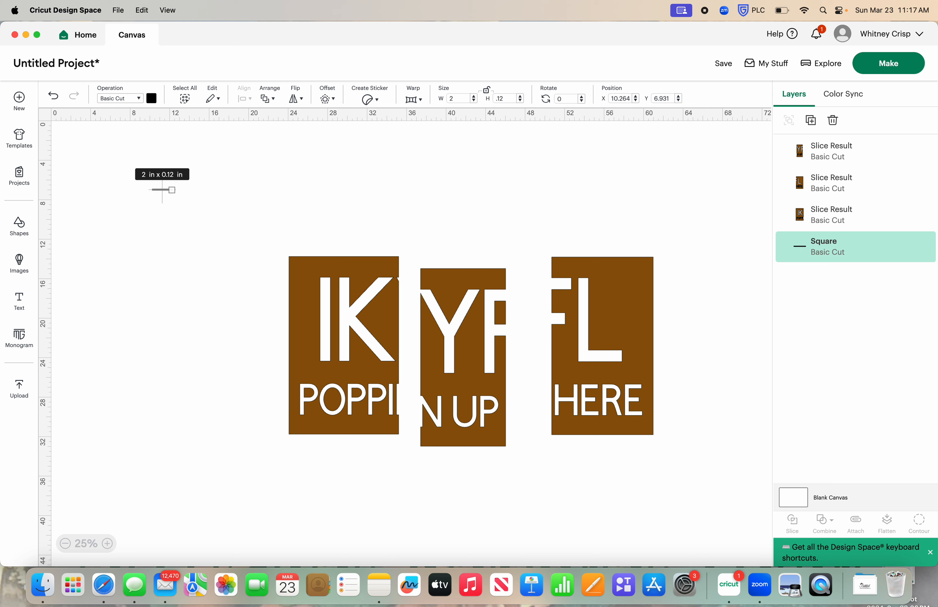
- Move the thin black bar onto the first P of POPPIN in the IK section
{"action": "left_click_drag", "start_coordinate": [157, 197], "coordinate": [310, 410]}
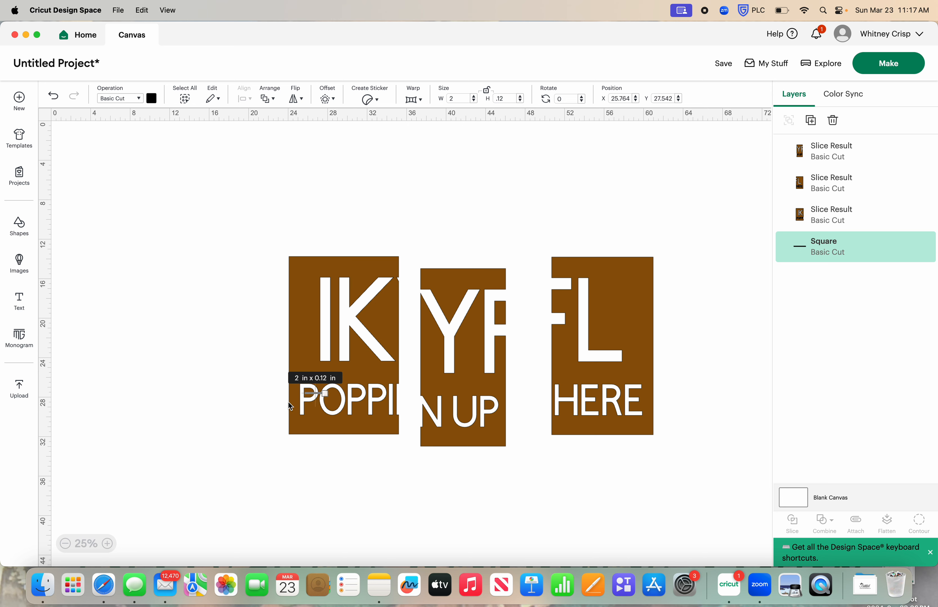
{"action": "left_click", "coordinate": [107, 543]}
{"action": "left_click", "coordinate": [107, 544]}
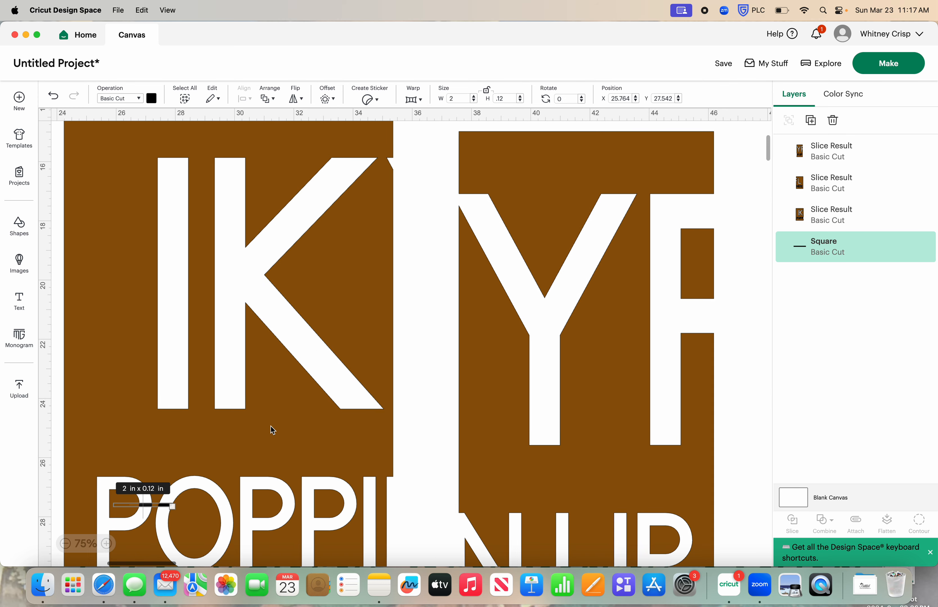
{"action": "scroll", "coordinate": [273, 430], "scroll_direction": "down", "scroll_amount": 5}
{"action": "scroll", "coordinate": [273, 430], "scroll_direction": "left", "scroll_amount": 3}
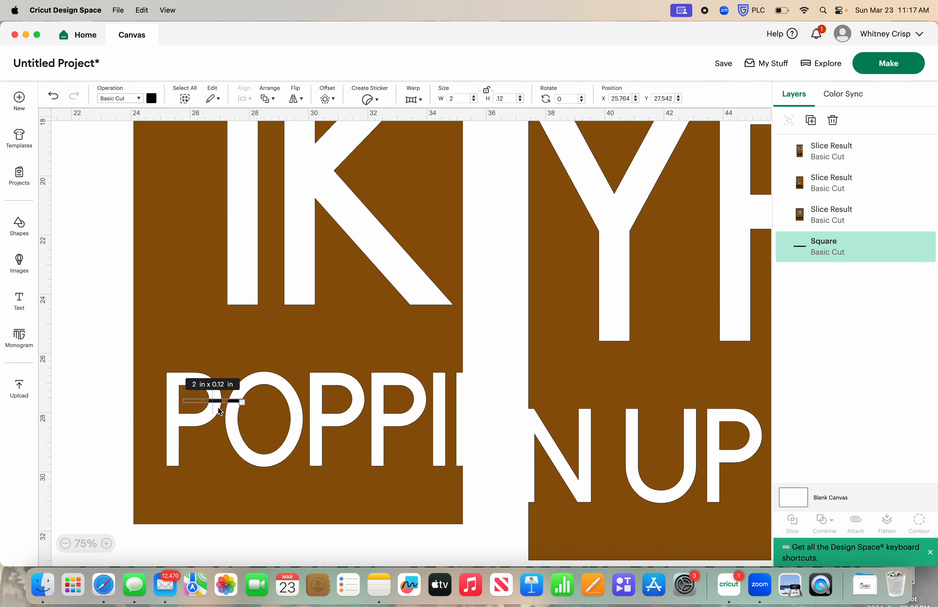
- Send the brown IK section behind the thin black bar in the layer order
{"action": "left_click", "coordinate": [90, 412]}
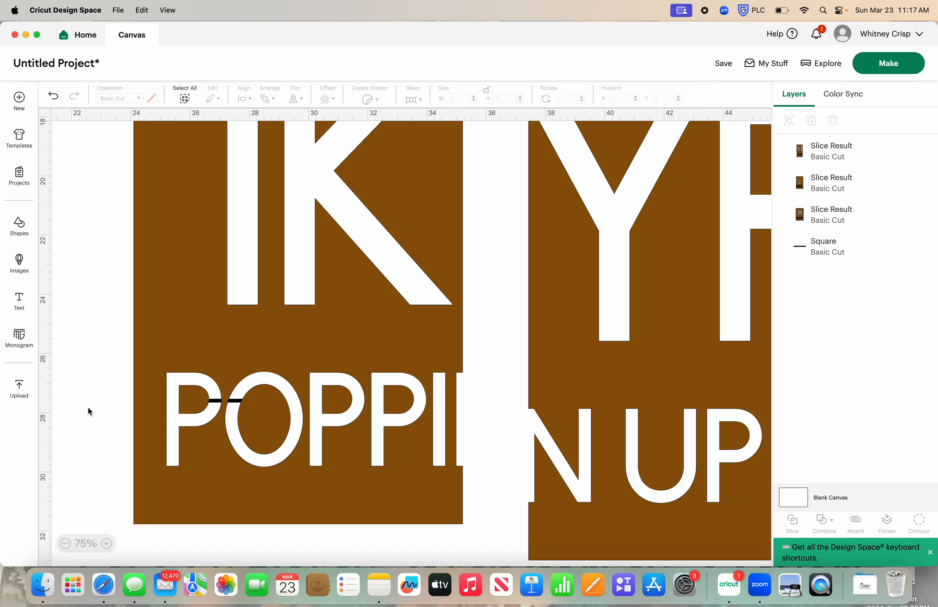
{"action": "mouse_move", "coordinate": [344, 274]}
{"action": "left_mouse_down"}
{"action": "mouse_move", "coordinate": [46, 368]}
{"action": "mouse_move", "coordinate": [358, 298]}
{"action": "mouse_move", "coordinate": [346, 273]}
{"action": "left_mouse_up"}
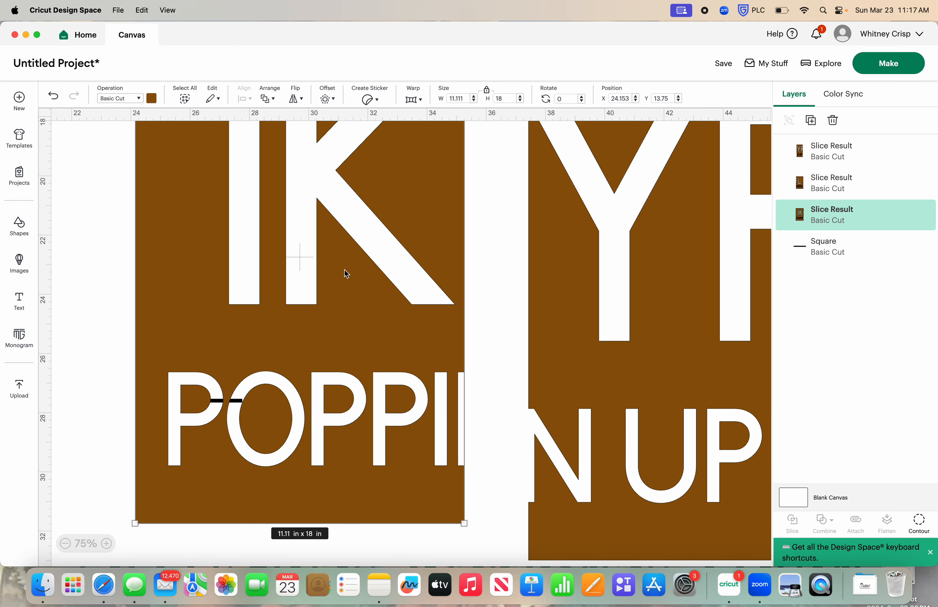
{"action": "left_click", "coordinate": [267, 98]}
{"action": "left_click", "coordinate": [309, 178]}
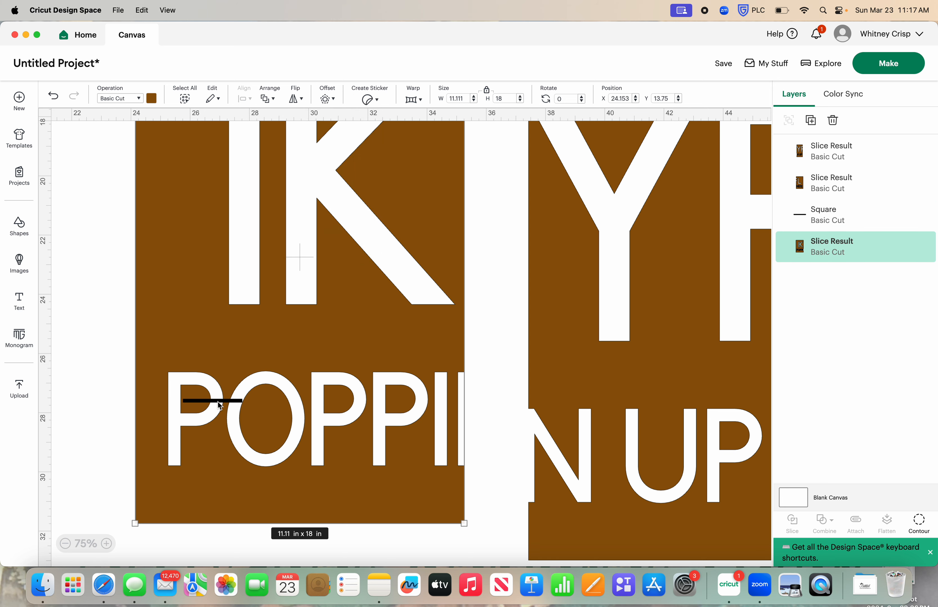
- Position the thin black bar horizontally across the upper half of the first P, at about X 25.17, Y 27.47
{"action": "left_click_drag", "start_coordinate": [218, 401], "coordinate": [201, 399]}
{"action": "left_click", "coordinate": [79, 340]}
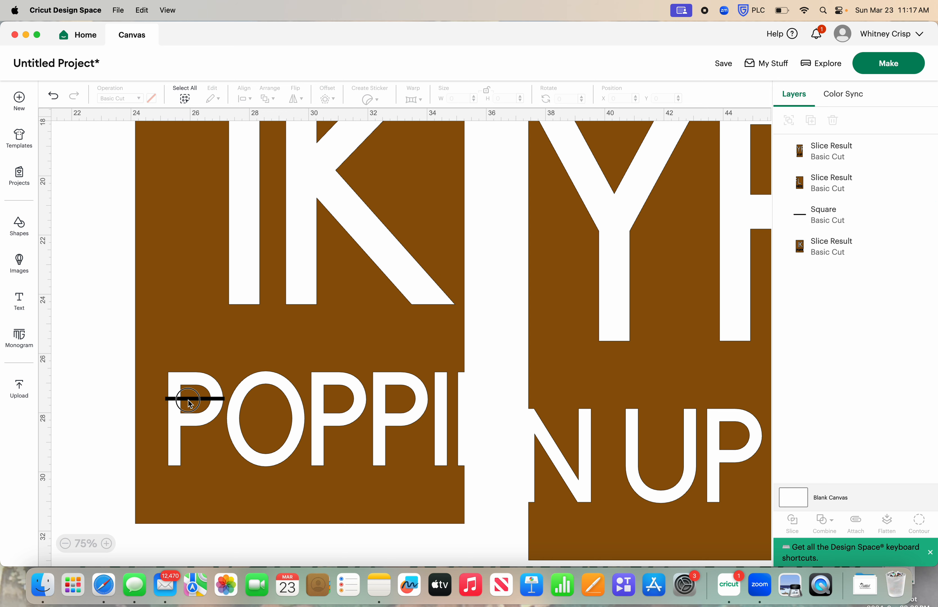
{"action": "left_click_drag", "start_coordinate": [186, 401], "coordinate": [189, 371]}
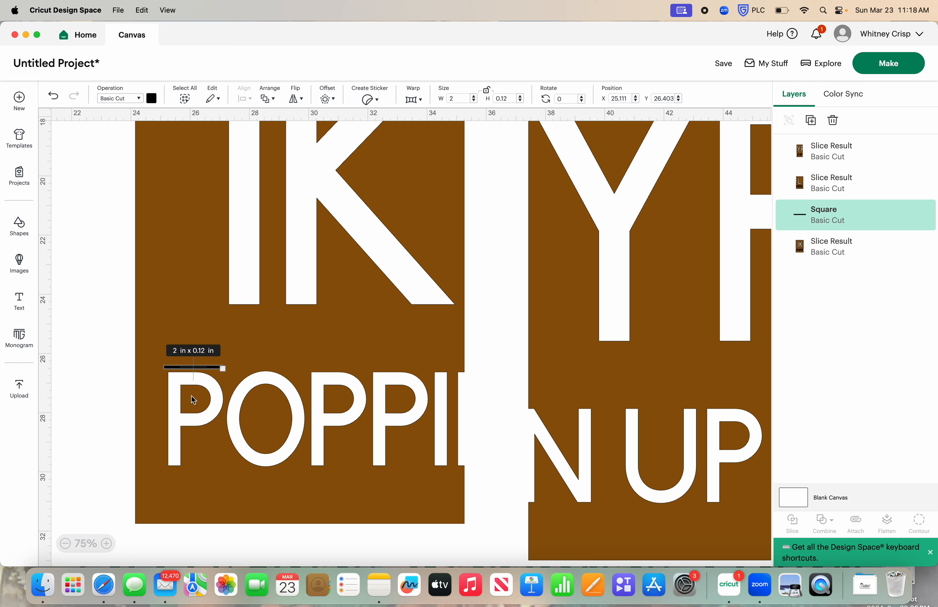
{"action": "left_click_drag", "start_coordinate": [199, 368], "coordinate": [201, 398]}
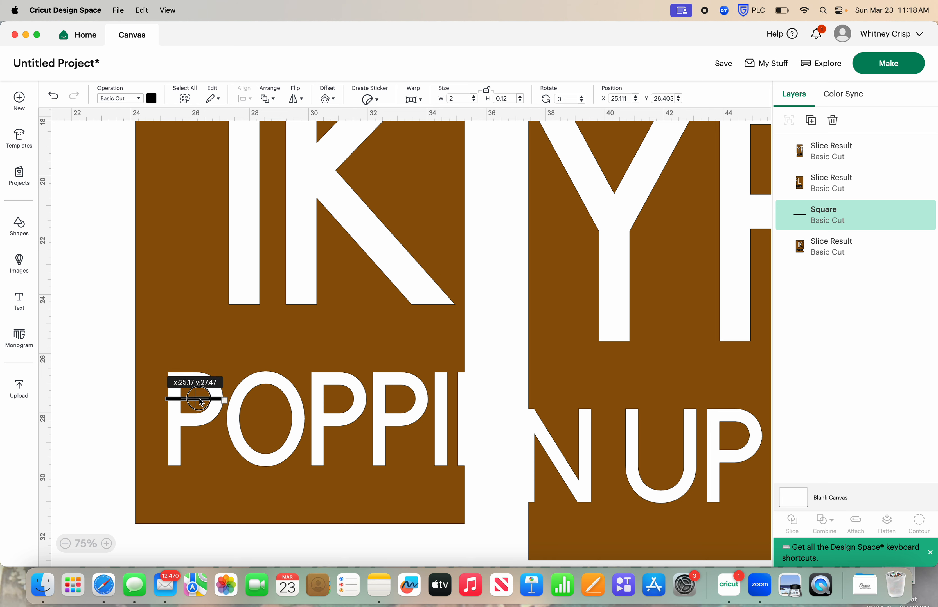
{"action": "left_click", "coordinate": [95, 385]}
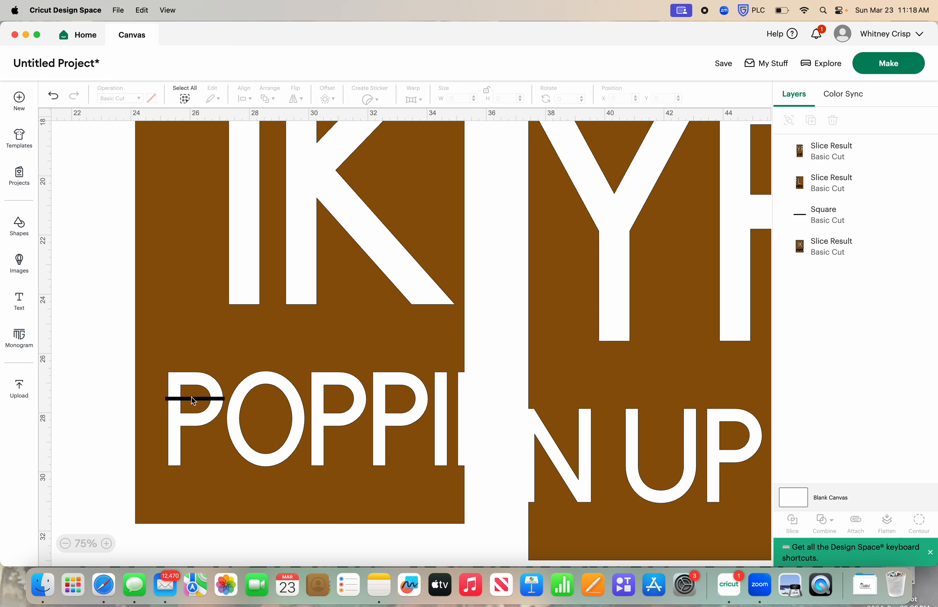
- Shorten the bar across the first P to a width of 1.3 in
{"action": "left_click", "coordinate": [223, 399]}
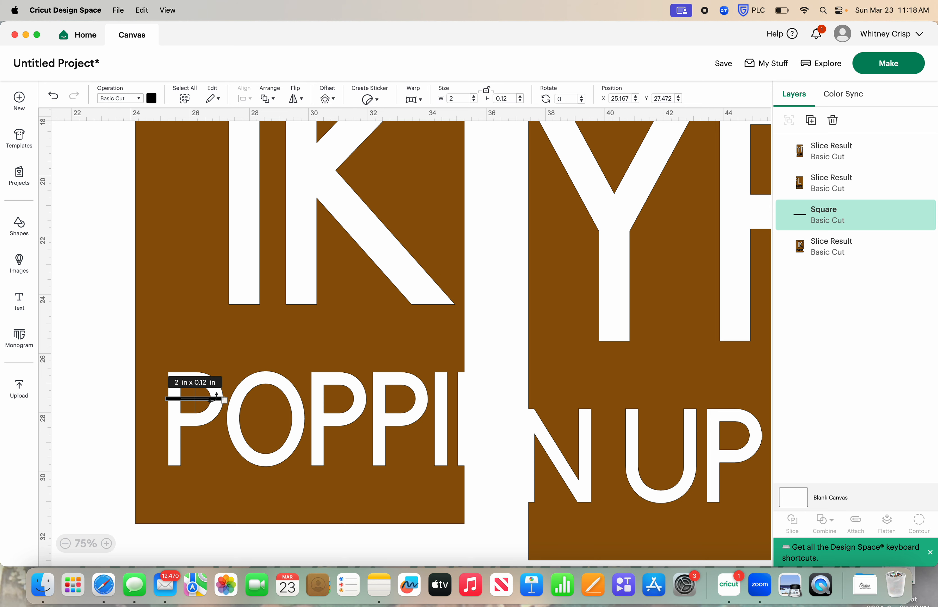
{"action": "left_click", "coordinate": [475, 101]}
{"action": "left_click", "coordinate": [475, 102]}
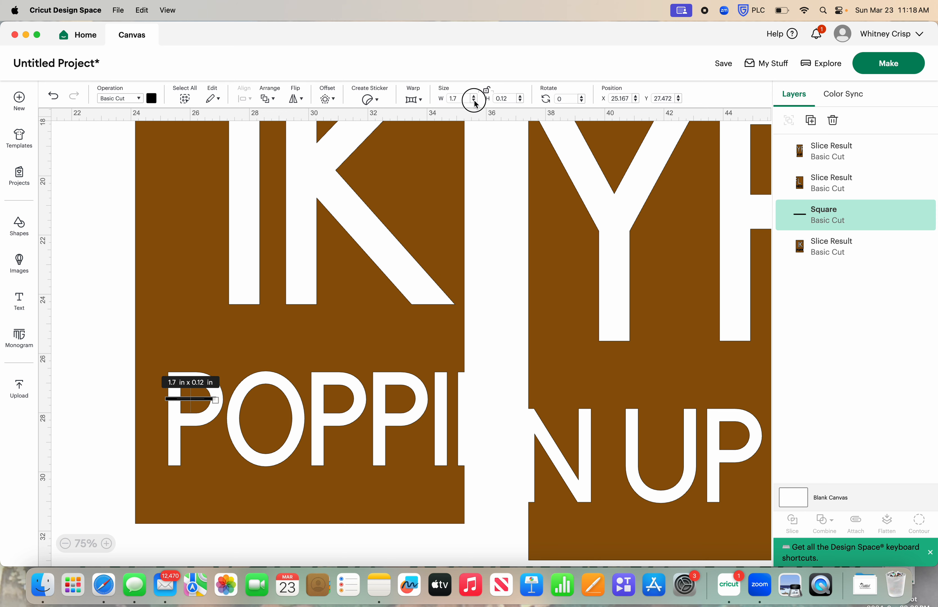
{"action": "left_click", "coordinate": [108, 296]}
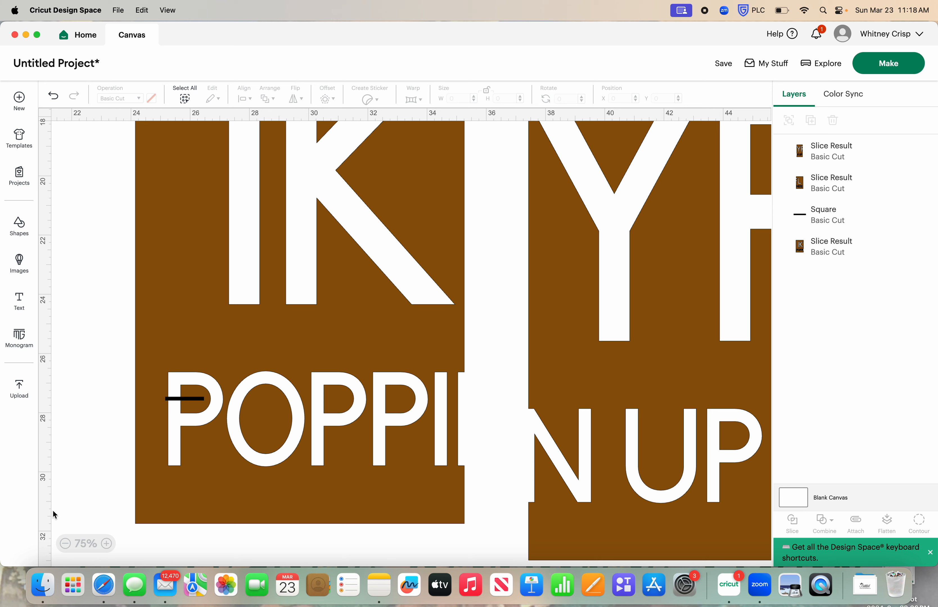
- Duplicate the 1.3 in bar and place the copy across the left side of the O in POPPIN
{"action": "left_click", "coordinate": [193, 398]}
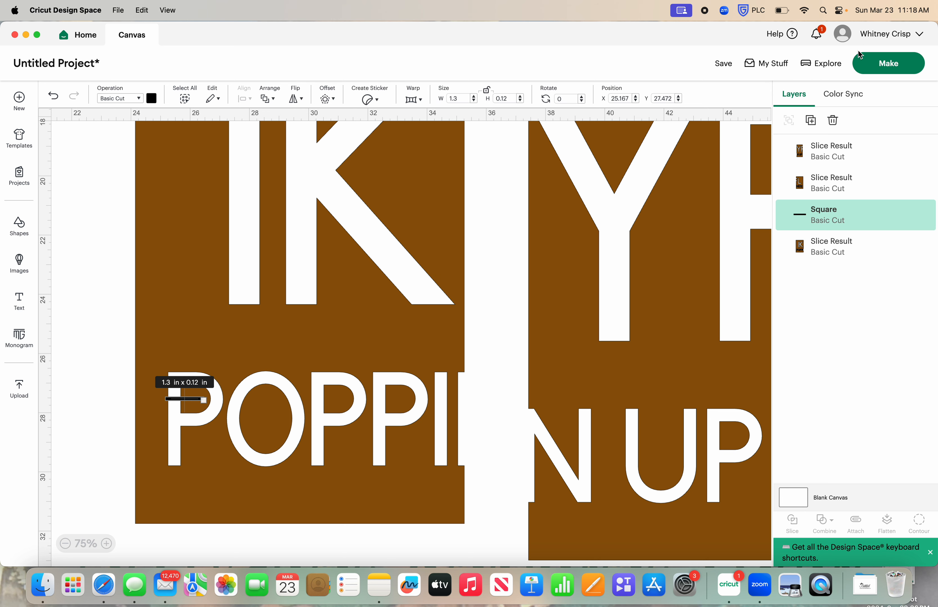
{"action": "left_click", "coordinate": [812, 121]}
{"action": "left_click_drag", "start_coordinate": [209, 415], "coordinate": [248, 423]}
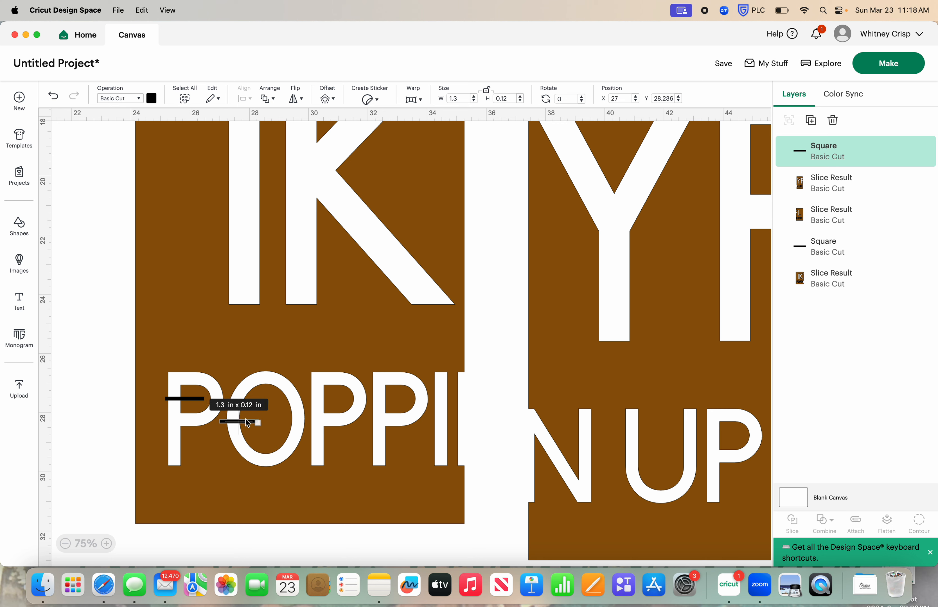
- Widen the bar on the O to 3 in so it spans the whole letter
{"action": "left_click", "coordinate": [475, 96]}
{"action": "left_click", "coordinate": [475, 96]}
{"action": "left_click", "coordinate": [475, 97]}
{"action": "left_click", "coordinate": [475, 96]}
{"action": "left_click", "coordinate": [475, 96]}
{"action": "left_click", "coordinate": [475, 96]}
{"action": "left_click", "coordinate": [475, 96]}
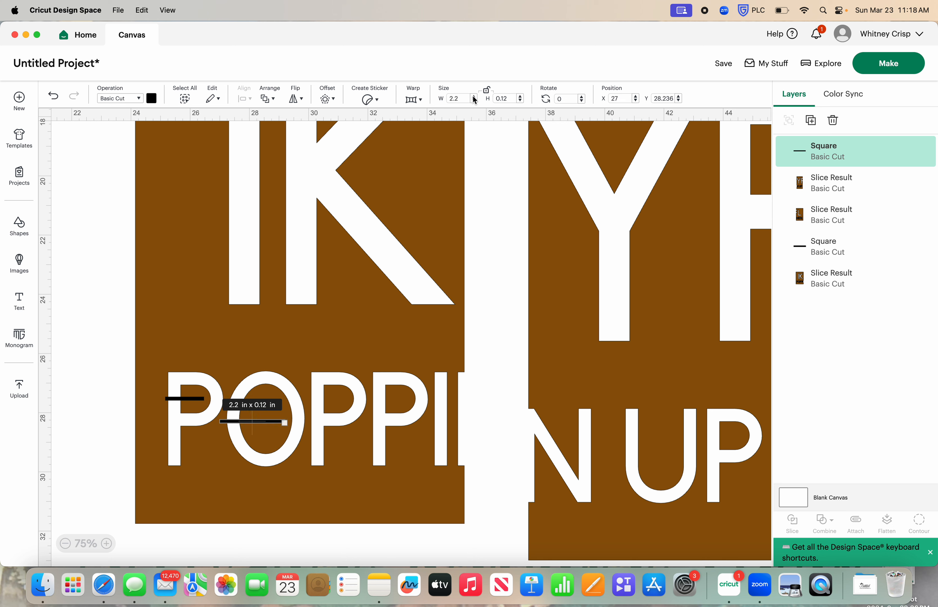
{"action": "left_click", "coordinate": [475, 97]}
{"action": "left_click", "coordinate": [474, 96]}
{"action": "left_click", "coordinate": [475, 96]}
{"action": "left_click", "coordinate": [475, 96]}
{"action": "left_click", "coordinate": [474, 97]}
{"action": "left_click", "coordinate": [475, 97]}
{"action": "left_click", "coordinate": [475, 97]}
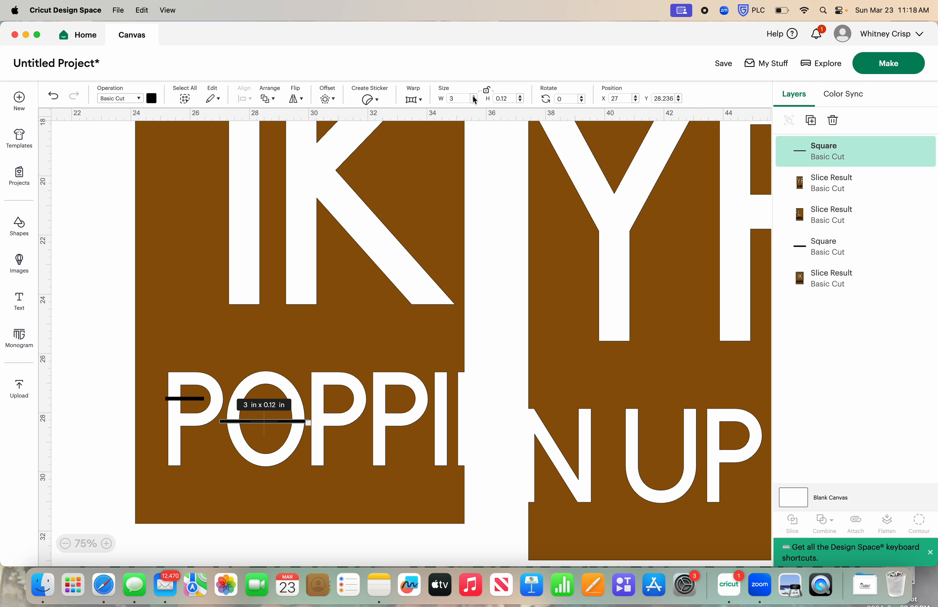
- Duplicate the 3 in bar from the O, place the copy across the second P of POPPIN and shorten it to 1.4 in
{"action": "left_click", "coordinate": [811, 120]}
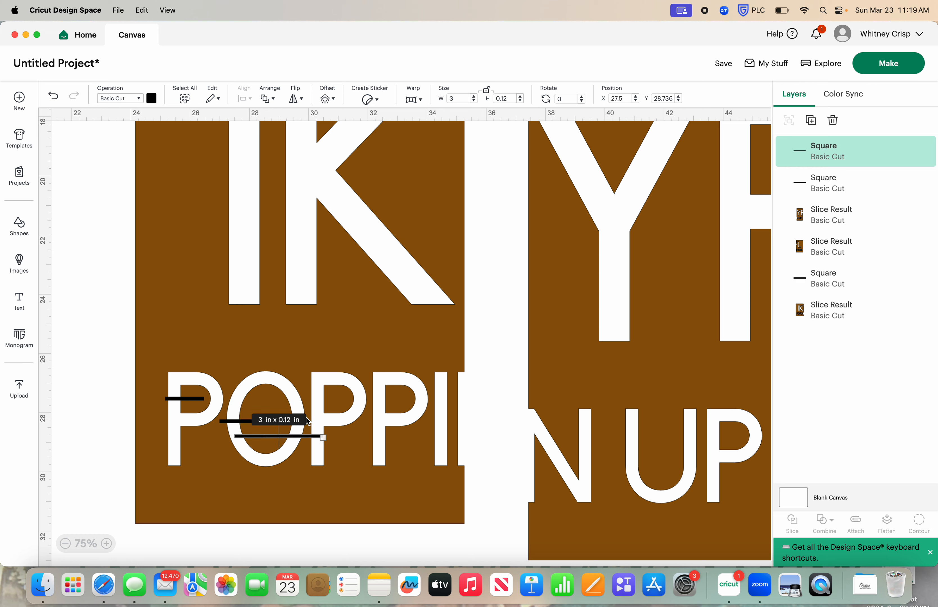
{"action": "left_click_drag", "start_coordinate": [310, 438], "coordinate": [385, 411]}
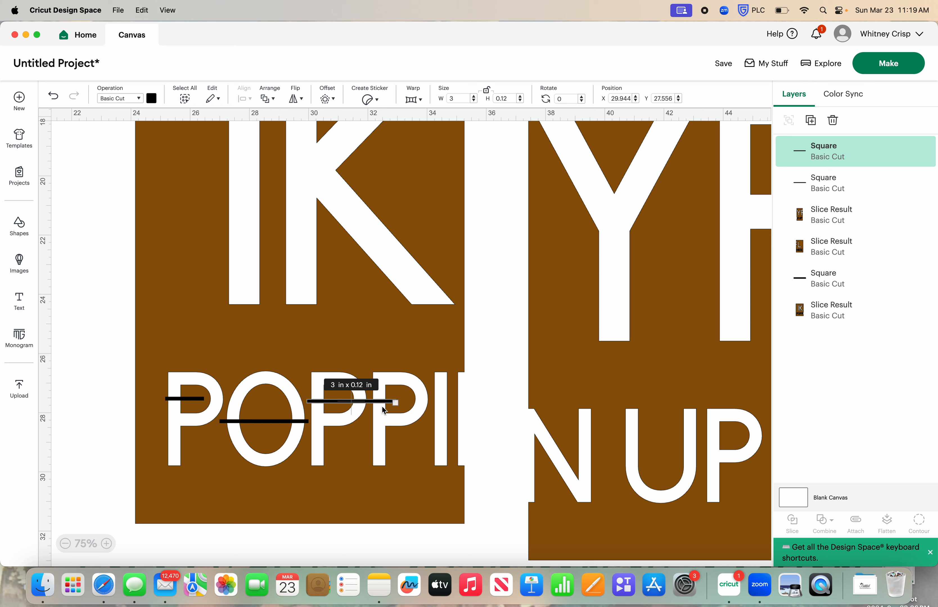
{"action": "left_click", "coordinate": [474, 101]}
{"action": "left_click", "coordinate": [474, 101]}
{"action": "left_click", "coordinate": [473, 101]}
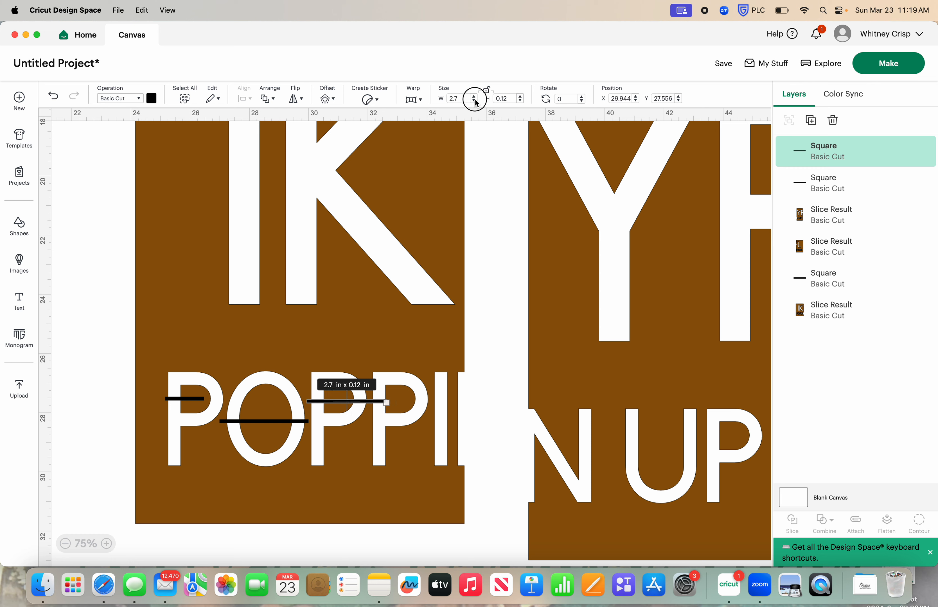
{"action": "left_click", "coordinate": [474, 101]}
{"action": "left_click", "coordinate": [474, 101]}
{"action": "left_click", "coordinate": [474, 101]}
{"action": "left_click", "coordinate": [474, 101]}
{"action": "left_click", "coordinate": [474, 101]}
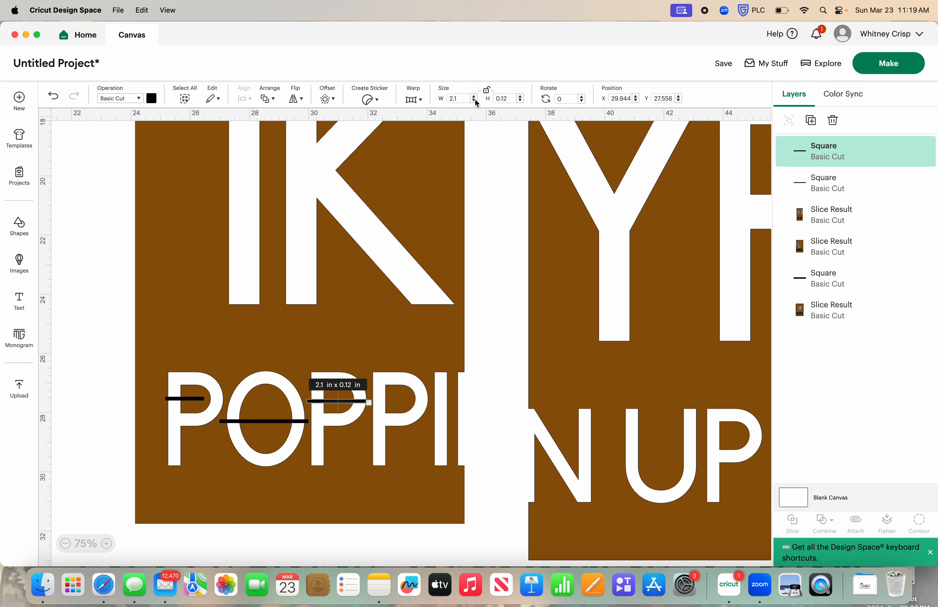
{"action": "left_click", "coordinate": [475, 101]}
{"action": "left_click", "coordinate": [475, 101]}
{"action": "left_click", "coordinate": [475, 101]}
{"action": "left_click", "coordinate": [475, 101]}
{"action": "left_click", "coordinate": [475, 100]}
{"action": "left_click", "coordinate": [475, 101]}
{"action": "left_click", "coordinate": [475, 101]}
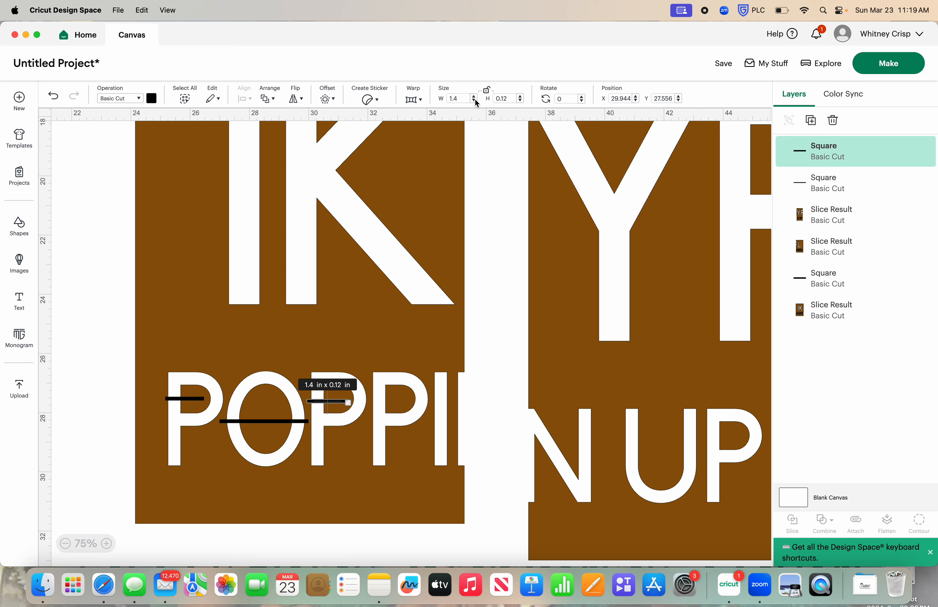
- Duplicate the 1.4 in bar and place the copy across the upper half of the third P in POPPIN
{"action": "left_click", "coordinate": [811, 120]}
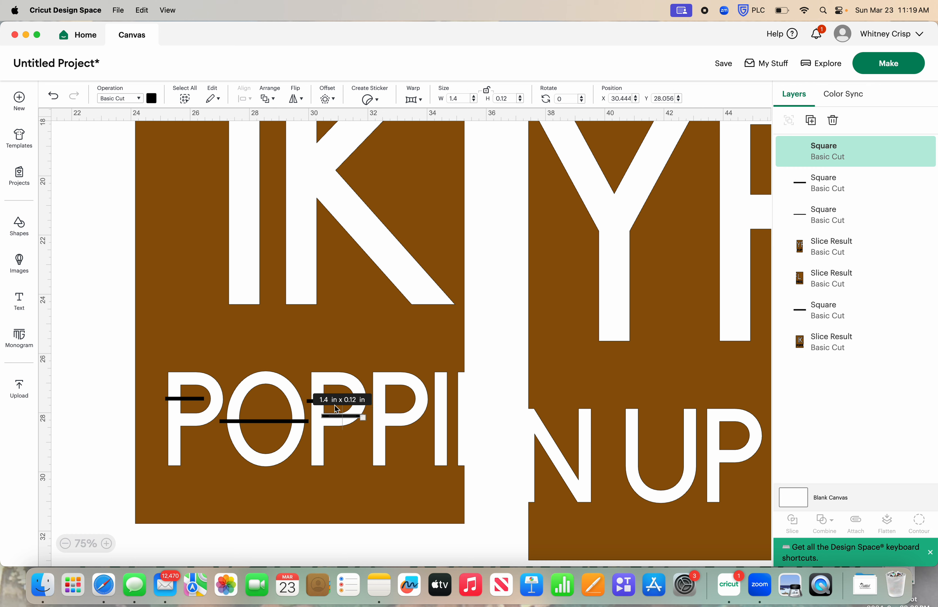
{"action": "left_click_drag", "start_coordinate": [337, 415], "coordinate": [388, 402]}
{"action": "left_click", "coordinate": [116, 410]}
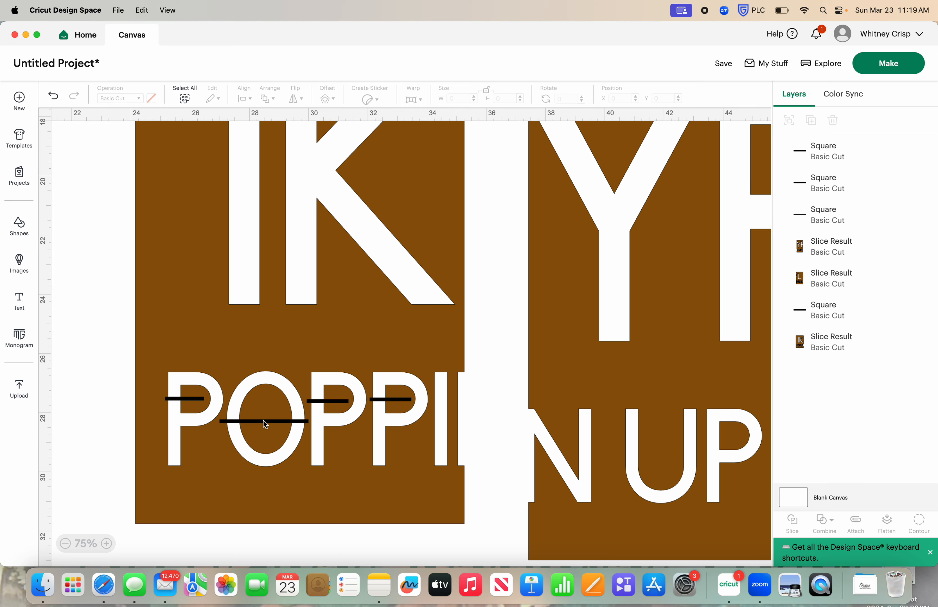
- Duplicate the bar on POPPIN's third P and place the copy across the P of UP in the middle section
{"action": "scroll", "coordinate": [264, 422], "scroll_direction": "right", "scroll_amount": 5}
{"action": "left_click", "coordinate": [263, 401]}
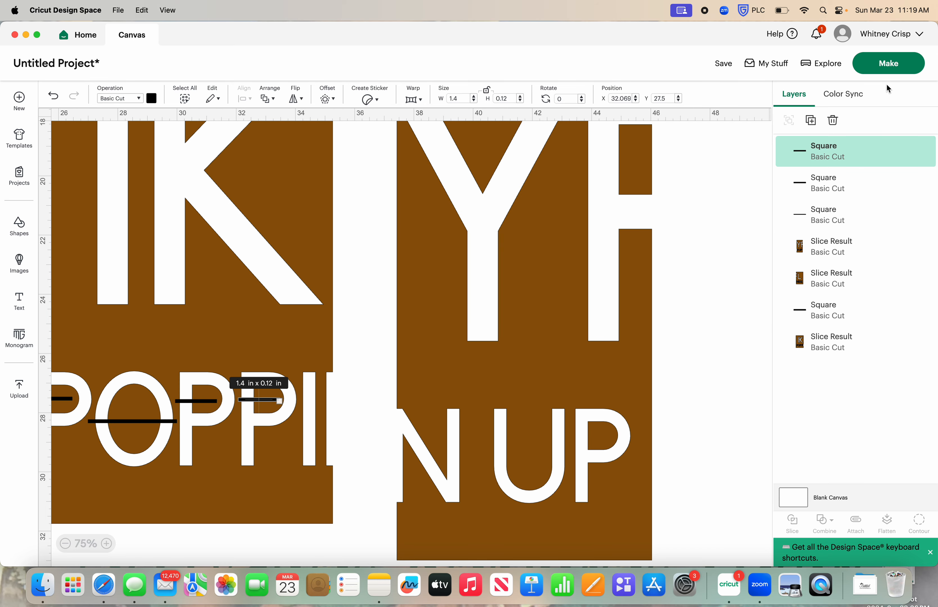
{"action": "left_click", "coordinate": [811, 120]}
{"action": "left_click_drag", "start_coordinate": [264, 413], "coordinate": [613, 440]}
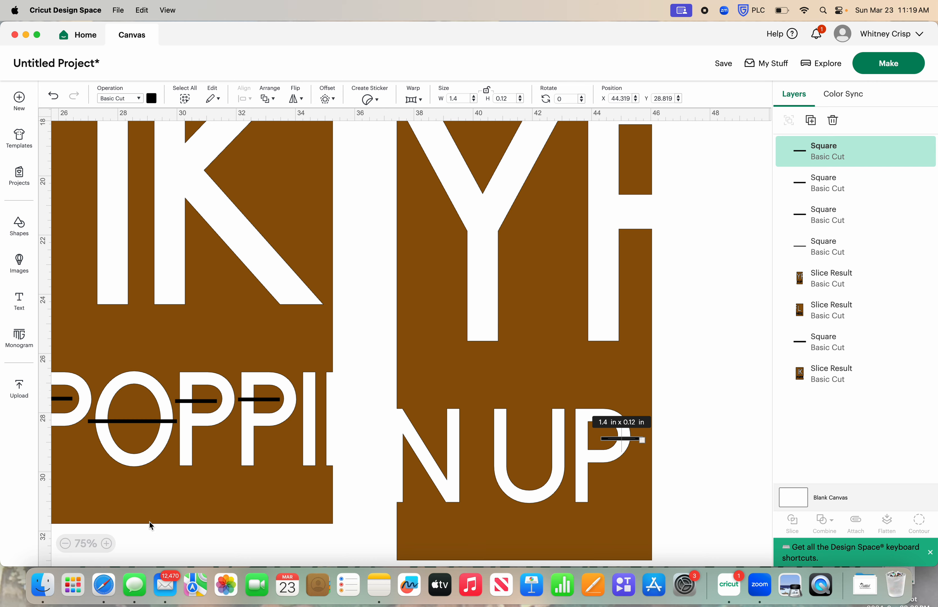
- Move the FL / HERE section closer to the middle section
{"action": "left_click", "coordinate": [64, 543]}
{"action": "scroll", "coordinate": [444, 398], "scroll_direction": "right", "scroll_amount": 2}
{"action": "scroll", "coordinate": [445, 400], "scroll_direction": "right", "scroll_amount": 1}
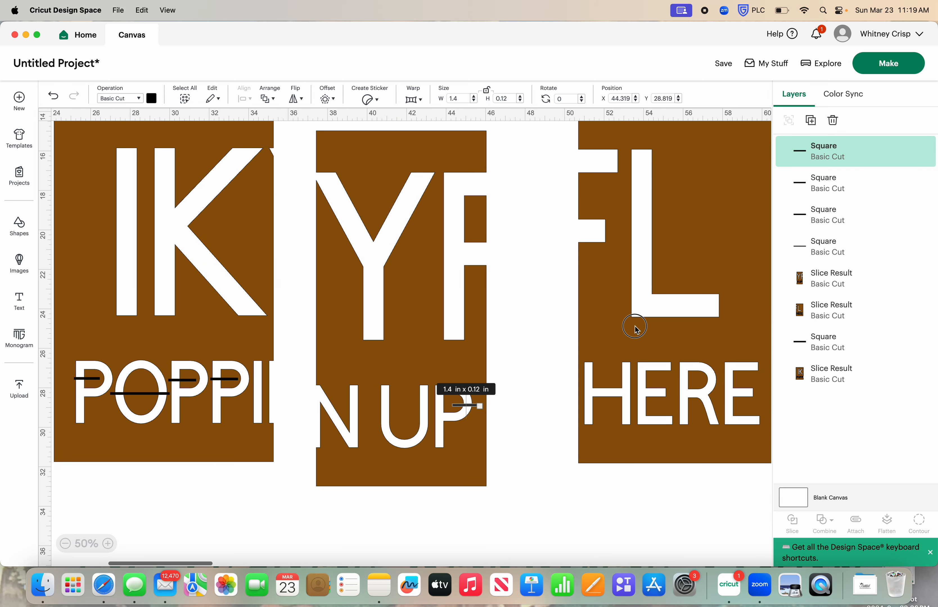
{"action": "left_click_drag", "start_coordinate": [633, 327], "coordinate": [565, 330]}
- Duplicate the bar on the P of UP and place the copy across the upper half of the R in HERE
{"action": "left_click", "coordinate": [477, 406]}
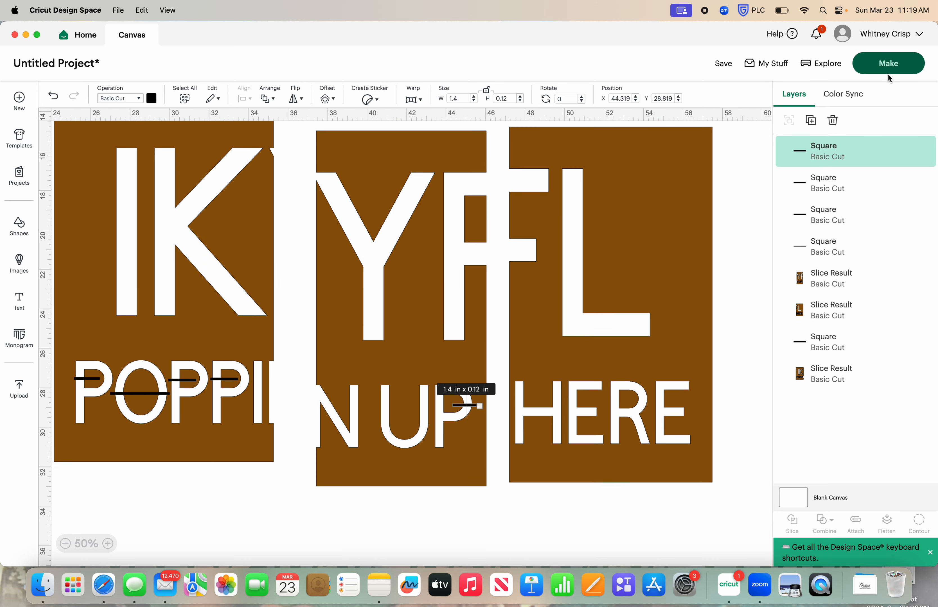
{"action": "key", "text": "super+d"}
{"action": "left_click_drag", "start_coordinate": [480, 419], "coordinate": [615, 403]}
{"action": "scroll", "coordinate": [488, 252], "scroll_direction": "up", "scroll_amount": 2}
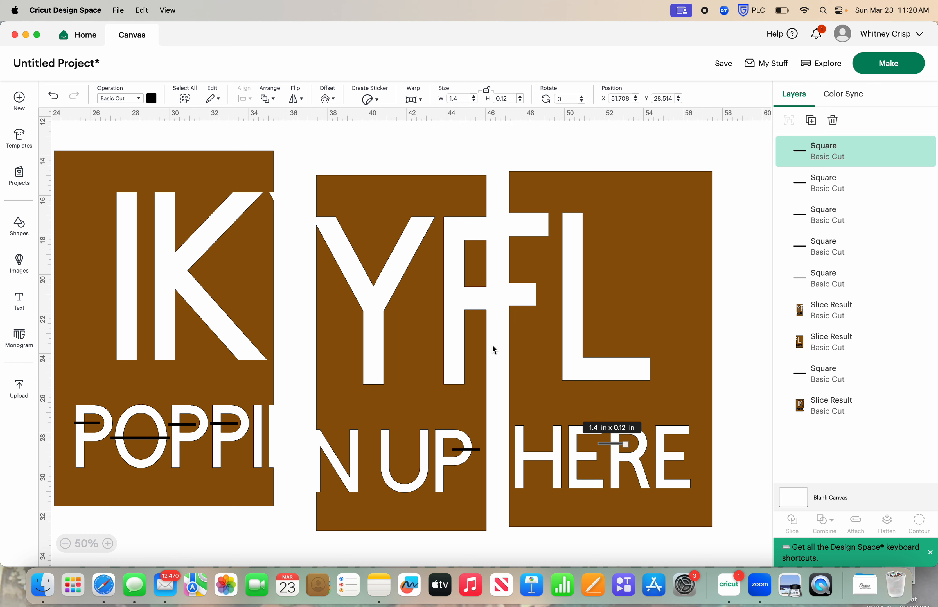
- Duplicate the R's bar, place the copy across the F stem in the middle section at about X 43.6, Y 19.6, and widen it to 1.6 in
{"action": "left_click", "coordinate": [810, 121]}
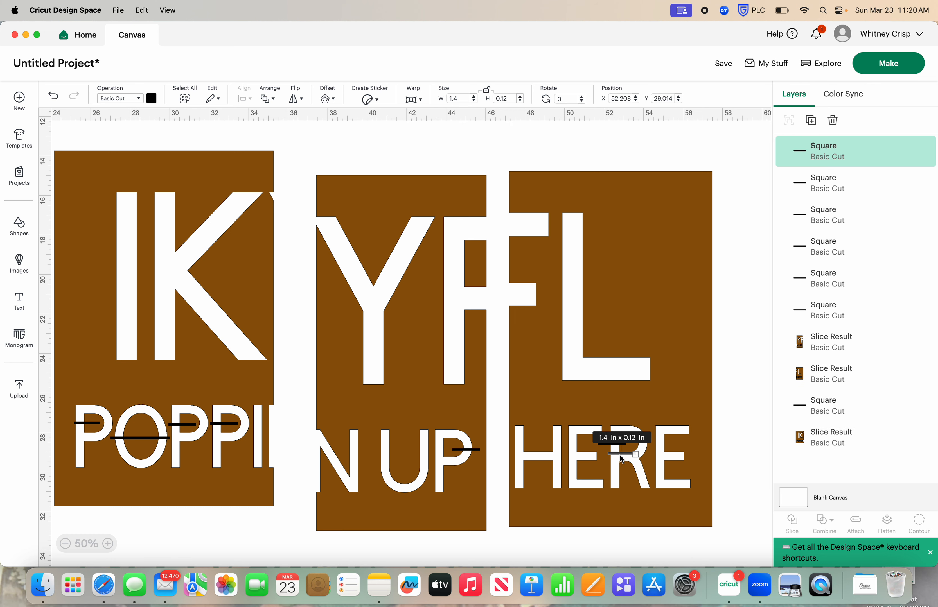
{"action": "left_click_drag", "start_coordinate": [621, 454], "coordinate": [450, 268]}
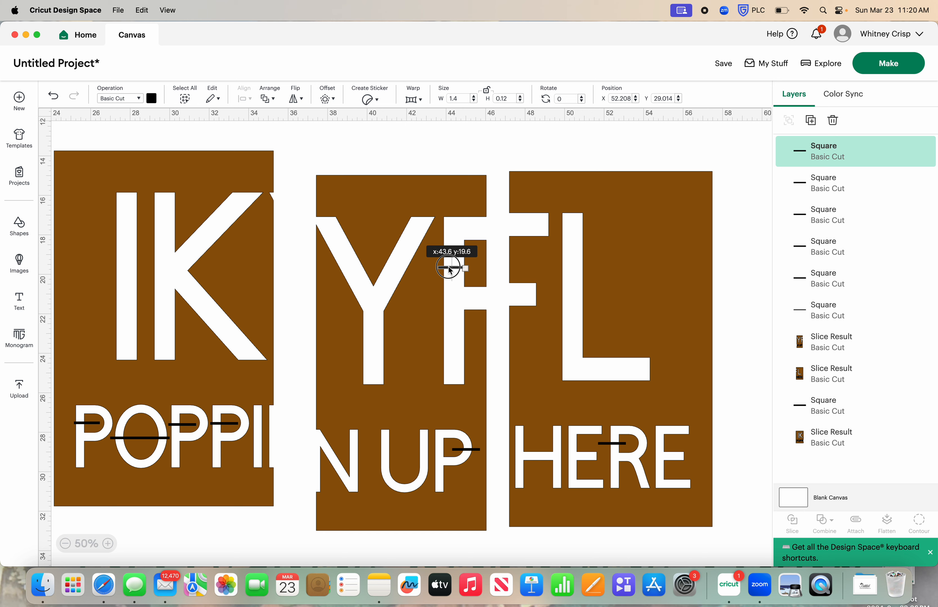
{"action": "left_click", "coordinate": [439, 143]}
{"action": "left_click", "coordinate": [459, 268]}
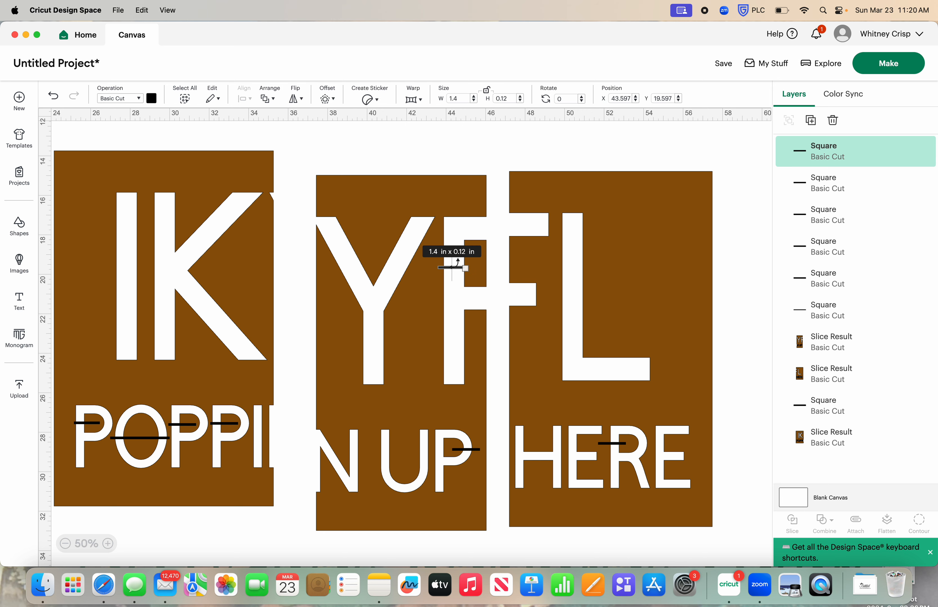
{"action": "left_click", "coordinate": [469, 135]}
{"action": "left_click_drag", "start_coordinate": [470, 455], "coordinate": [470, 453]}
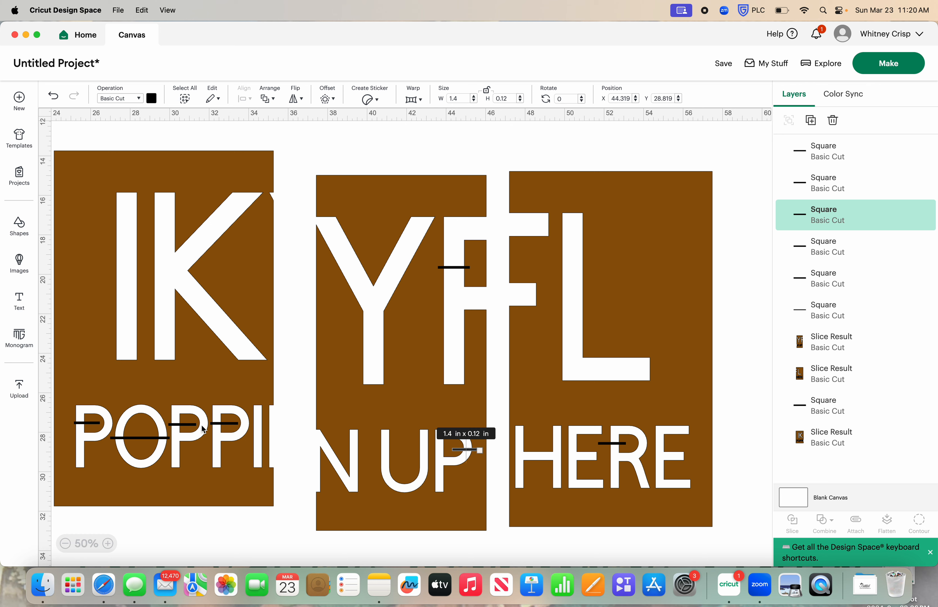
{"action": "left_click", "coordinate": [225, 426]}
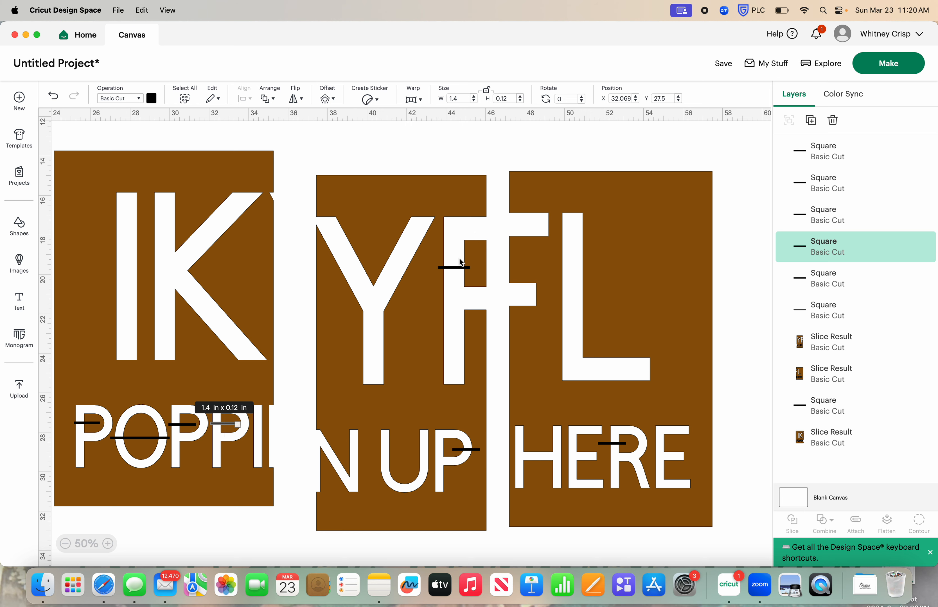
{"action": "left_click", "coordinate": [458, 275]}
{"action": "left_click", "coordinate": [457, 268]}
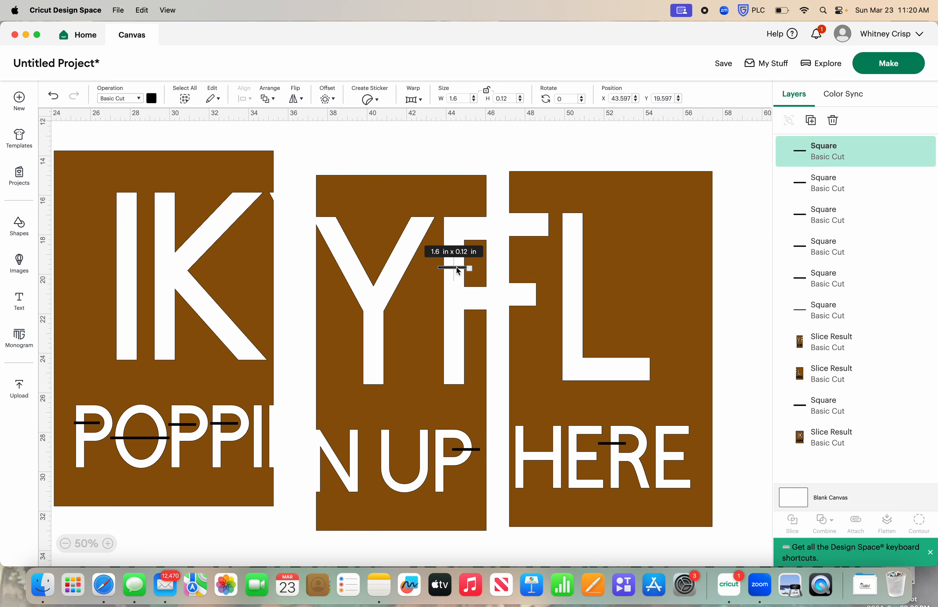
{"action": "left_click", "coordinate": [440, 165]}
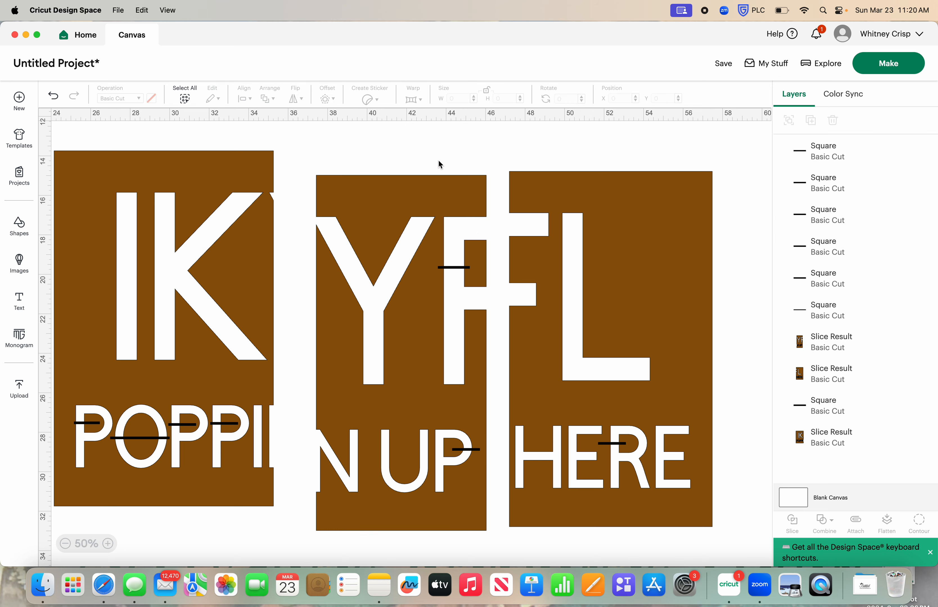
- Weld the four bars on POPPIN to the IK / POPPIN section
{"action": "scroll", "coordinate": [438, 162], "scroll_direction": "left", "scroll_amount": 2}
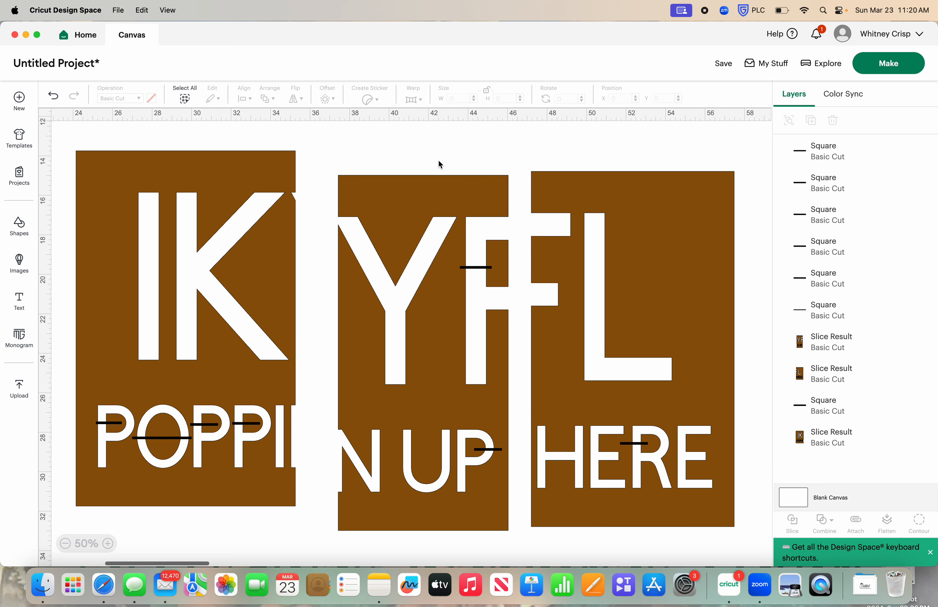
{"action": "left_click_drag", "start_coordinate": [70, 137], "coordinate": [309, 526]}
{"action": "left_click", "coordinate": [834, 527]}
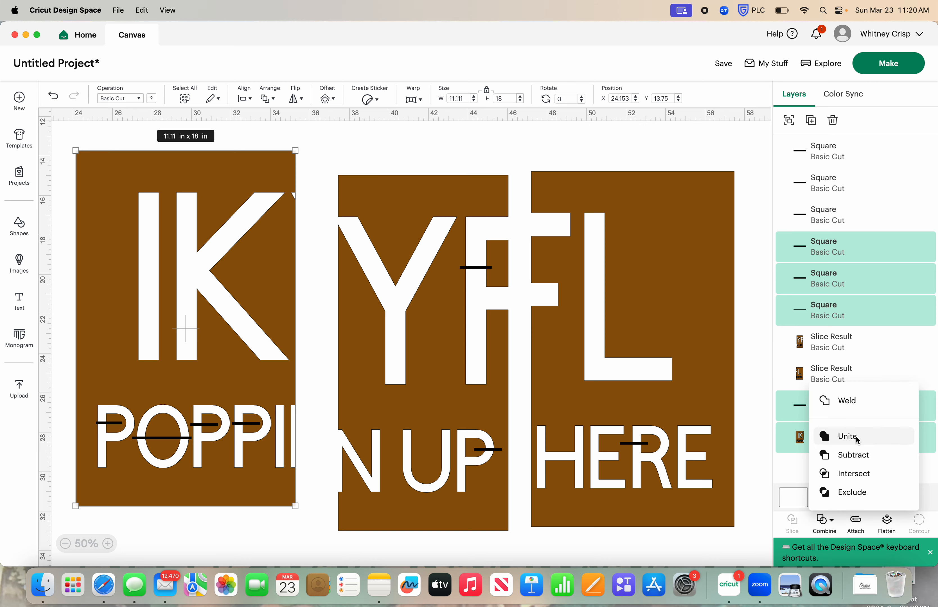
{"action": "left_click", "coordinate": [851, 403]}
- Weld the two bars on the F and the P to the middle section
{"action": "left_click_drag", "start_coordinate": [325, 151], "coordinate": [511, 533]}
{"action": "left_click", "coordinate": [825, 528]}
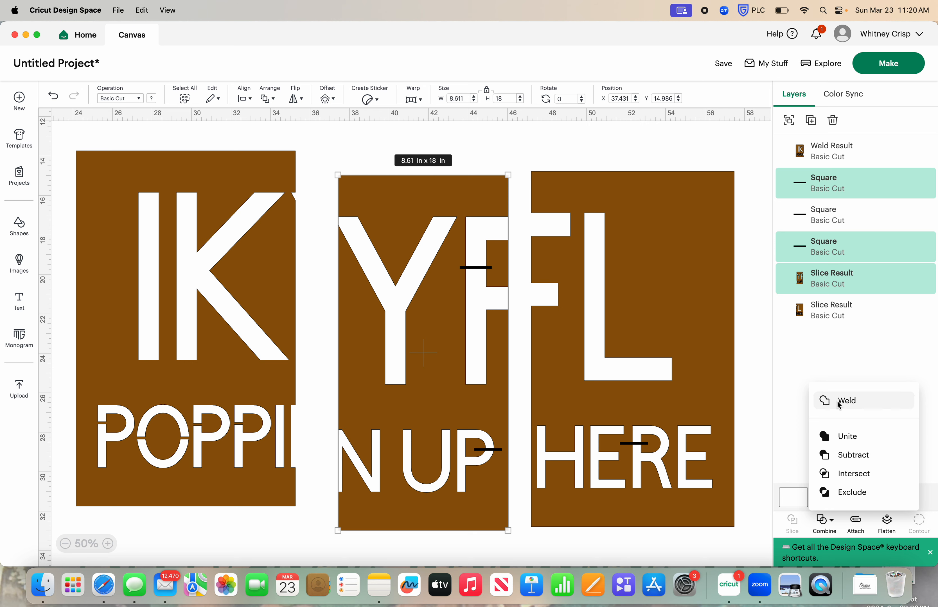
{"action": "left_click", "coordinate": [848, 401]}
- Weld the bar on the R to the FL / HERE section
{"action": "left_click_drag", "start_coordinate": [533, 170], "coordinate": [749, 533]}
{"action": "left_click", "coordinate": [824, 525]}
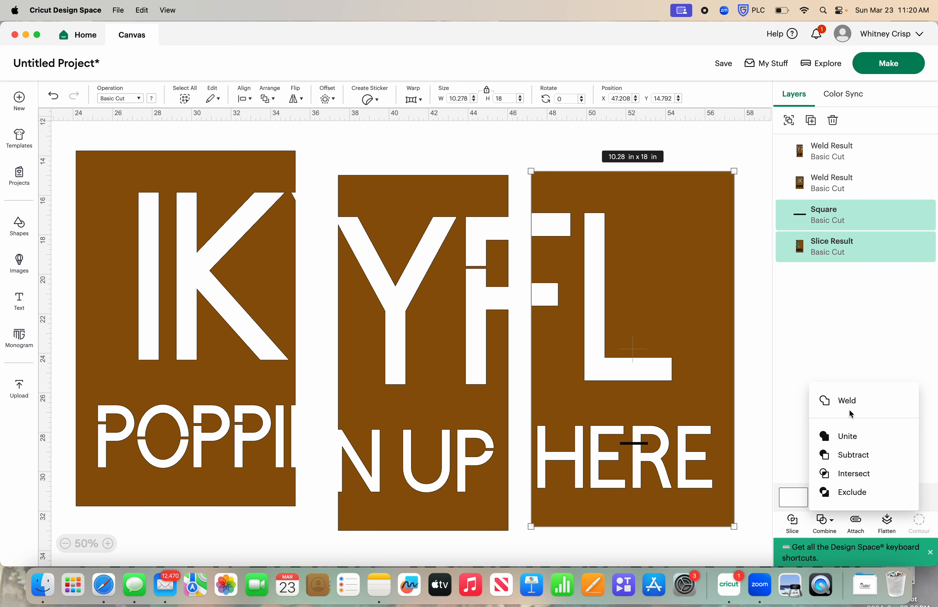
{"action": "left_click", "coordinate": [848, 405]}
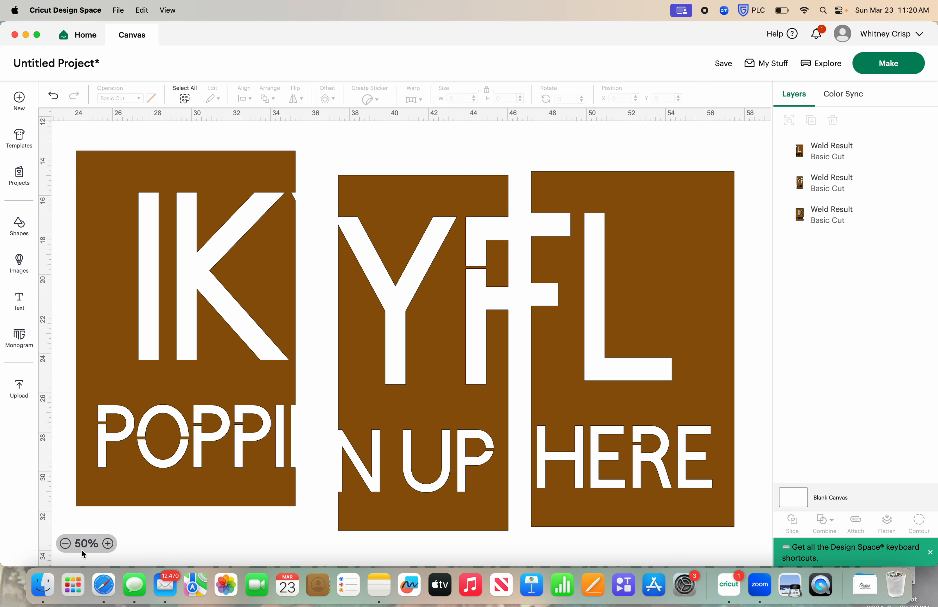
- Move the three welded sections into a side-by-side row nearer the canvas origin, with small gaps between them
{"action": "left_click", "coordinate": [65, 544]}
{"action": "left_click_drag", "start_coordinate": [292, 293], "coordinate": [193, 236]}
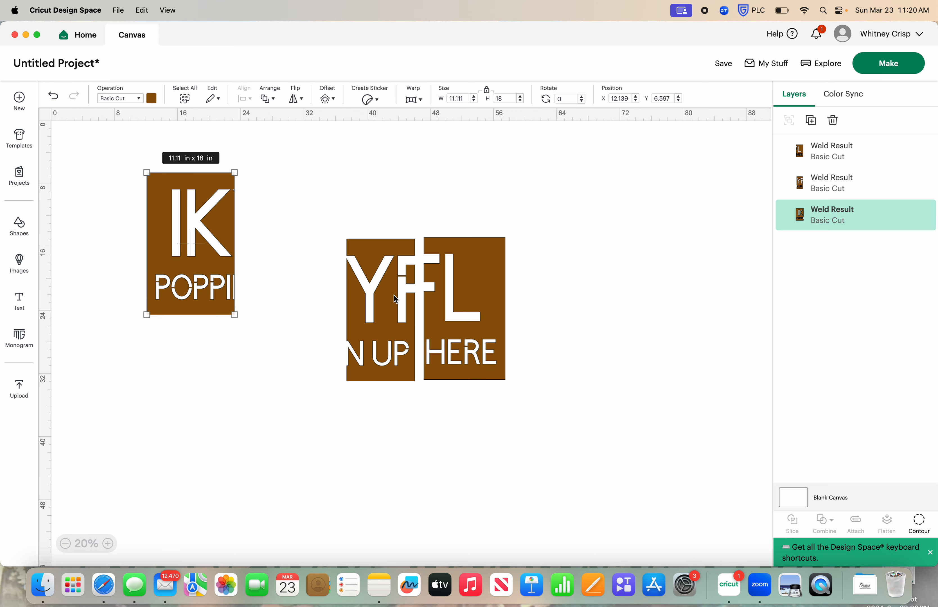
{"action": "left_click_drag", "start_coordinate": [393, 296], "coordinate": [301, 230]}
{"action": "left_click_drag", "start_coordinate": [455, 294], "coordinate": [373, 226]}
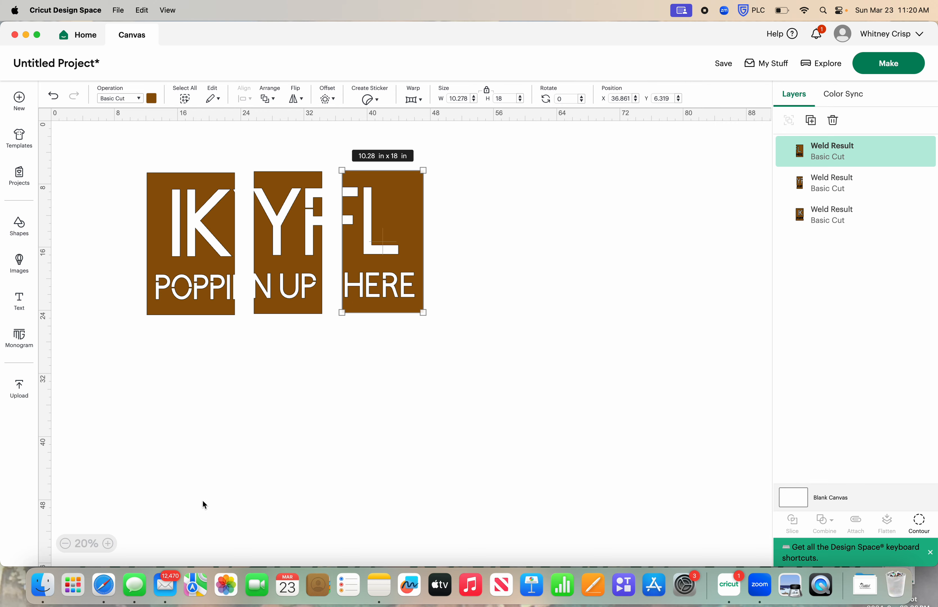
- Switch to Safari, open dafont.com, dismiss the cookie notice and show the browser full screen
{"action": "left_click", "coordinate": [104, 586]}
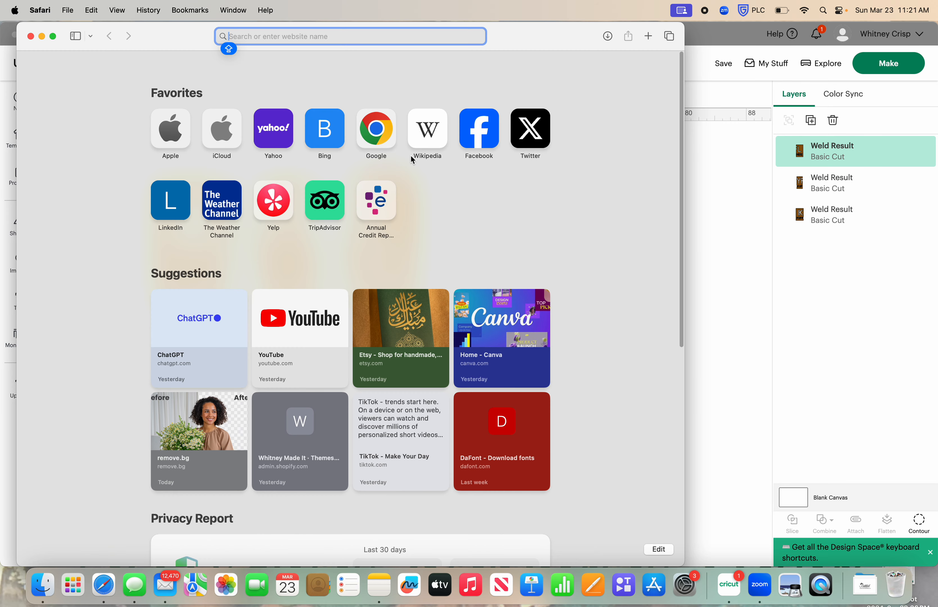
{"action": "type", "text": "dafont"}
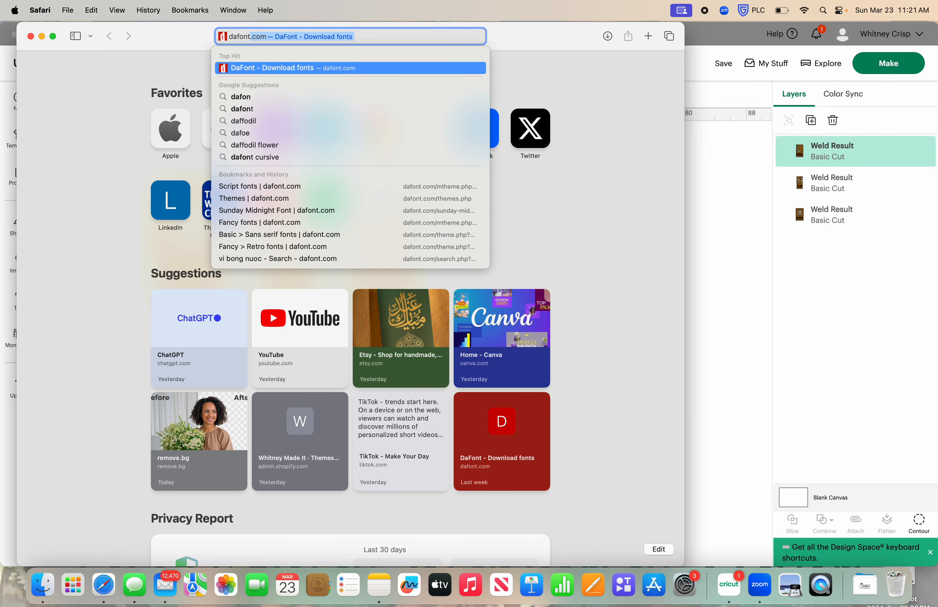
{"action": "key", "text": "Return"}
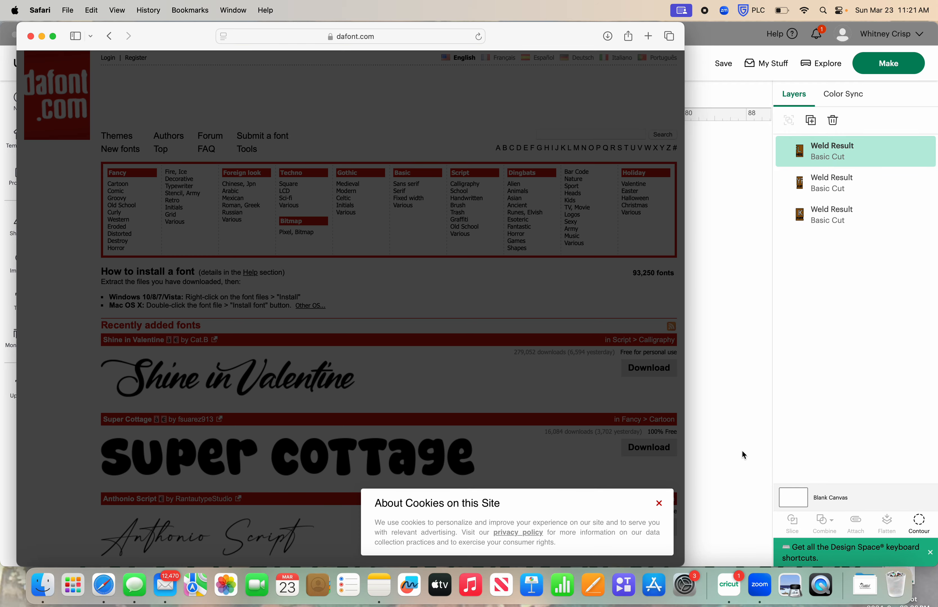
{"action": "left_click", "coordinate": [659, 504]}
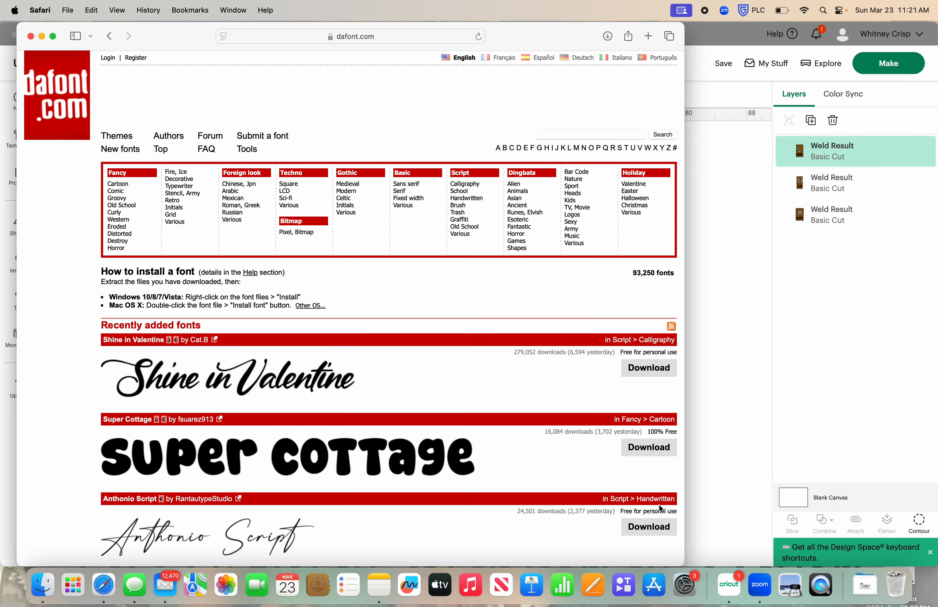
{"action": "left_click", "coordinate": [54, 37]}
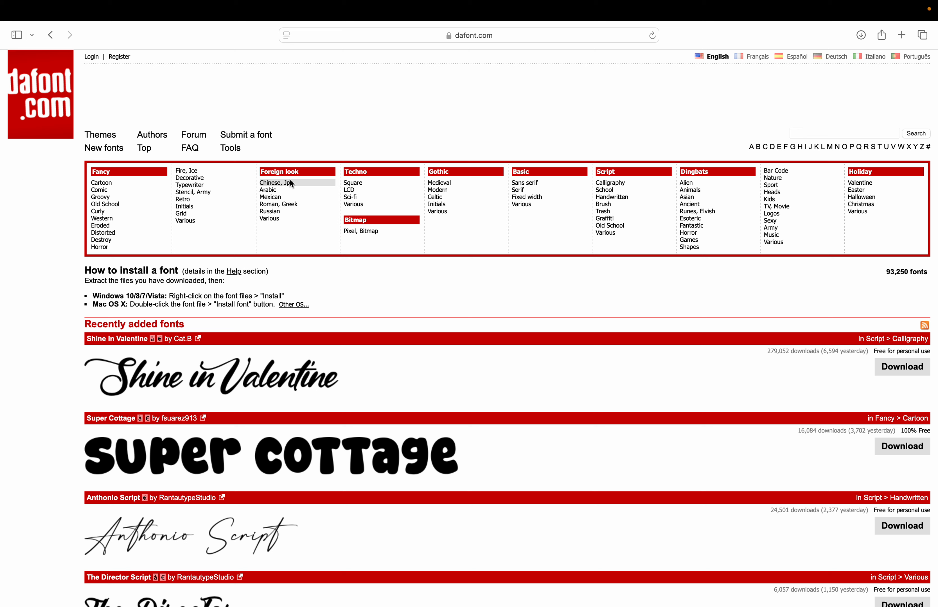
- Browse the Basic font category with IKYFL as the preview text
{"action": "left_click", "coordinate": [527, 173]}
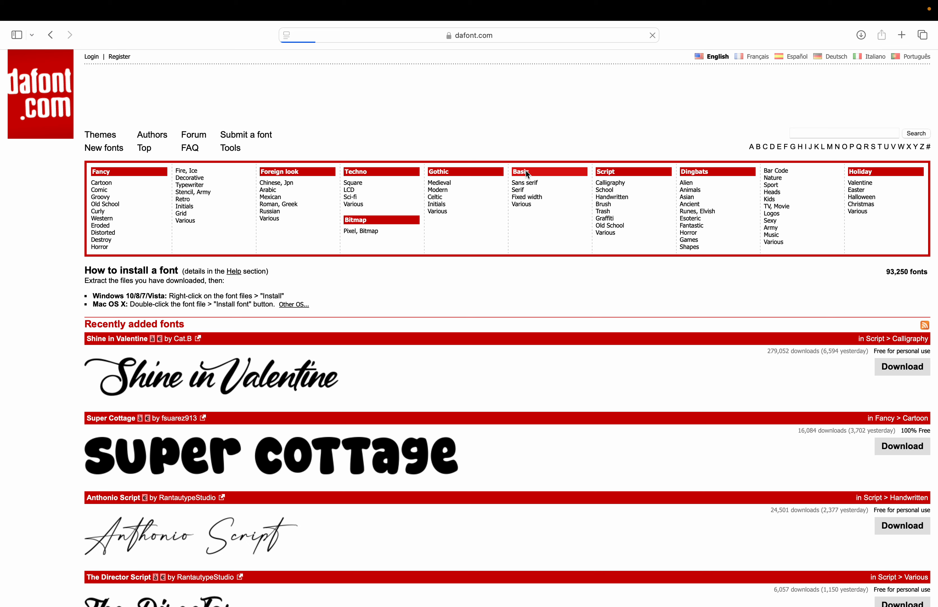
{"action": "left_click", "coordinate": [123, 314]}
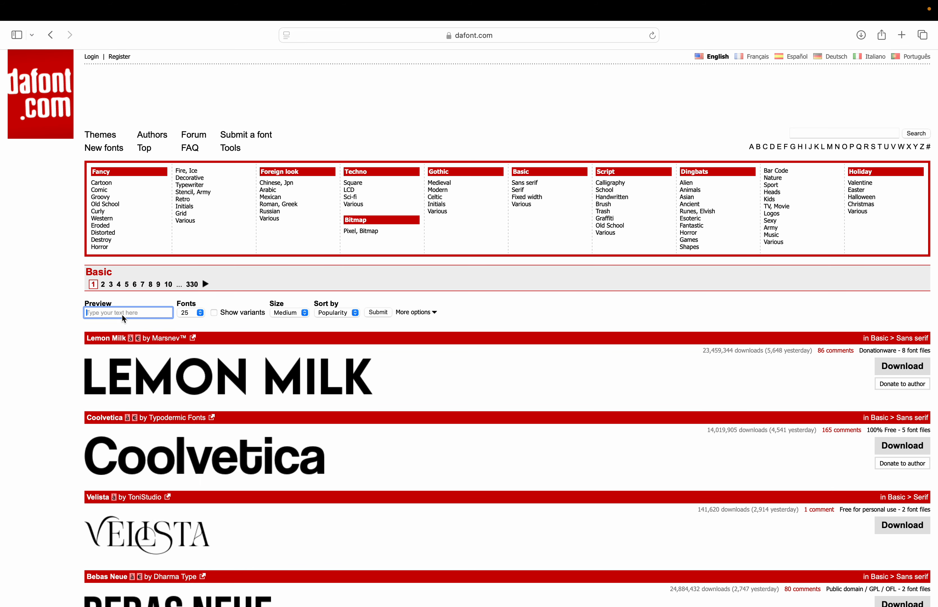
{"action": "type", "text": "IKYFL"}
{"action": "left_click", "coordinate": [378, 314]}
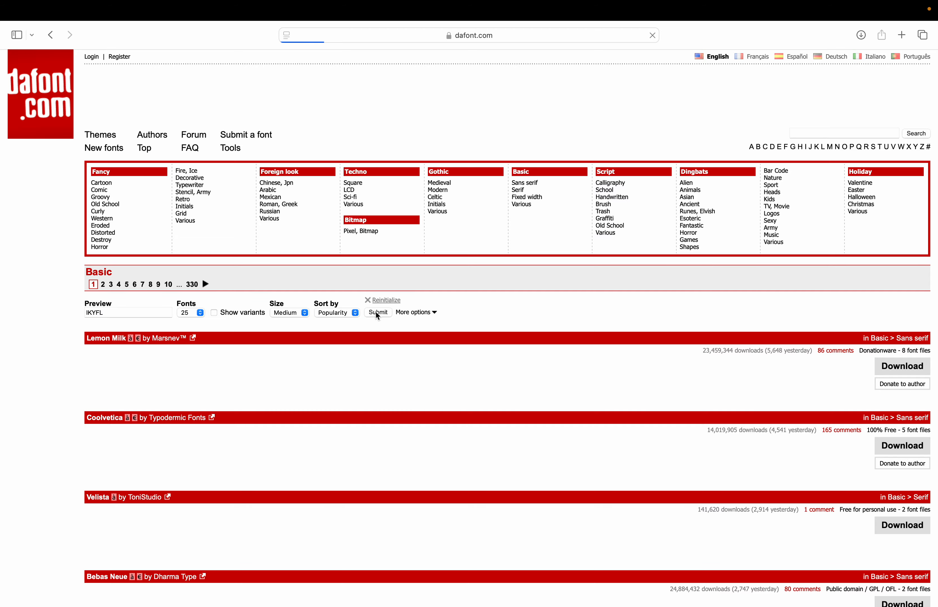
{"action": "scroll", "coordinate": [297, 386], "scroll_direction": "down", "scroll_amount": 8}
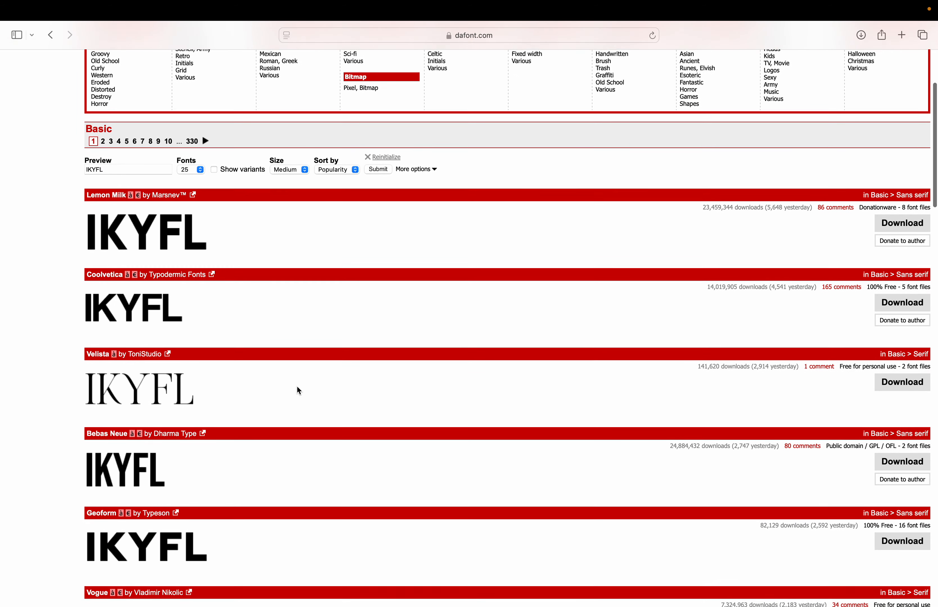
- Look through the Basic fonts on dafont.com, download Coolvetica, and close the browser window
{"action": "scroll", "coordinate": [298, 376], "scroll_direction": "down", "scroll_amount": 10}
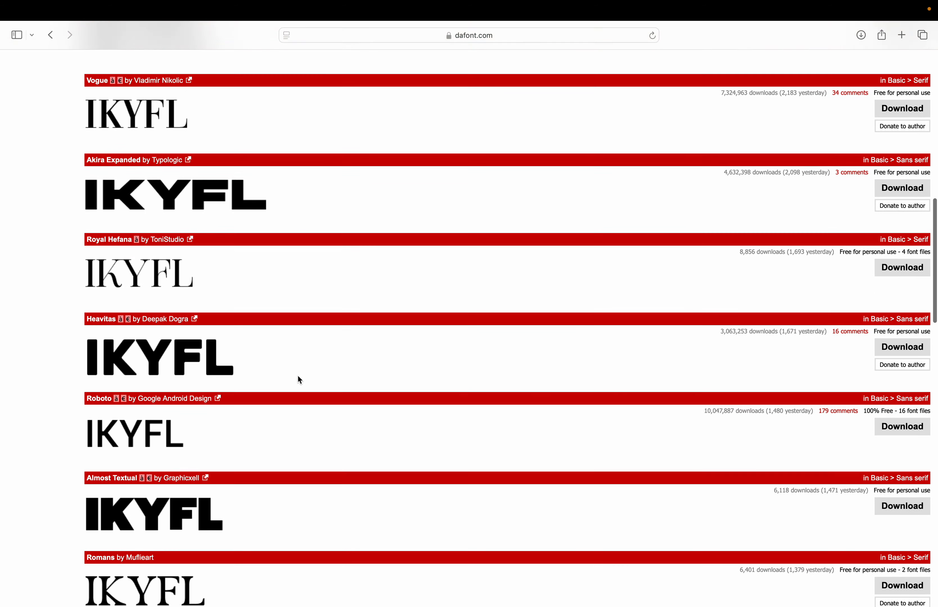
{"action": "scroll", "coordinate": [300, 380], "scroll_direction": "down", "scroll_amount": 7}
{"action": "scroll", "coordinate": [300, 380], "scroll_direction": "up", "scroll_amount": 20}
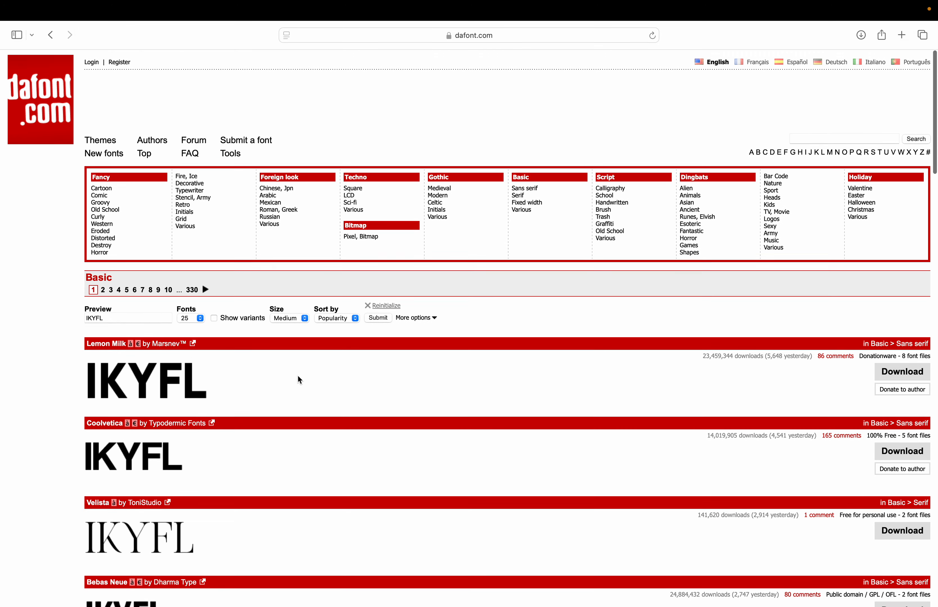
{"action": "left_click", "coordinate": [897, 452]}
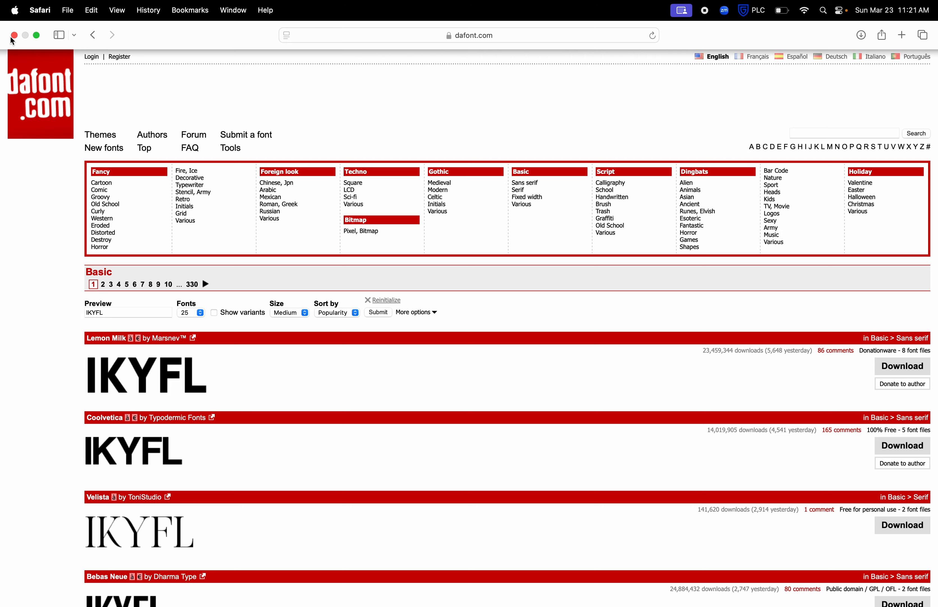
{"action": "left_click", "coordinate": [14, 35]}
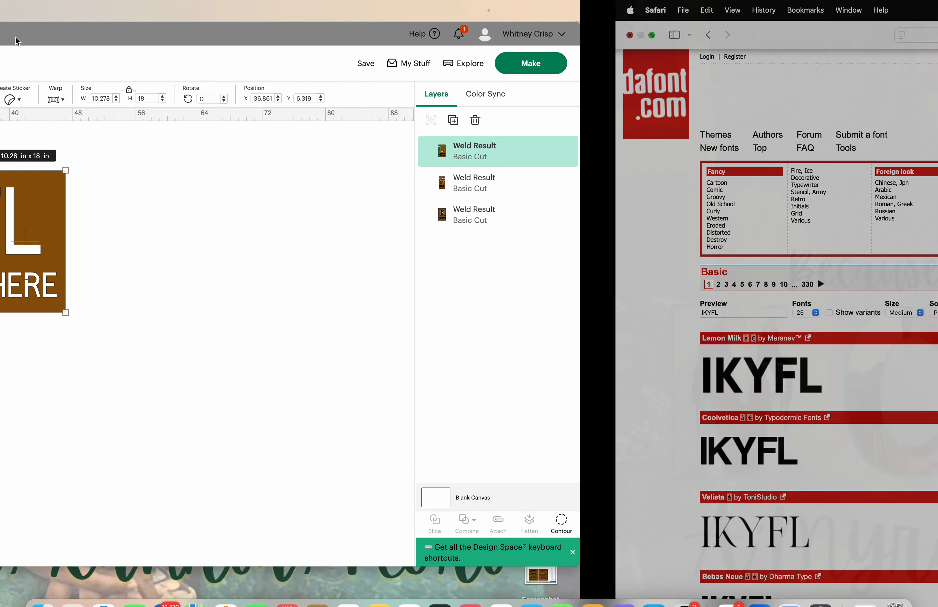
- Open the downloaded coolvetica folder, install Coolvetica Rg Cond.otf in Font Book, and close both windows
{"action": "left_click", "coordinate": [866, 587]}
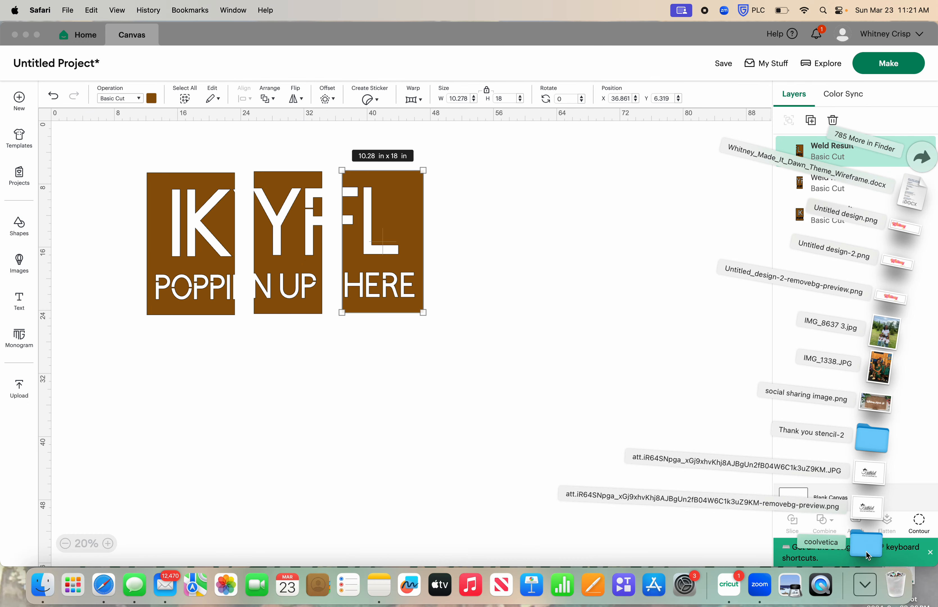
{"action": "left_click", "coordinate": [865, 552]}
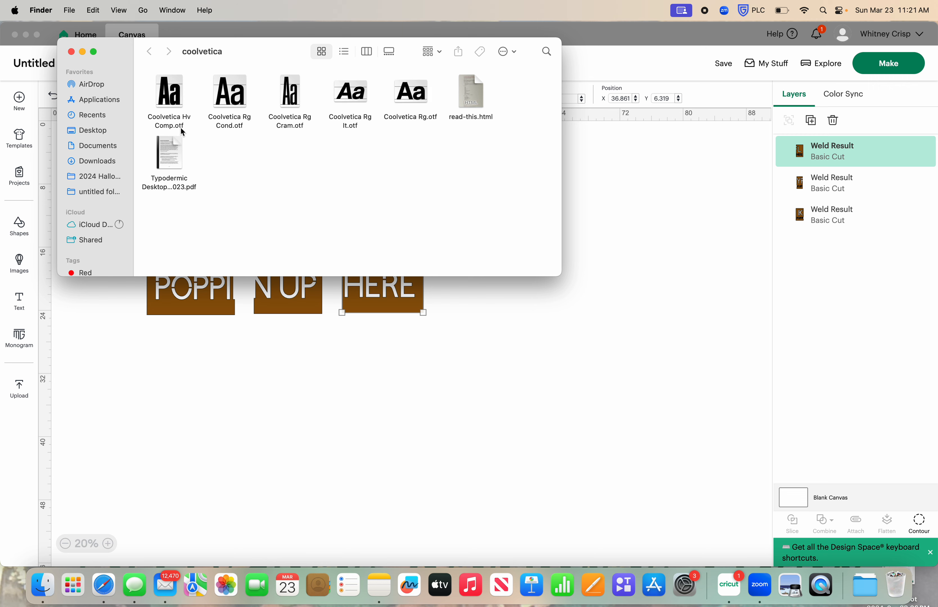
{"action": "double_click", "coordinate": [234, 107]}
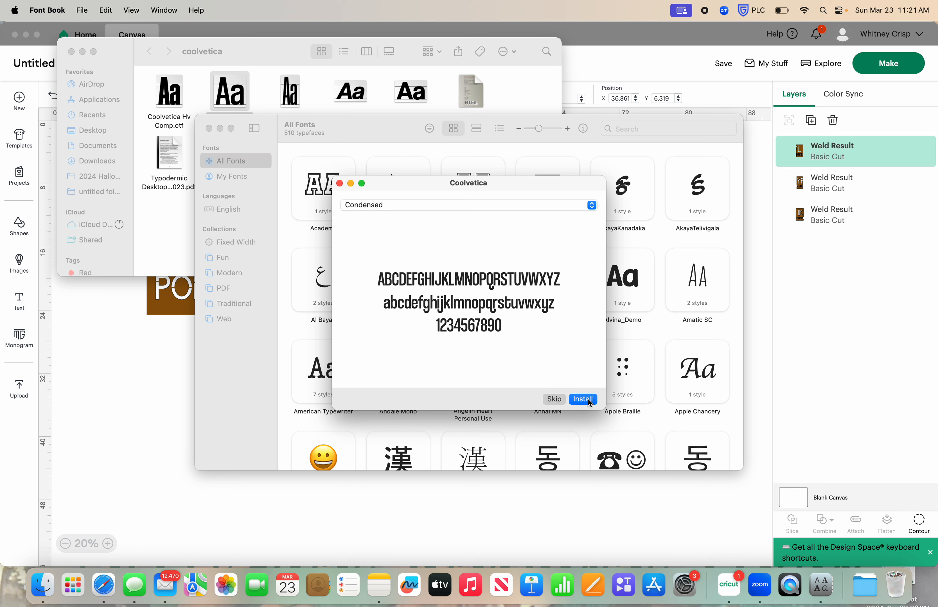
{"action": "left_click", "coordinate": [583, 399]}
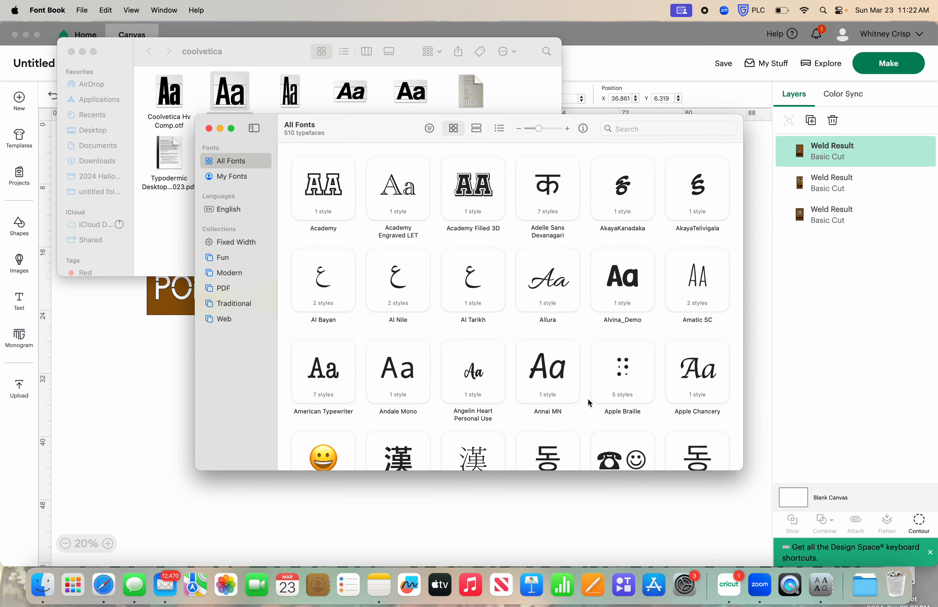
{"action": "left_click", "coordinate": [209, 128]}
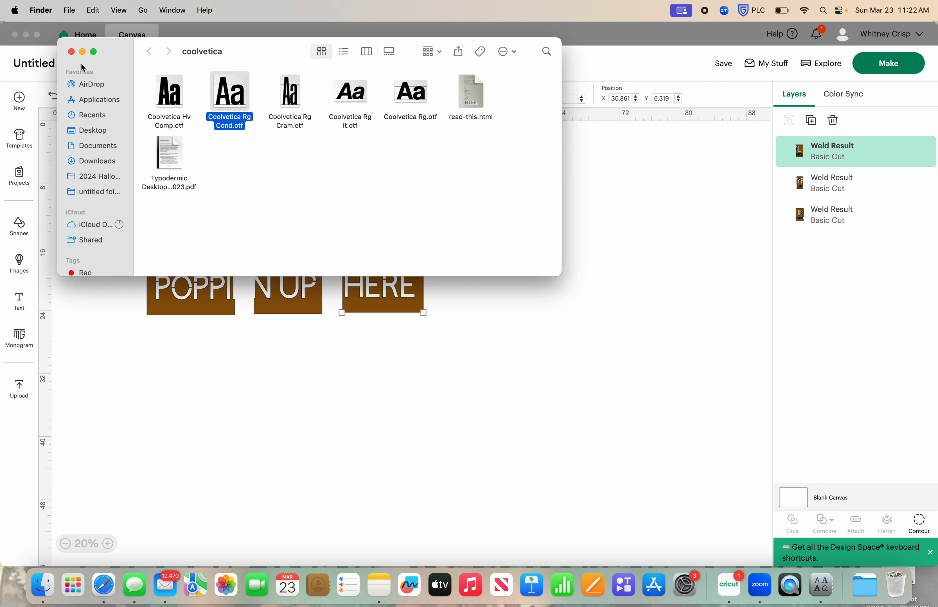
{"action": "left_click", "coordinate": [71, 52]}
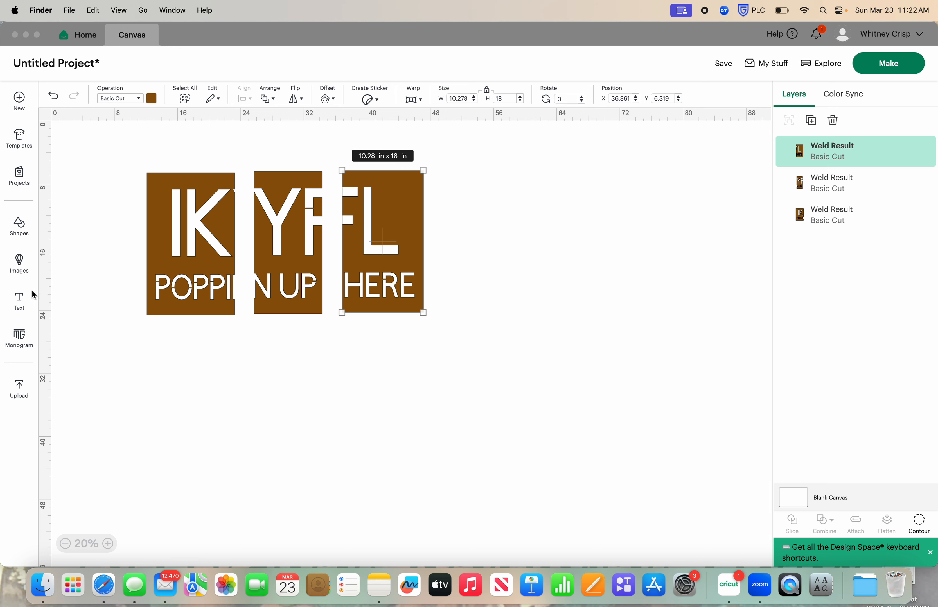
- Add the text hey in Cricut Design Space and search the system fonts for cool
{"action": "left_click", "coordinate": [19, 298]}
{"action": "left_click", "coordinate": [19, 299]}
{"action": "type", "text": "hey"}
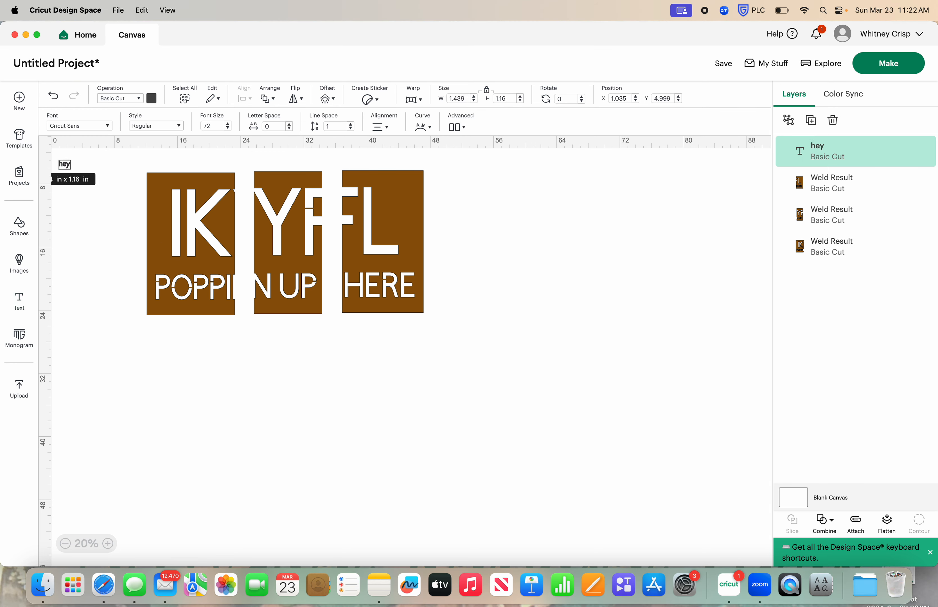
{"action": "left_click", "coordinate": [73, 126]}
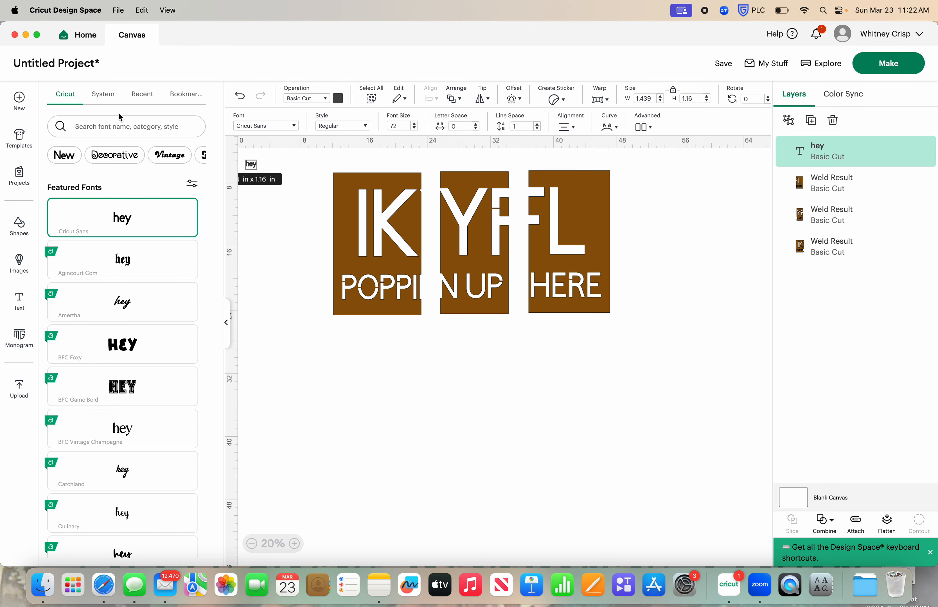
{"action": "left_click", "coordinate": [101, 94]}
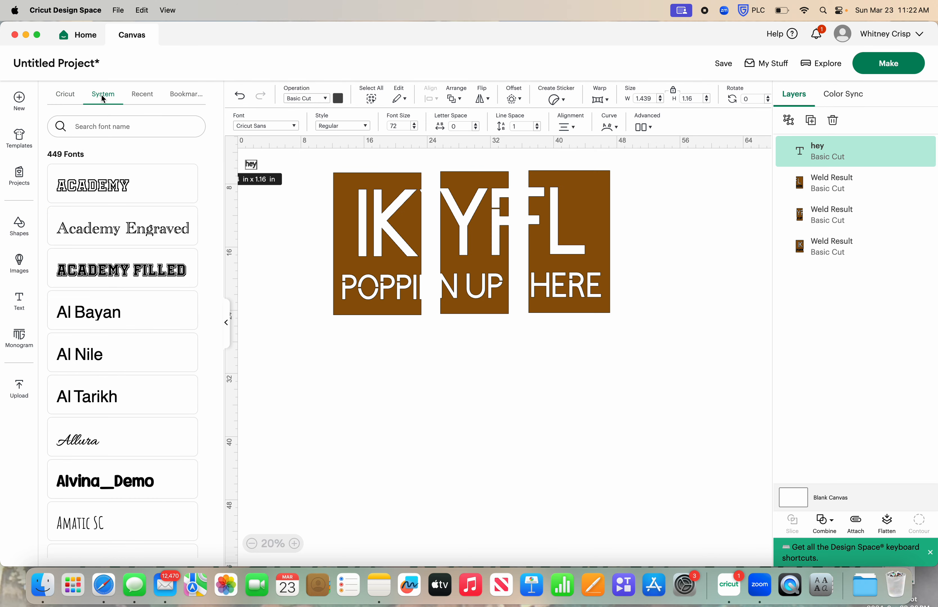
{"action": "left_click", "coordinate": [118, 127]}
{"action": "type", "text": "coo"}
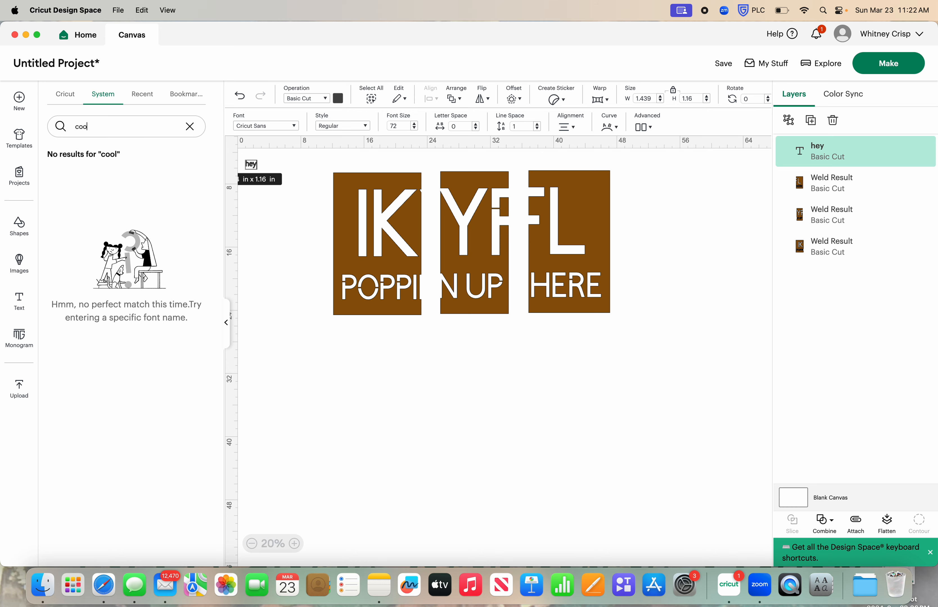
{"action": "left_click", "coordinate": [226, 322]}
- Save the project with the title video and quit Cricut Design Space
{"action": "left_click", "coordinate": [727, 65]}
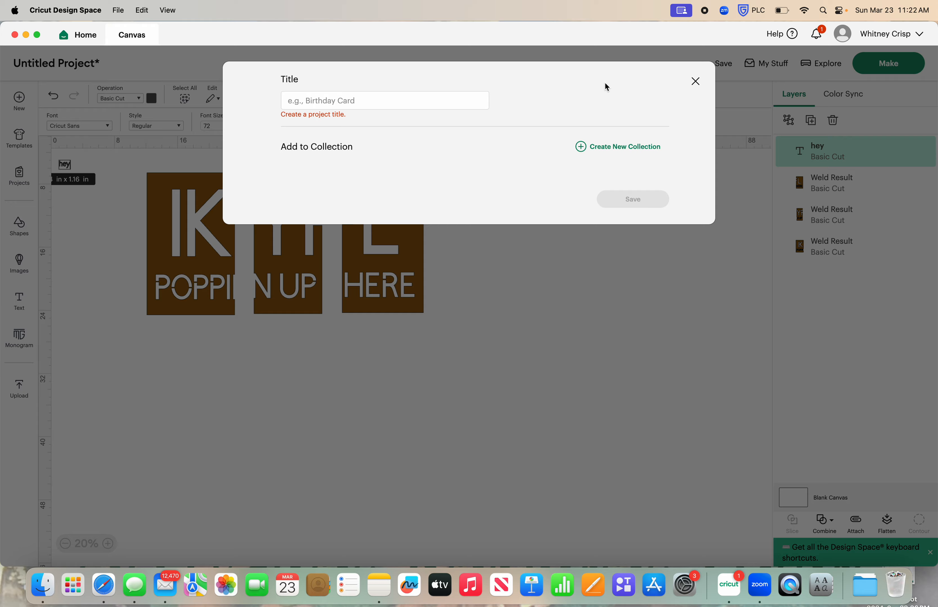
{"action": "left_click", "coordinate": [450, 107]}
{"action": "type", "text": "video"}
{"action": "key", "text": "Return"}
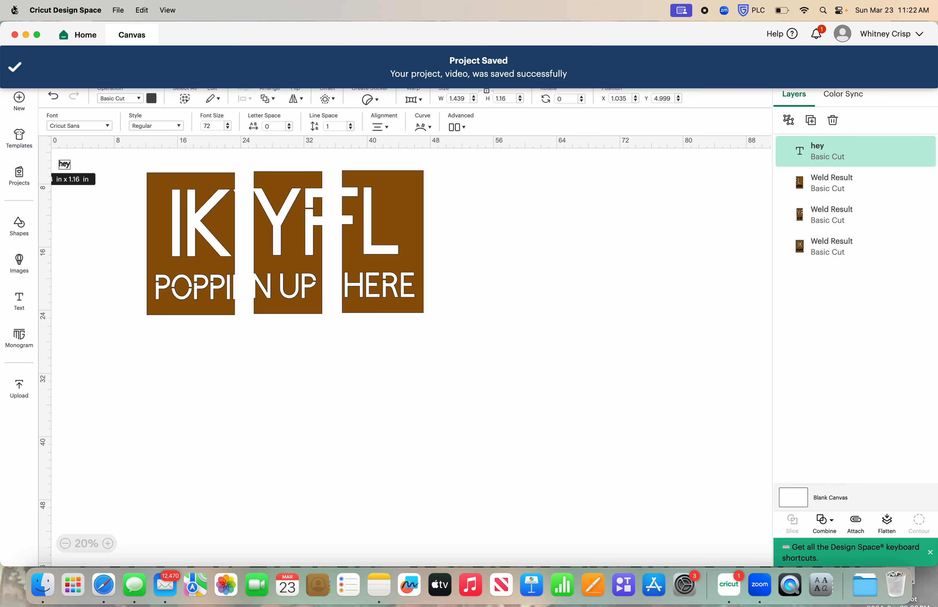
{"action": "left_click", "coordinate": [14, 34]}
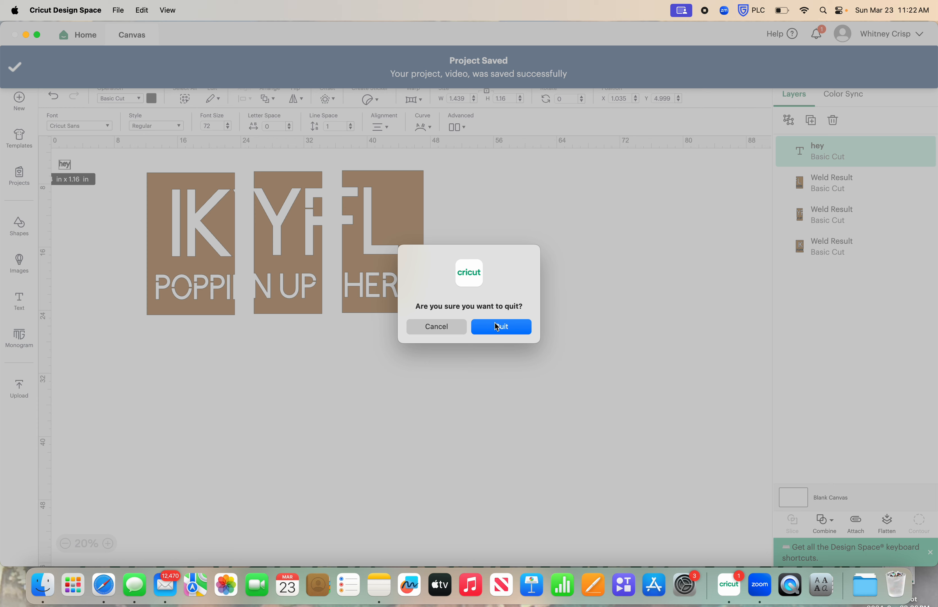
{"action": "left_click", "coordinate": [497, 328]}
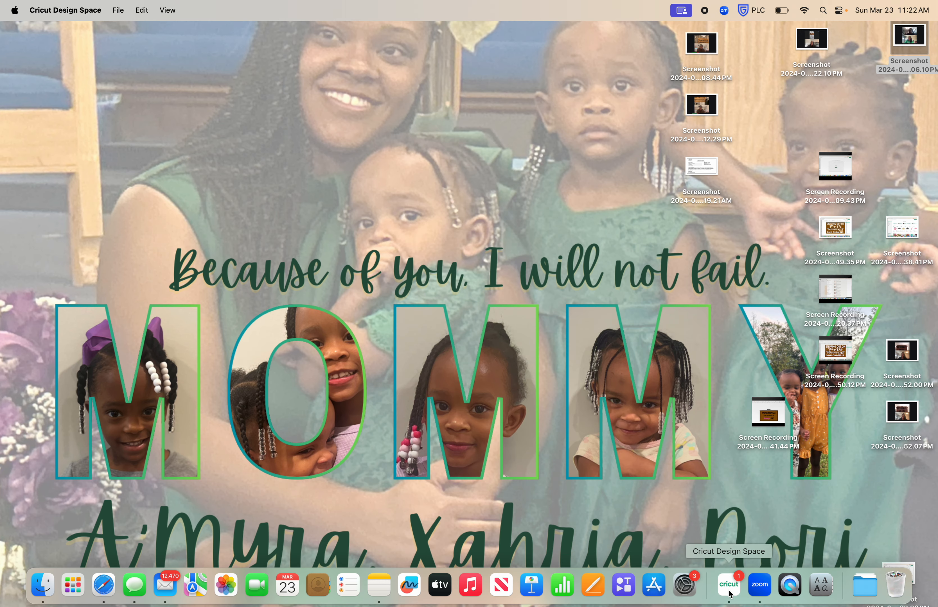
- Relaunch Cricut Design Space and open the saved video project for customizing on the canvas
{"action": "left_click", "coordinate": [728, 578]}
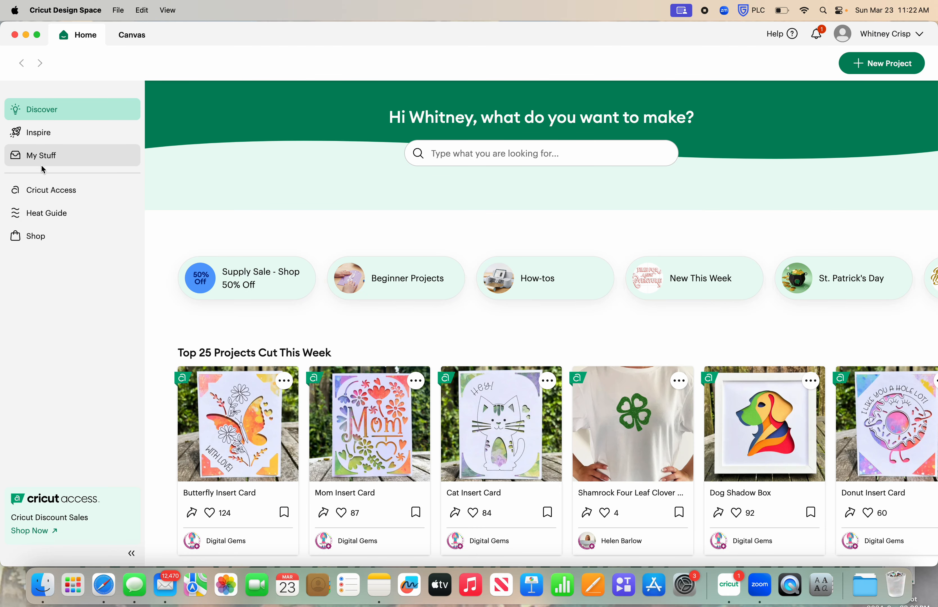
{"action": "left_click", "coordinate": [50, 163]}
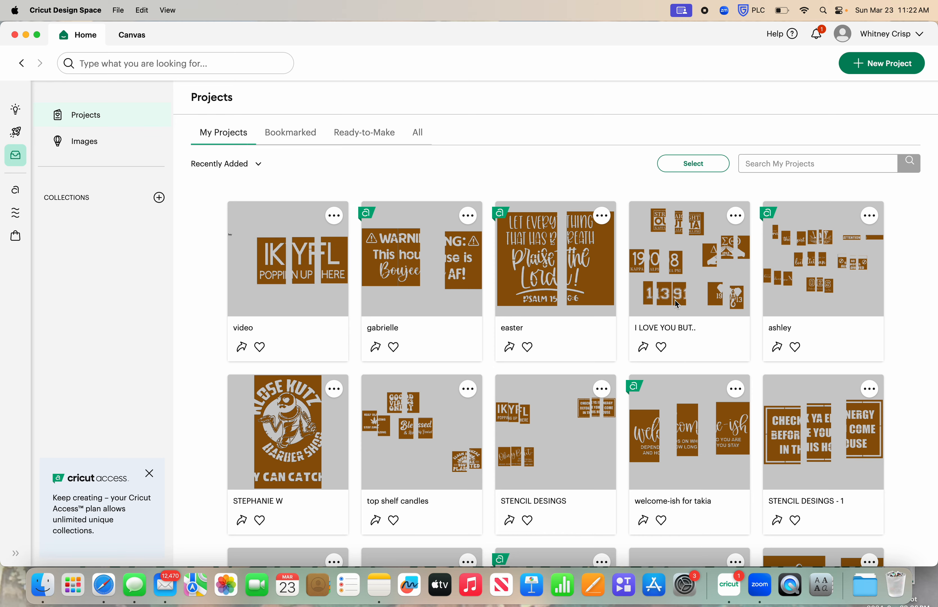
{"action": "left_click", "coordinate": [266, 284]}
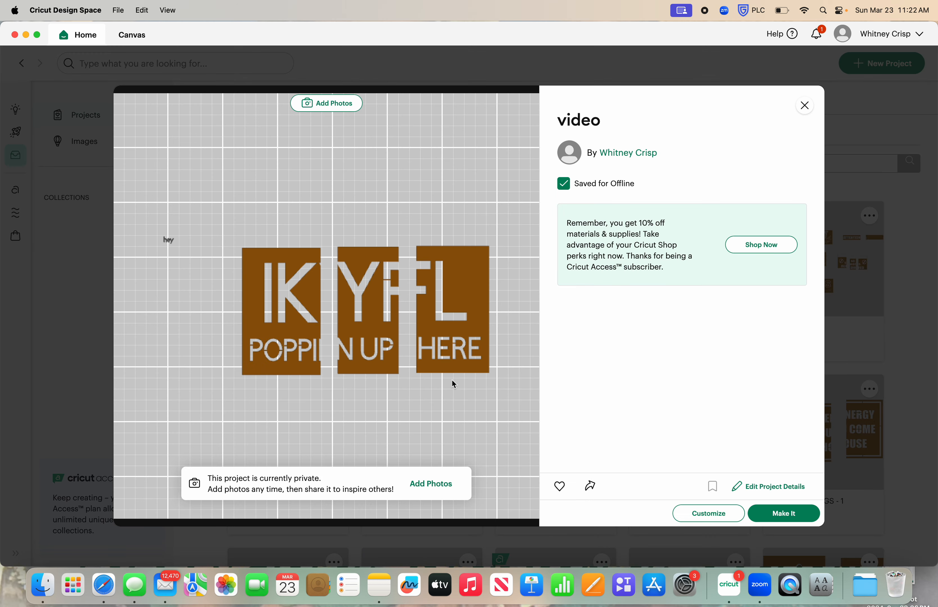
{"action": "left_click", "coordinate": [709, 514]}
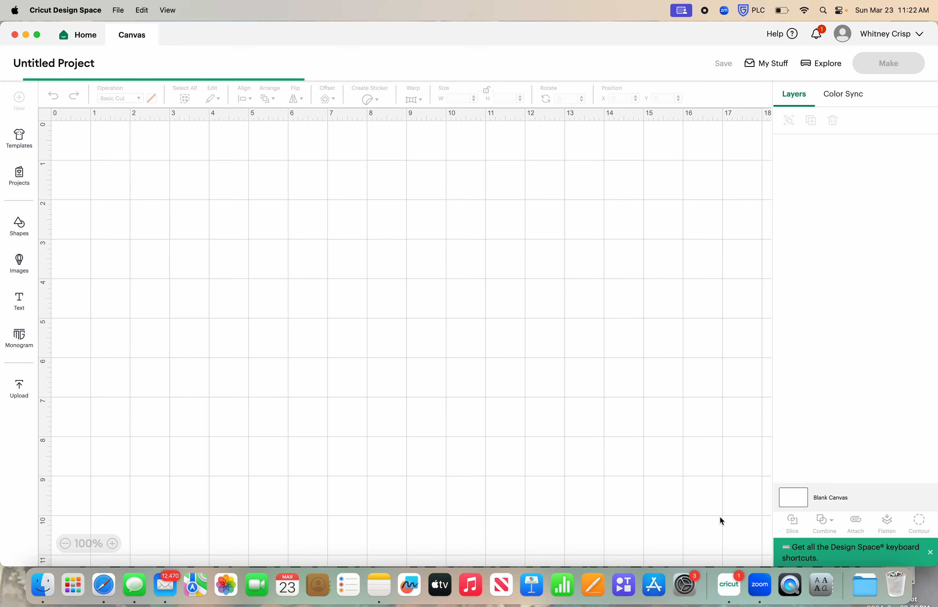
- Apply the system font Coolvetica to the hey text, and delete that text from the canvas
{"action": "left_click", "coordinate": [77, 199]}
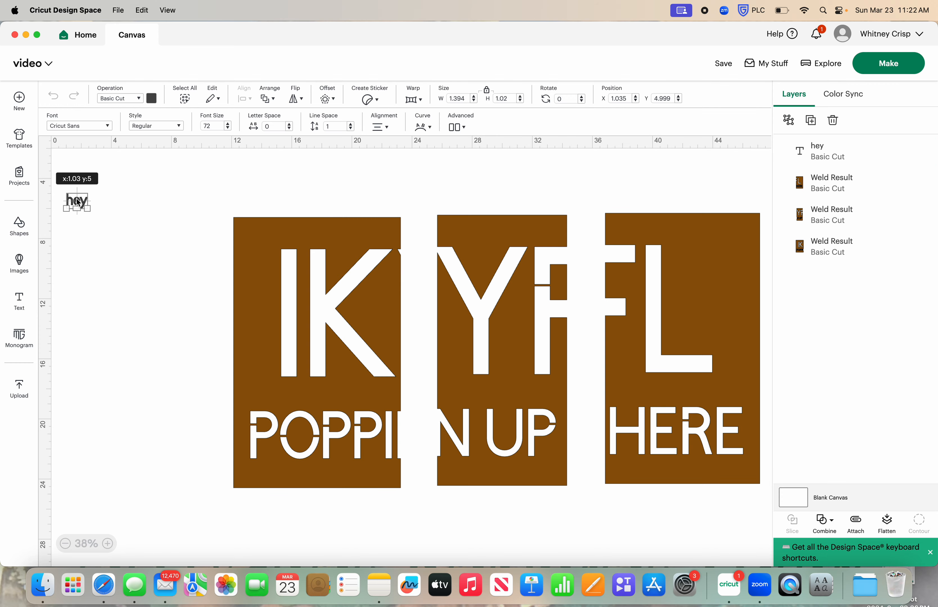
{"action": "left_click", "coordinate": [87, 125]}
{"action": "left_click", "coordinate": [103, 95]}
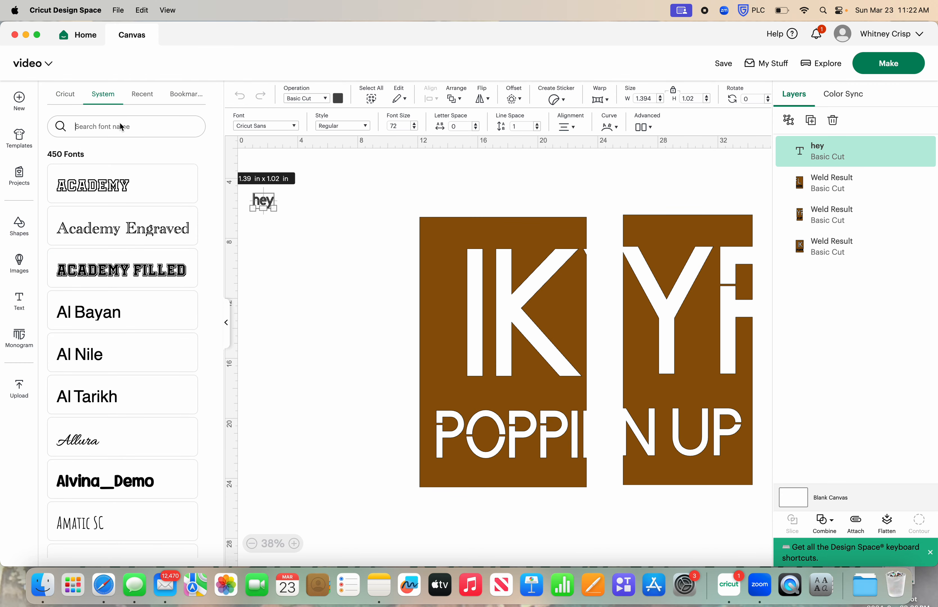
{"action": "type", "text": "cool"}
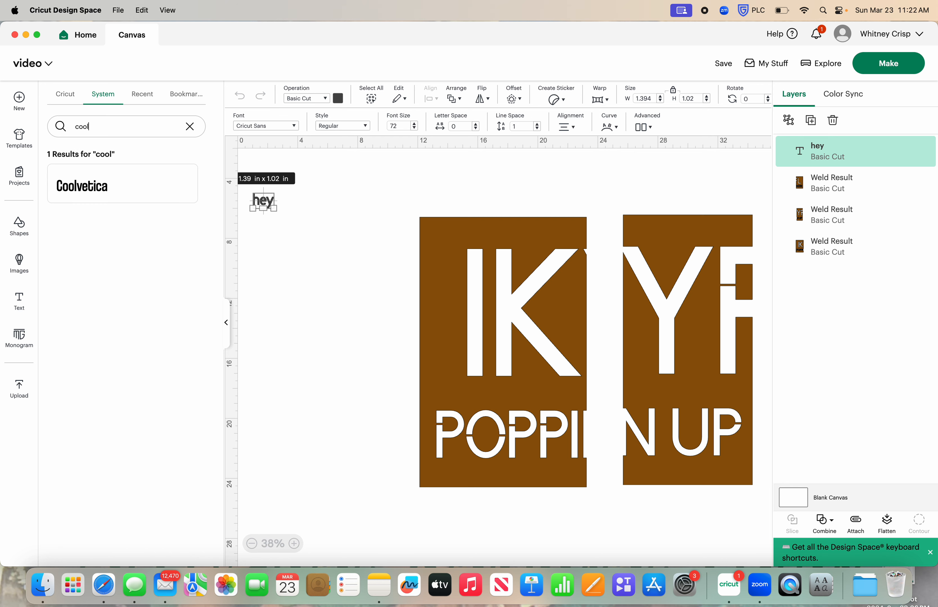
{"action": "left_click", "coordinate": [116, 173]}
{"action": "left_click", "coordinate": [339, 264]}
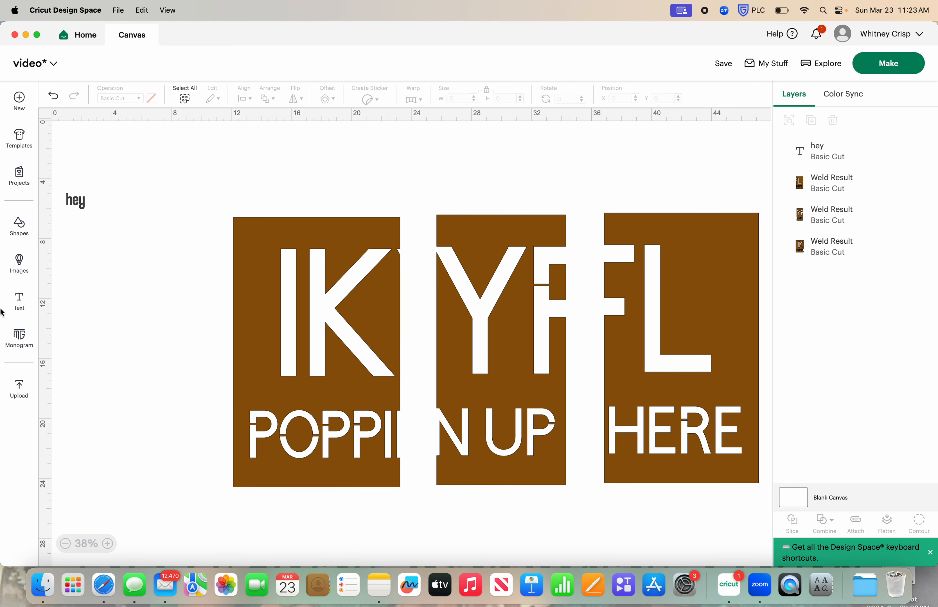
{"action": "left_click", "coordinate": [83, 199]}
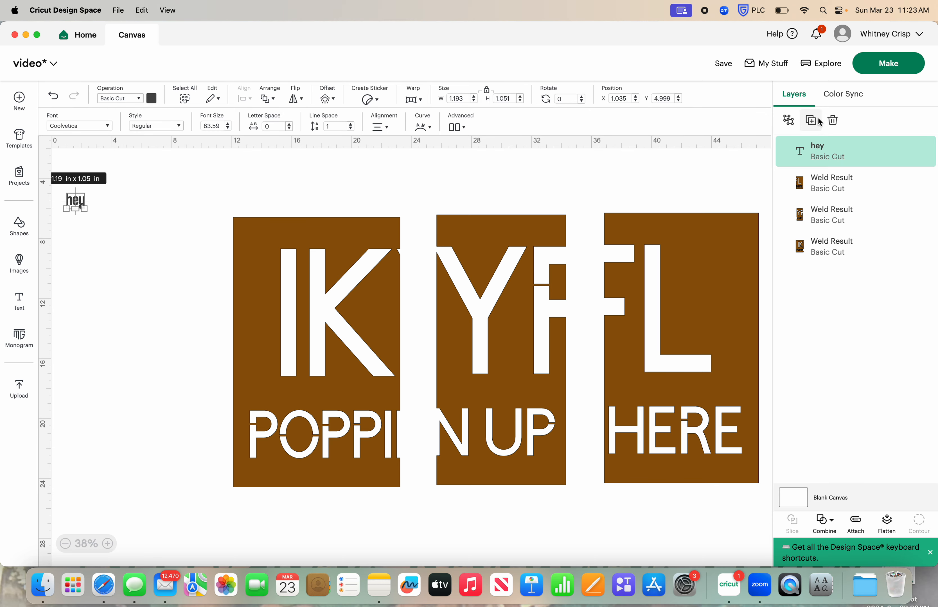
{"action": "left_click", "coordinate": [833, 120]}
- Move the three welded sections up toward the canvas origin into a closer side-by-side row, with the FL / HERE section at about X 32.2, Y 2.1
{"action": "left_click", "coordinate": [64, 544]}
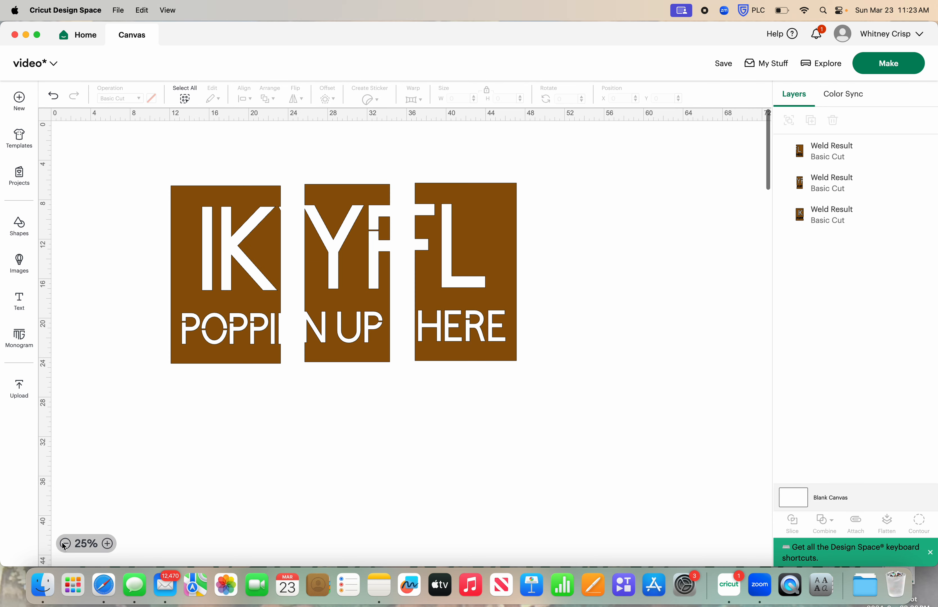
{"action": "left_click_drag", "start_coordinate": [257, 307], "coordinate": [228, 267]}
{"action": "left_click_drag", "start_coordinate": [340, 262], "coordinate": [299, 220]}
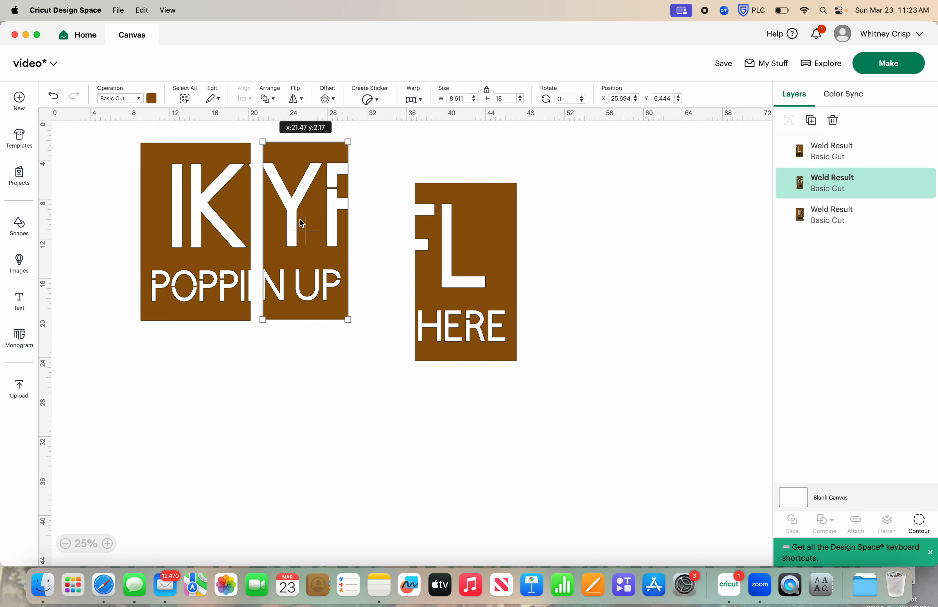
{"action": "left_click_drag", "start_coordinate": [445, 246], "coordinate": [399, 205]}
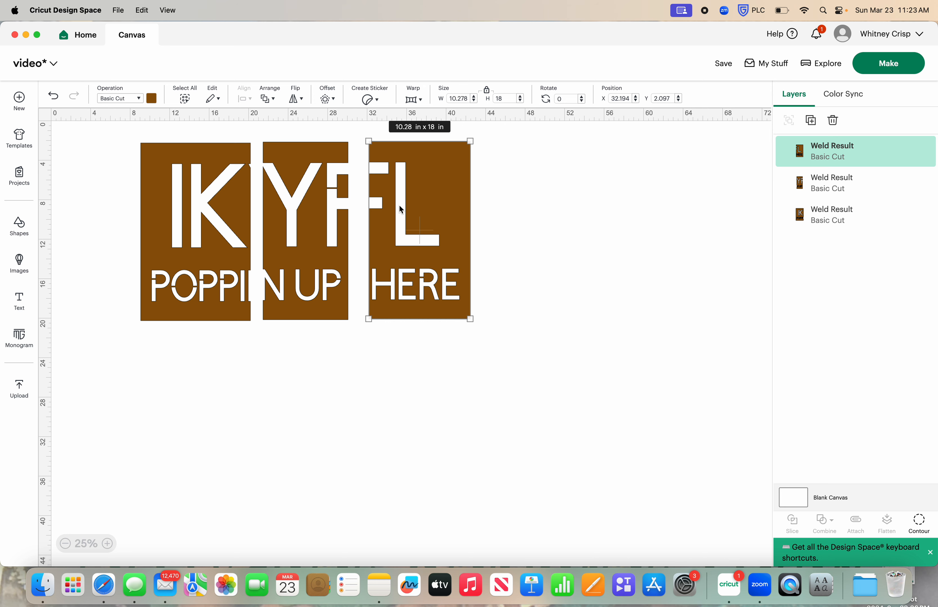
- Add a basic square shape to the canvas alongside the three welded sections
{"action": "scroll", "coordinate": [544, 337], "scroll_direction": "down", "scroll_amount": 5}
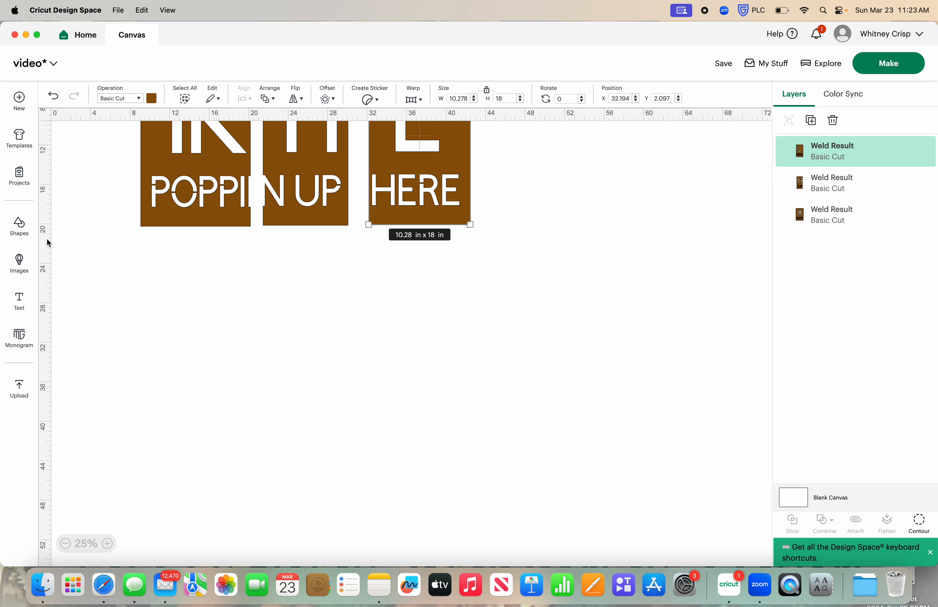
{"action": "left_click", "coordinate": [20, 229]}
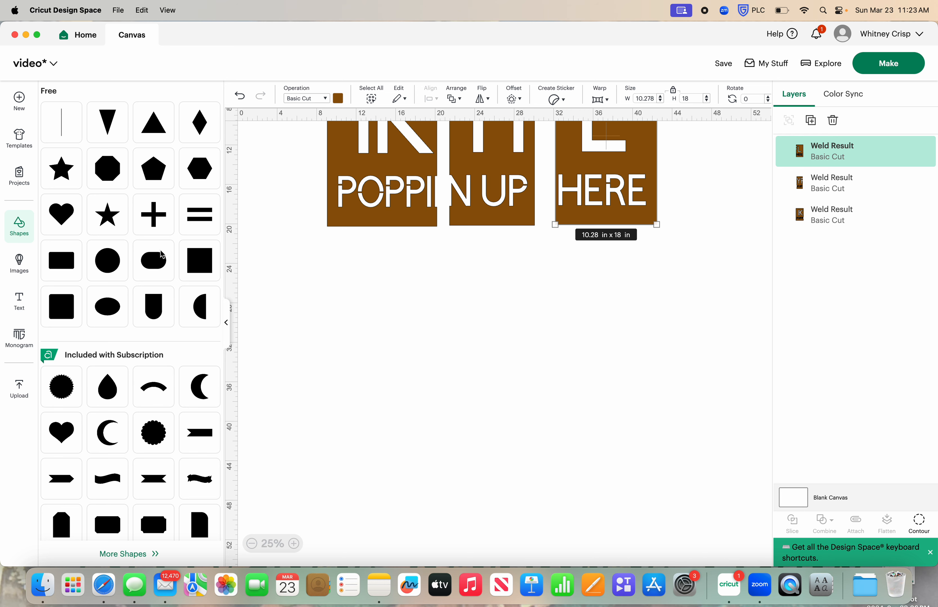
{"action": "left_click", "coordinate": [197, 262]}
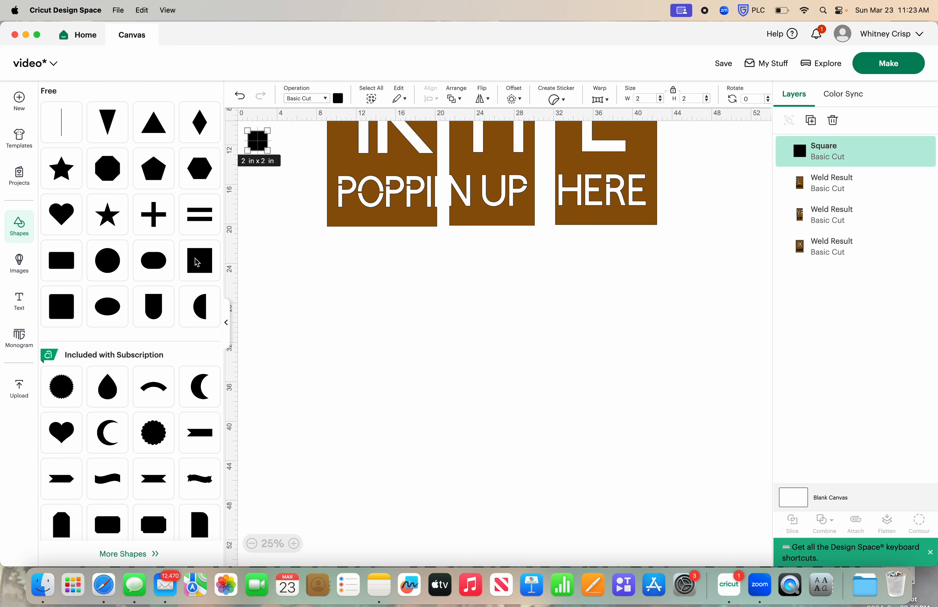
{"action": "left_click", "coordinate": [229, 332]}
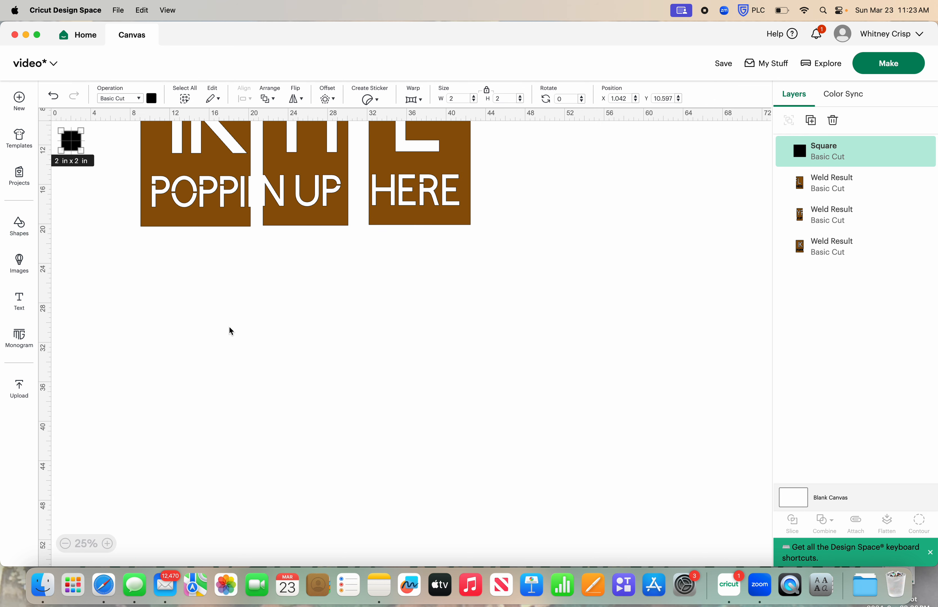
- Unlock the square's proportions, size it to 30 in wide by 18 in high, and move it below the welded sections
{"action": "left_click", "coordinate": [488, 92]}
{"action": "left_click", "coordinate": [462, 99]}
{"action": "type", "text": "30"}
{"action": "key", "text": "Tab"}
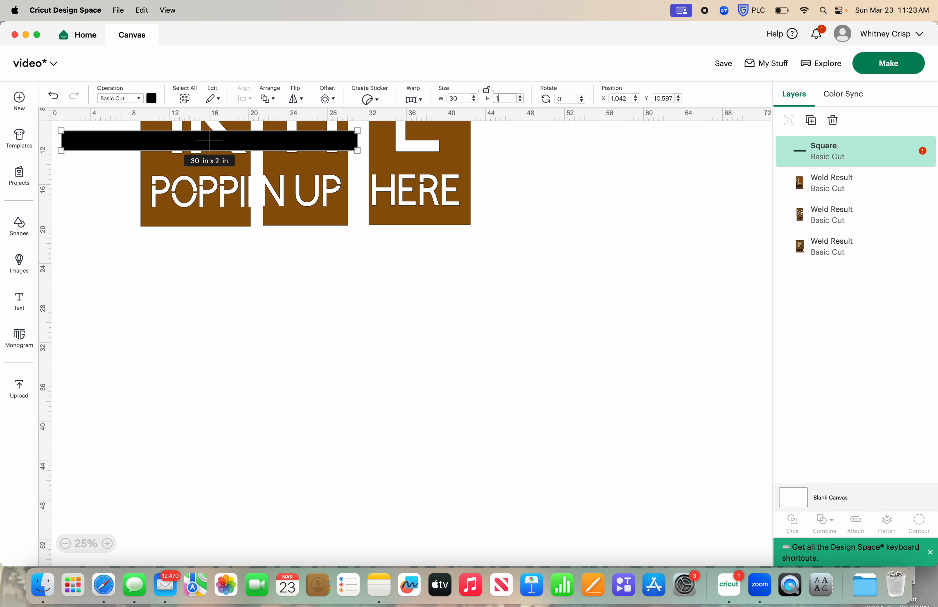
{"action": "type", "text": "18"}
{"action": "key", "text": "Return"}
{"action": "left_click_drag", "start_coordinate": [226, 201], "coordinate": [412, 373]}
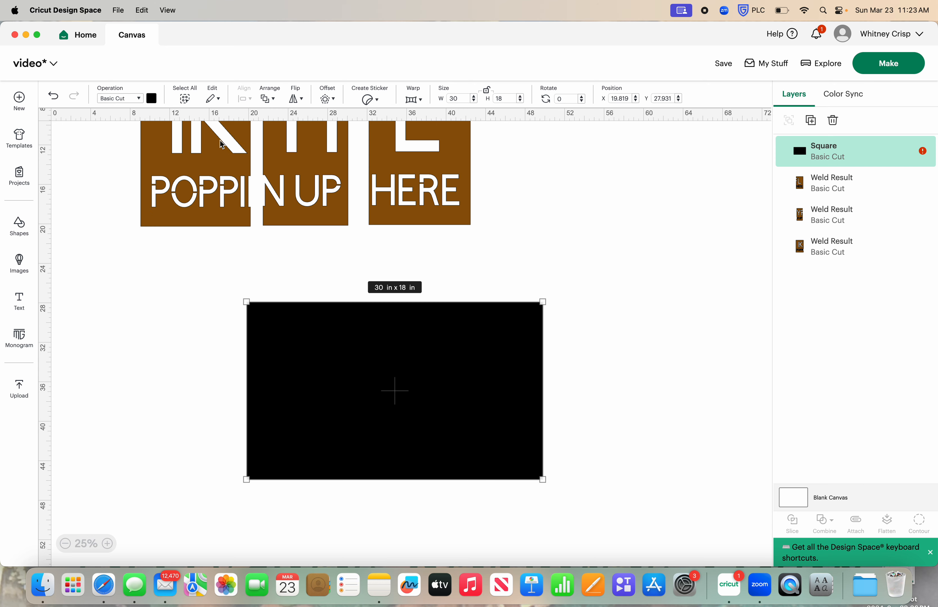
- Recolor the 30 x 18 in rectangle brown to match the welded sections
{"action": "left_click", "coordinate": [152, 99]}
{"action": "left_click", "coordinate": [247, 205]}
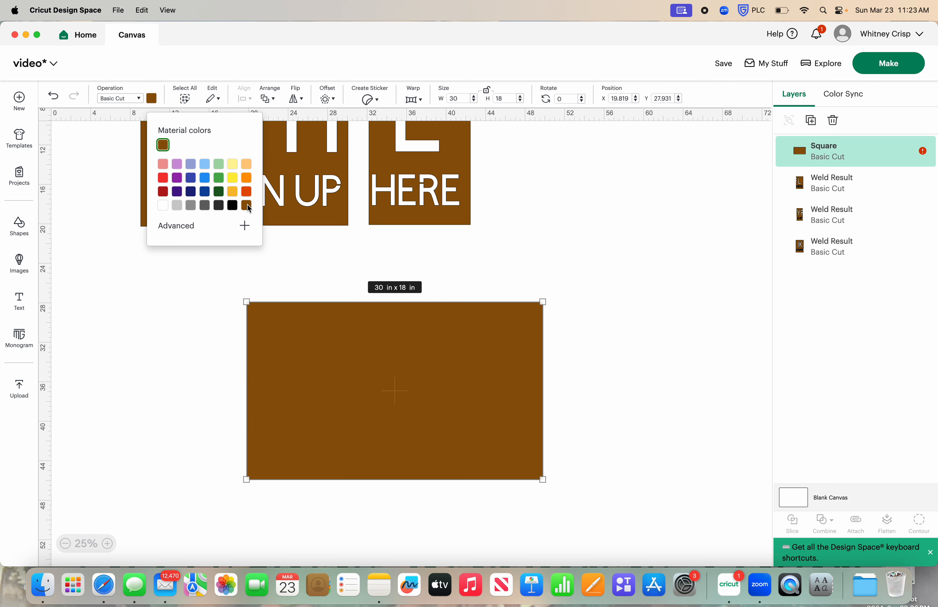
{"action": "left_click", "coordinate": [203, 353]}
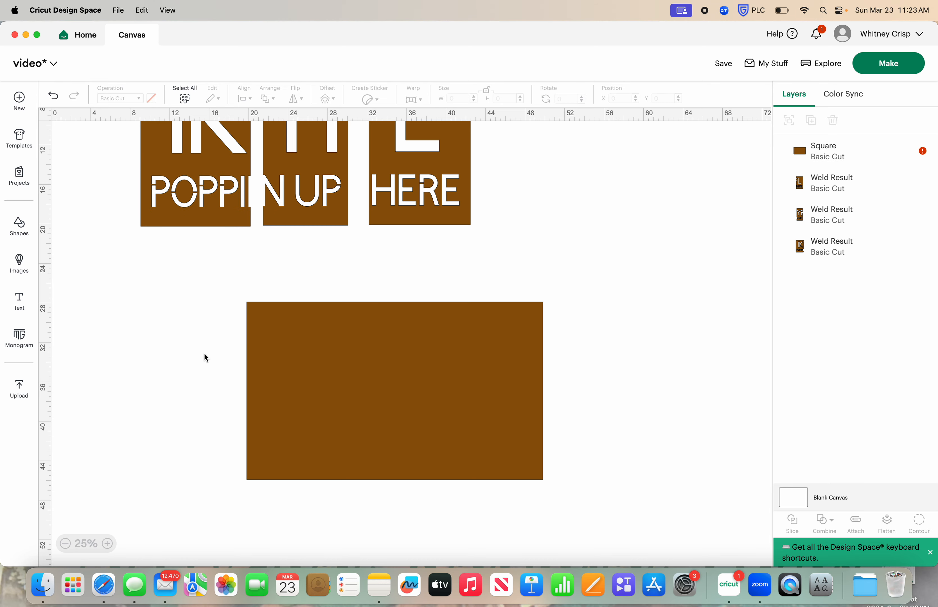
- Search the full image library for easter
{"action": "left_click", "coordinate": [20, 266]}
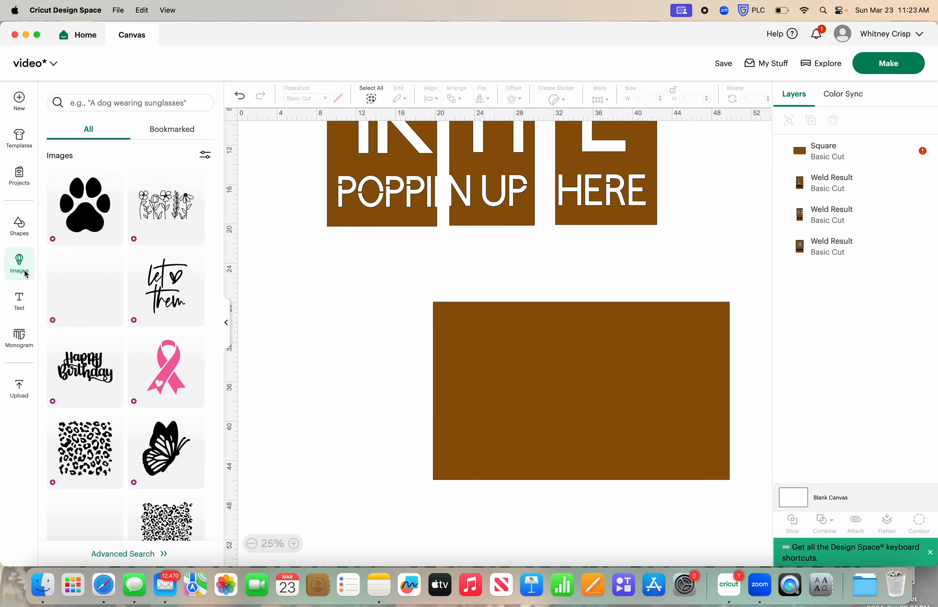
{"action": "left_click", "coordinate": [148, 554]}
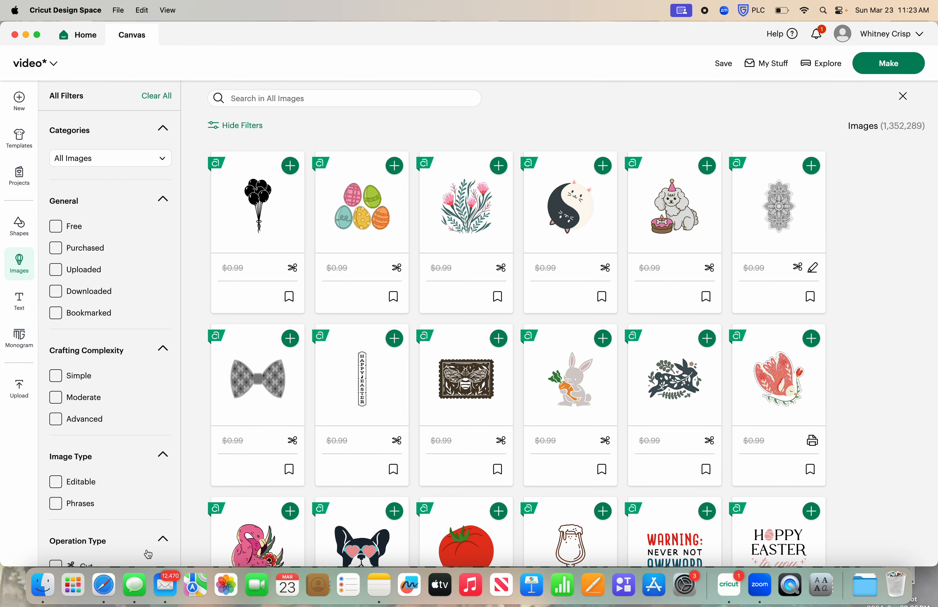
{"action": "scroll", "coordinate": [402, 383], "scroll_direction": "down", "scroll_amount": 5}
{"action": "scroll", "coordinate": [301, 212], "scroll_direction": "up", "scroll_amount": 5}
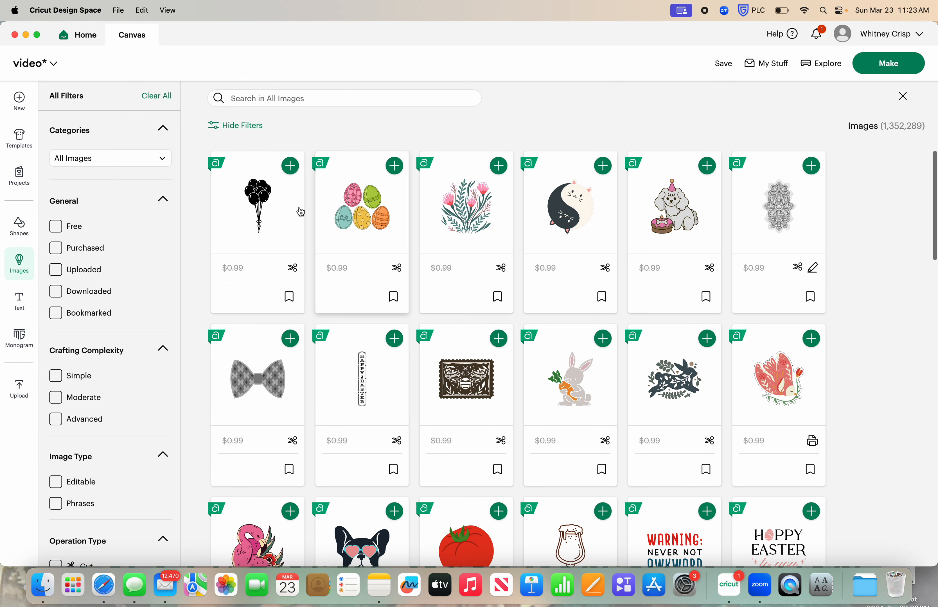
{"action": "left_click", "coordinate": [304, 99]}
{"action": "type", "text": "easte"}
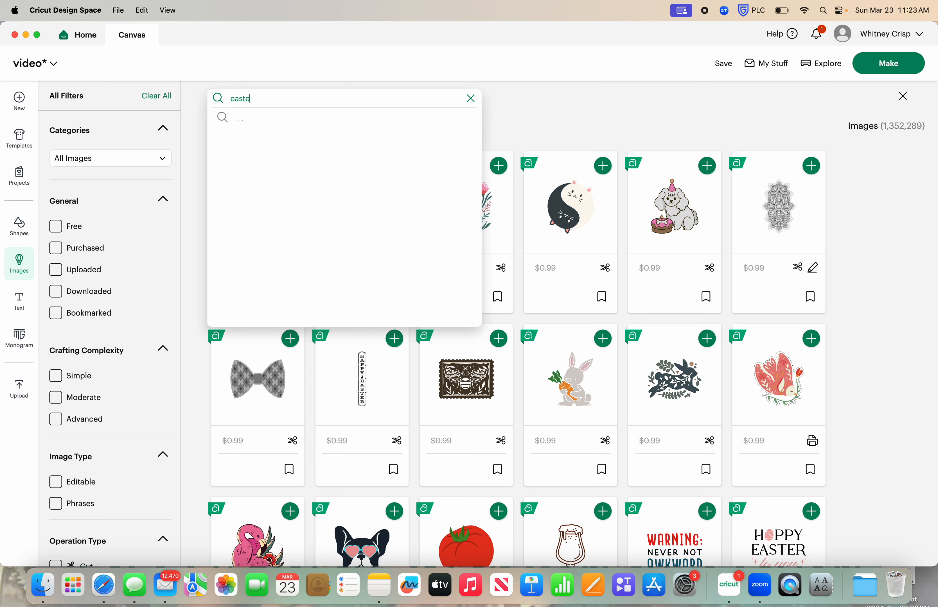
{"action": "type", "text": "r"}
{"action": "key", "text": "Return"}
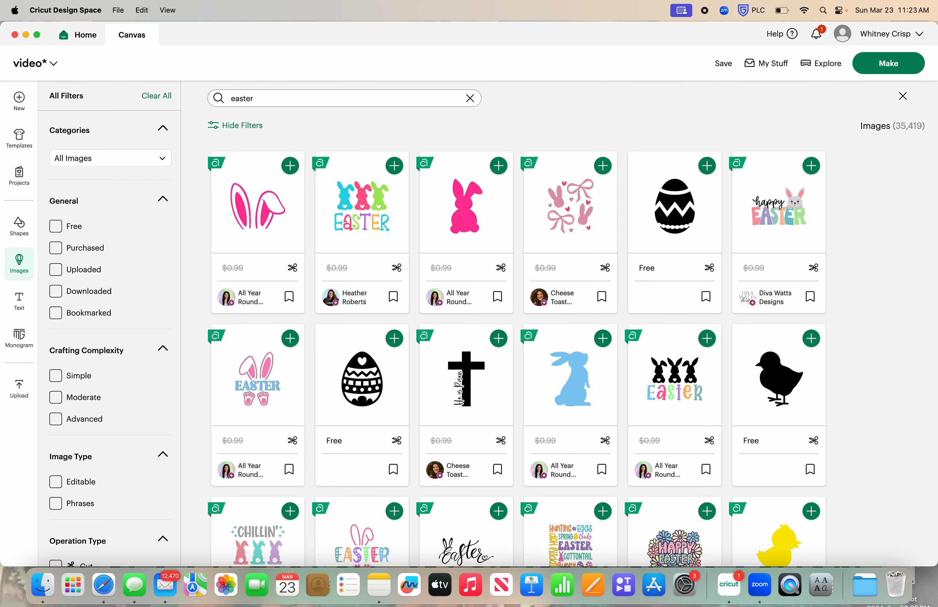
- Add the black image of three bunnies above the word EASTER and leafy branches, and view it on the canvas
{"action": "scroll", "coordinate": [395, 392], "scroll_direction": "down", "scroll_amount": 6}
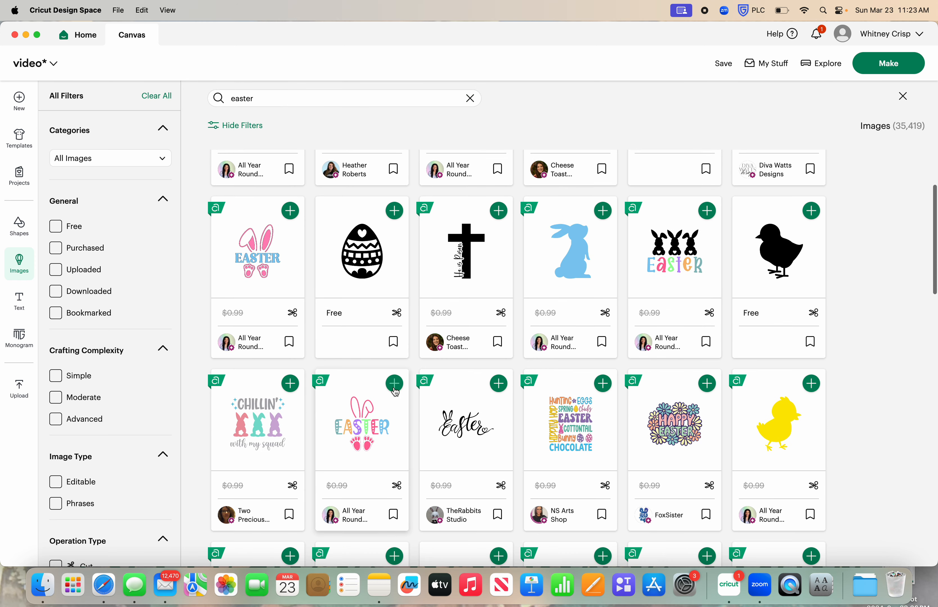
{"action": "scroll", "coordinate": [394, 392], "scroll_direction": "down", "scroll_amount": 2}
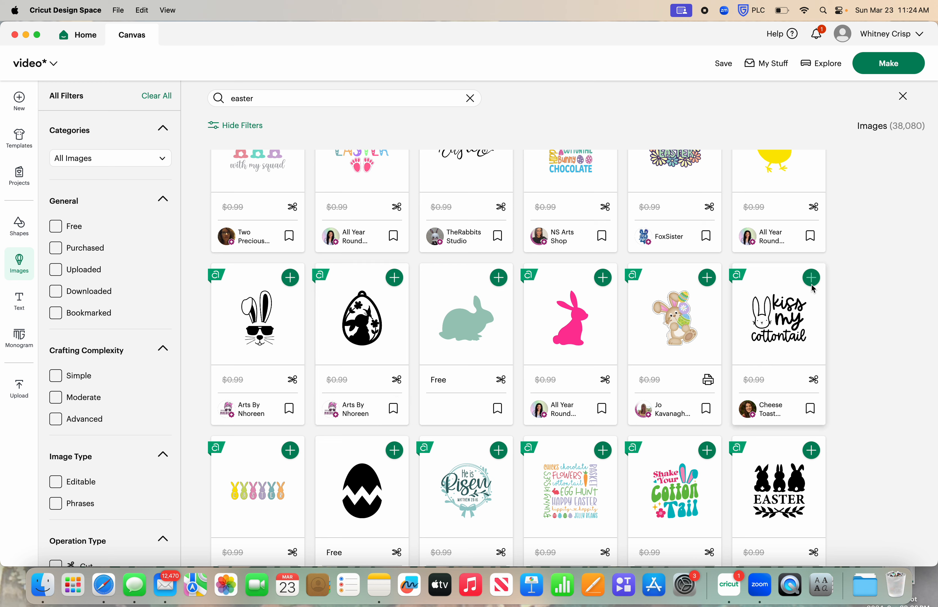
{"action": "left_click", "coordinate": [812, 451]}
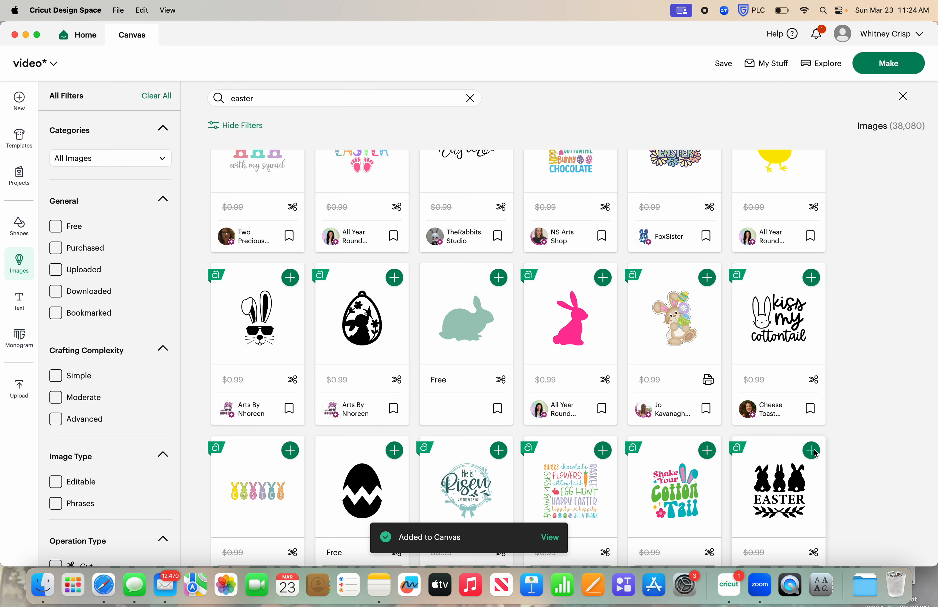
{"action": "left_click", "coordinate": [550, 539]}
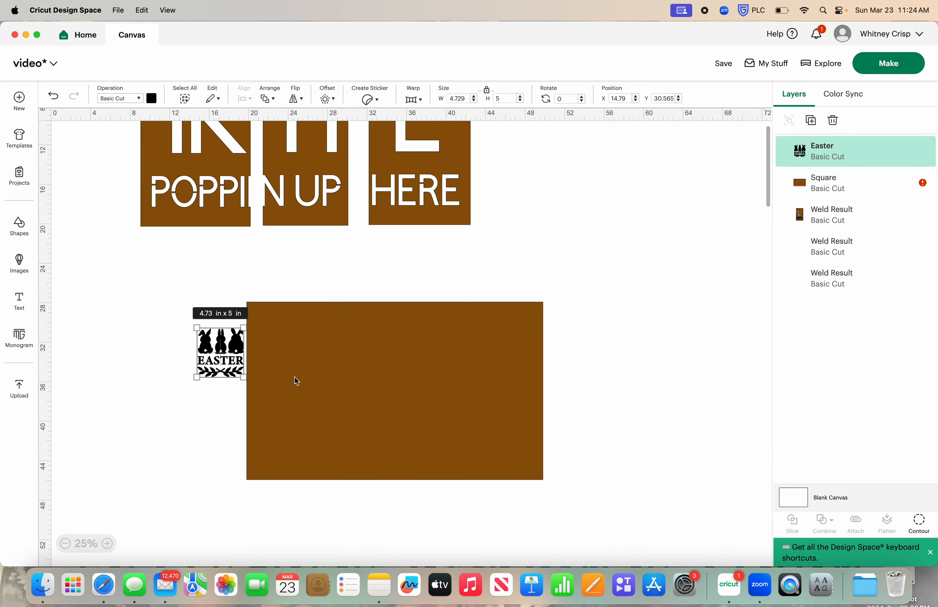
- Place the Easter image on the brown rectangle and stretch it with unlocked proportions to about 21.5 x 16.9 in
{"action": "left_click_drag", "start_coordinate": [225, 347], "coordinate": [331, 336]}
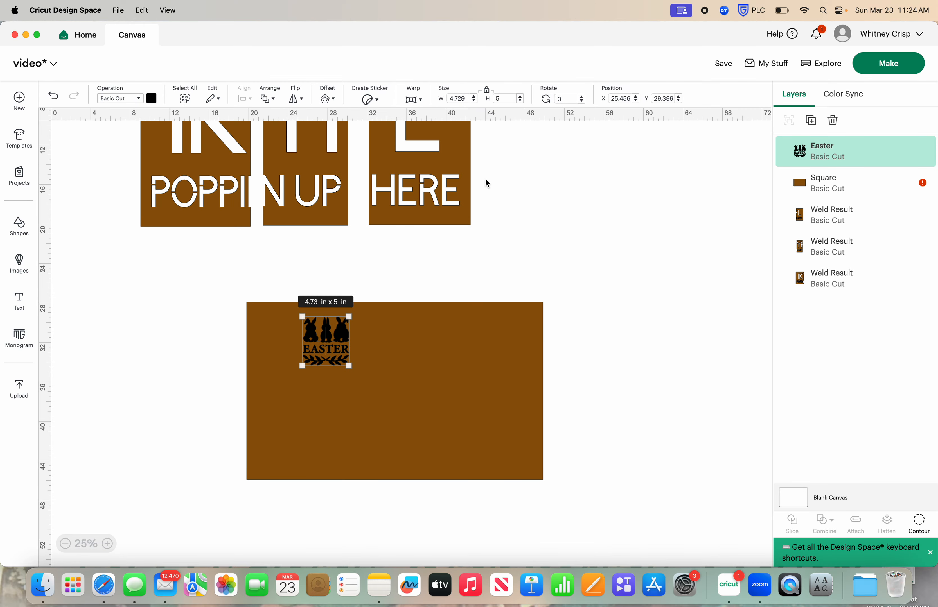
{"action": "left_click", "coordinate": [488, 92]}
{"action": "left_click_drag", "start_coordinate": [349, 366], "coordinate": [489, 477]}
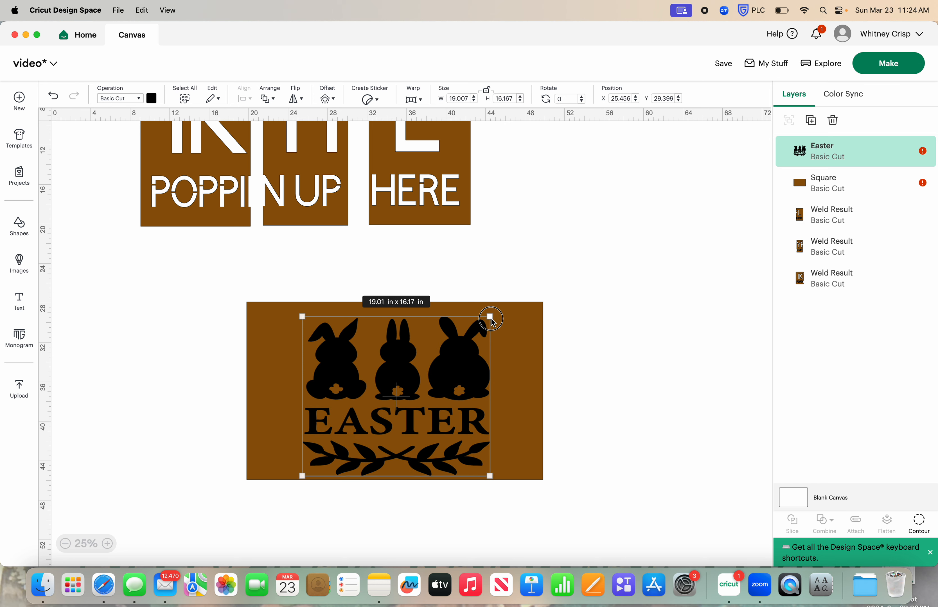
{"action": "left_click_drag", "start_coordinate": [491, 318], "coordinate": [518, 315]}
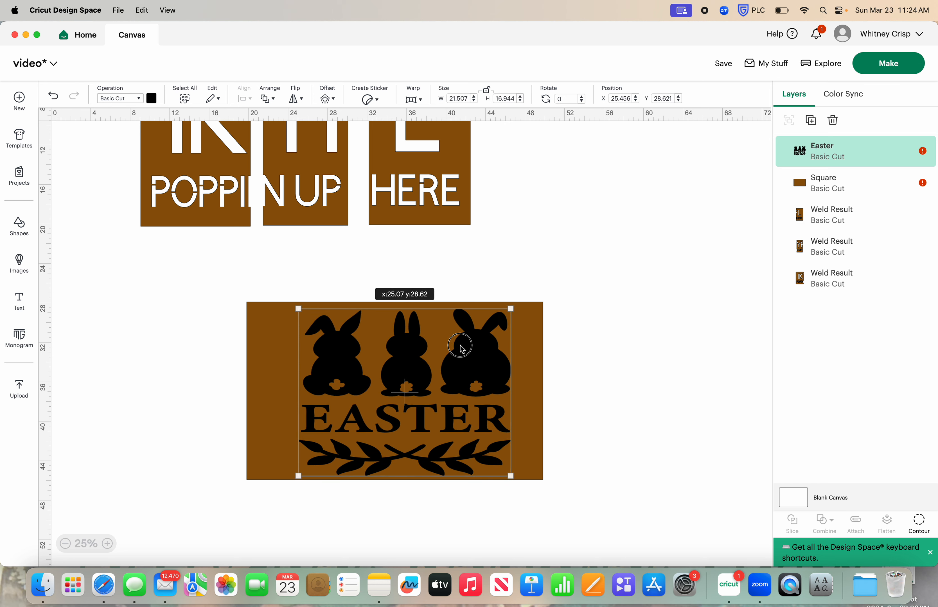
{"action": "left_click", "coordinate": [619, 332]}
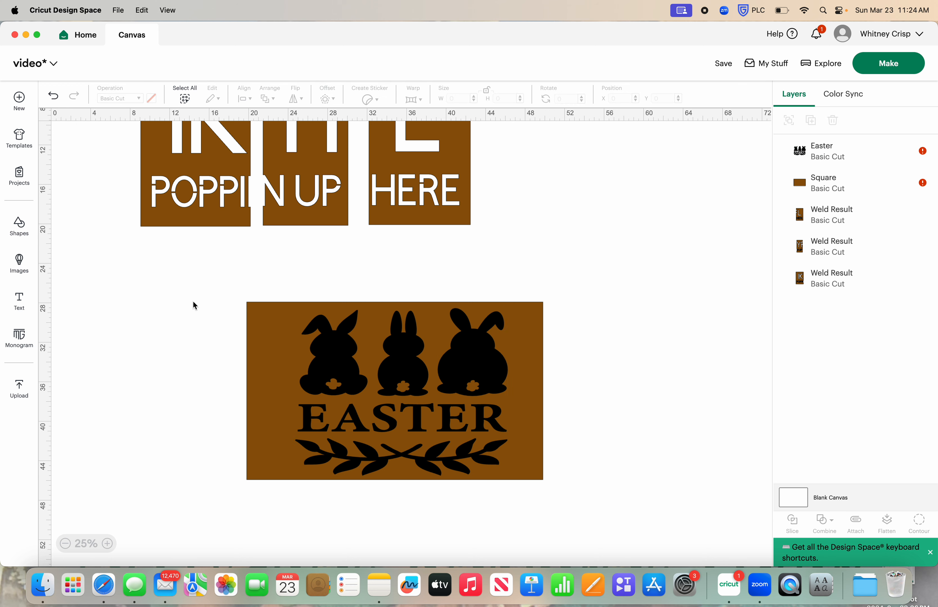
- Center the Easter image on the brown rectangle both horizontally and vertically
{"action": "left_click", "coordinate": [378, 339]}
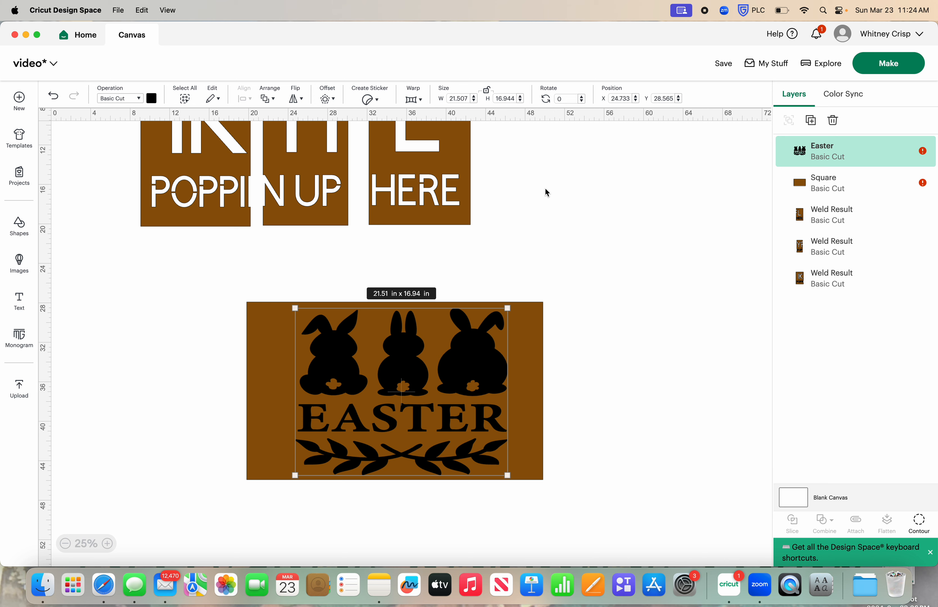
{"action": "left_click_drag", "start_coordinate": [221, 292], "coordinate": [584, 482]}
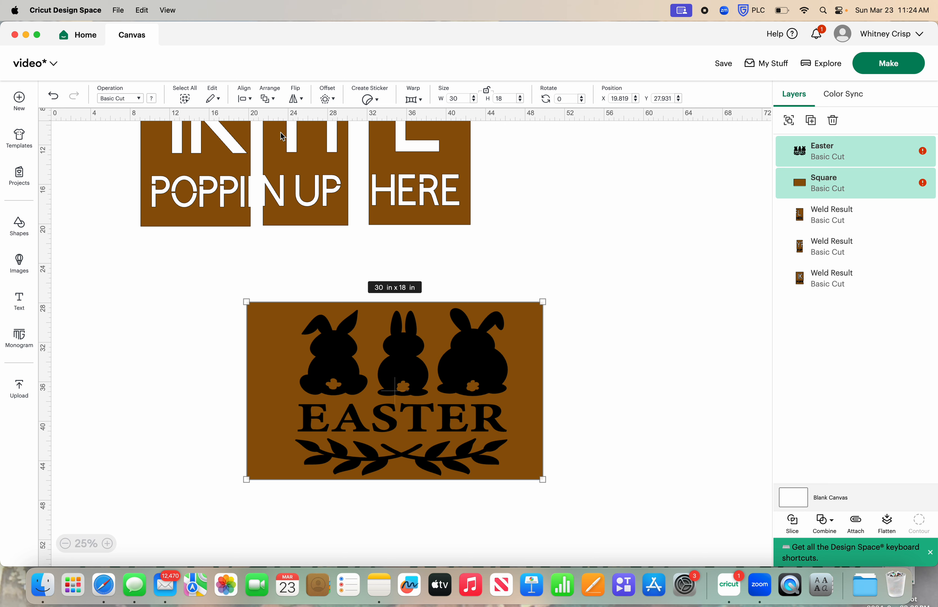
{"action": "left_click", "coordinate": [245, 99]}
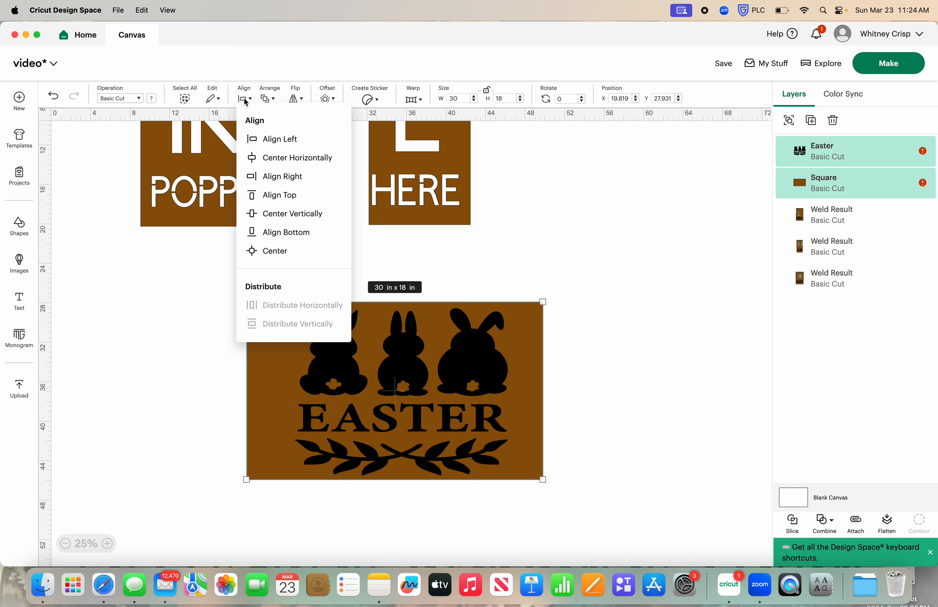
{"action": "left_click", "coordinate": [285, 251]}
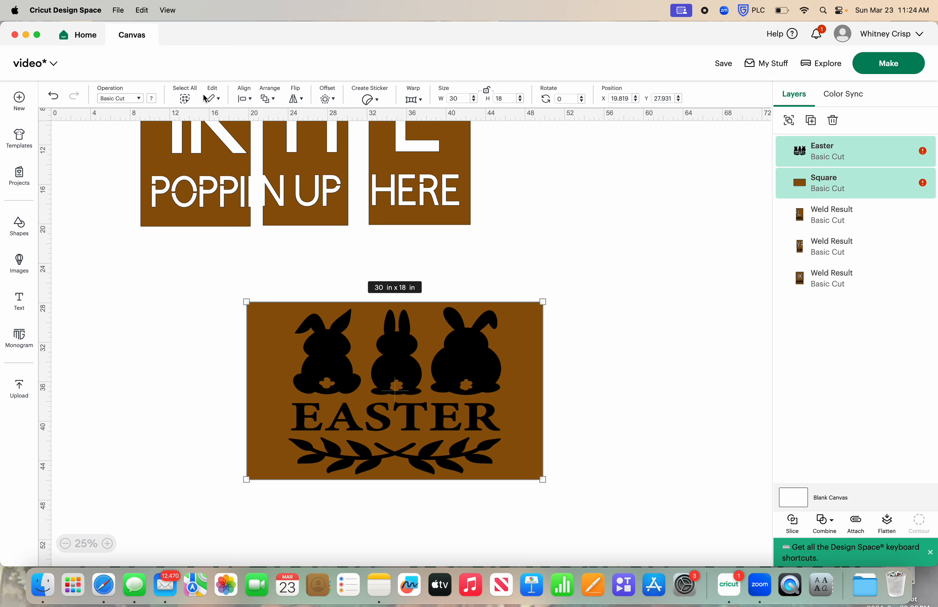
{"action": "left_click", "coordinate": [245, 99]}
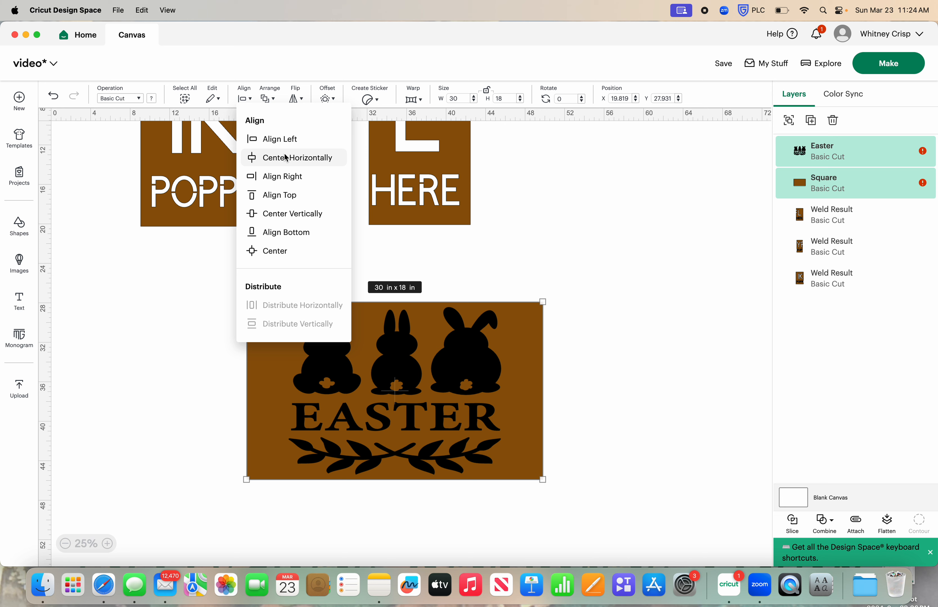
{"action": "left_click", "coordinate": [340, 252]}
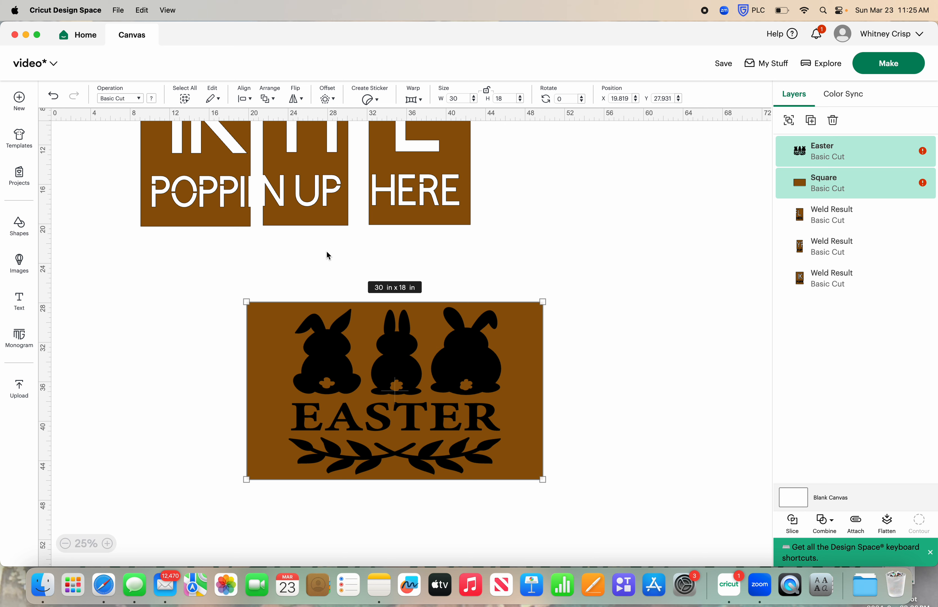
- Slice the Easter image out of the rectangle, delete the two cut-out pieces, and reposition the stencil at about X 23.6, Y 29.2
{"action": "left_click", "coordinate": [792, 529]}
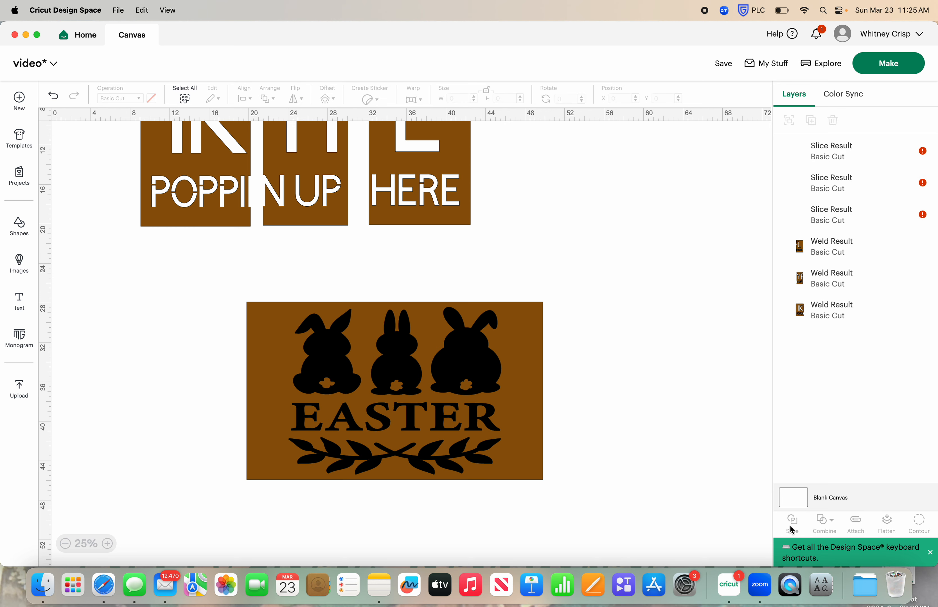
{"action": "left_click_drag", "start_coordinate": [340, 422], "coordinate": [662, 429]}
{"action": "left_click_drag", "start_coordinate": [625, 231], "coordinate": [669, 504]}
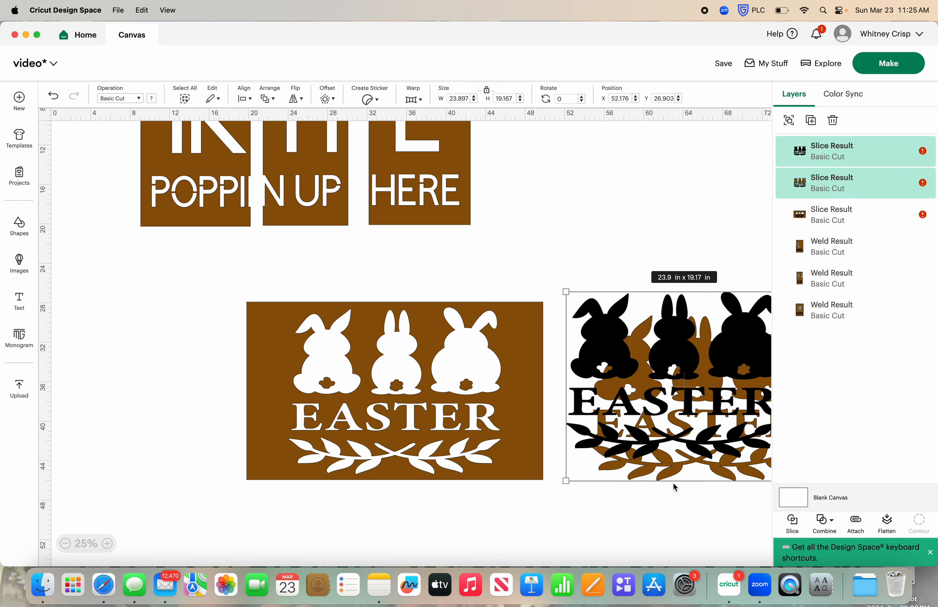
{"action": "left_click", "coordinate": [832, 120]}
{"action": "left_click_drag", "start_coordinate": [381, 361], "coordinate": [418, 373]}
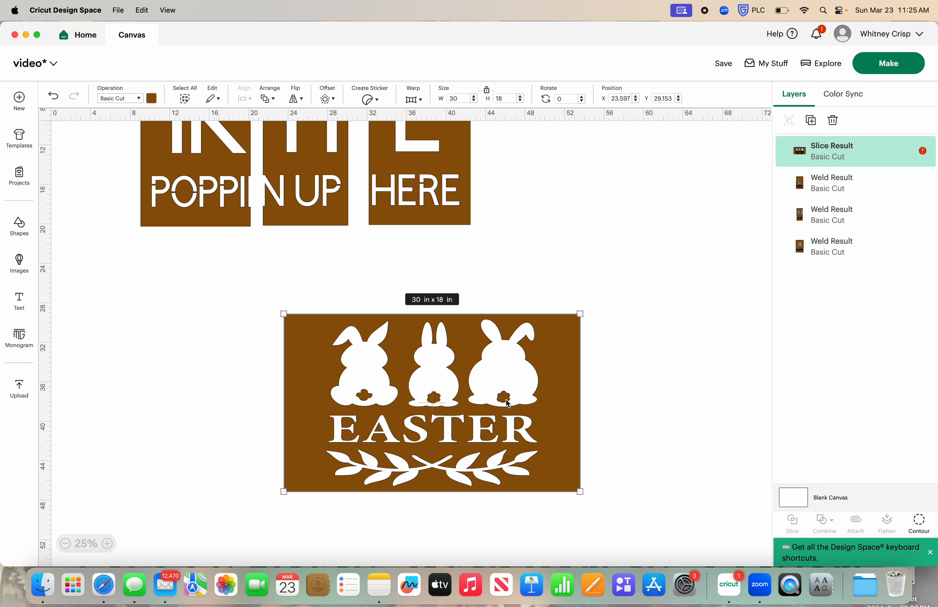
- Delete the sliced Easter stencil from the canvas
{"action": "left_click", "coordinate": [631, 355]}
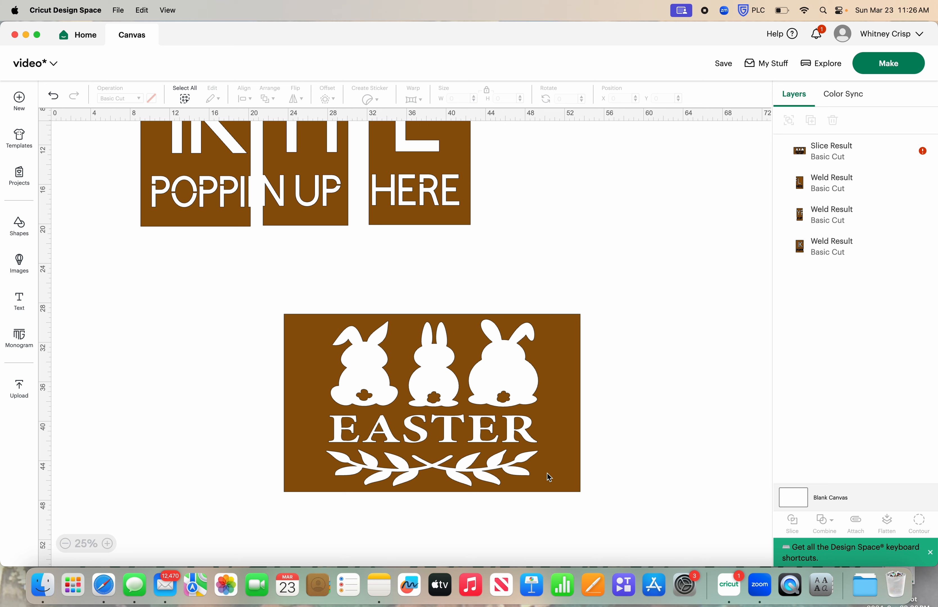
{"action": "left_click", "coordinate": [521, 445]}
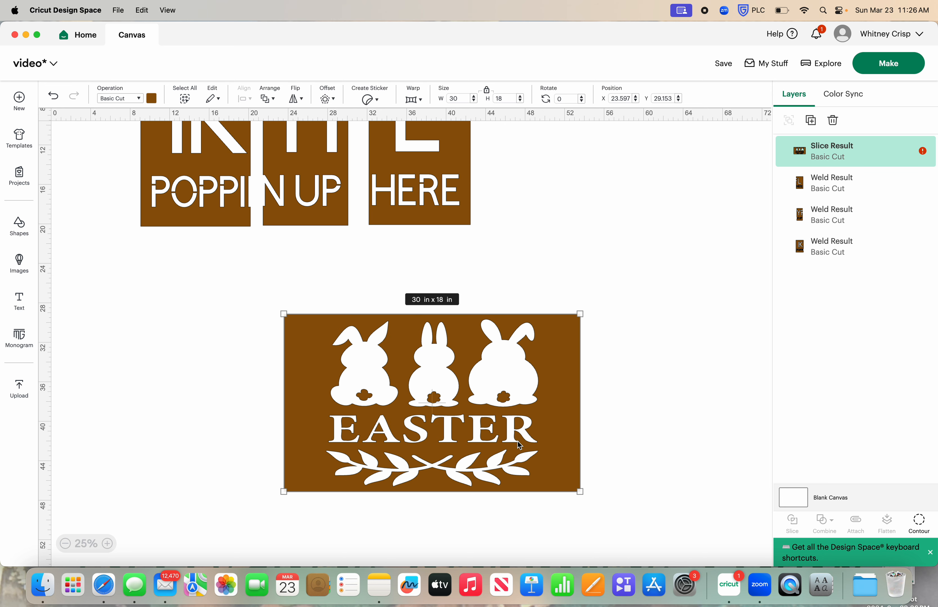
{"action": "left_click", "coordinate": [834, 121]}
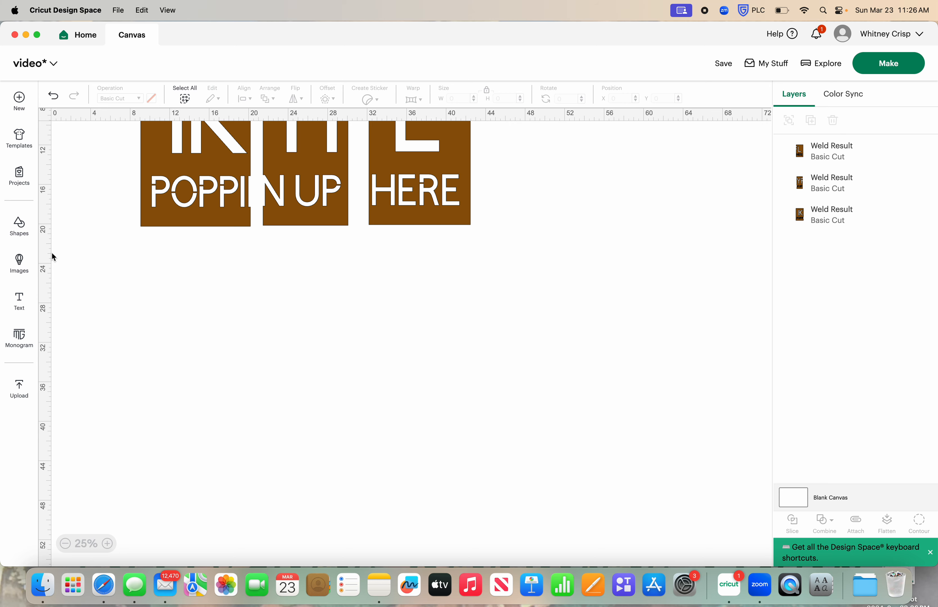
- Add a new square shape to the canvas
{"action": "left_click", "coordinate": [19, 226]}
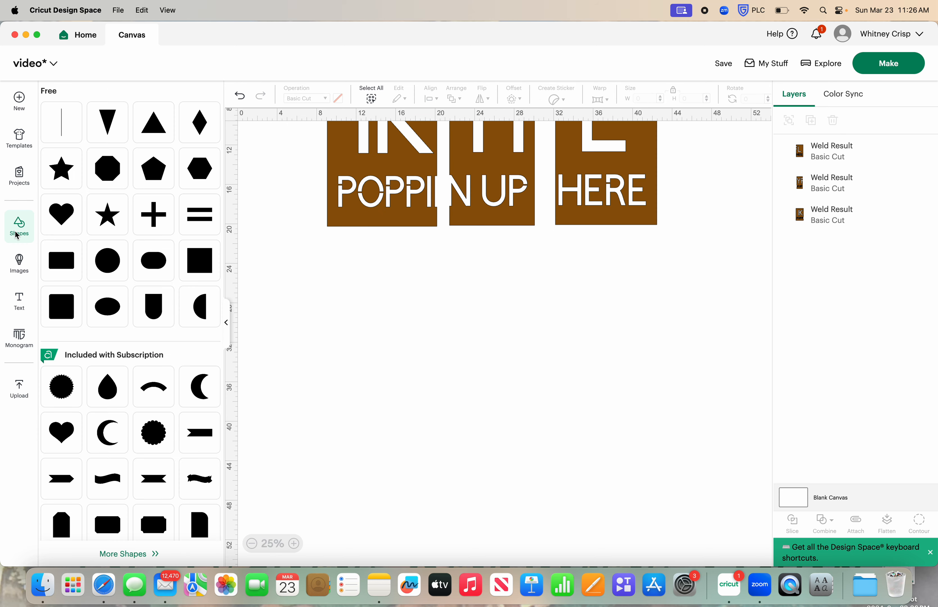
{"action": "left_click", "coordinate": [196, 277]}
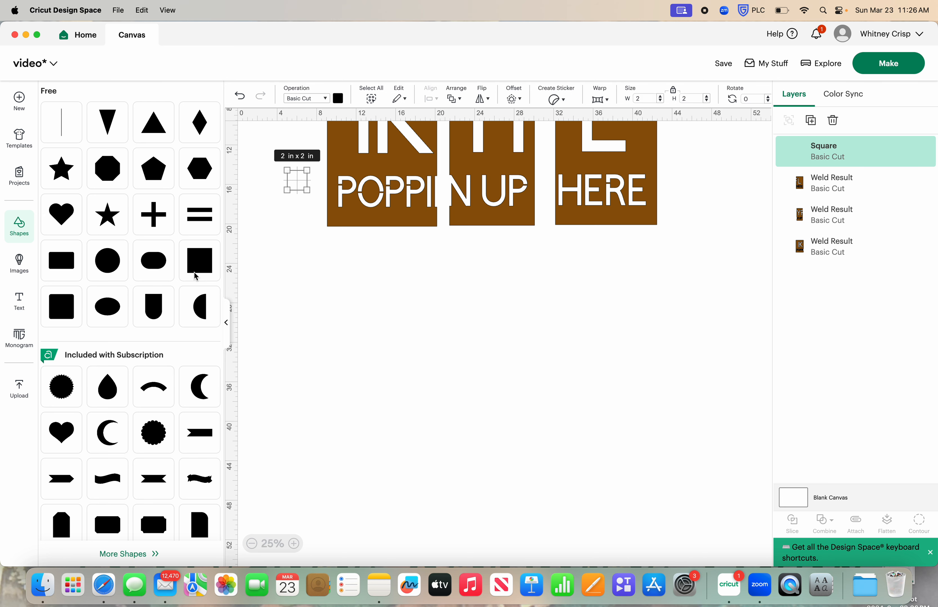
{"action": "left_click", "coordinate": [226, 322]}
- Size the square to 30 x 18 in with unlocked proportions and move it to about X 13.7, Y 27.4
{"action": "left_click", "coordinate": [488, 93]}
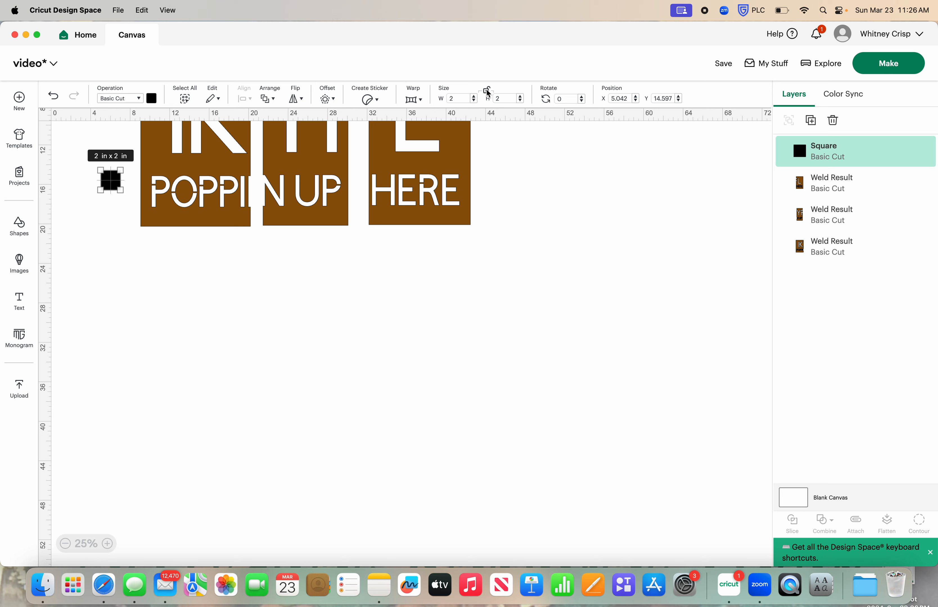
{"action": "left_click", "coordinate": [454, 103]}
{"action": "key", "text": "BackSpace"}
{"action": "type", "text": "30"}
{"action": "key", "text": "Tab"}
{"action": "type", "text": "18"}
{"action": "key", "text": "Return"}
{"action": "left_click_drag", "start_coordinate": [291, 215], "coordinate": [357, 328]}
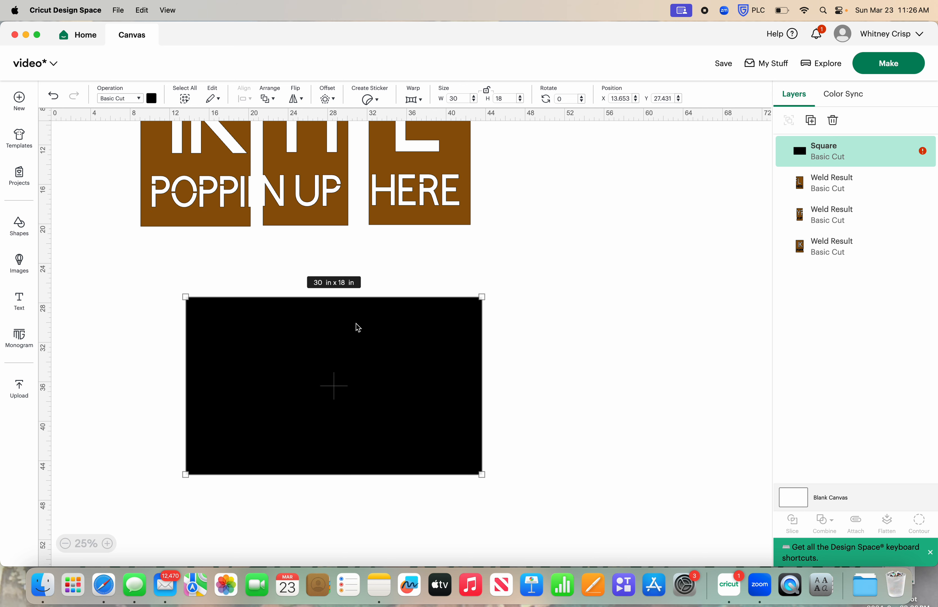
- Recolor the 30 x 18 in rectangle light purple
{"action": "left_click", "coordinate": [152, 98]}
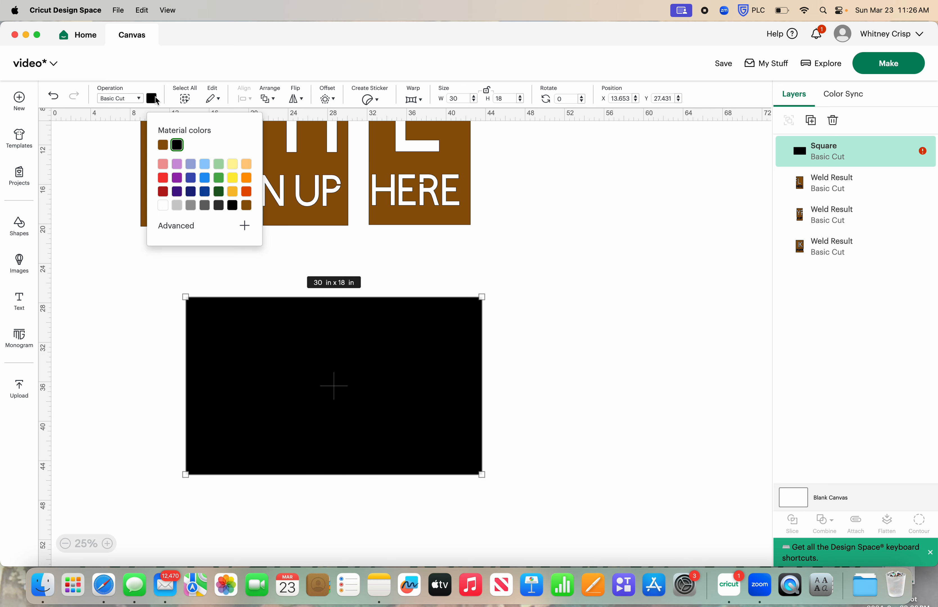
{"action": "left_click", "coordinate": [176, 164]}
{"action": "left_click", "coordinate": [530, 256]}
{"action": "left_click", "coordinate": [447, 299]}
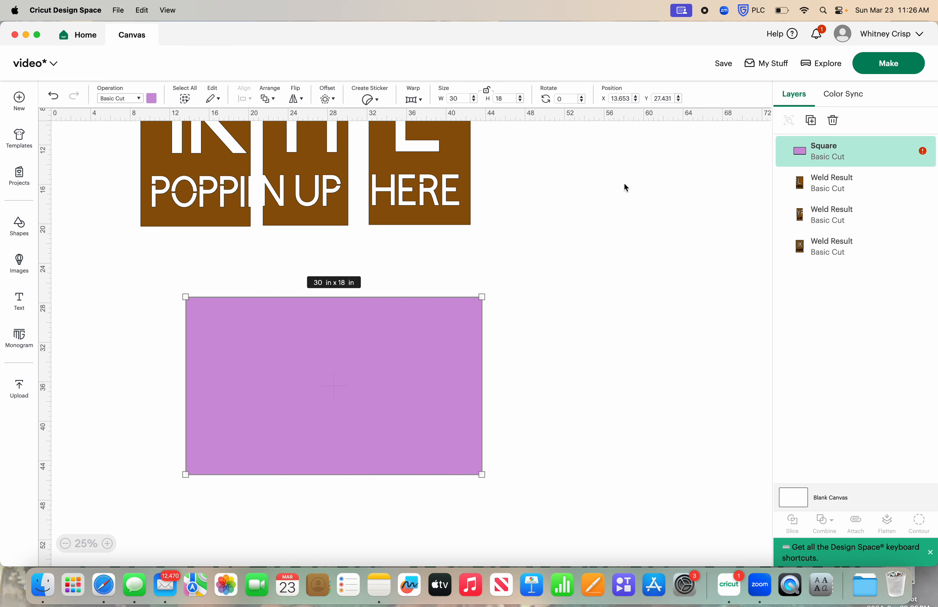
- Duplicate the purple rectangle and recolor the copy brown
{"action": "left_click", "coordinate": [811, 120]}
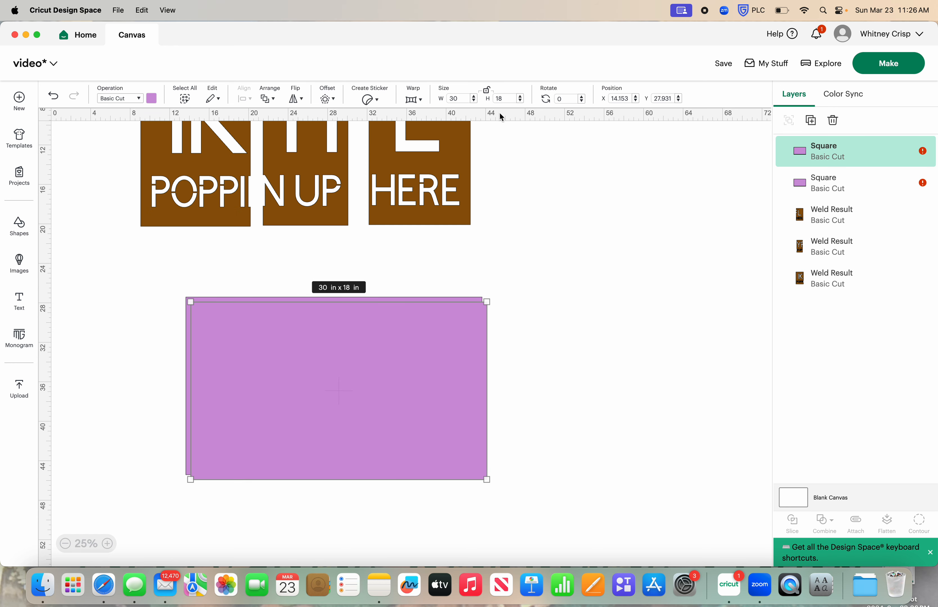
{"action": "left_click", "coordinate": [152, 99]}
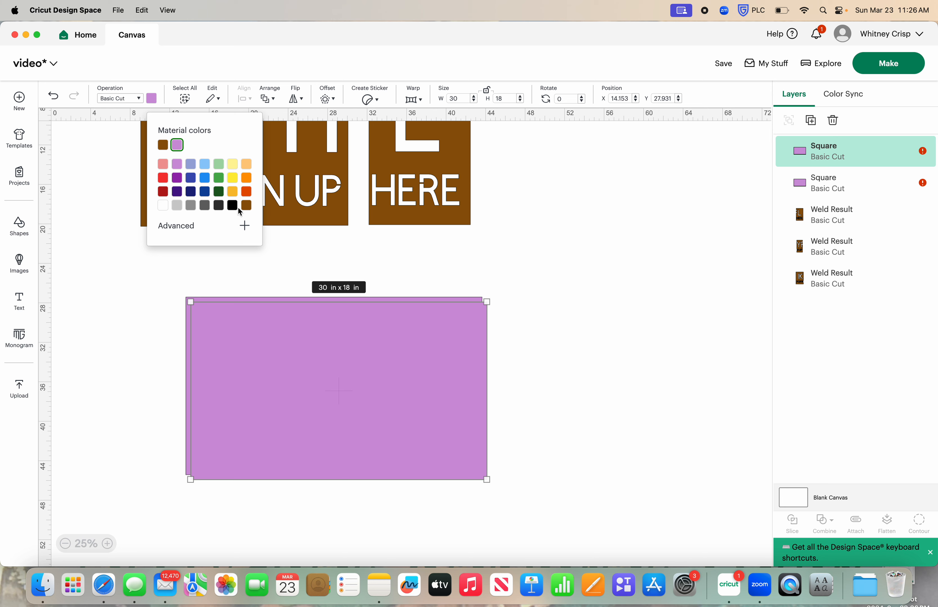
{"action": "left_click", "coordinate": [246, 206]}
{"action": "left_click", "coordinate": [529, 238]}
- Set the brown rectangle's size to 29 x 17 in
{"action": "left_click", "coordinate": [425, 351]}
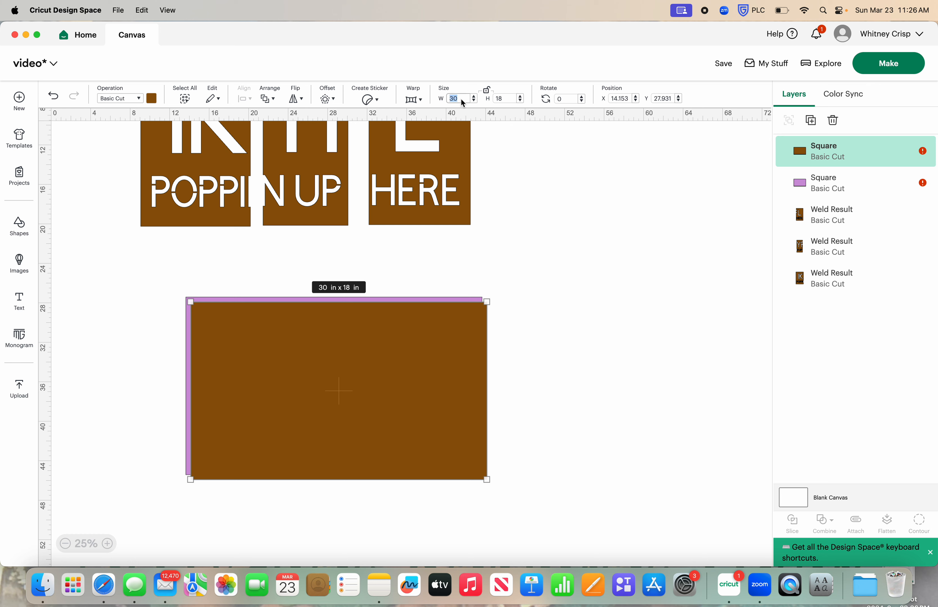
{"action": "type", "text": "29"}
{"action": "key", "text": "Tab"}
{"action": "type", "text": "17"}
{"action": "key", "text": "Return"}
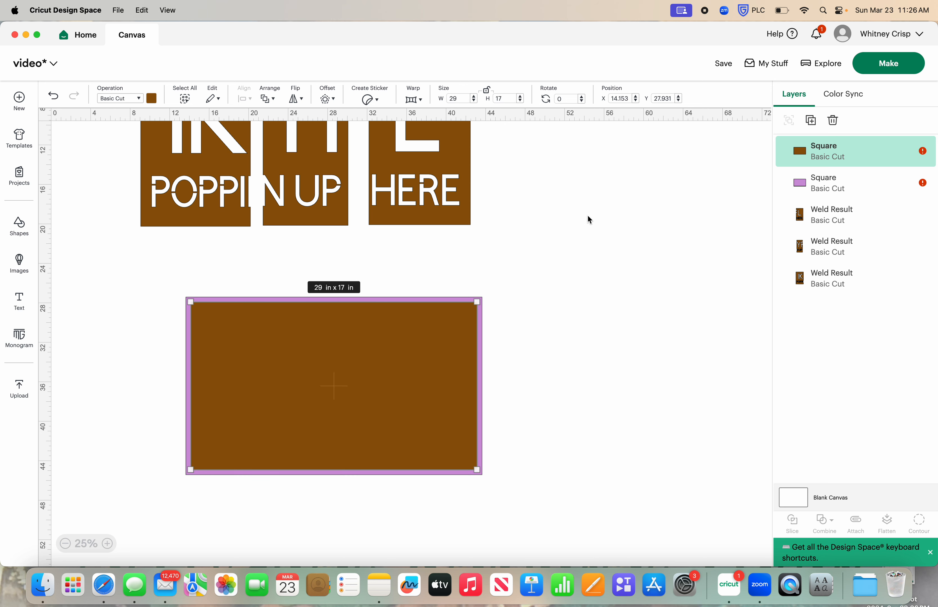
- Select the brown and purple rectangles together and center them on each other
{"action": "left_click_drag", "start_coordinate": [554, 303], "coordinate": [276, 488]}
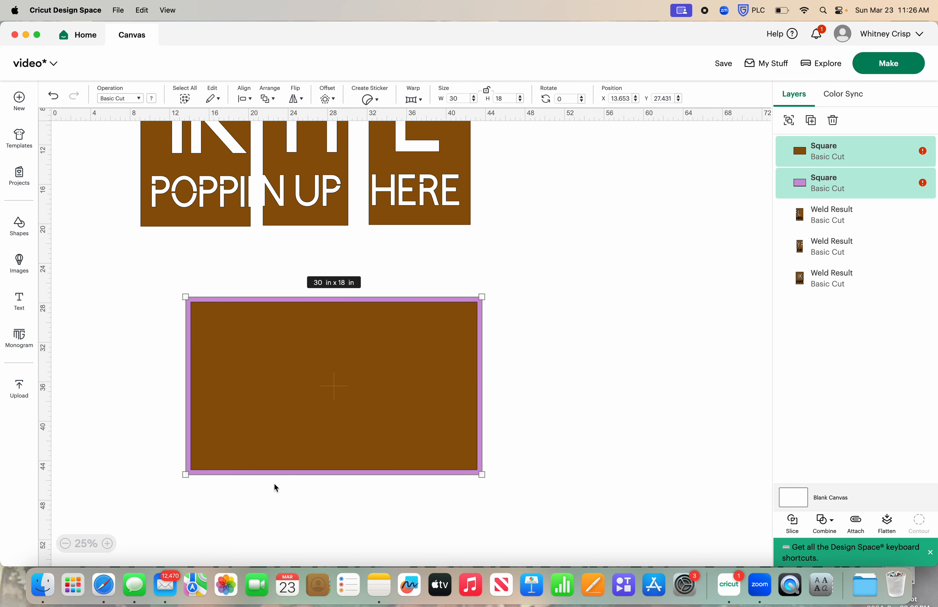
{"action": "left_click", "coordinate": [244, 99]}
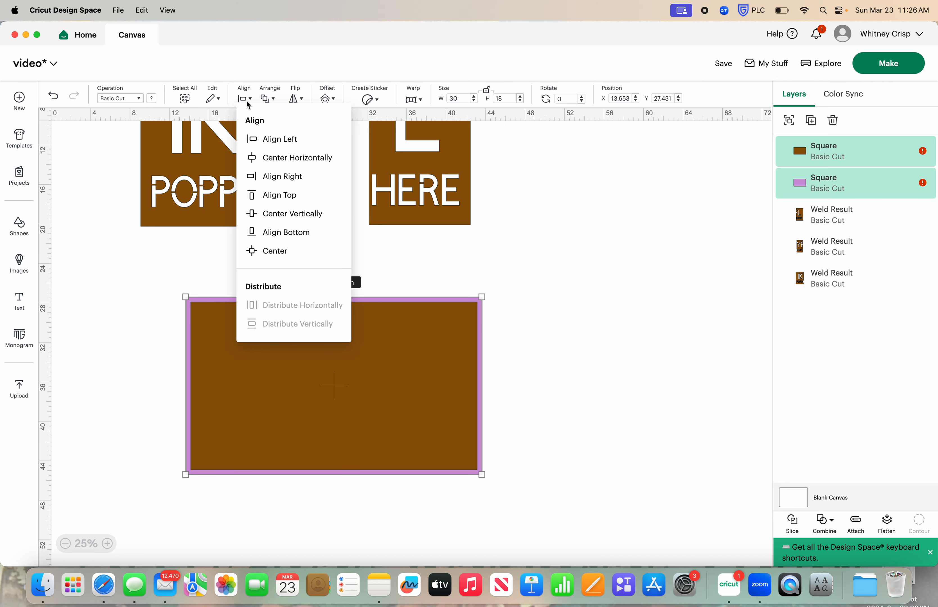
{"action": "left_click", "coordinate": [270, 251]}
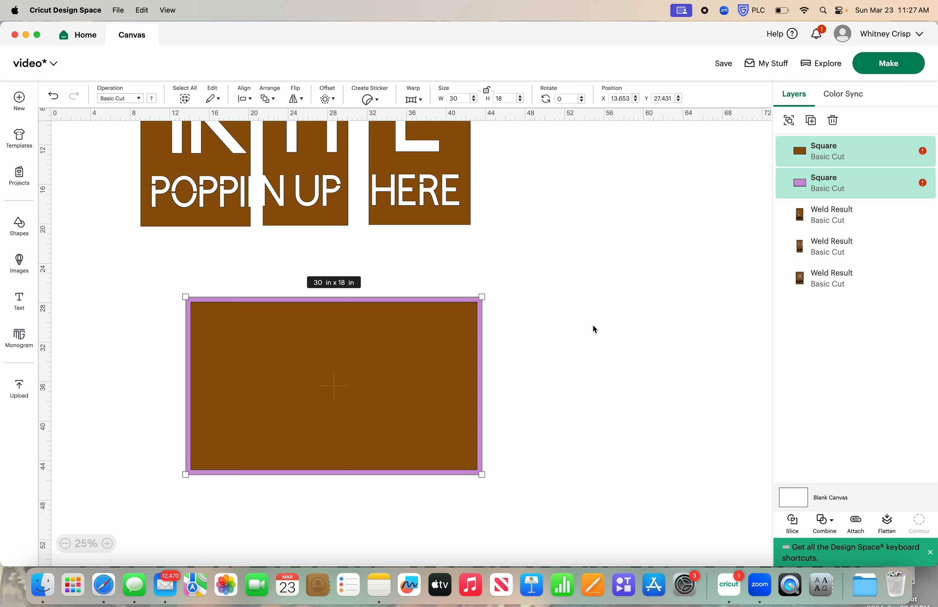
- Slice the two rectangles and pull the brown and purple pieces away from the remaining purple frame
{"action": "left_click", "coordinate": [793, 532]}
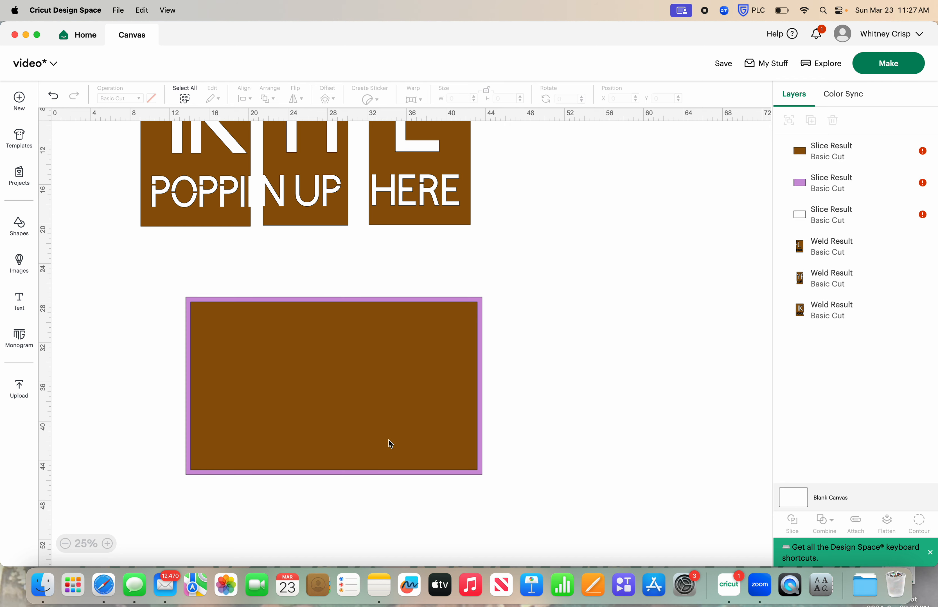
{"action": "left_click_drag", "start_coordinate": [373, 420], "coordinate": [699, 408]}
{"action": "left_click_drag", "start_coordinate": [314, 402], "coordinate": [659, 390]}
{"action": "left_click_drag", "start_coordinate": [278, 371], "coordinate": [241, 385]}
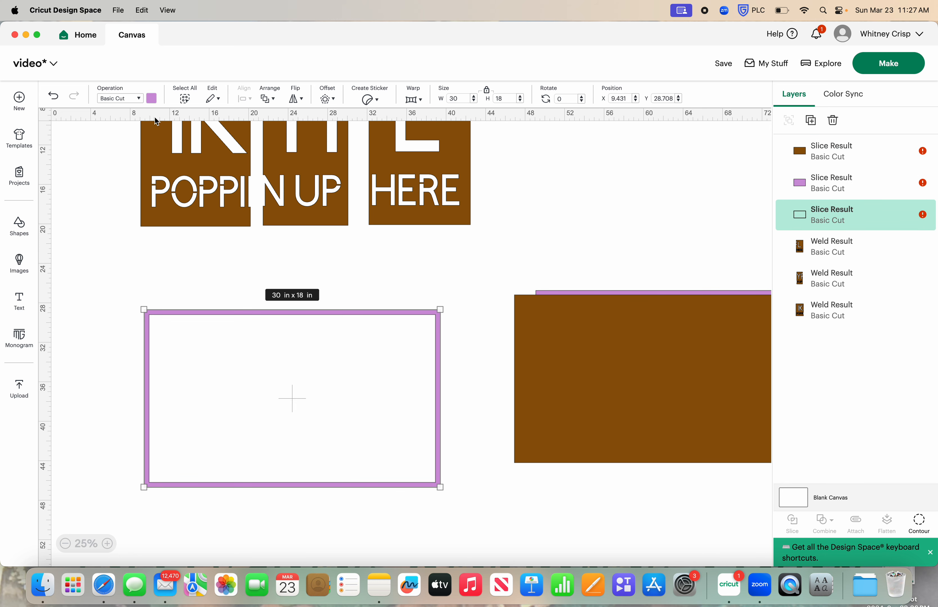
- Recolor the sliced frame black and move the brown piece below the purple one
{"action": "left_click", "coordinate": [156, 103]}
{"action": "left_click", "coordinate": [246, 205]}
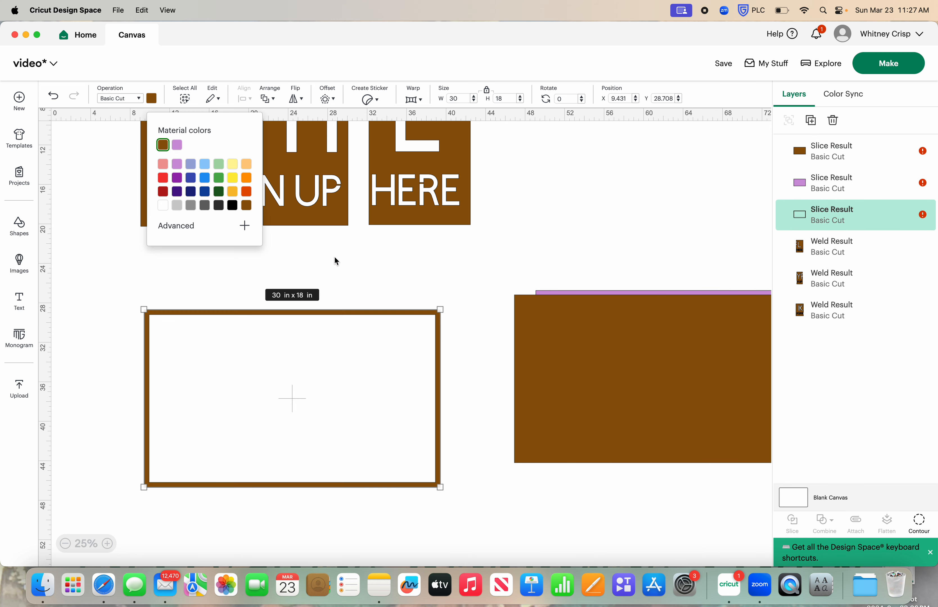
{"action": "left_click", "coordinate": [232, 205]}
{"action": "left_click", "coordinate": [310, 254]}
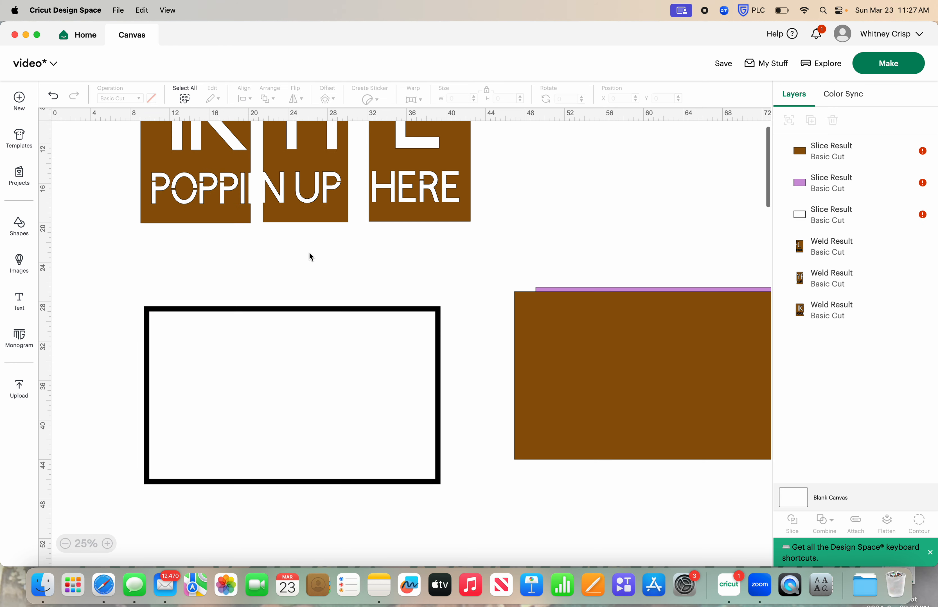
{"action": "scroll", "coordinate": [349, 265], "scroll_direction": "down", "scroll_amount": 2}
{"action": "left_click_drag", "start_coordinate": [555, 281], "coordinate": [501, 469]}
- Resize the black frame to 29 x 17 in with unlocked proportions
{"action": "left_click", "coordinate": [311, 320]}
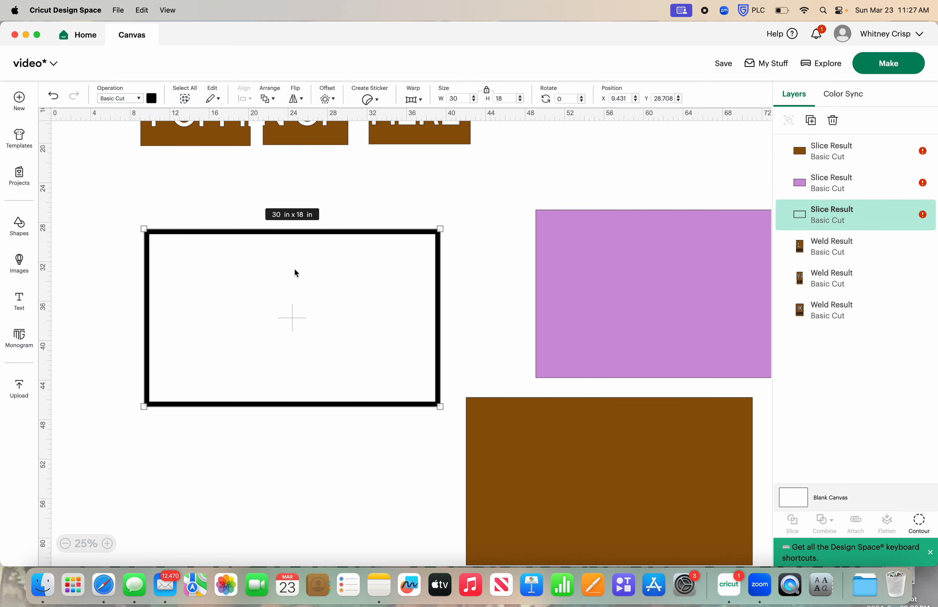
{"action": "left_click", "coordinate": [487, 90]}
{"action": "left_click", "coordinate": [466, 102]}
{"action": "type", "text": "29"}
{"action": "key", "text": "Tab"}
{"action": "type", "text": "17"}
{"action": "key", "text": "Return"}
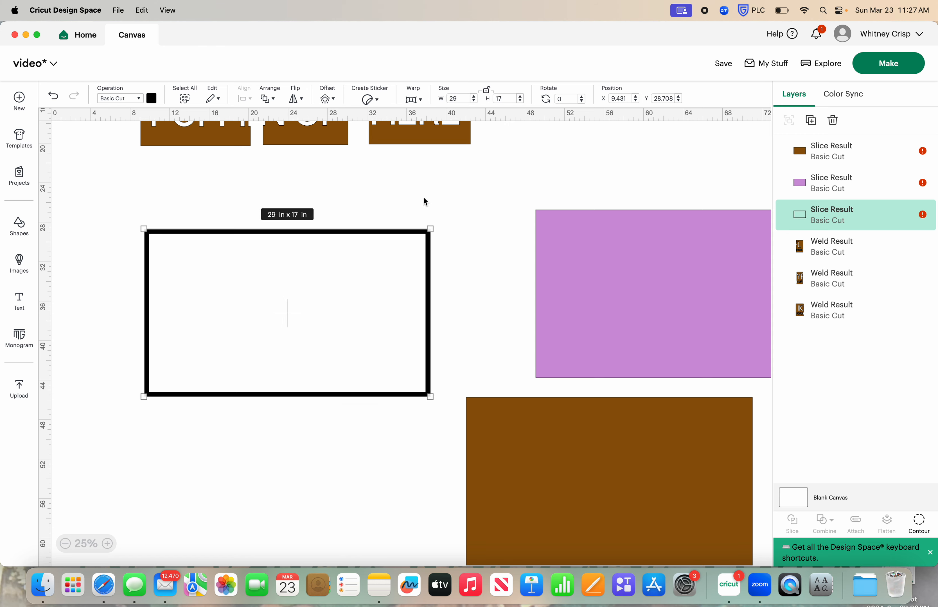
{"action": "left_click", "coordinate": [471, 205]}
- Move the black frame aside and place the brown rectangle at about X 8.9, Y 30.8
{"action": "scroll", "coordinate": [472, 205], "scroll_direction": "down", "scroll_amount": 2}
{"action": "left_click_drag", "start_coordinate": [318, 239], "coordinate": [642, 406]}
{"action": "left_click_drag", "start_coordinate": [490, 379], "coordinate": [160, 231]}
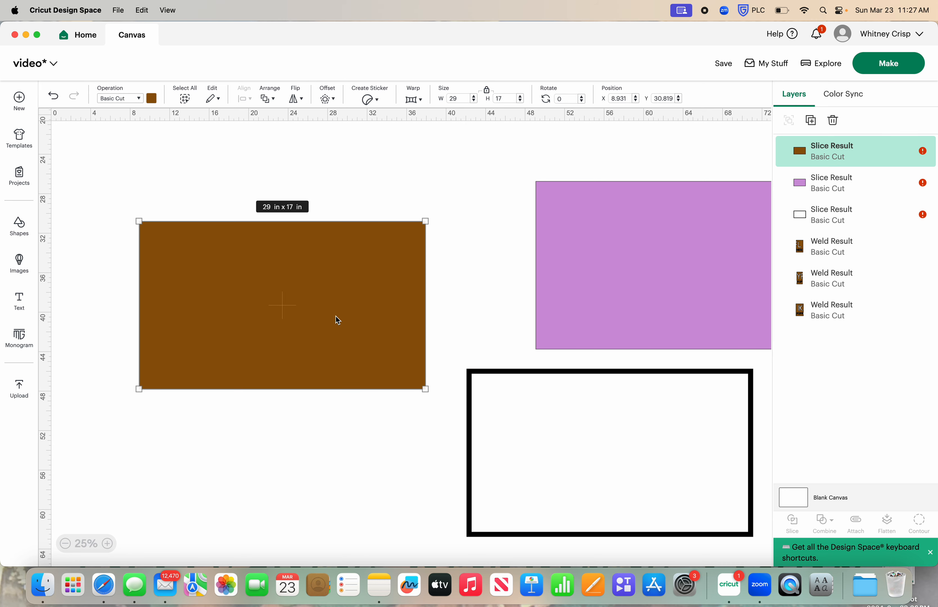
- Resize the brown rectangle to 30 x 18 in with unlocked proportions and delete the leftover purple rectangle
{"action": "left_click", "coordinate": [487, 90]}
{"action": "left_click", "coordinate": [460, 98]}
{"action": "type", "text": "30"}
{"action": "key", "text": "Return"}
{"action": "left_click", "coordinate": [666, 209]}
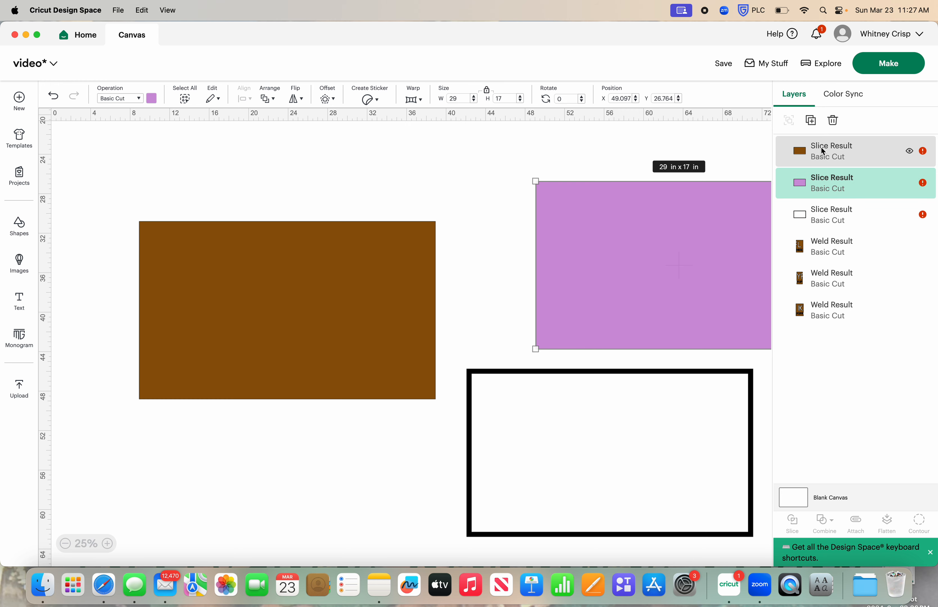
{"action": "key", "text": "Delete"}
- Place the black frame over the brown rectangle and bring it to the front
{"action": "left_click_drag", "start_coordinate": [672, 400], "coordinate": [351, 259]}
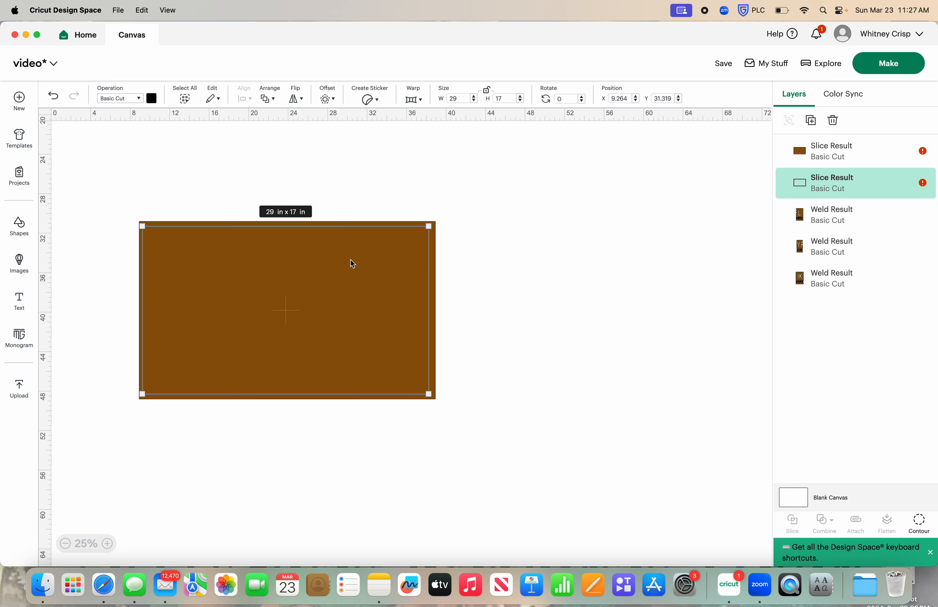
{"action": "left_click", "coordinate": [274, 98]}
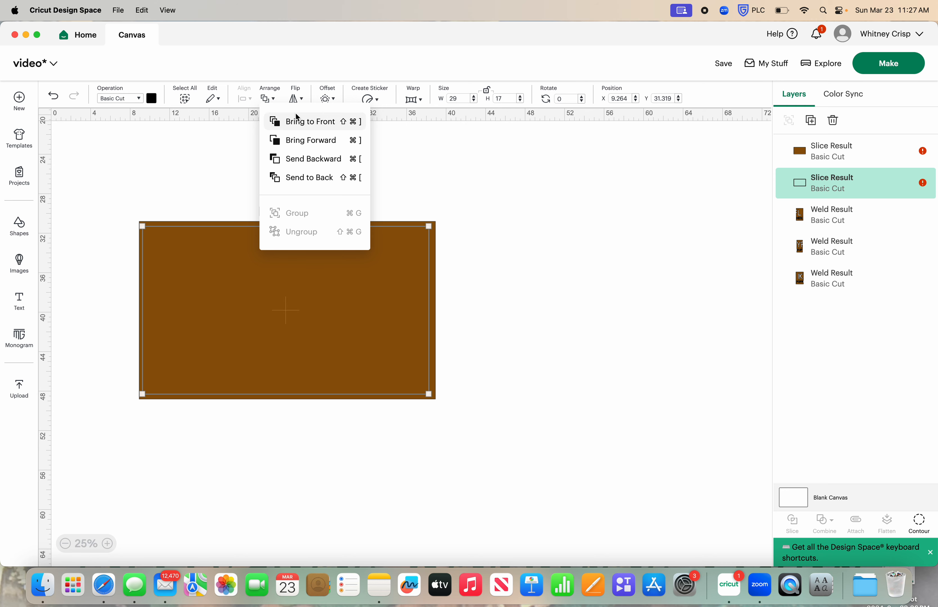
{"action": "left_click", "coordinate": [294, 115]}
{"action": "left_click", "coordinate": [518, 186]}
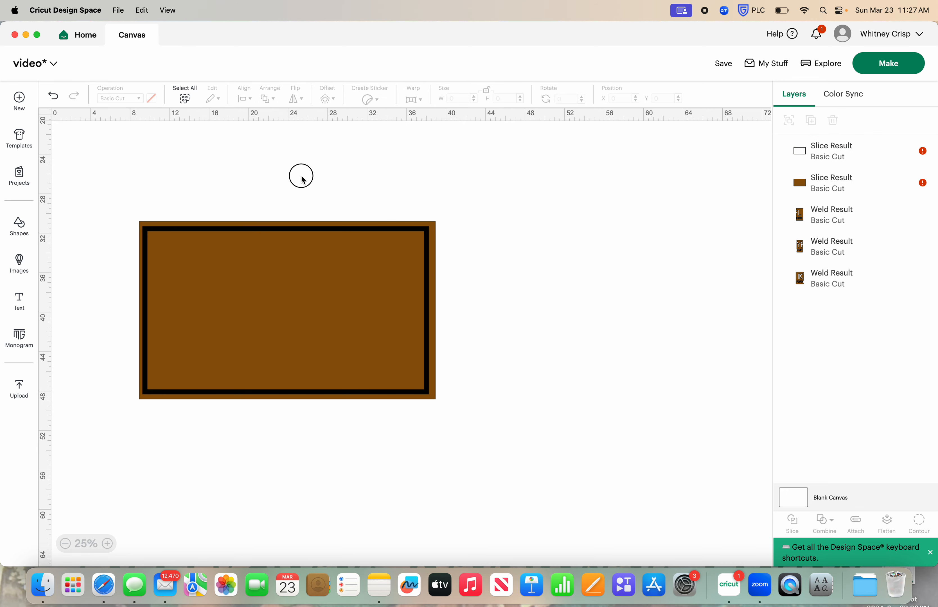
- Center the black frame and the brown rectangle on each other
{"action": "left_click_drag", "start_coordinate": [301, 176], "coordinate": [358, 410]}
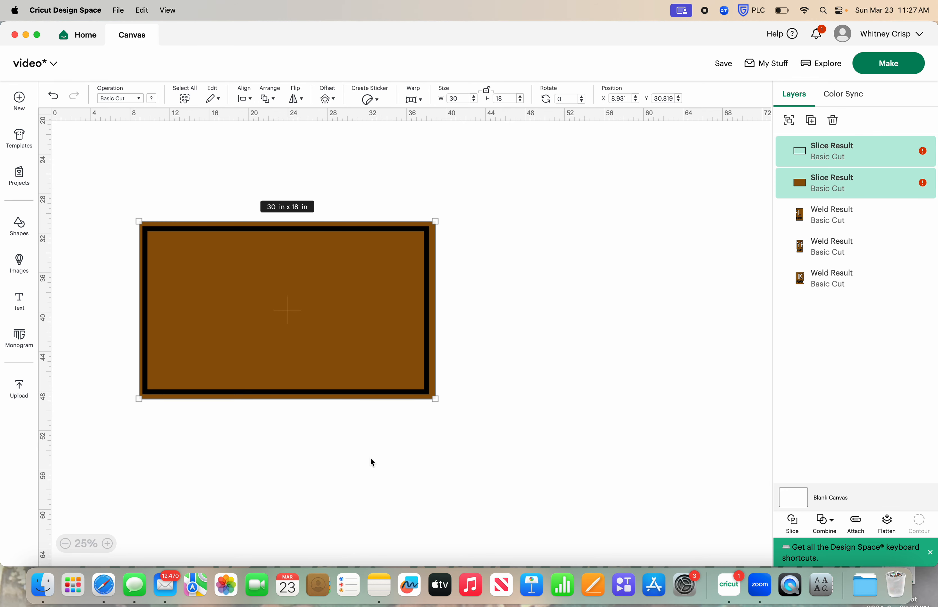
{"action": "left_click", "coordinate": [244, 99]}
{"action": "left_click", "coordinate": [305, 251]}
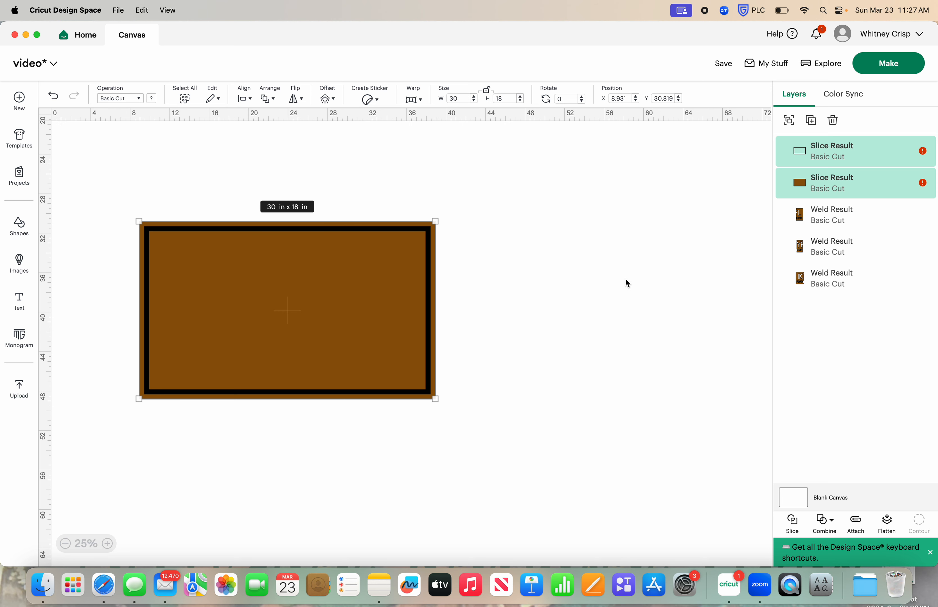
{"action": "left_click", "coordinate": [627, 282]}
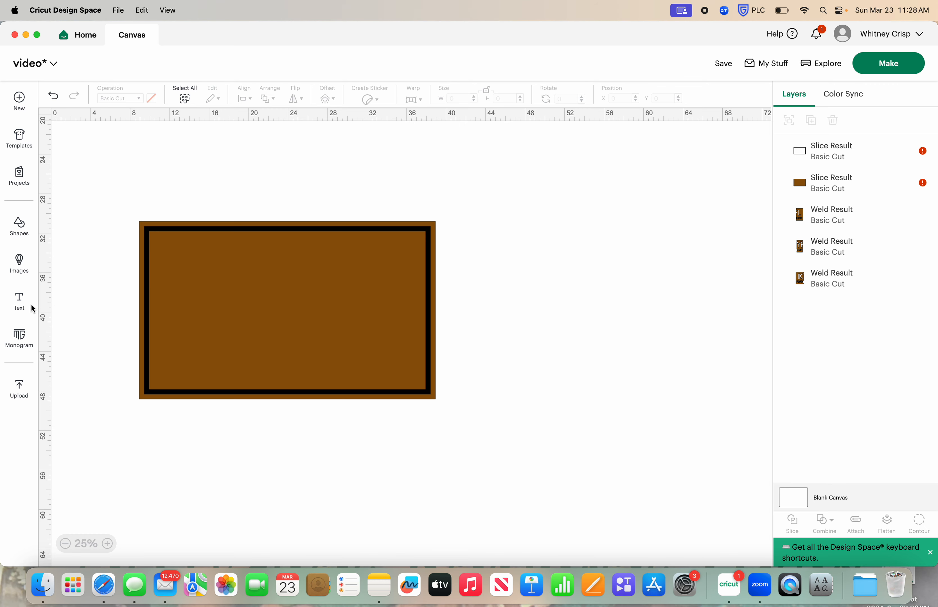
- Add a three-line text reading CHECK YA ENERGY / BEFORE YOU COME / IN MY HOUSE
{"action": "left_click", "coordinate": [23, 305]}
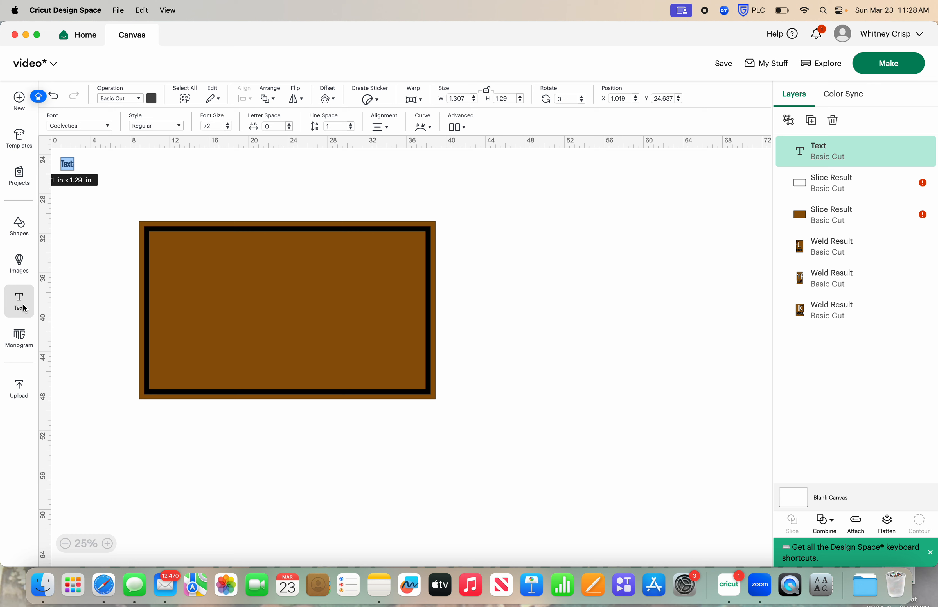
{"action": "type", "text": "CHECK YA ENERGY"}
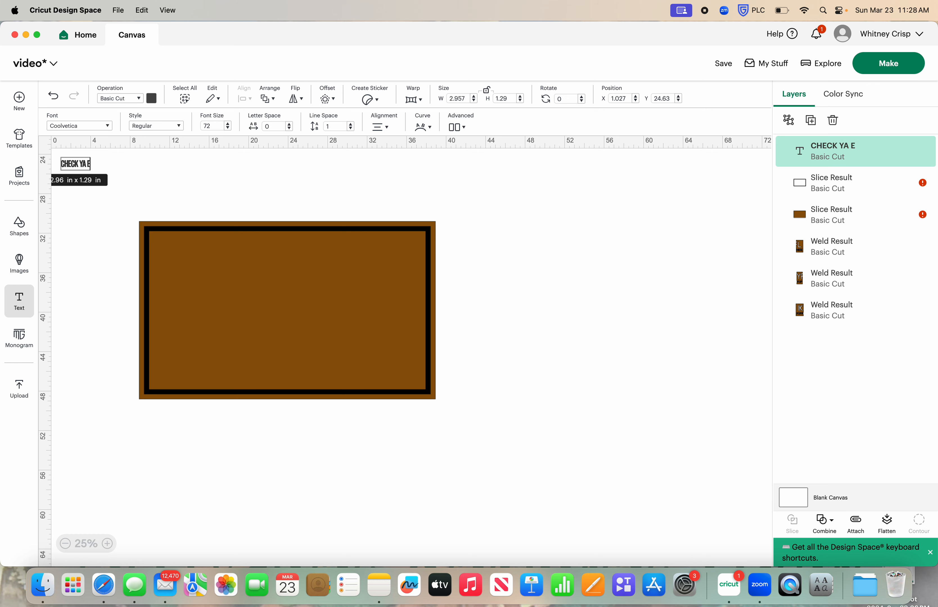
{"action": "key", "text": "Return"}
{"action": "type", "text": "BEFORE YOU COME"}
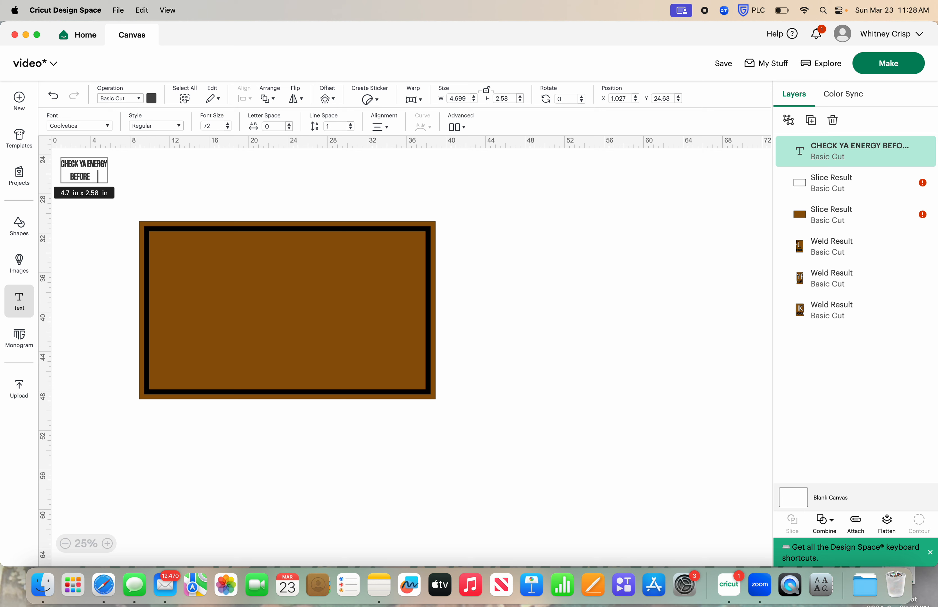
{"action": "key", "text": "Return"}
{"action": "type", "text": "IN MY HOUSE"}
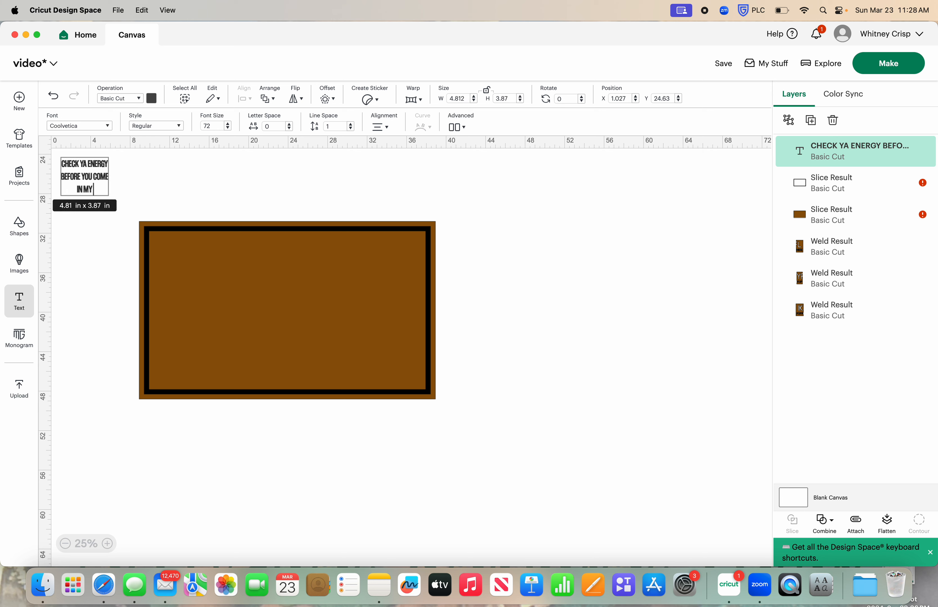
{"action": "left_click", "coordinate": [207, 172]}
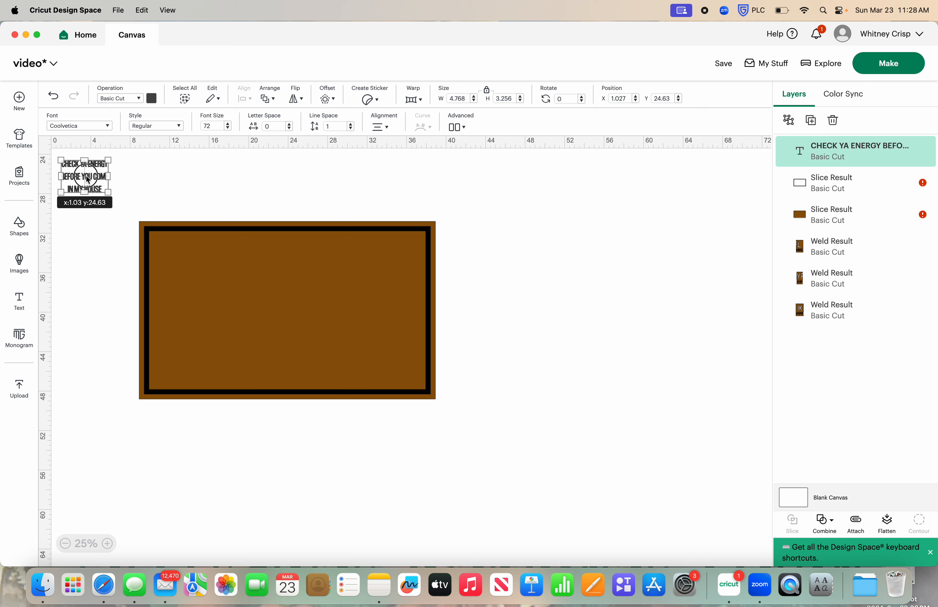
- Move the text inside the black frame and enlarge it proportionally to about 20.4 x 14 in
{"action": "left_click_drag", "start_coordinate": [105, 186], "coordinate": [240, 265]}
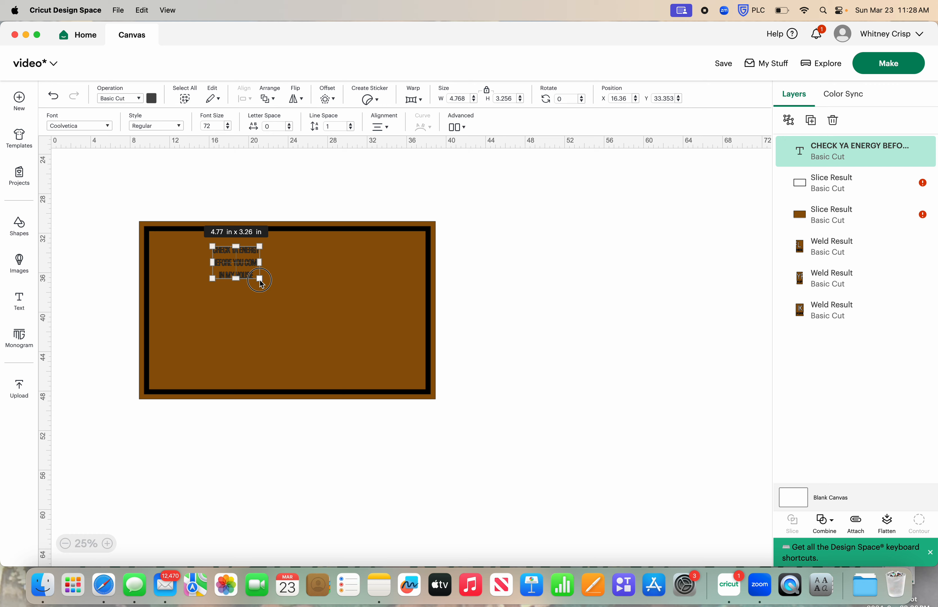
{"action": "left_click_drag", "start_coordinate": [260, 281], "coordinate": [415, 344]}
{"action": "left_click_drag", "start_coordinate": [334, 323], "coordinate": [315, 319]}
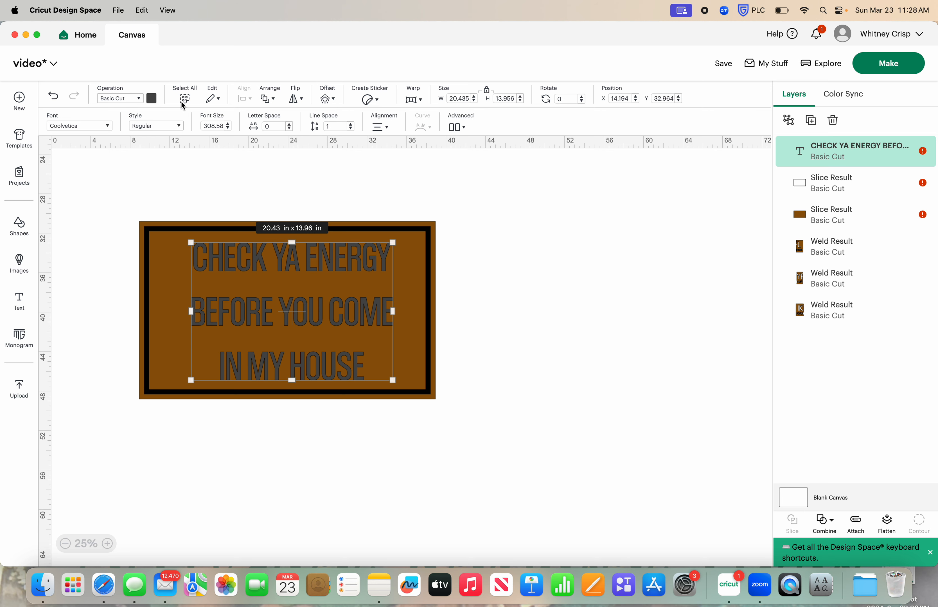
- Recolor the CHECK YA ENERGY text black to match the frame
{"action": "left_click", "coordinate": [152, 99]}
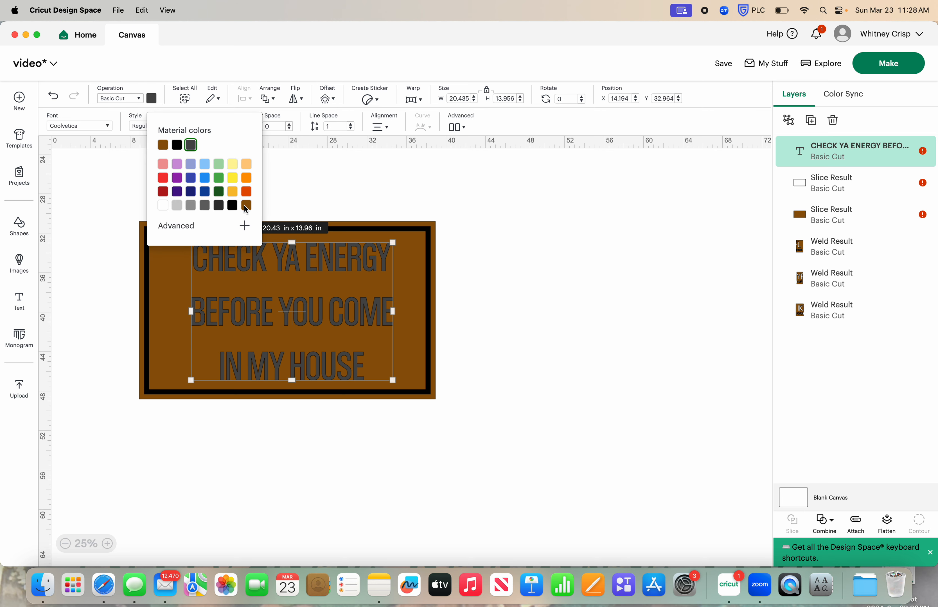
{"action": "left_click", "coordinate": [233, 207]}
{"action": "left_click", "coordinate": [336, 185]}
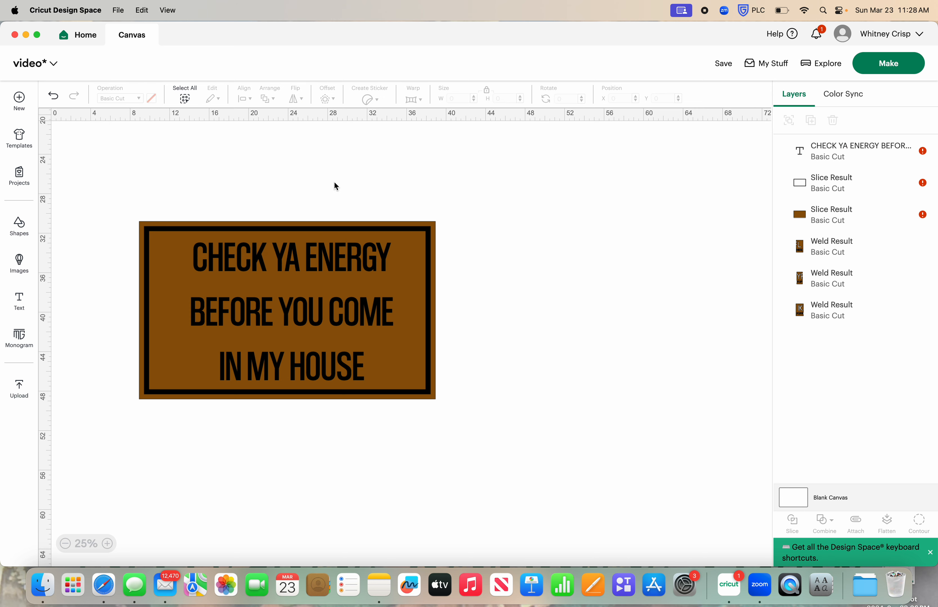
- Center the text, the black frame and the brown rectangle on each other
{"action": "left_click_drag", "start_coordinate": [325, 167], "coordinate": [302, 469]}
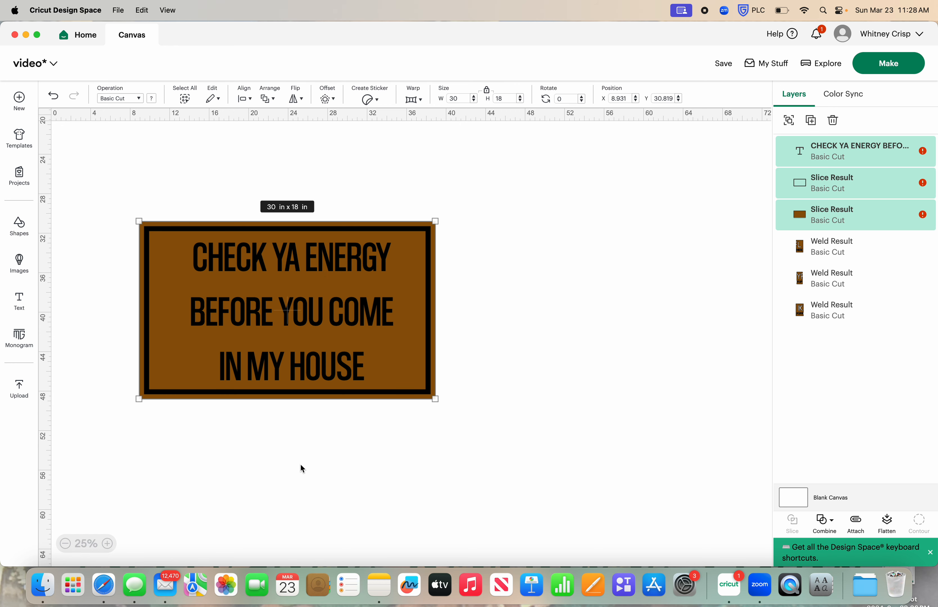
{"action": "left_click", "coordinate": [248, 99]}
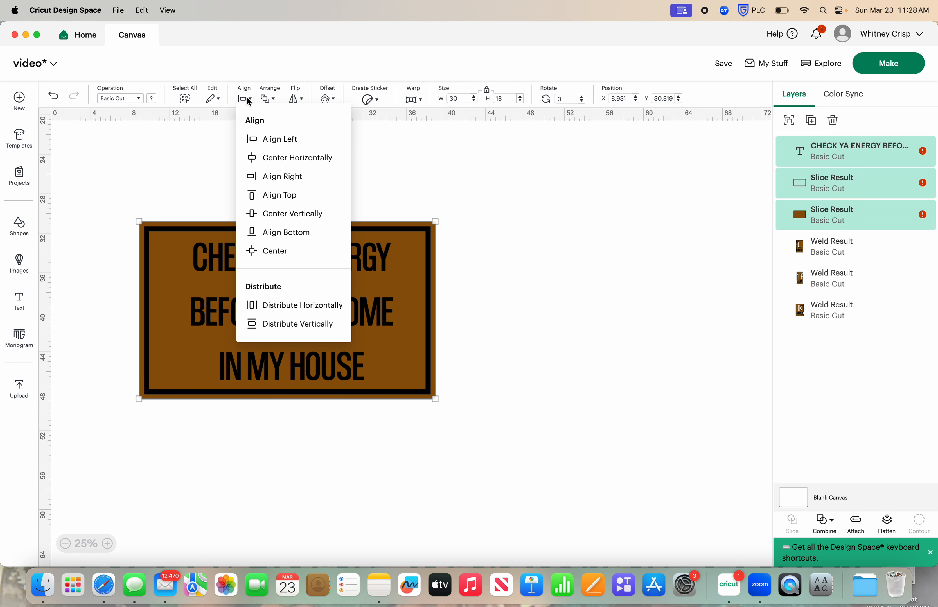
{"action": "left_click", "coordinate": [286, 253]}
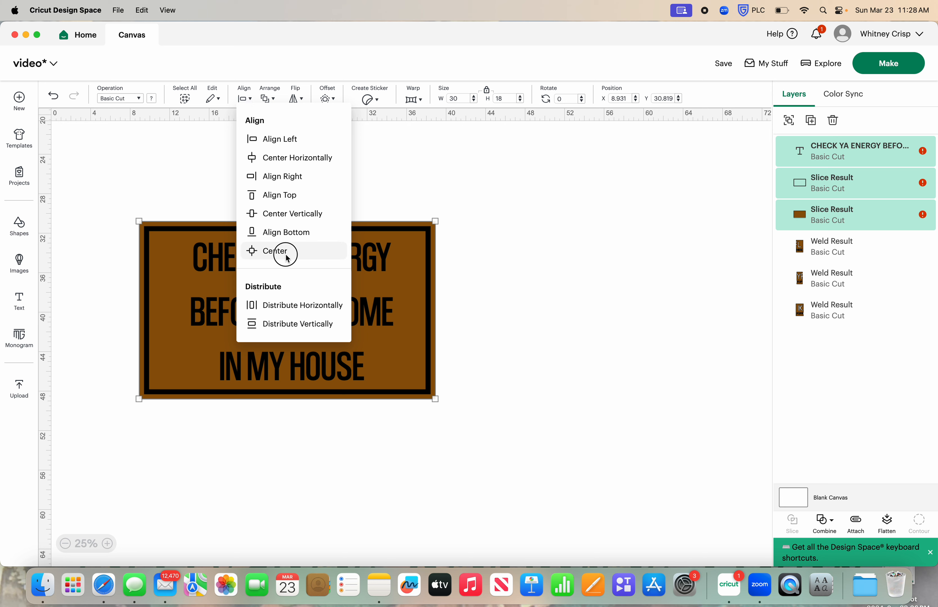
{"action": "left_click", "coordinate": [498, 172]}
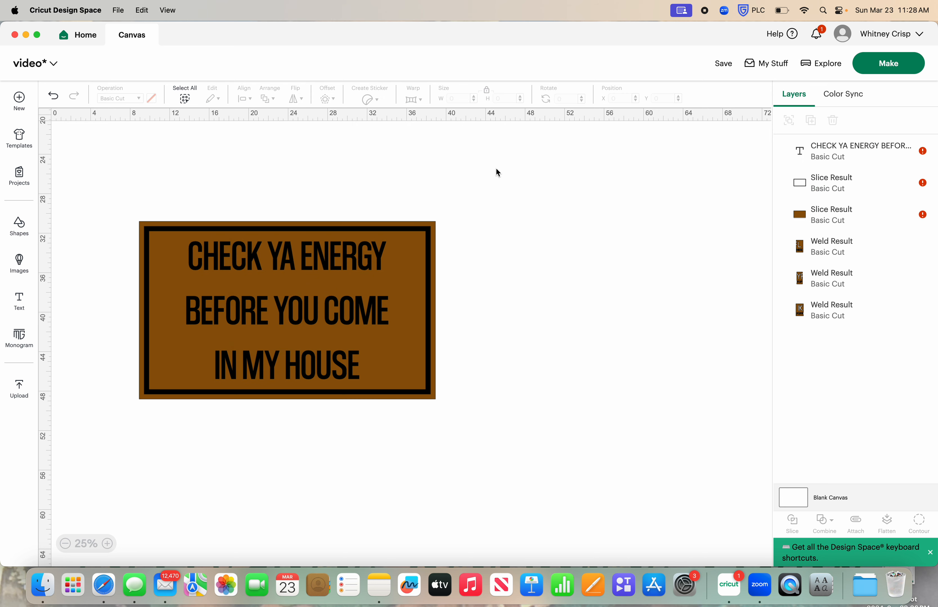
- Weld the text and the black frame into one shape, leaving the brown rectangle separate
{"action": "left_click_drag", "start_coordinate": [97, 187], "coordinate": [509, 465]}
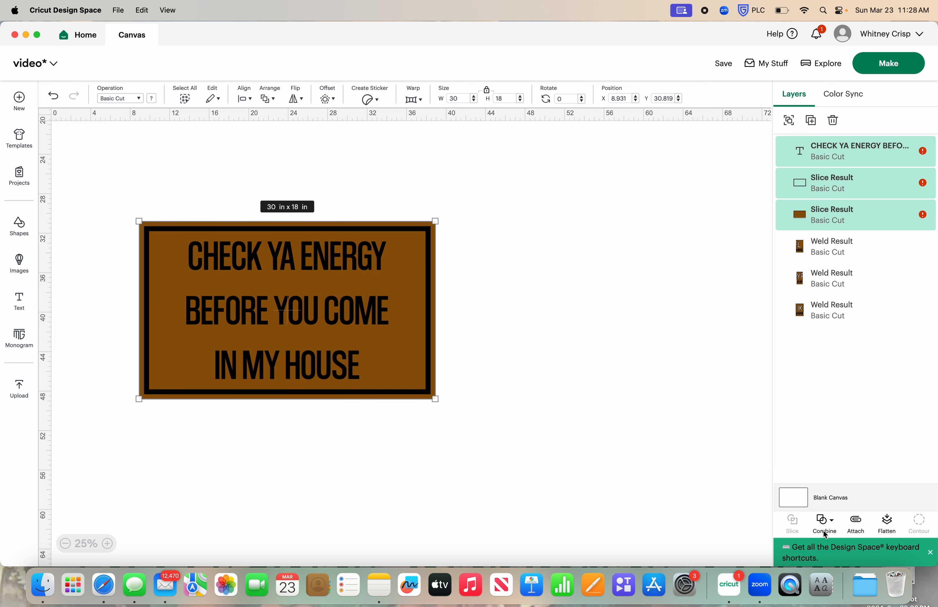
{"action": "left_click", "coordinate": [620, 360]}
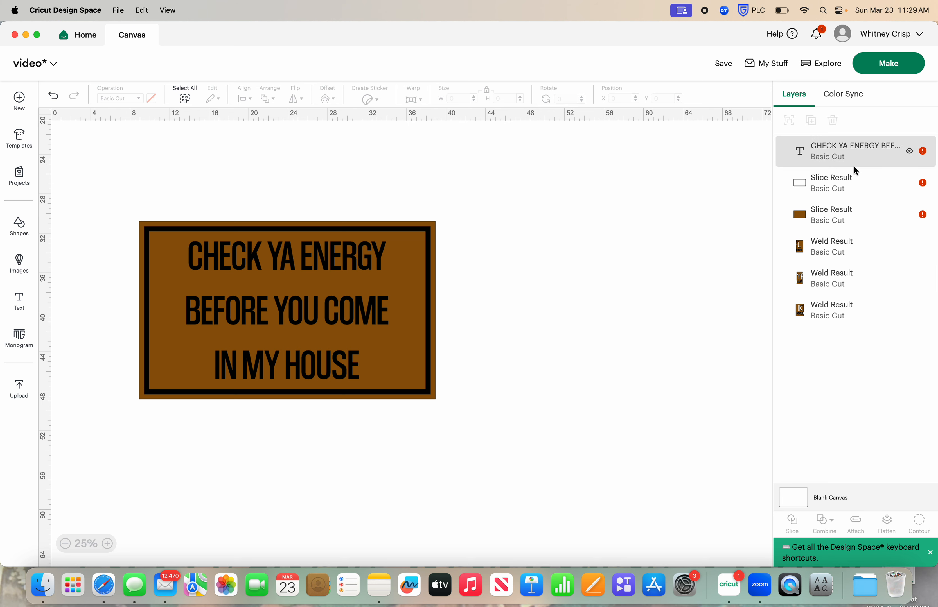
{"action": "left_click", "coordinate": [864, 189]}
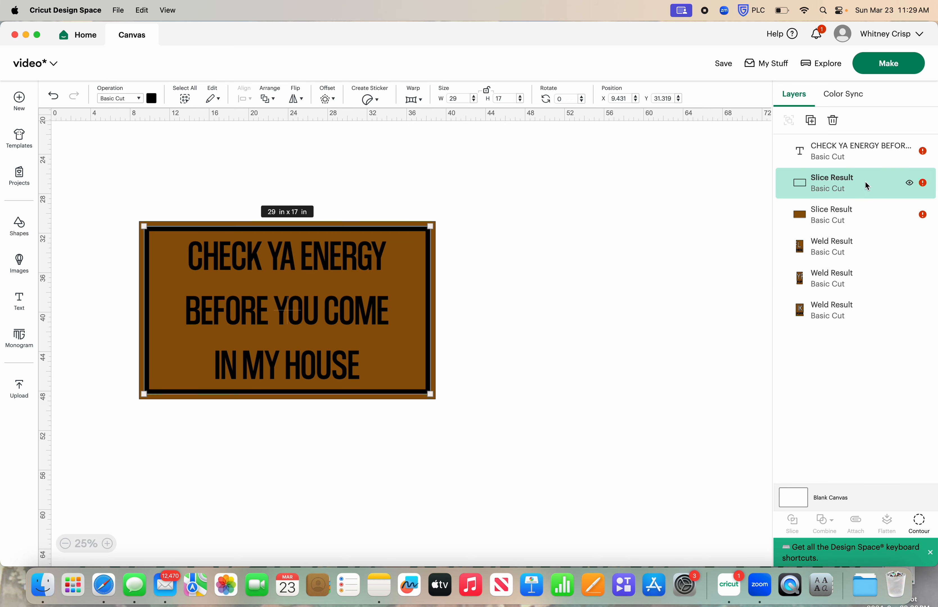
{"action": "left_click", "coordinate": [865, 151], "text": "shift"}
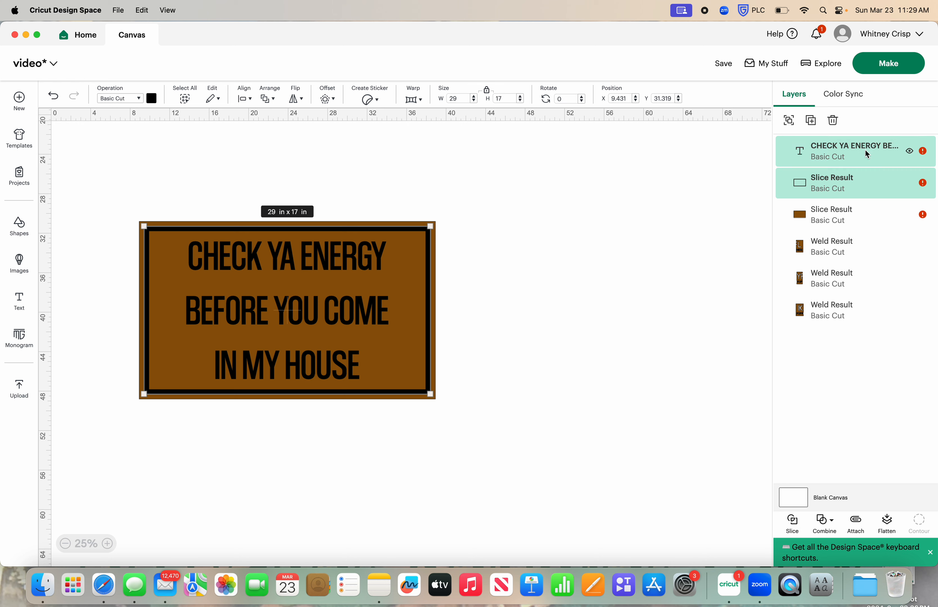
{"action": "left_click", "coordinate": [830, 526]}
{"action": "left_click", "coordinate": [846, 409]}
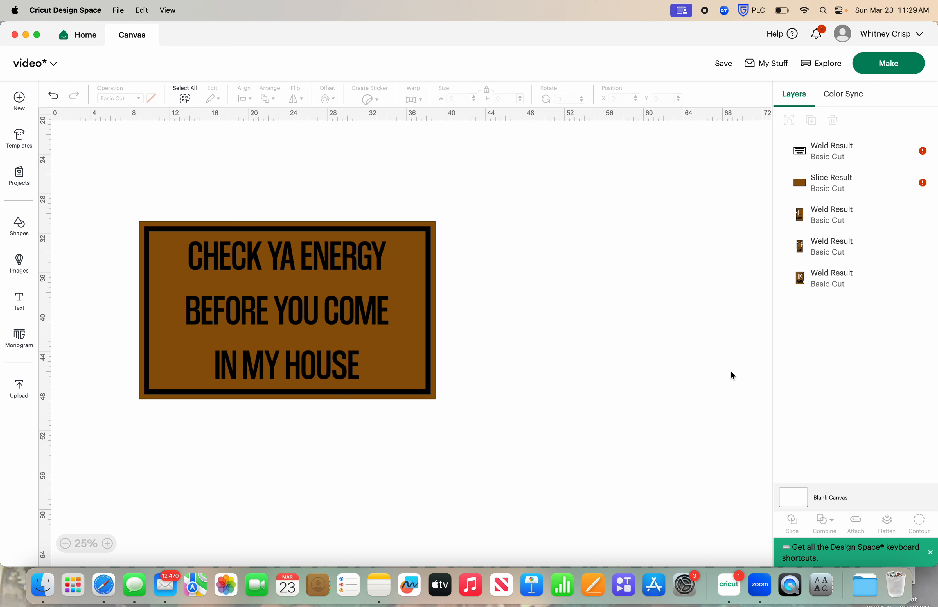
- Slice the welded text and frame out of the brown rectangle and delete both cut-out copies
{"action": "left_click_drag", "start_coordinate": [115, 193], "coordinate": [544, 497]}
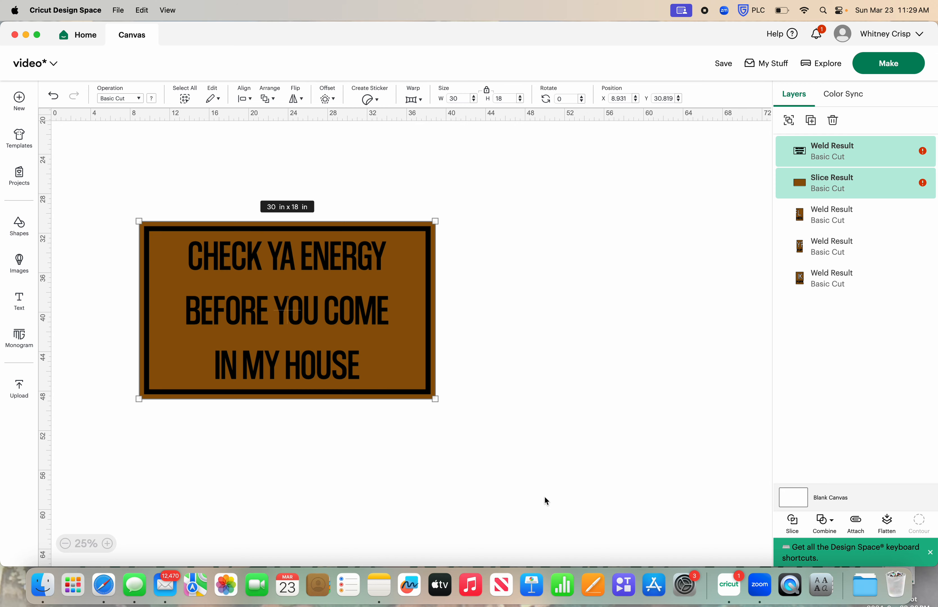
{"action": "left_click", "coordinate": [793, 528]}
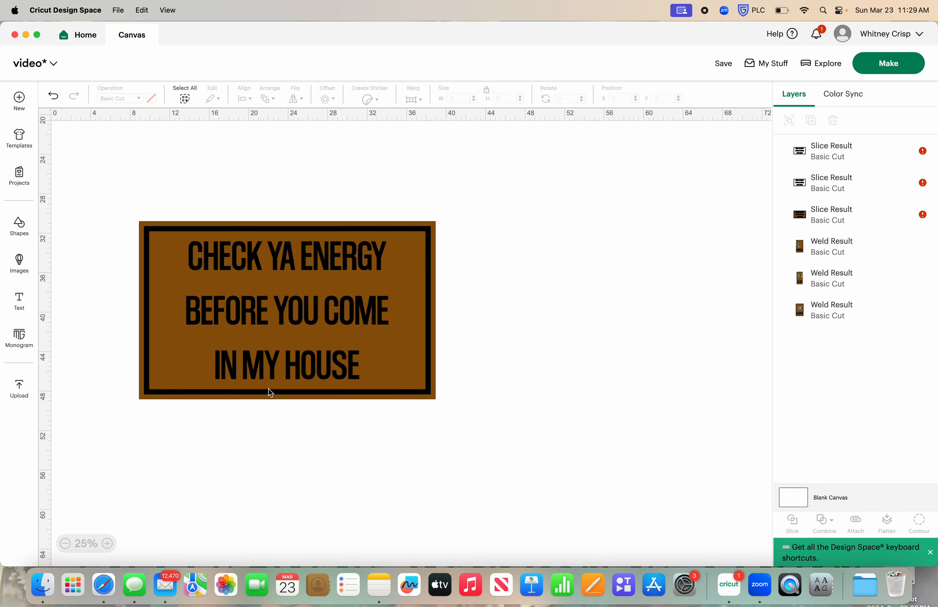
{"action": "left_click_drag", "start_coordinate": [262, 338], "coordinate": [530, 385]}
{"action": "left_click_drag", "start_coordinate": [287, 306], "coordinate": [555, 351]}
{"action": "left_click_drag", "start_coordinate": [556, 195], "coordinate": [599, 441]}
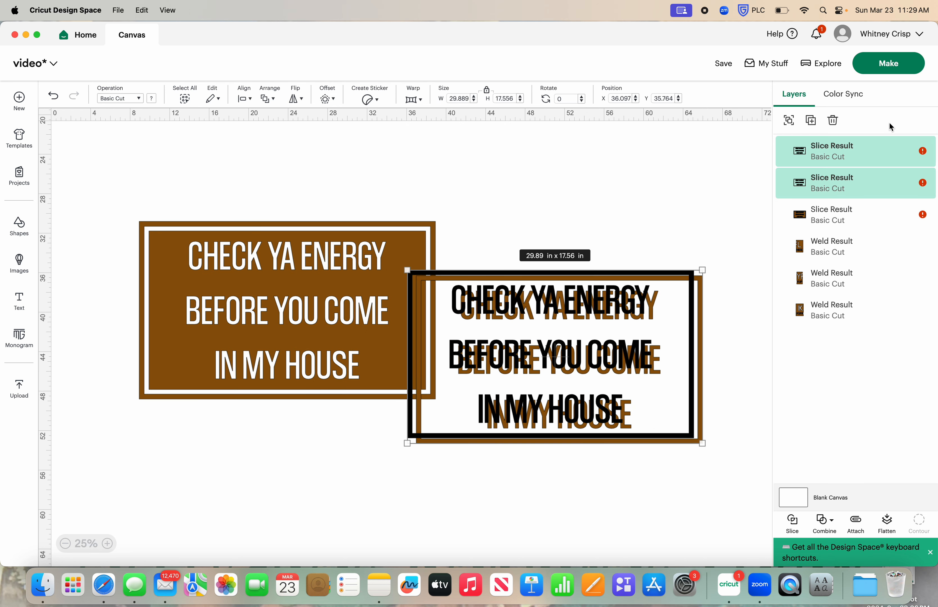
{"action": "left_click", "coordinate": [834, 126]}
{"action": "left_click_drag", "start_coordinate": [408, 265], "coordinate": [490, 292]}
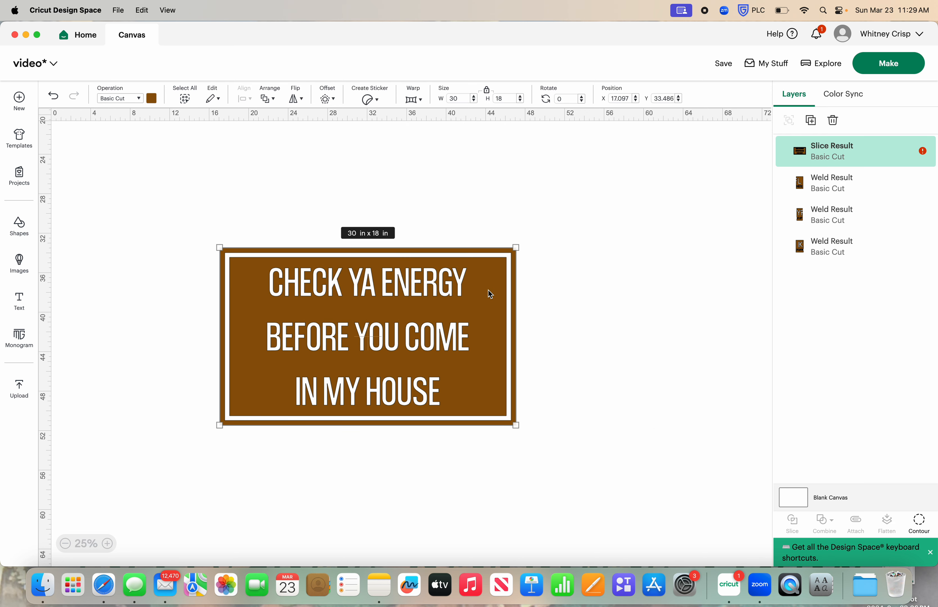
- Add a square with unlocked proportions and size it to 11.5 x 22.5 in
{"action": "left_click", "coordinate": [19, 228]}
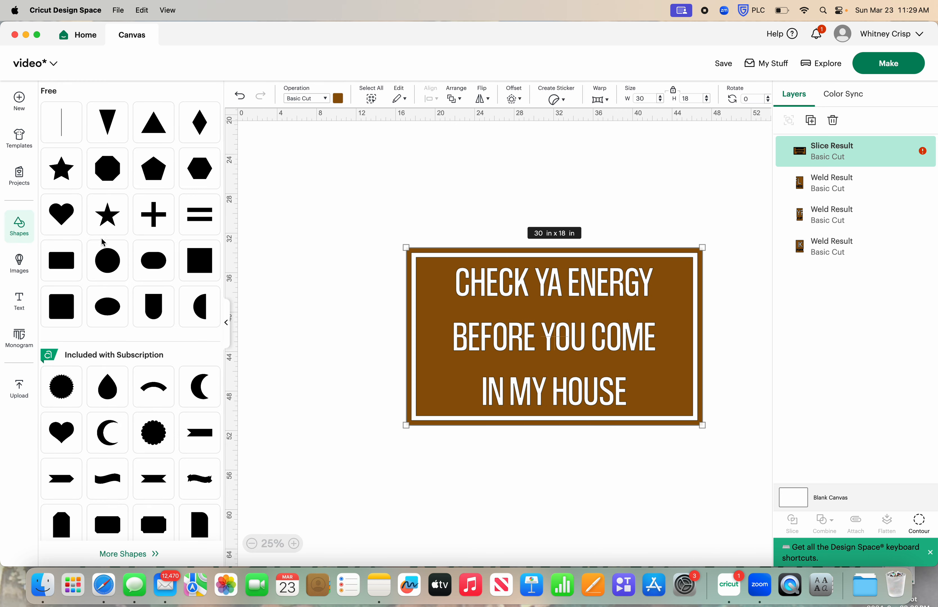
{"action": "left_click", "coordinate": [200, 266]}
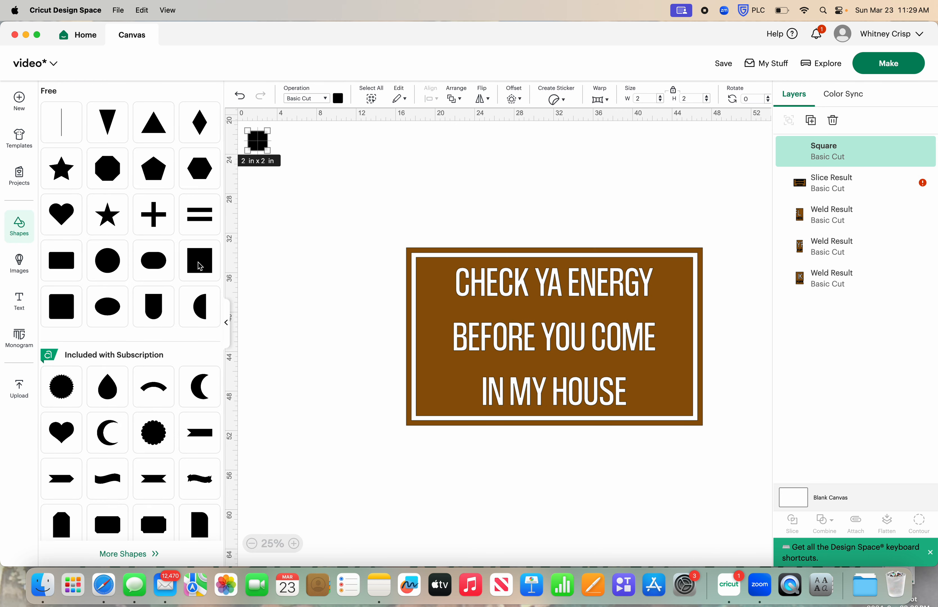
{"action": "left_click", "coordinate": [229, 324]}
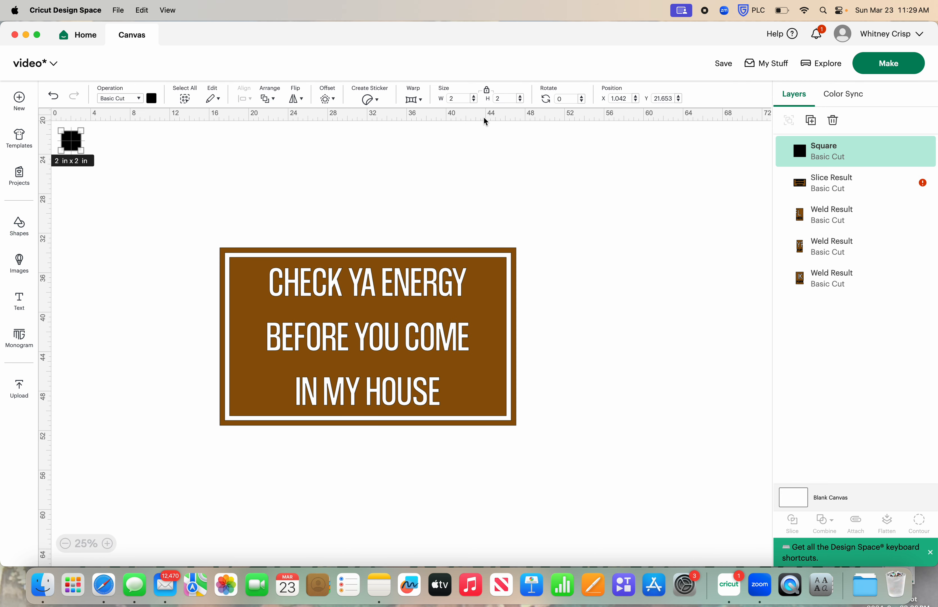
{"action": "left_click", "coordinate": [488, 92]}
{"action": "left_click", "coordinate": [458, 99]}
{"action": "type", "text": "11.5"}
{"action": "key", "text": "Tab"}
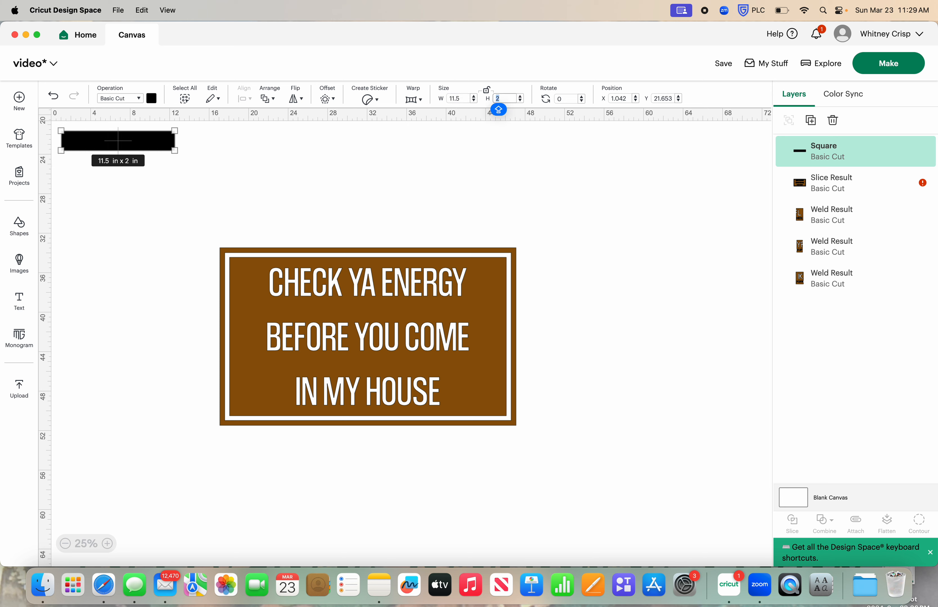
{"action": "type", "text": "22.5"}
{"action": "key", "text": "Return"}
- Shift the doormat stencil away from the black rectangle and duplicate that rectangle twice
{"action": "left_click_drag", "start_coordinate": [388, 308], "coordinate": [414, 299]}
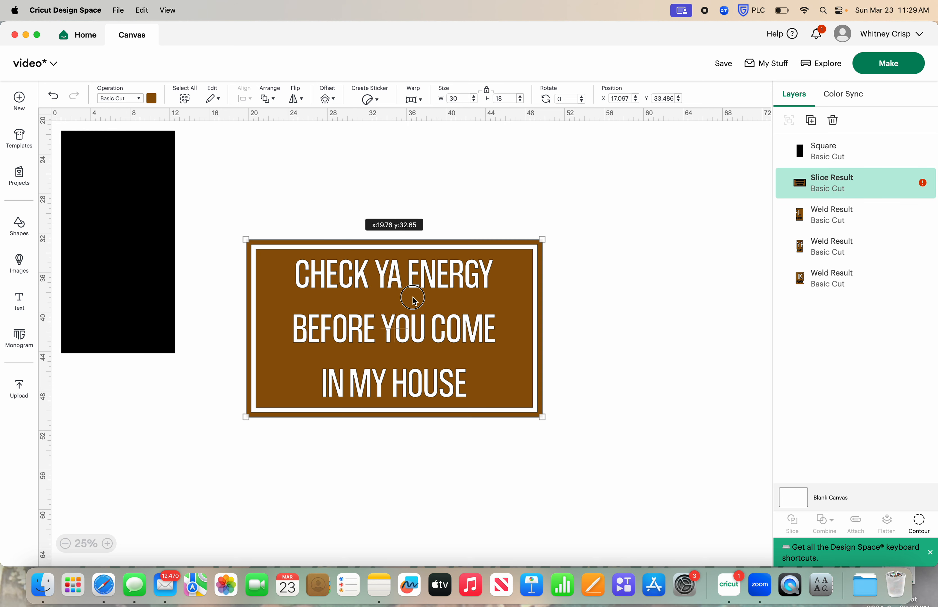
{"action": "left_click", "coordinate": [156, 211]}
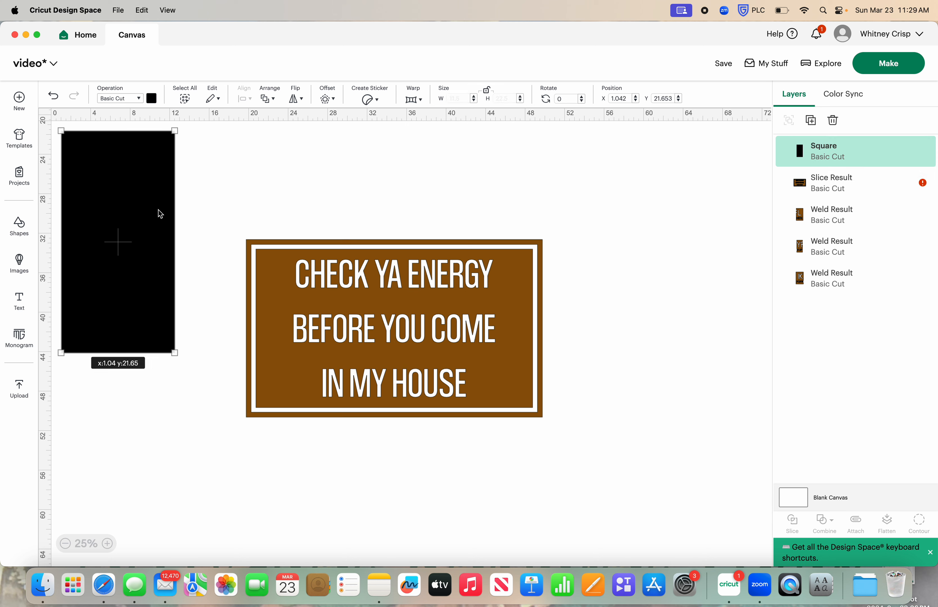
{"action": "left_click", "coordinate": [812, 121]}
{"action": "left_click", "coordinate": [812, 121]}
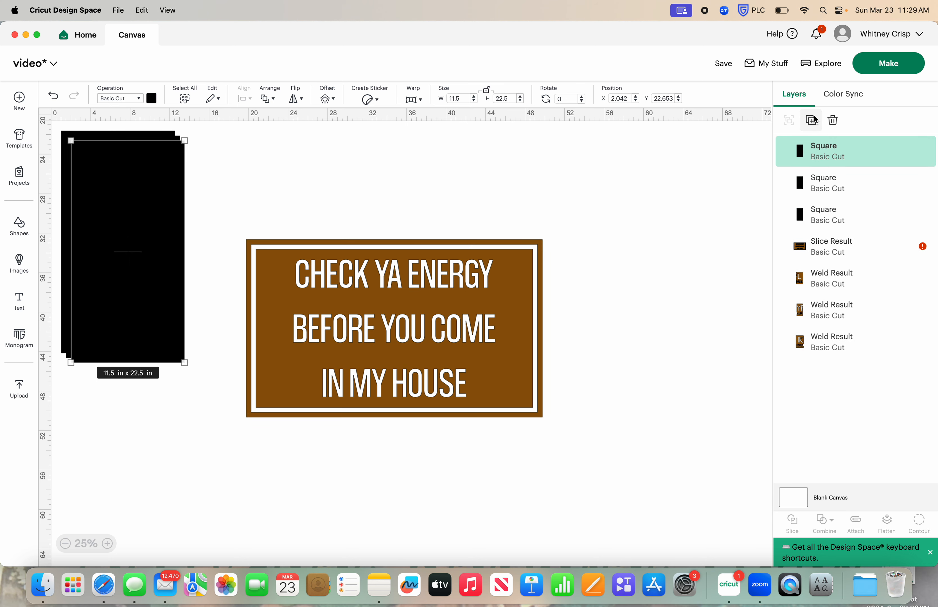
- Place one black rectangle behind the stencil's left part, slightly overhanging the stencil's left and top edges
{"action": "left_click_drag", "start_coordinate": [138, 203], "coordinate": [315, 306]}
{"action": "left_click", "coordinate": [268, 100]}
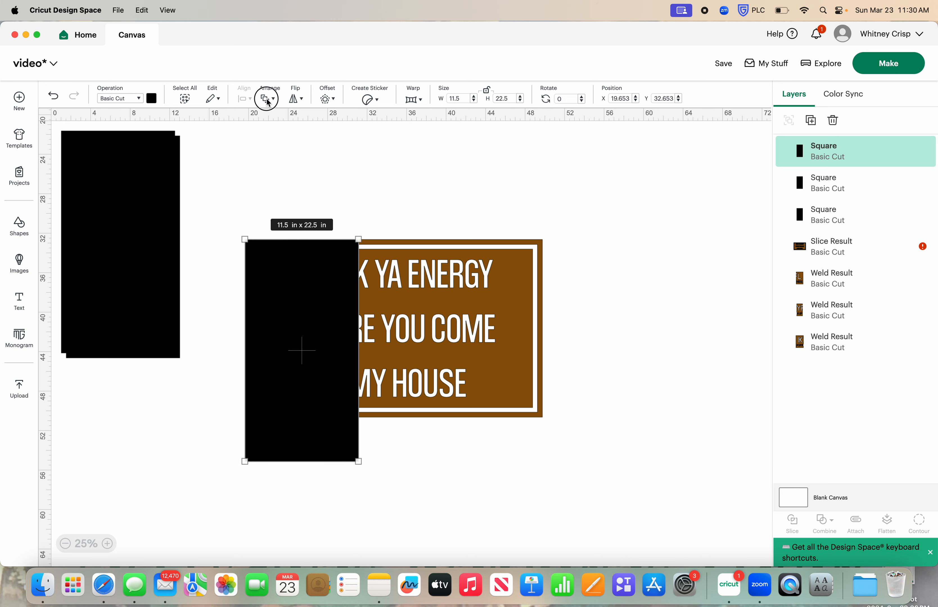
{"action": "left_click", "coordinate": [280, 177]}
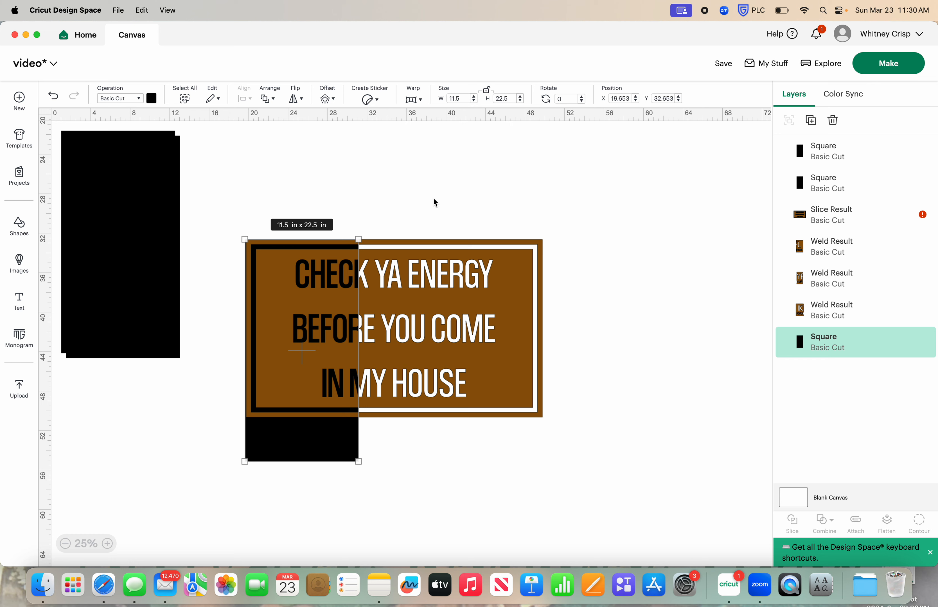
{"action": "left_click_drag", "start_coordinate": [320, 430], "coordinate": [317, 435]}
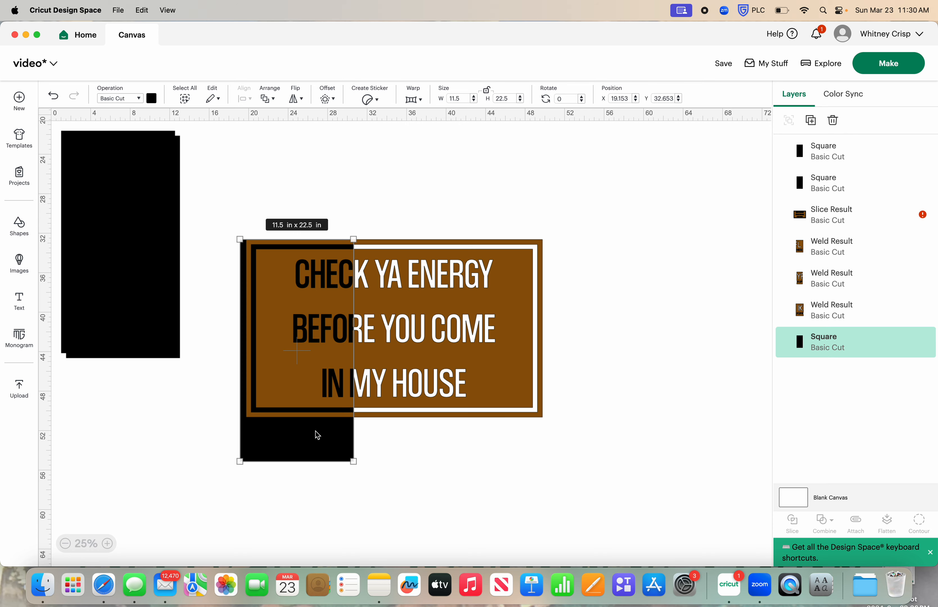
{"action": "left_click", "coordinate": [108, 544]}
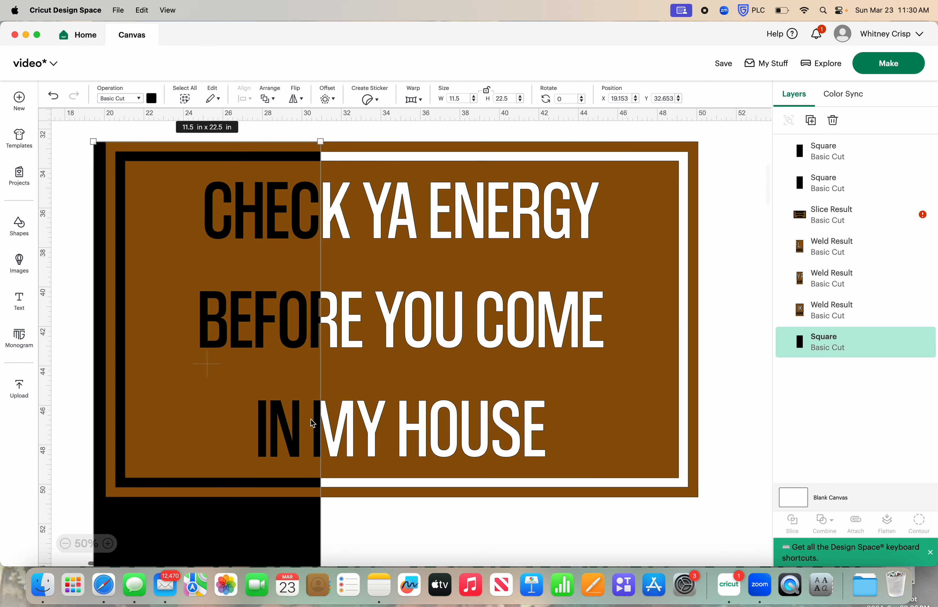
{"action": "scroll", "coordinate": [311, 419], "scroll_direction": "left", "scroll_amount": 2}
{"action": "scroll", "coordinate": [310, 420], "scroll_direction": "up", "scroll_amount": 1}
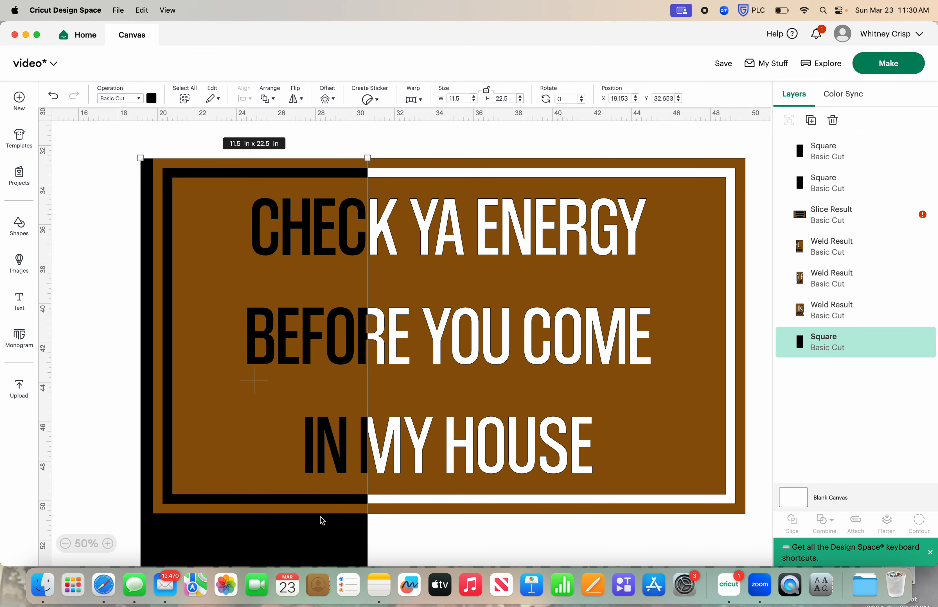
{"action": "left_click_drag", "start_coordinate": [323, 520], "coordinate": [322, 520]}
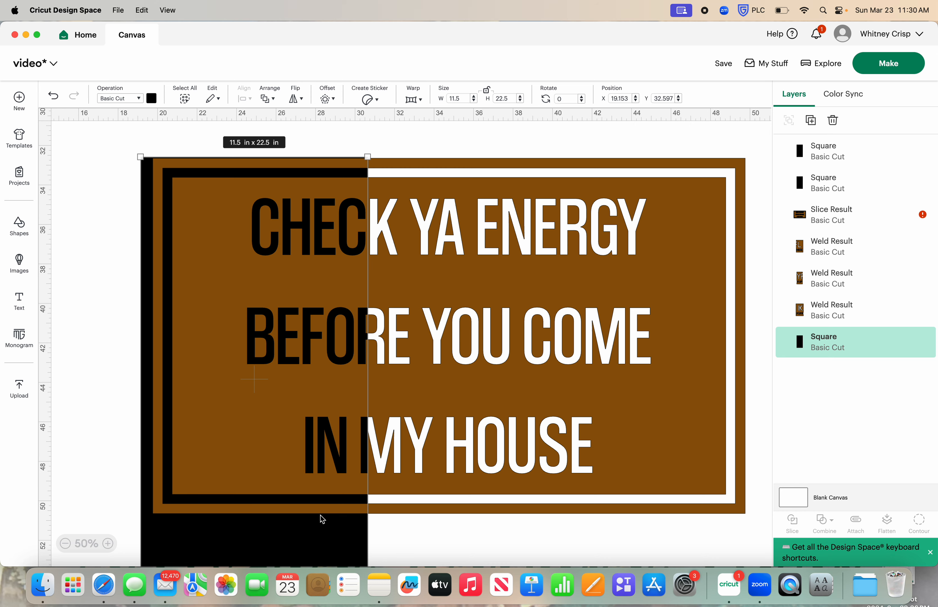
- Slice the stencil's left section off with the black rectangle, pull the pieces apart and delete the black leftovers
{"action": "left_click_drag", "start_coordinate": [300, 132], "coordinate": [343, 507]}
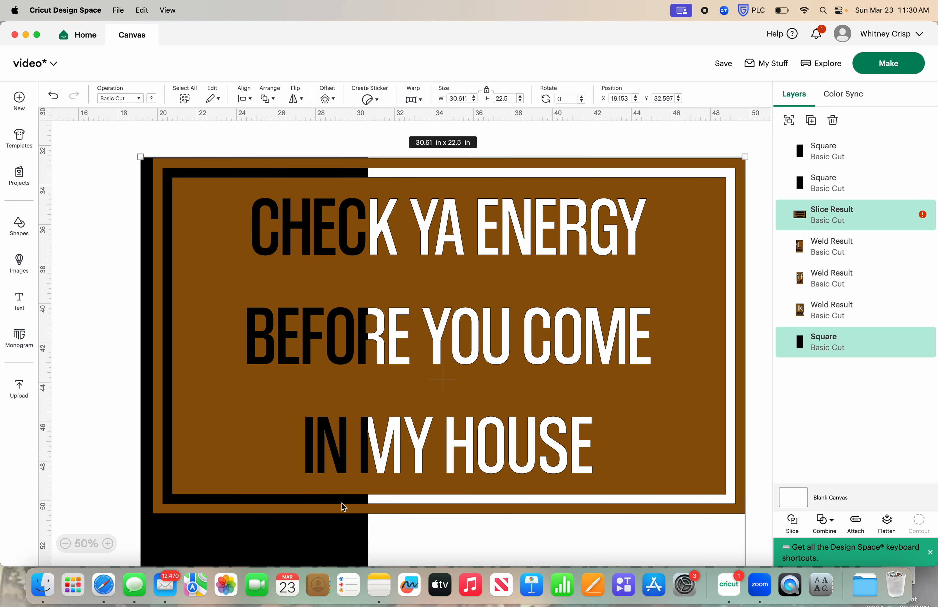
{"action": "left_click", "coordinate": [793, 523]}
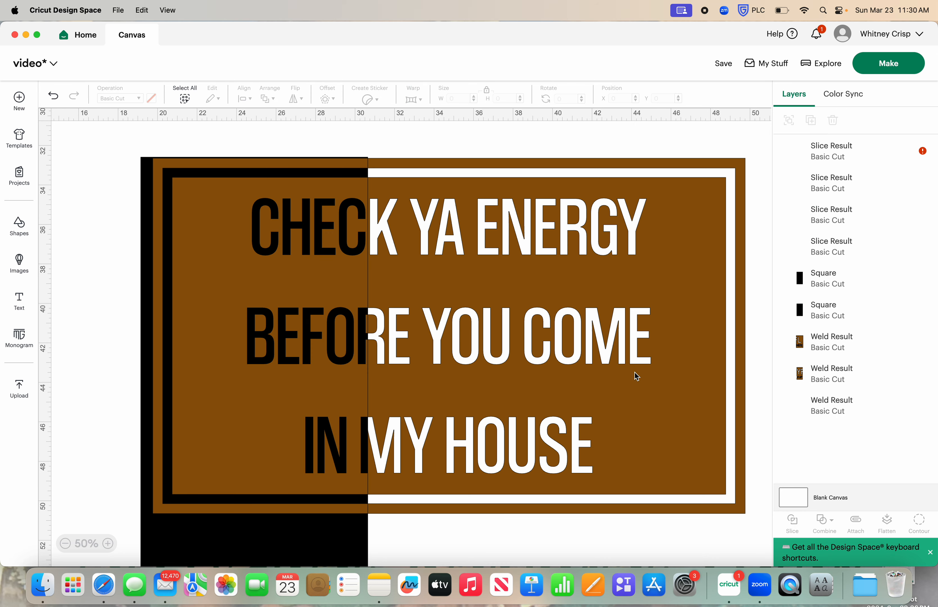
{"action": "left_click_drag", "start_coordinate": [584, 335], "coordinate": [610, 336]}
{"action": "left_click_drag", "start_coordinate": [292, 312], "coordinate": [341, 201]}
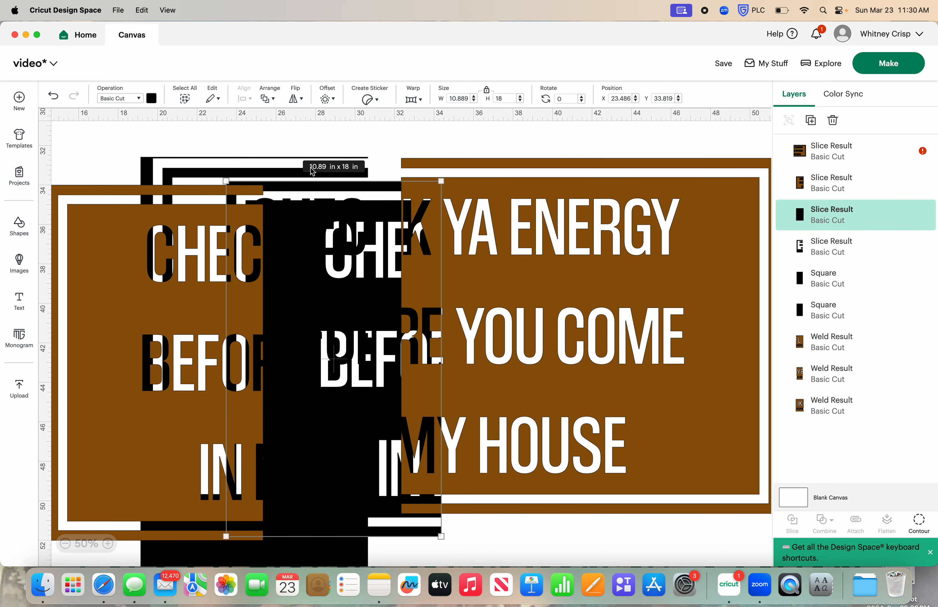
{"action": "left_click_drag", "start_coordinate": [322, 141], "coordinate": [327, 269]}
{"action": "left_click", "coordinate": [833, 116]}
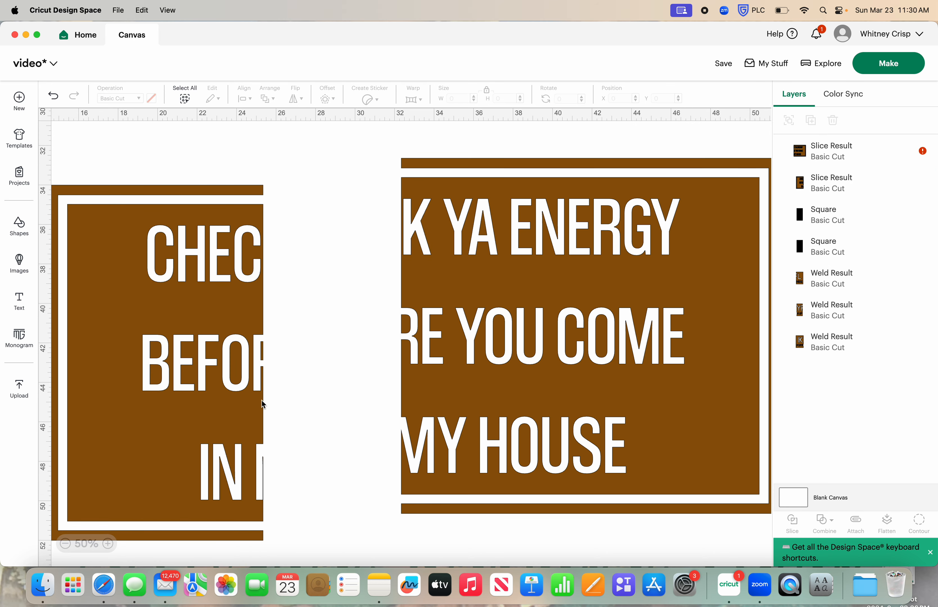
- Slice the right section off the larger stencil piece with a second black rectangle and delete the leftovers
{"action": "left_click", "coordinate": [69, 544]}
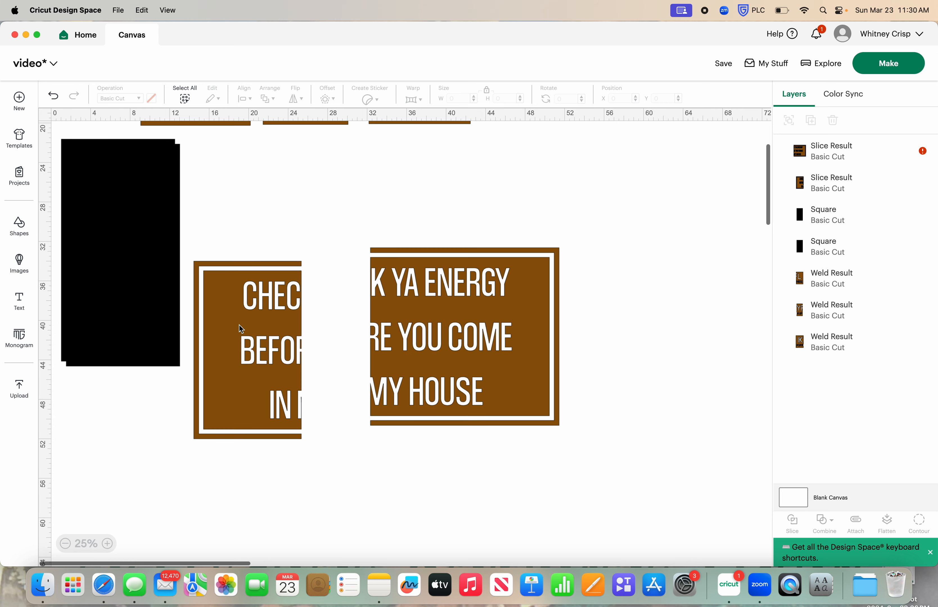
{"action": "left_click_drag", "start_coordinate": [252, 343], "coordinate": [266, 343]}
{"action": "left_click_drag", "start_coordinate": [134, 224], "coordinate": [517, 323]}
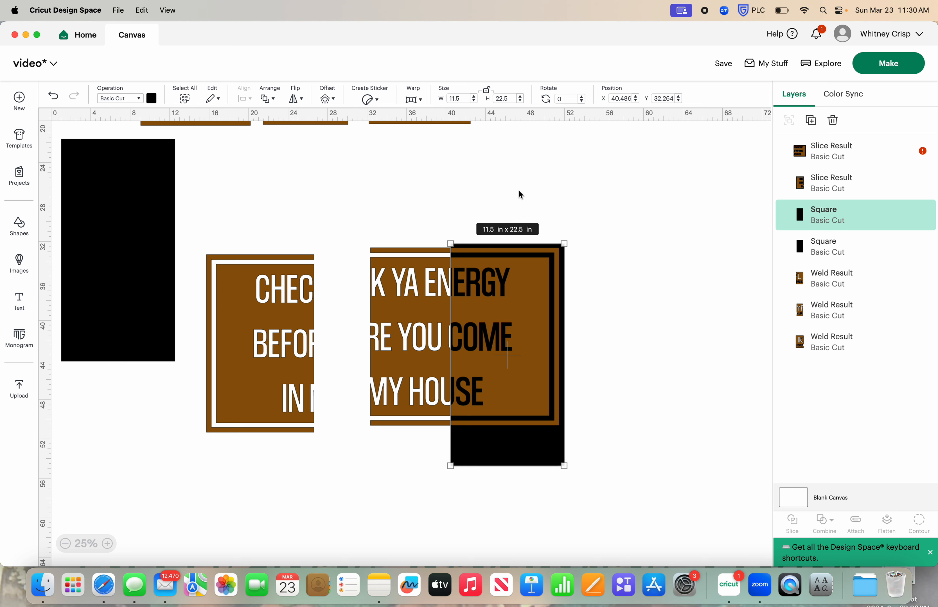
{"action": "left_click_drag", "start_coordinate": [519, 195], "coordinate": [515, 297]}
{"action": "left_click", "coordinate": [793, 522]}
{"action": "left_click", "coordinate": [832, 127]}
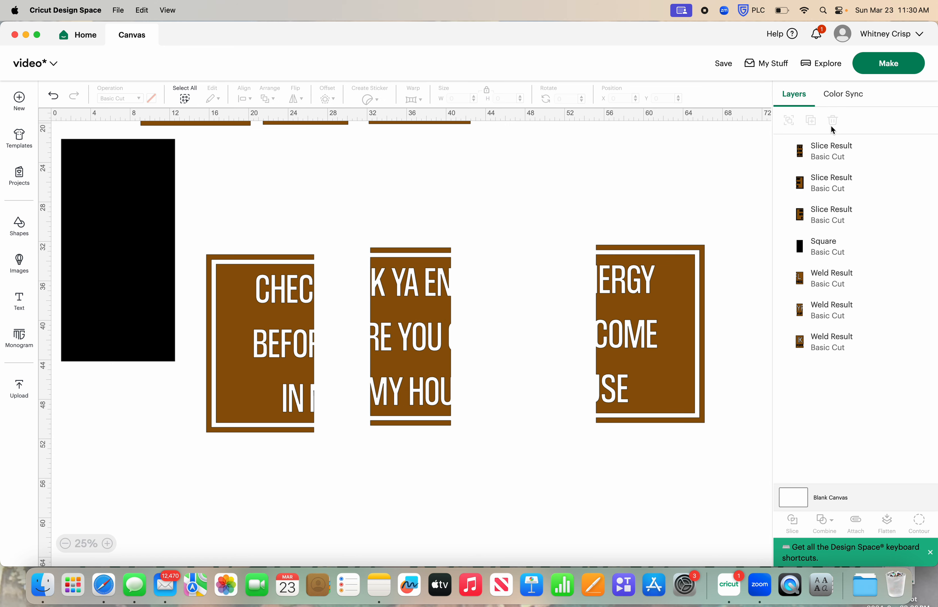
- Shift the left and middle stencil sections right, then place the black rectangle over the left section and bring it to the front
{"action": "left_click_drag", "start_coordinate": [384, 306], "coordinate": [421, 317]}
{"action": "left_click_drag", "start_coordinate": [279, 323], "coordinate": [313, 323]}
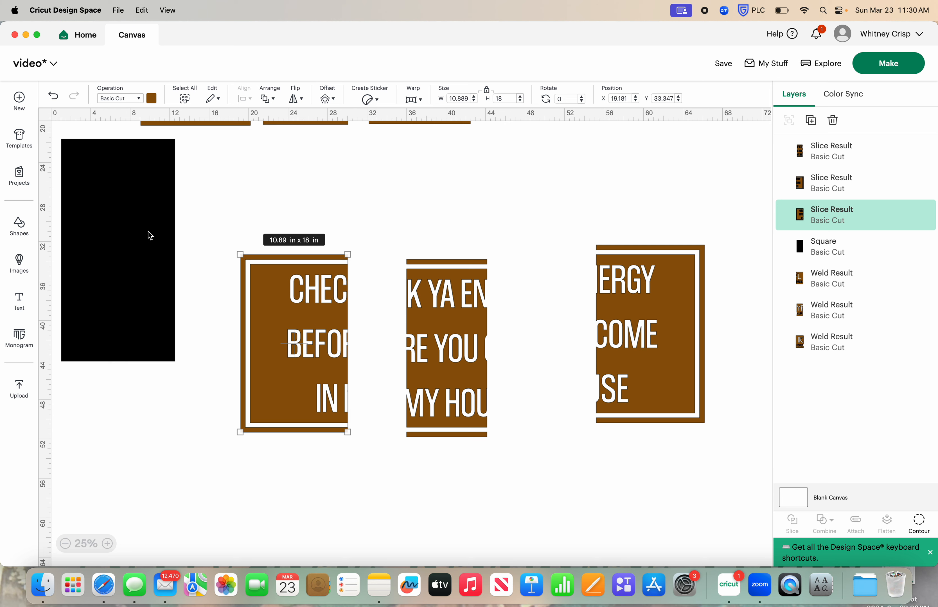
{"action": "left_click_drag", "start_coordinate": [149, 234], "coordinate": [382, 302]}
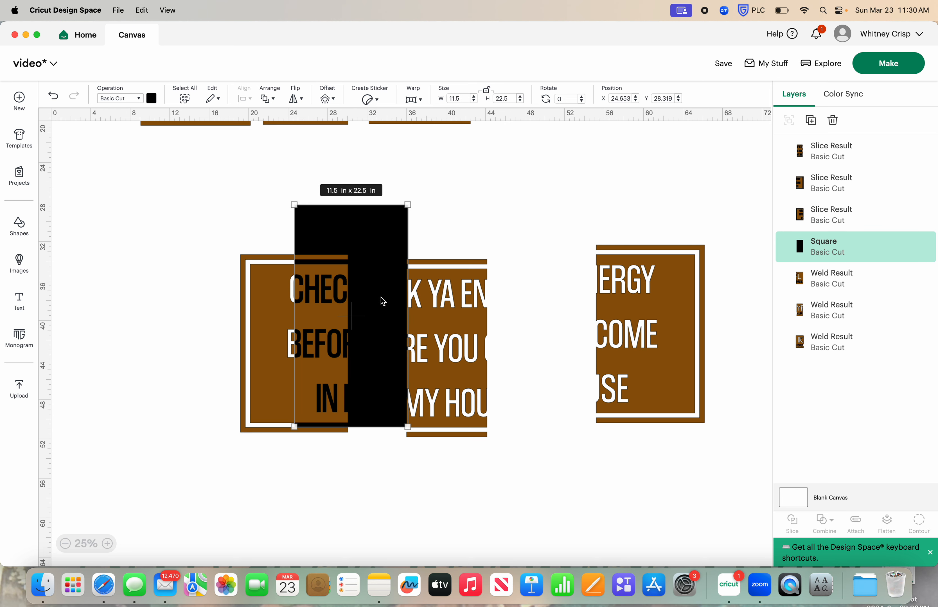
{"action": "left_click", "coordinate": [268, 98]}
{"action": "left_click", "coordinate": [286, 119]}
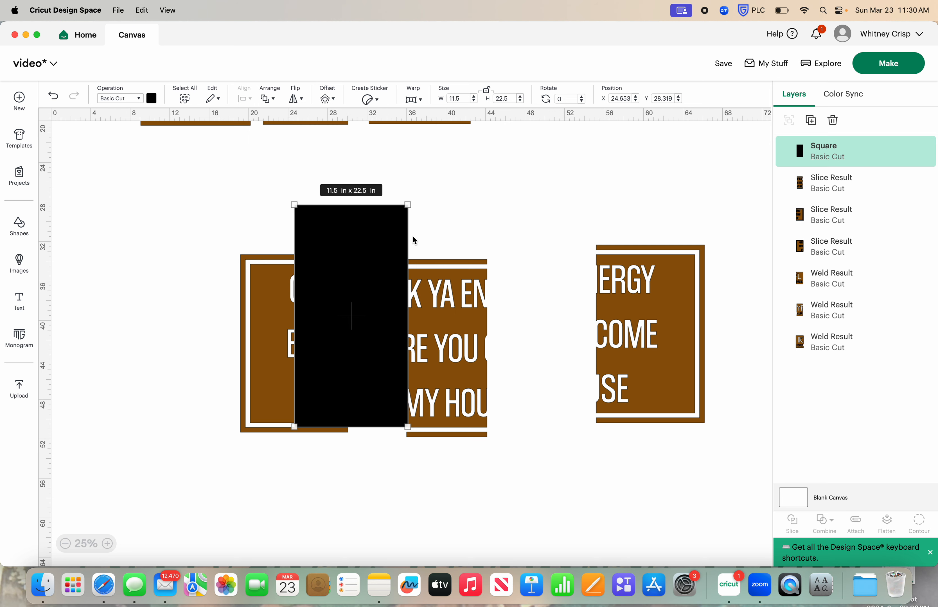
- Resize the black rectangle into a thin horizontal bar 2 in wide and 0.12 in high
{"action": "left_click", "coordinate": [458, 99]}
{"action": "type", "text": "2"}
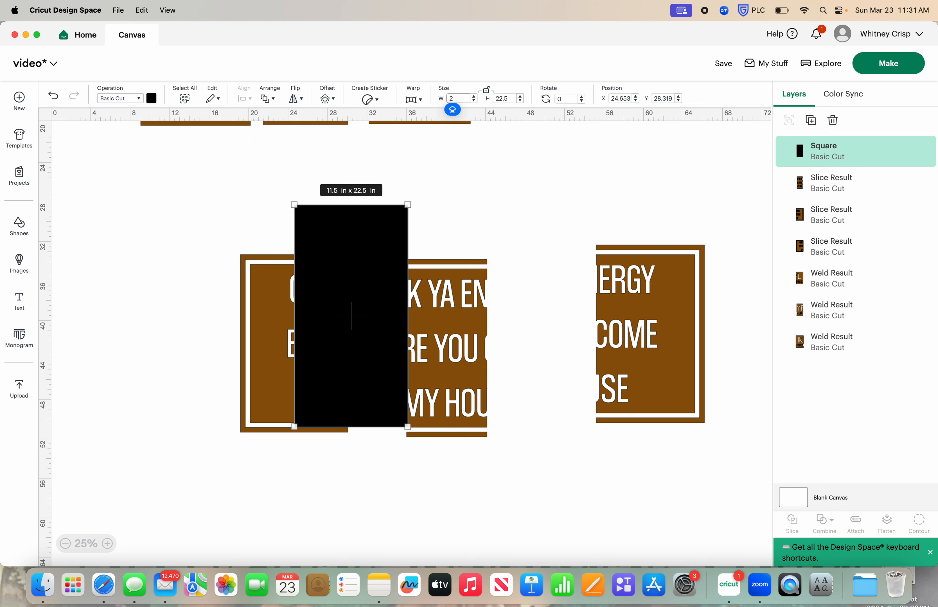
{"action": "key", "text": "Tab"}
{"action": "type", "text": "."}
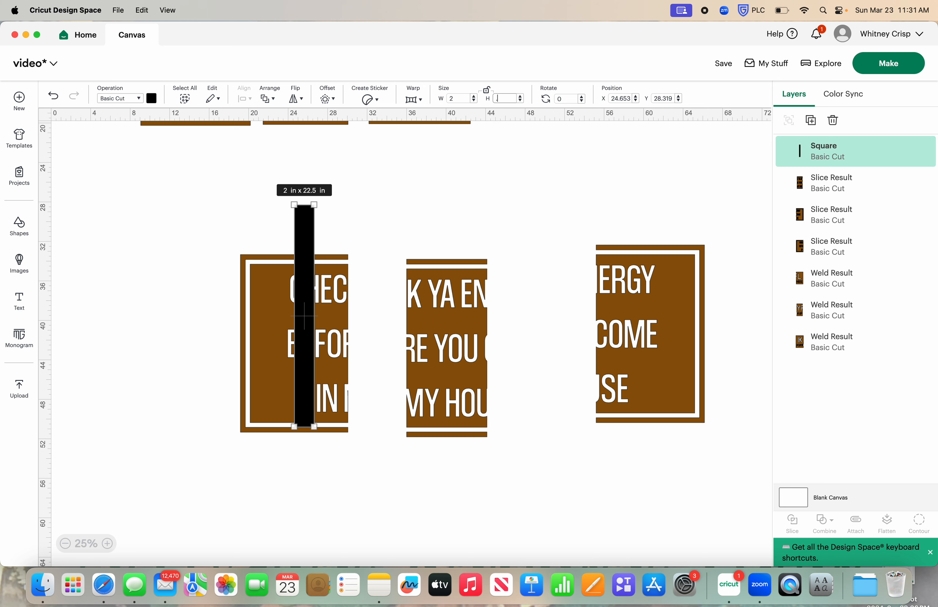
{"action": "key", "text": "Return"}
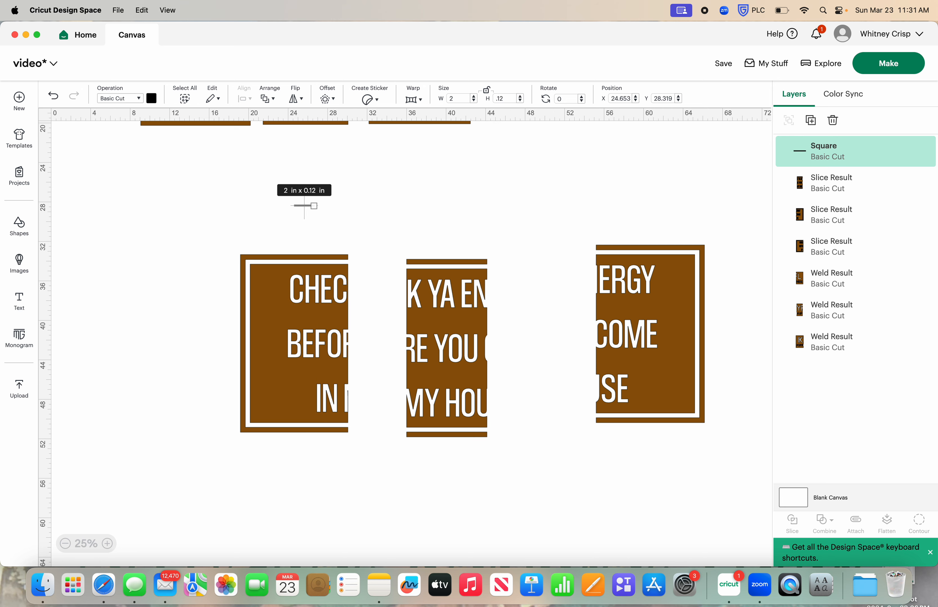
- Place the thin bar across the sliced R of BEFORE at the left section's cut edge
{"action": "left_click", "coordinate": [108, 543]}
{"action": "scroll", "coordinate": [233, 360], "scroll_direction": "down", "scroll_amount": 3}
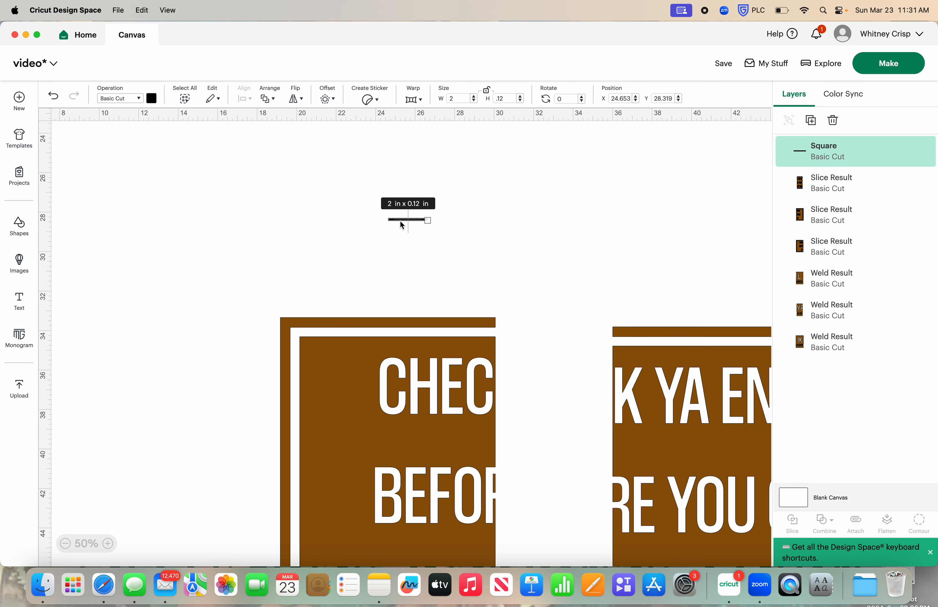
{"action": "left_click_drag", "start_coordinate": [402, 225], "coordinate": [426, 431]}
{"action": "left_click", "coordinate": [109, 544]}
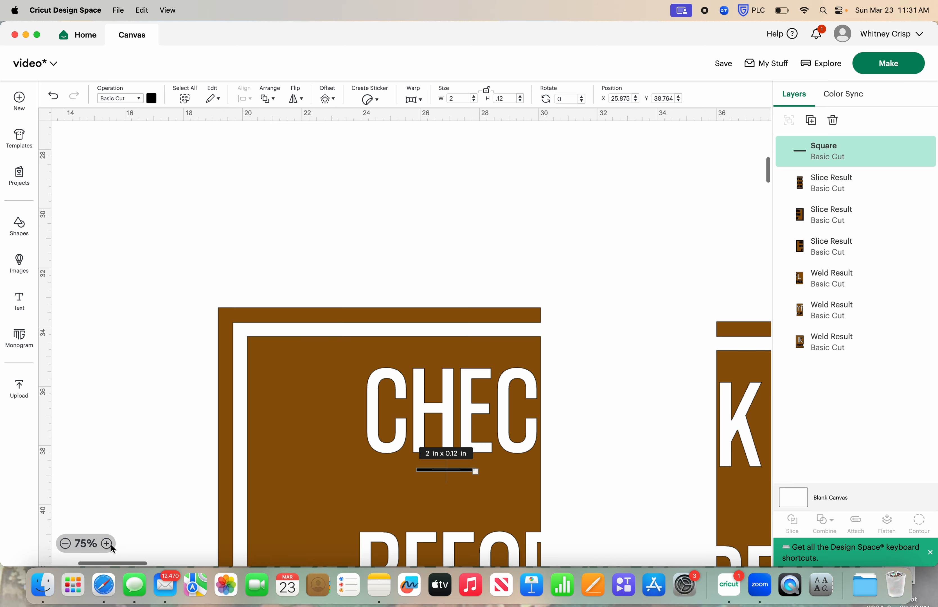
{"action": "left_click", "coordinate": [65, 546]}
{"action": "scroll", "coordinate": [325, 392], "scroll_direction": "down", "scroll_amount": 5}
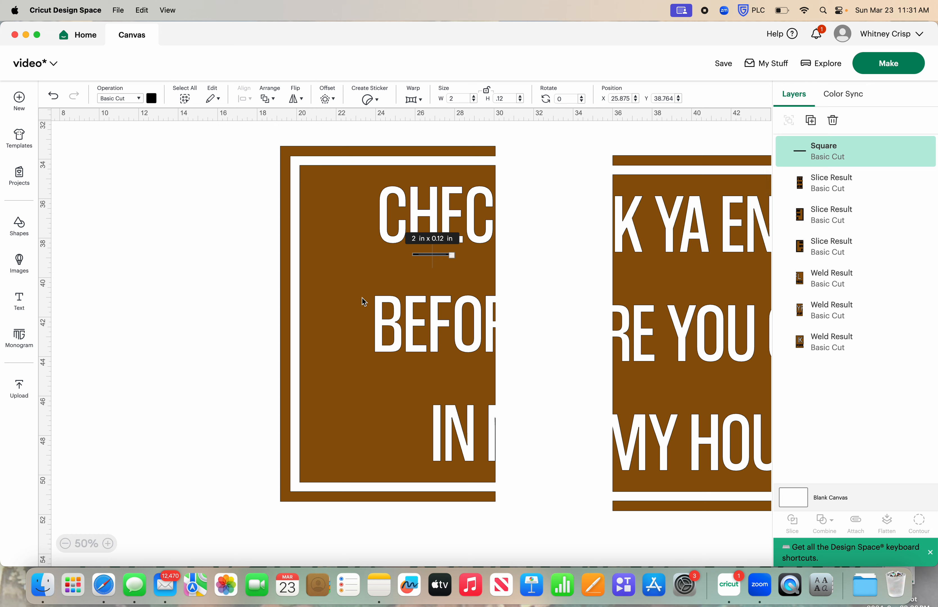
{"action": "left_click", "coordinate": [434, 255]}
{"action": "left_click_drag", "start_coordinate": [434, 257], "coordinate": [414, 267]}
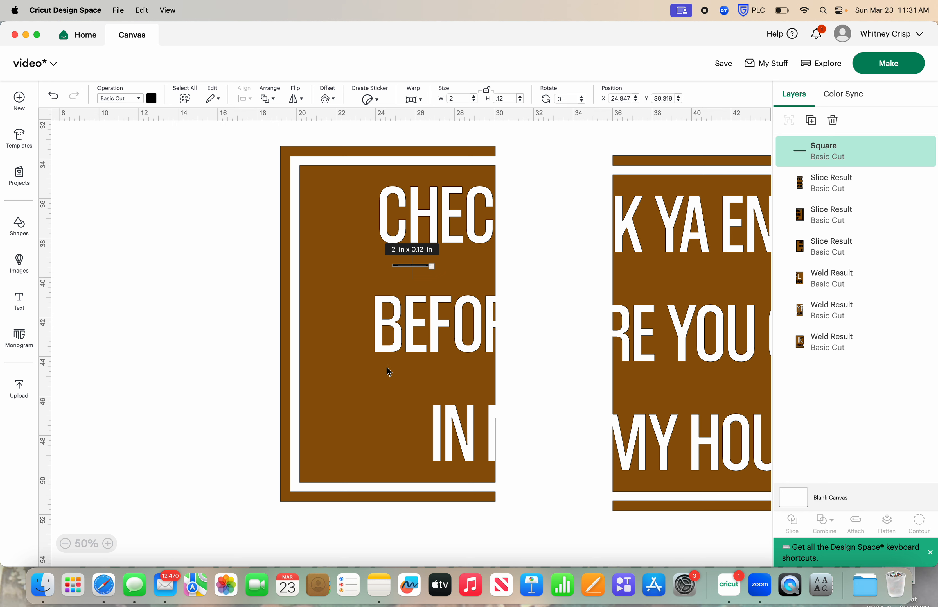
{"action": "scroll", "coordinate": [387, 368], "scroll_direction": "right", "scroll_amount": 2}
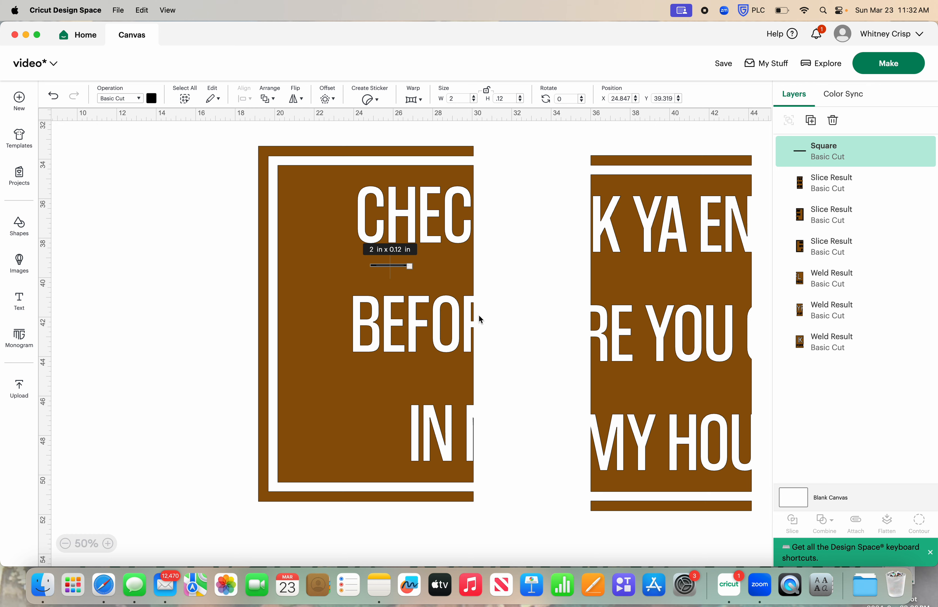
{"action": "left_click_drag", "start_coordinate": [394, 267], "coordinate": [485, 314]}
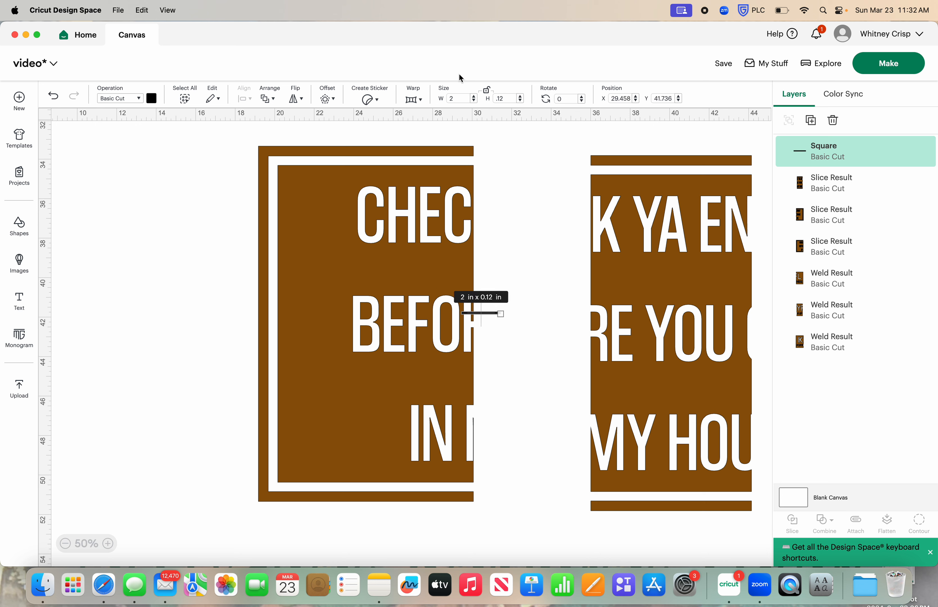
- Shorten the bar on the sliced R to 0.6 in wide
{"action": "left_click", "coordinate": [475, 101]}
{"action": "left_click", "coordinate": [474, 103]}
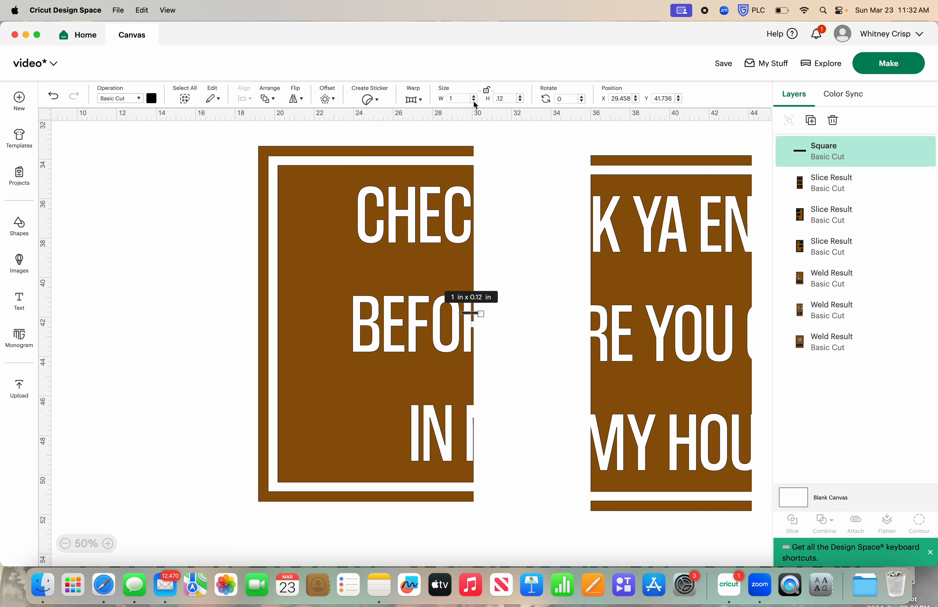
{"action": "left_click", "coordinate": [474, 103]}
{"action": "left_click", "coordinate": [474, 103]}
{"action": "left_click", "coordinate": [474, 103]}
{"action": "left_click", "coordinate": [489, 225]}
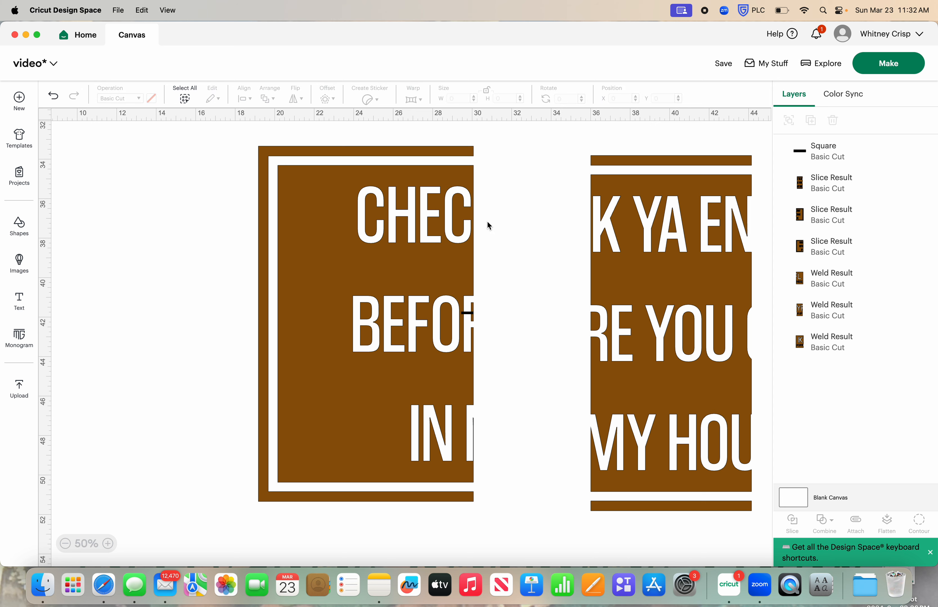
- Lengthen the bar slightly so it extends past the left section's cut edge
{"action": "left_click", "coordinate": [108, 544]}
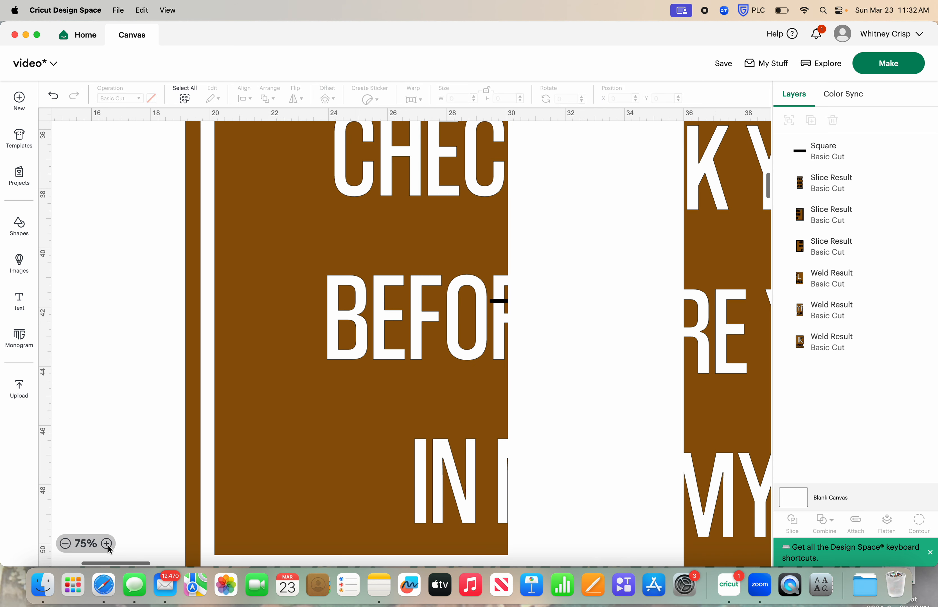
{"action": "left_click", "coordinate": [506, 300]}
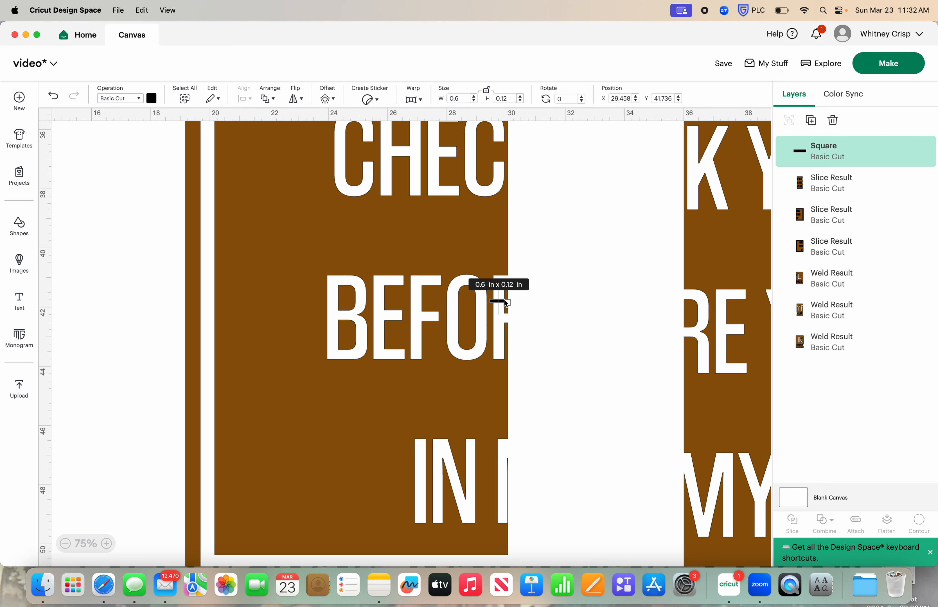
{"action": "left_click", "coordinate": [626, 265]}
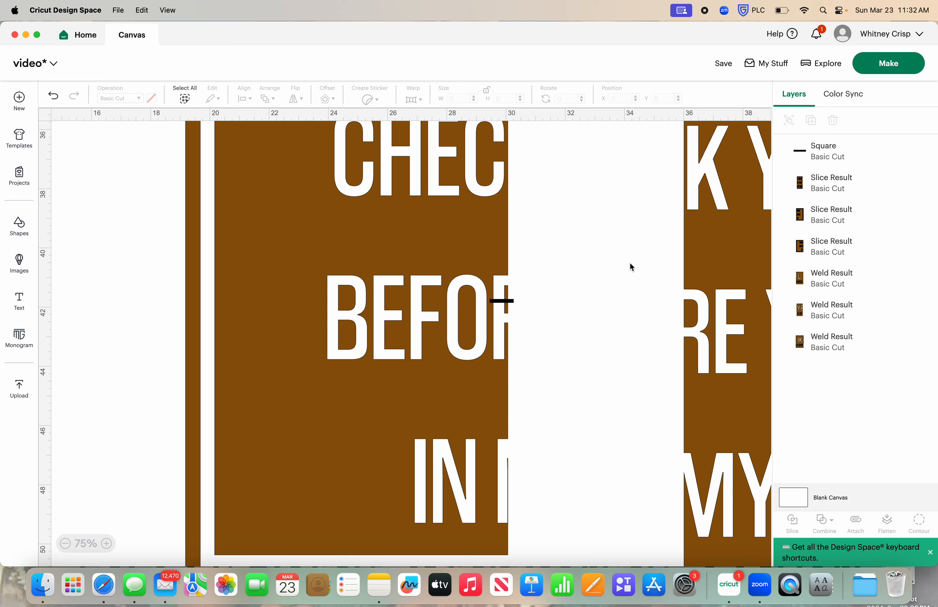
- Move the middle section close to the left section's cut edge and set the bar's width back to 0.6 in
{"action": "left_click_drag", "start_coordinate": [728, 347], "coordinate": [579, 343]}
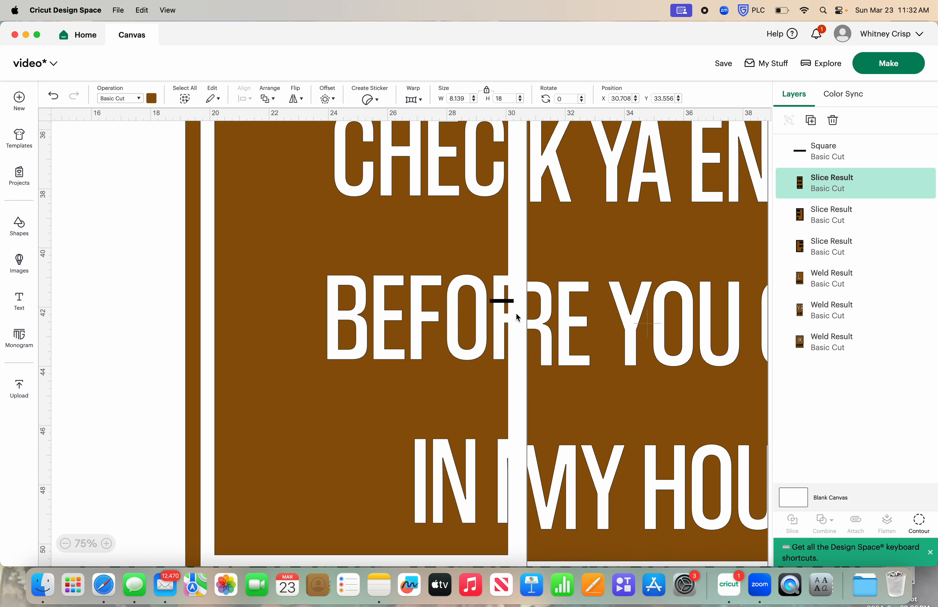
{"action": "left_click", "coordinate": [501, 302]}
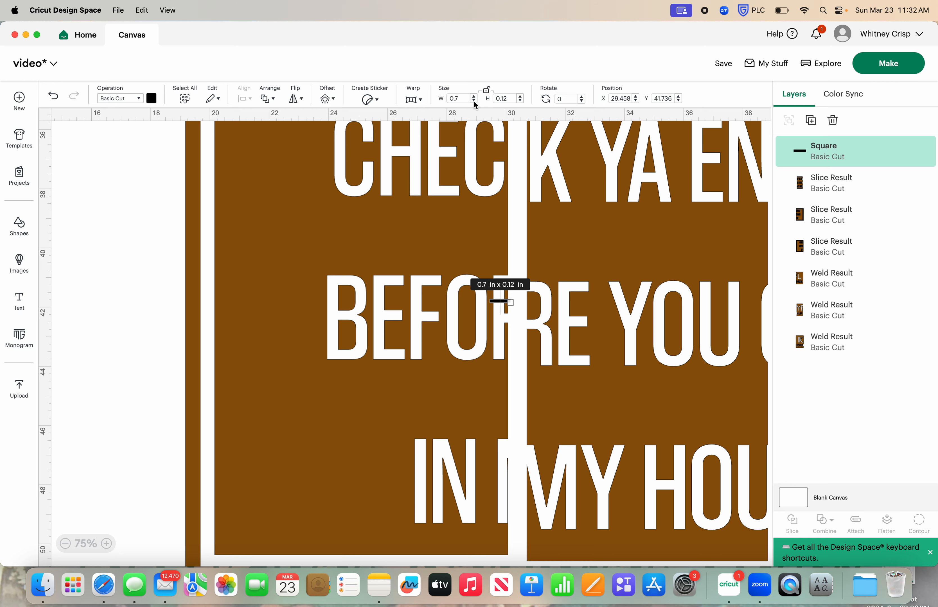
{"action": "left_click", "coordinate": [130, 301]}
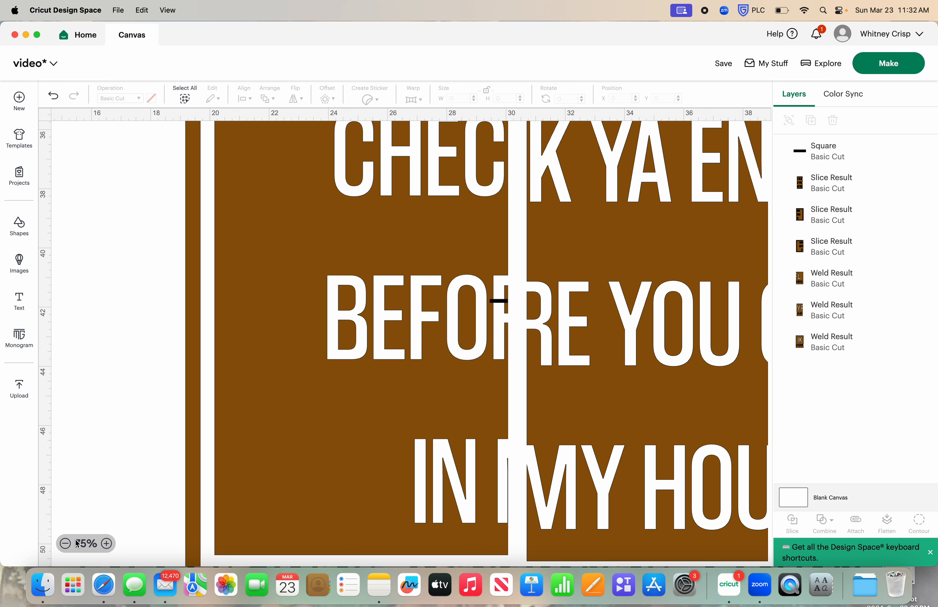
{"action": "left_click", "coordinate": [66, 544]}
{"action": "left_click", "coordinate": [610, 309]}
{"action": "left_click_drag", "start_coordinate": [609, 307], "coordinate": [611, 306]}
{"action": "left_click", "coordinate": [701, 291]}
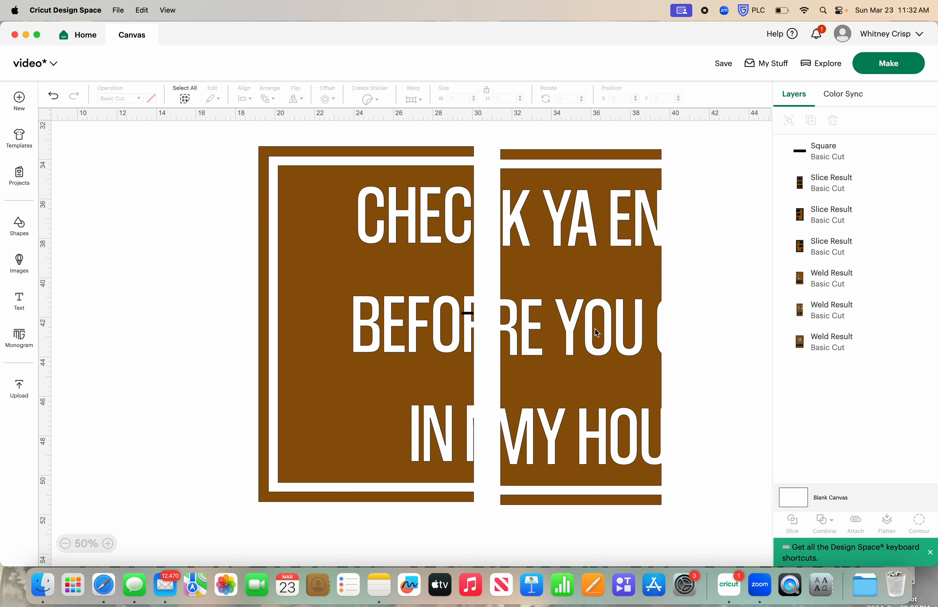
- Move the right stencil section close to the middle section, leaving a small gap between them
{"action": "scroll", "coordinate": [626, 439], "scroll_direction": "right", "scroll_amount": 5}
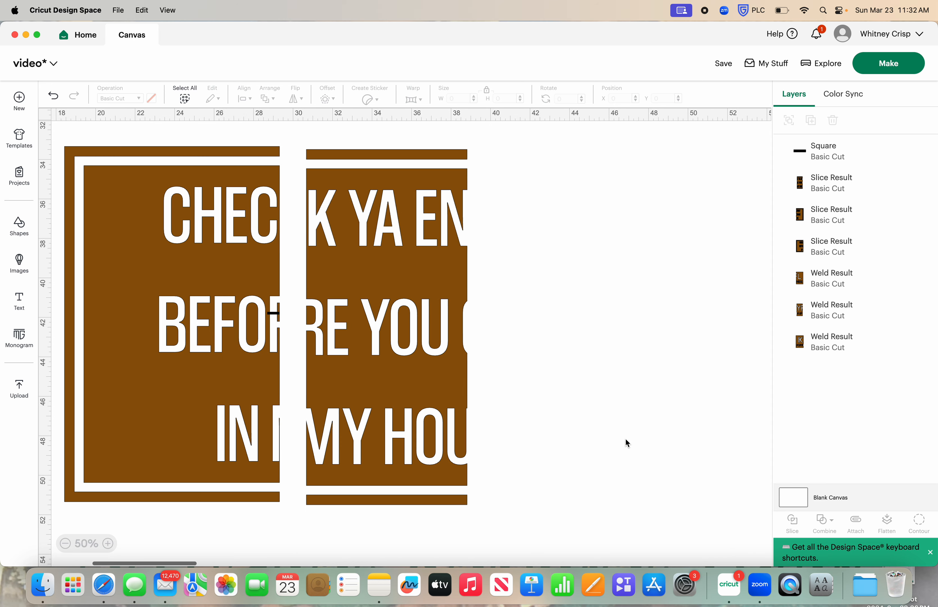
{"action": "scroll", "coordinate": [690, 407], "scroll_direction": "right", "scroll_amount": 4}
{"action": "left_click_drag", "start_coordinate": [691, 400], "coordinate": [414, 409]}
{"action": "left_click", "coordinate": [599, 342]}
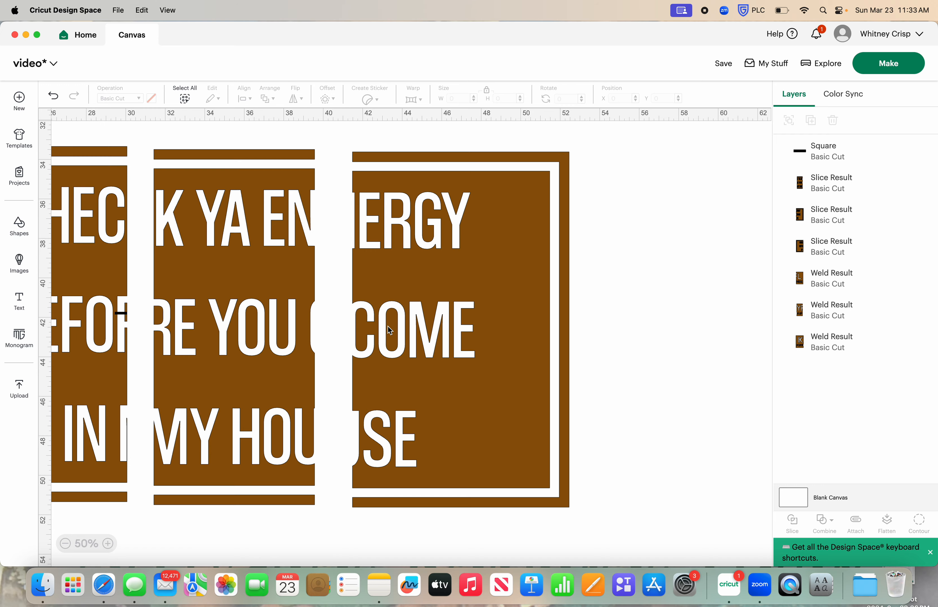
{"action": "scroll", "coordinate": [388, 326], "scroll_direction": "left", "scroll_amount": 5}
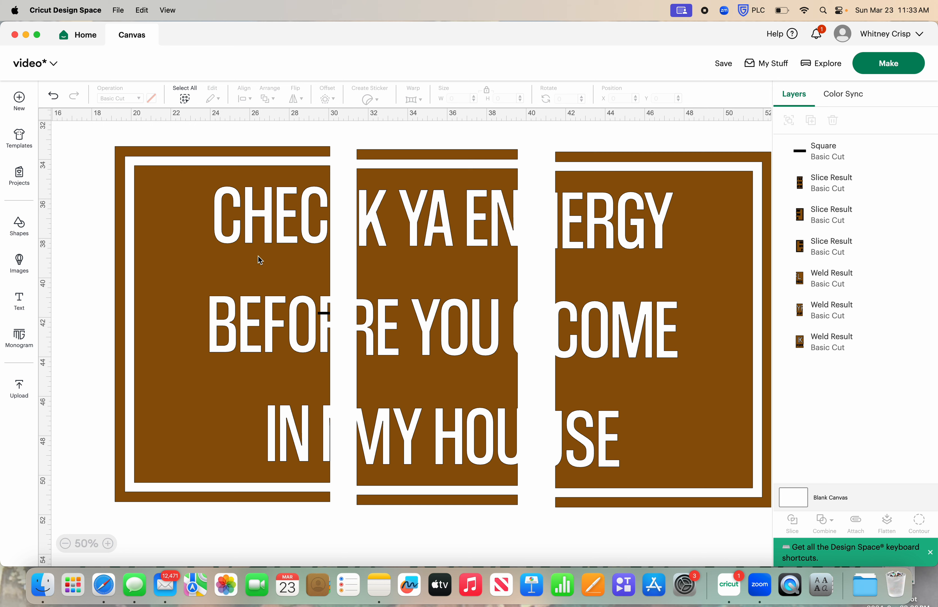
- Move the bar above CHECK in the left section and resize it to 0.12 in wide by 3 in high
{"action": "left_click_drag", "start_coordinate": [329, 319], "coordinate": [250, 183]}
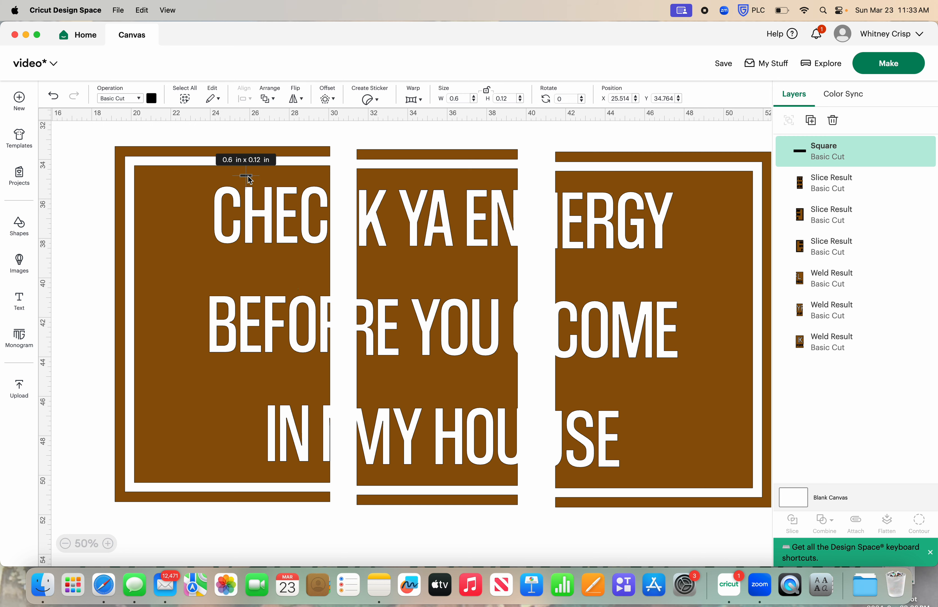
{"action": "left_click", "coordinate": [459, 96]}
{"action": "key", "text": "BackSpace"}
{"action": "key", "text": "BackSpace"}
{"action": "key", "text": "BackSpace"}
{"action": "type", "text": ".12"}
{"action": "key", "text": "Tab"}
{"action": "type", "text": "3"}
{"action": "key", "text": "Return"}
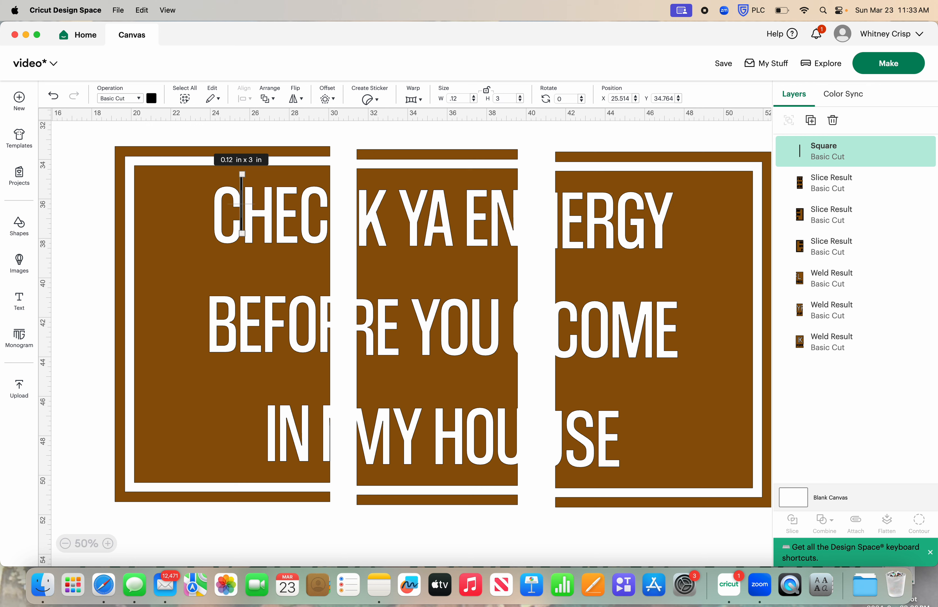
- Set the vertical bar's height to 2 in and place it across the left section's upper white border line
{"action": "key", "text": "BackSpace"}
{"action": "type", "text": "2"}
{"action": "key", "text": "Return"}
{"action": "left_click_drag", "start_coordinate": [243, 196], "coordinate": [242, 173]}
{"action": "left_click", "coordinate": [345, 133]}
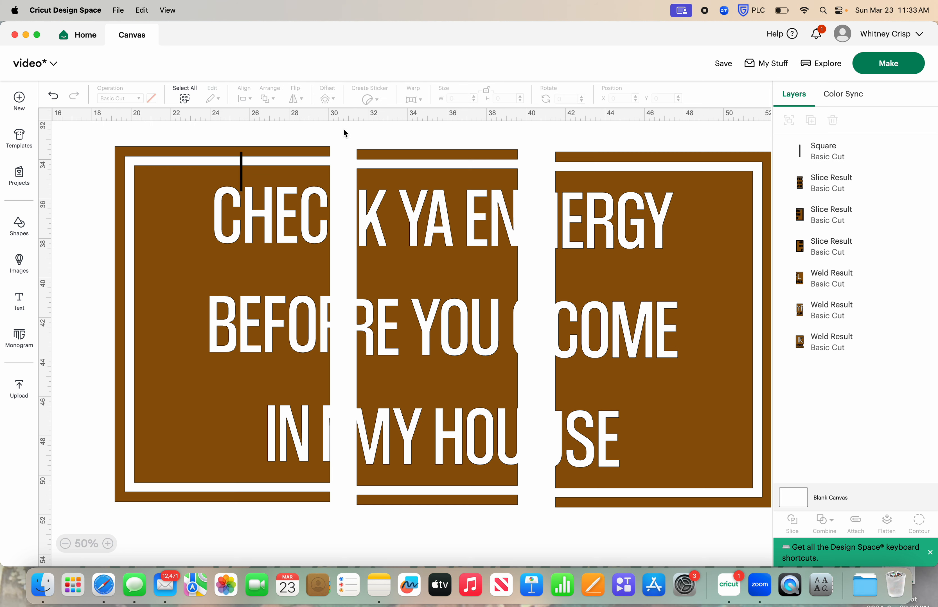
- Duplicate the 0.12 x 2 in vertical bar six times
{"action": "left_click", "coordinate": [242, 178]}
{"action": "left_click", "coordinate": [811, 120]}
{"action": "left_click", "coordinate": [811, 119]}
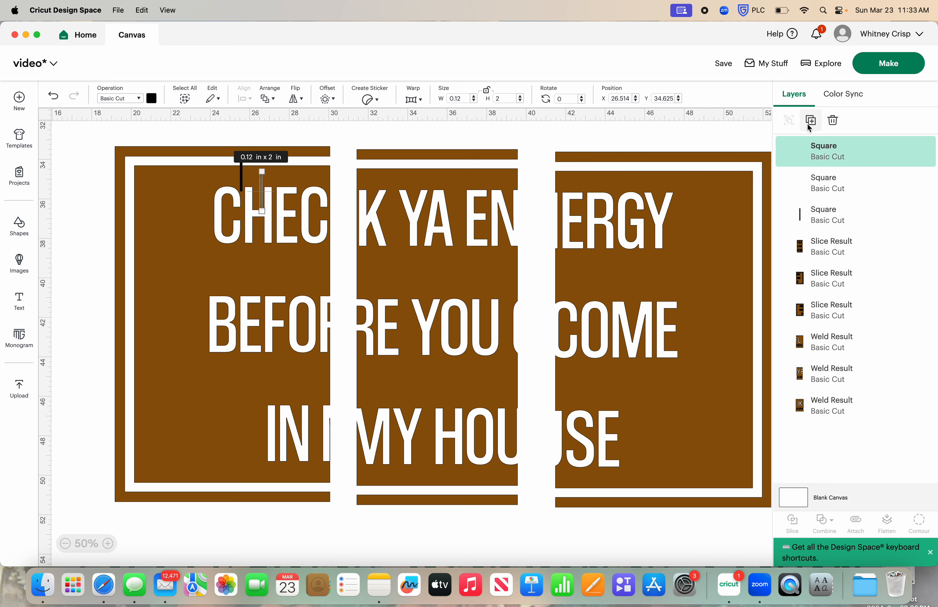
{"action": "left_click", "coordinate": [811, 120]}
{"action": "left_click", "coordinate": [811, 119]}
{"action": "left_click", "coordinate": [811, 120]}
{"action": "left_click", "coordinate": [811, 120]}
- Place bar copies across the remaining upper and lower white border lines of all three sections and delete the spare bar
{"action": "left_click_drag", "start_coordinate": [301, 240], "coordinate": [237, 485]}
{"action": "left_click_drag", "start_coordinate": [292, 237], "coordinate": [455, 194]}
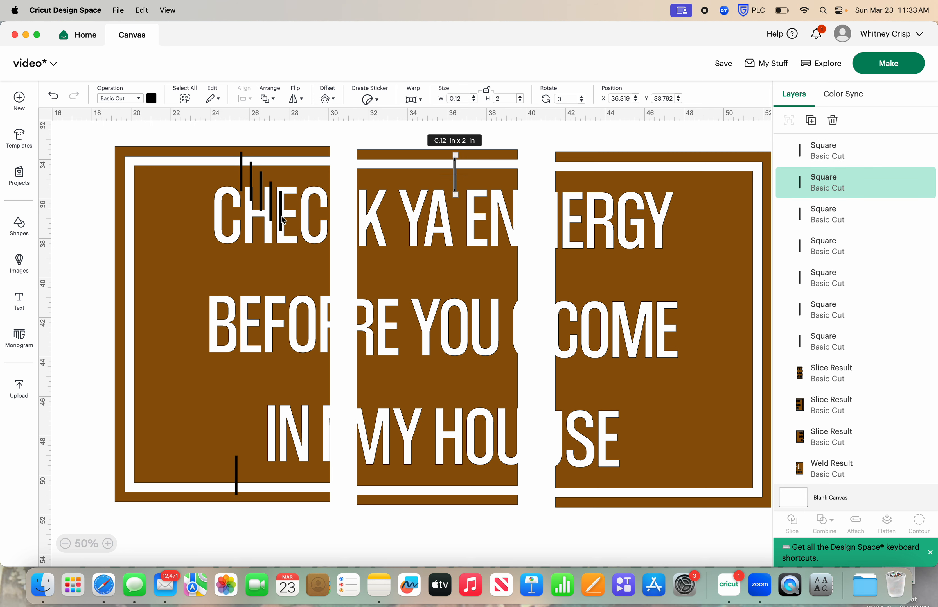
{"action": "left_click_drag", "start_coordinate": [281, 217], "coordinate": [429, 486]}
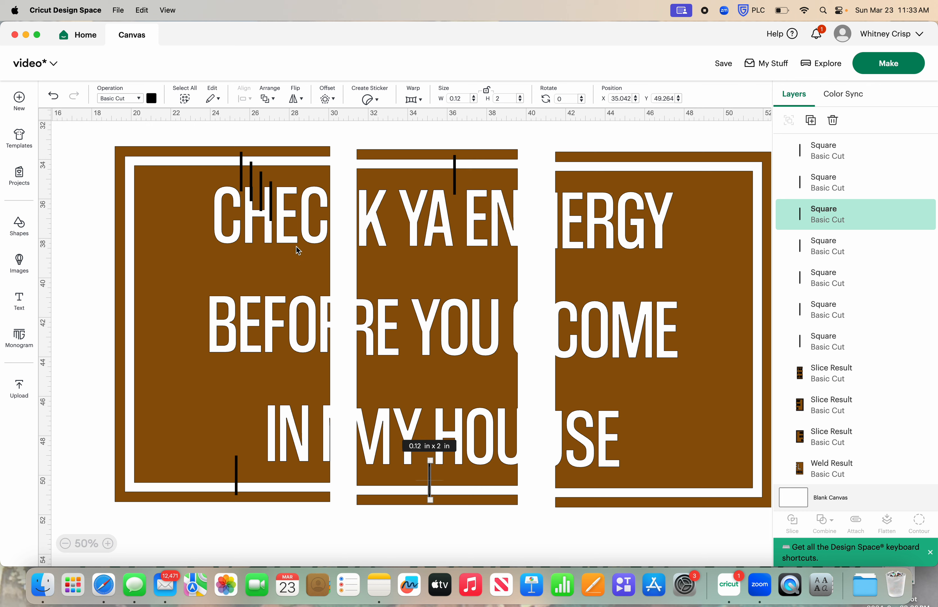
{"action": "left_click_drag", "start_coordinate": [271, 215], "coordinate": [682, 192]}
{"action": "left_click_drag", "start_coordinate": [261, 185], "coordinate": [672, 476]}
{"action": "left_click_drag", "start_coordinate": [252, 179], "coordinate": [111, 216]}
{"action": "left_click", "coordinate": [840, 121]}
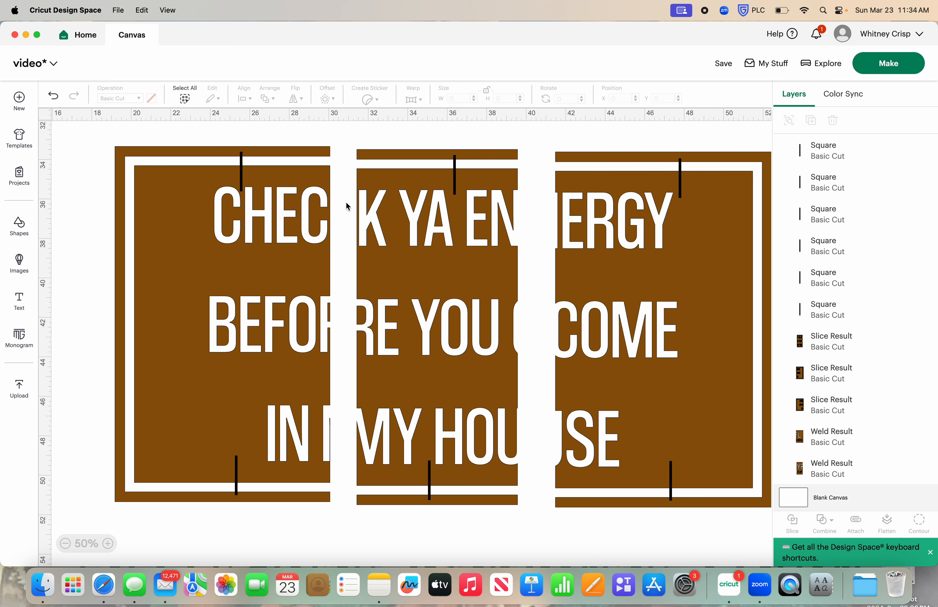
- Weld the left, middle and right stencil sections each with their own two border bars
{"action": "left_click_drag", "start_coordinate": [103, 126], "coordinate": [339, 519]}
{"action": "left_click", "coordinate": [824, 523]}
{"action": "left_click", "coordinate": [848, 407]}
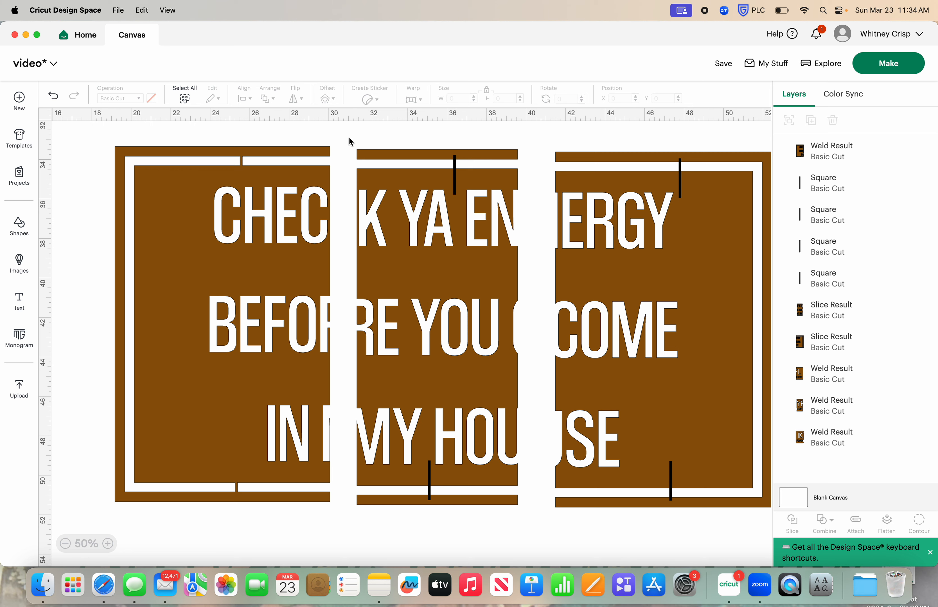
{"action": "left_click_drag", "start_coordinate": [350, 133], "coordinate": [508, 510]}
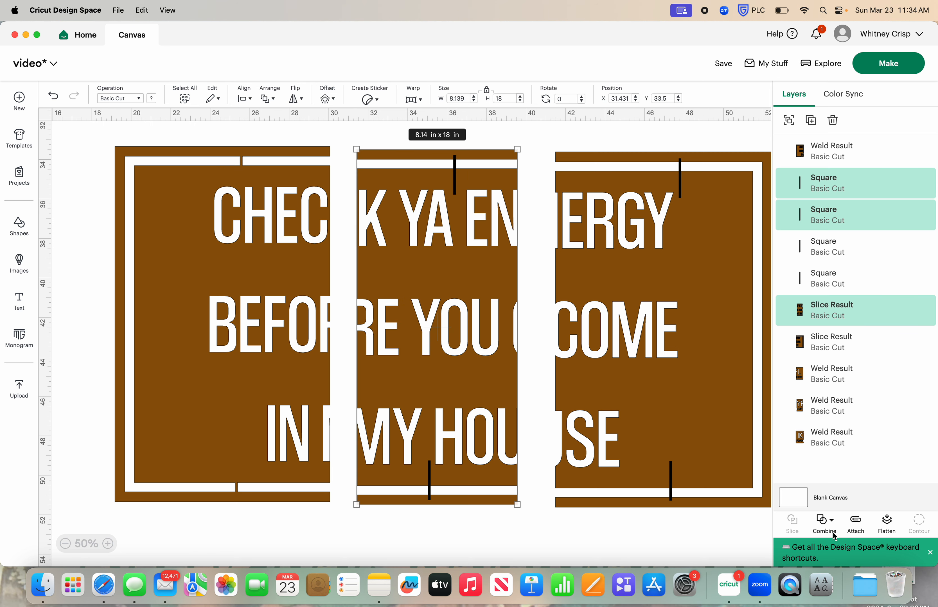
{"action": "left_click", "coordinate": [825, 521]}
{"action": "left_click", "coordinate": [837, 405]}
{"action": "left_click_drag", "start_coordinate": [539, 140], "coordinate": [787, 516]}
{"action": "left_click", "coordinate": [825, 521]}
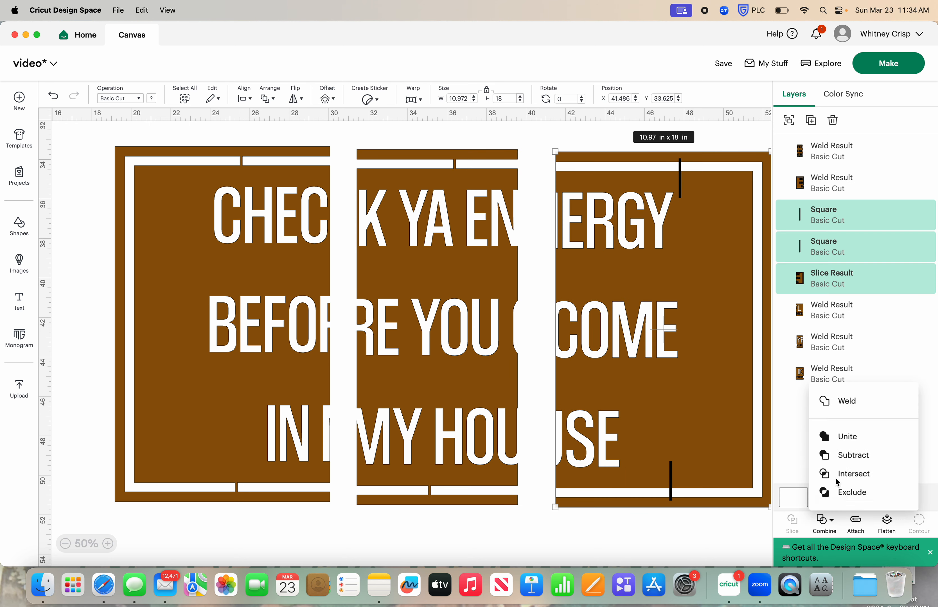
{"action": "left_click", "coordinate": [836, 405]}
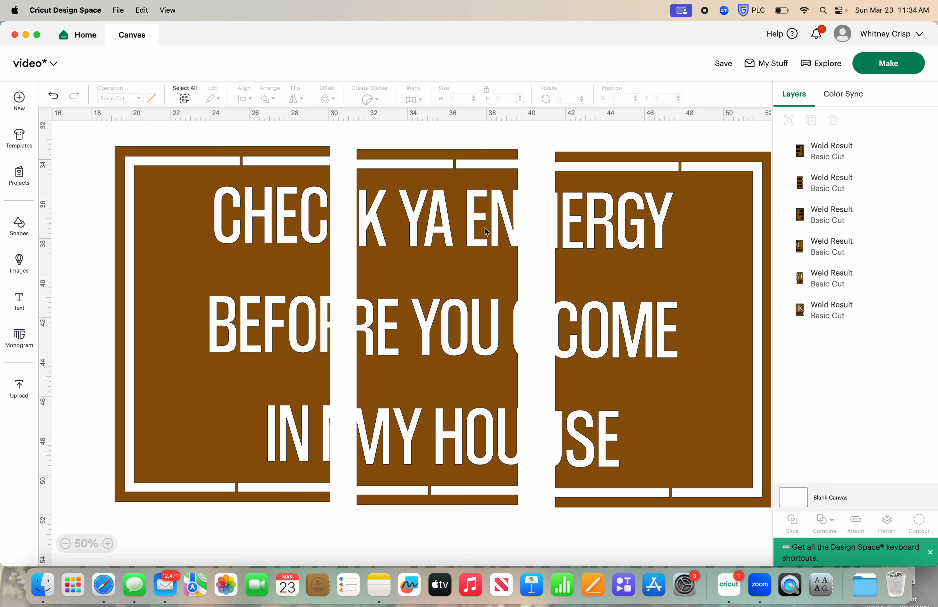
- Gather the three CHECK YA ENERGY stencil sections below the IKYFL stencil and delete them
{"action": "left_click", "coordinate": [65, 543]}
{"action": "scroll", "coordinate": [321, 355], "scroll_direction": "up", "scroll_amount": 3}
{"action": "left_click_drag", "start_coordinate": [319, 428], "coordinate": [242, 353]}
{"action": "left_click_drag", "start_coordinate": [414, 455], "coordinate": [366, 402]}
{"action": "left_click_drag", "start_coordinate": [457, 420], "coordinate": [417, 361]}
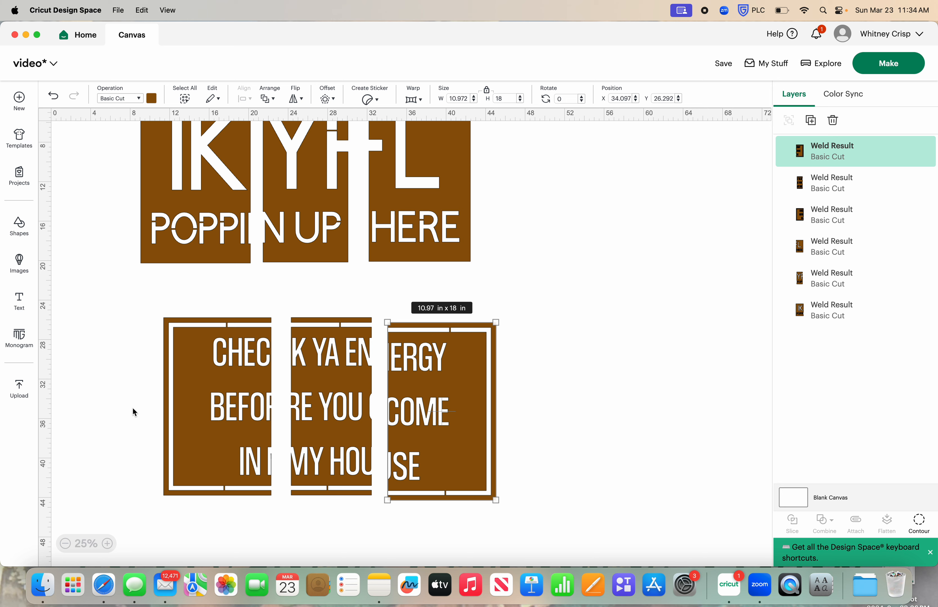
{"action": "left_click_drag", "start_coordinate": [219, 401], "coordinate": [176, 376]}
{"action": "left_click_drag", "start_coordinate": [356, 389], "coordinate": [301, 363]}
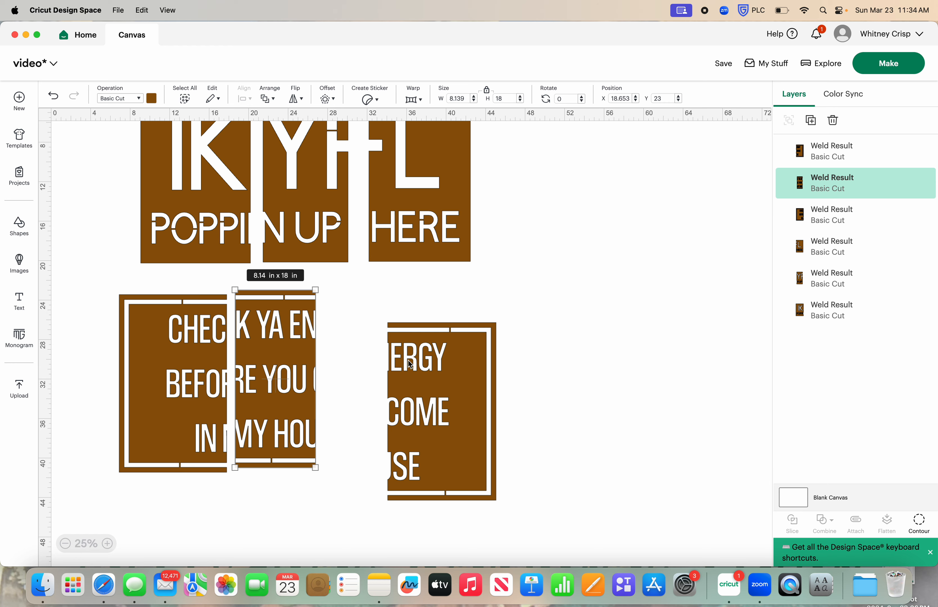
{"action": "left_click_drag", "start_coordinate": [410, 363], "coordinate": [363, 329]}
{"action": "left_click_drag", "start_coordinate": [480, 342], "coordinate": [116, 409]}
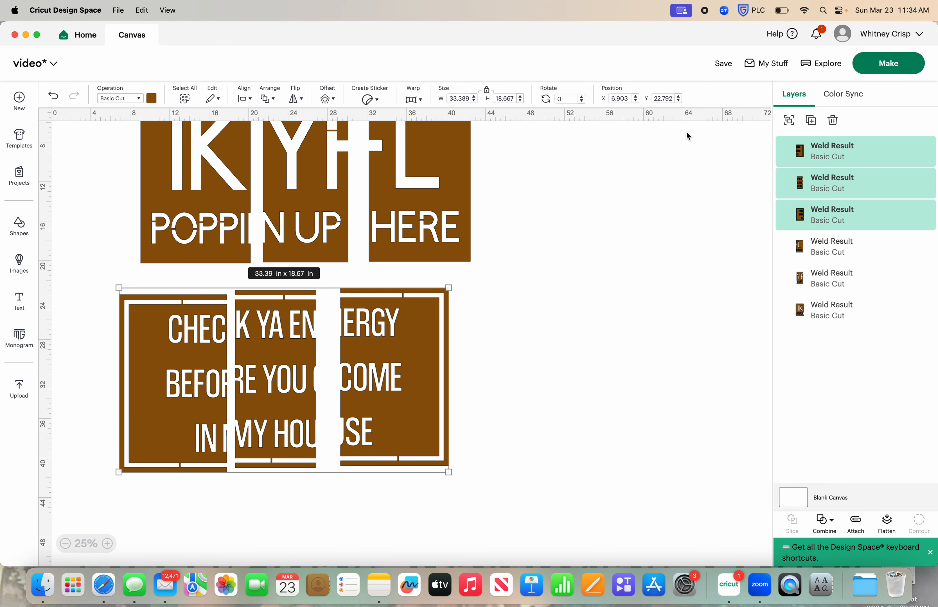
{"action": "left_click", "coordinate": [833, 121]}
- Add a square shape, unlock its proportions and resize it to 30 in wide by 18 in high
{"action": "left_click", "coordinate": [16, 240]}
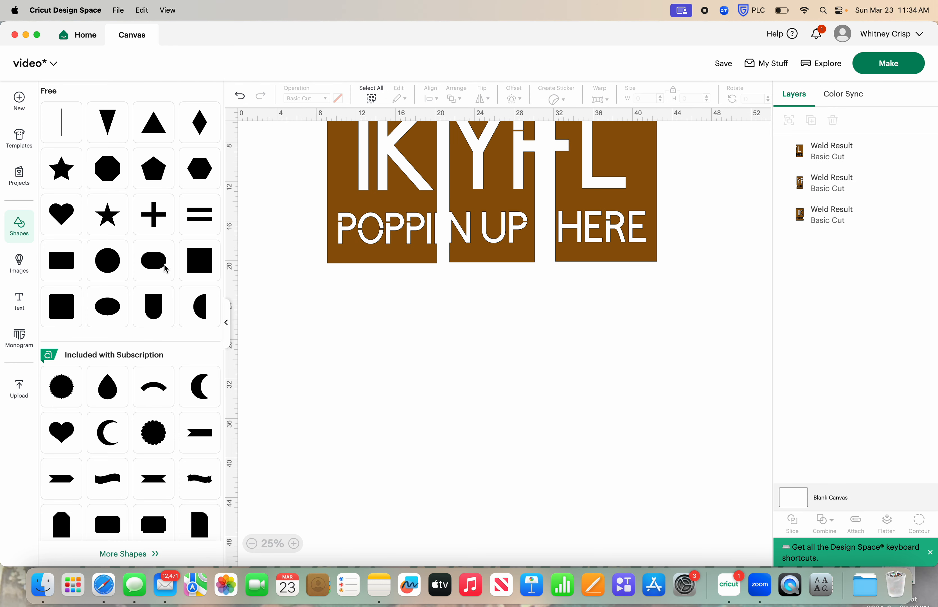
{"action": "left_click", "coordinate": [199, 261]}
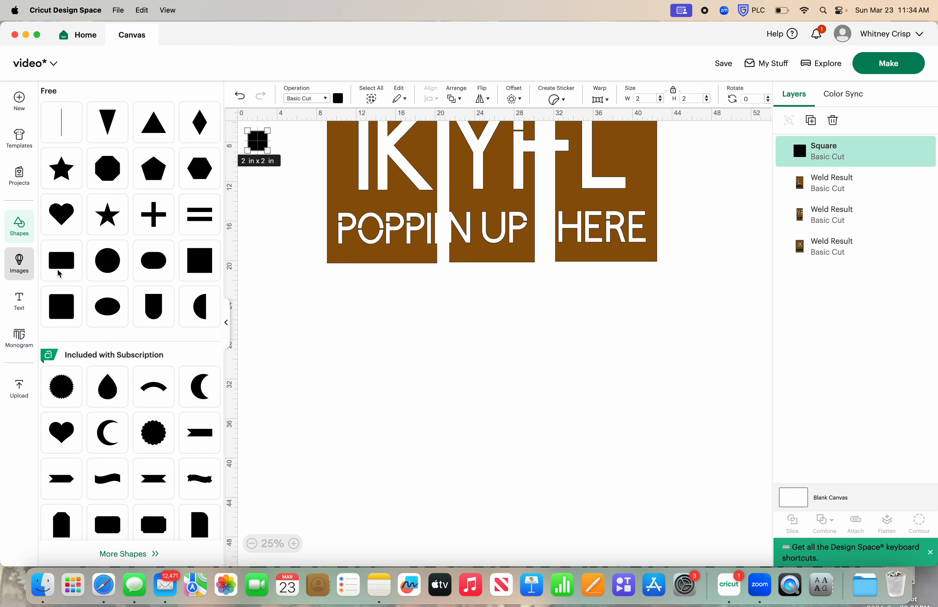
{"action": "left_click", "coordinate": [227, 324]}
{"action": "left_click", "coordinate": [488, 91]}
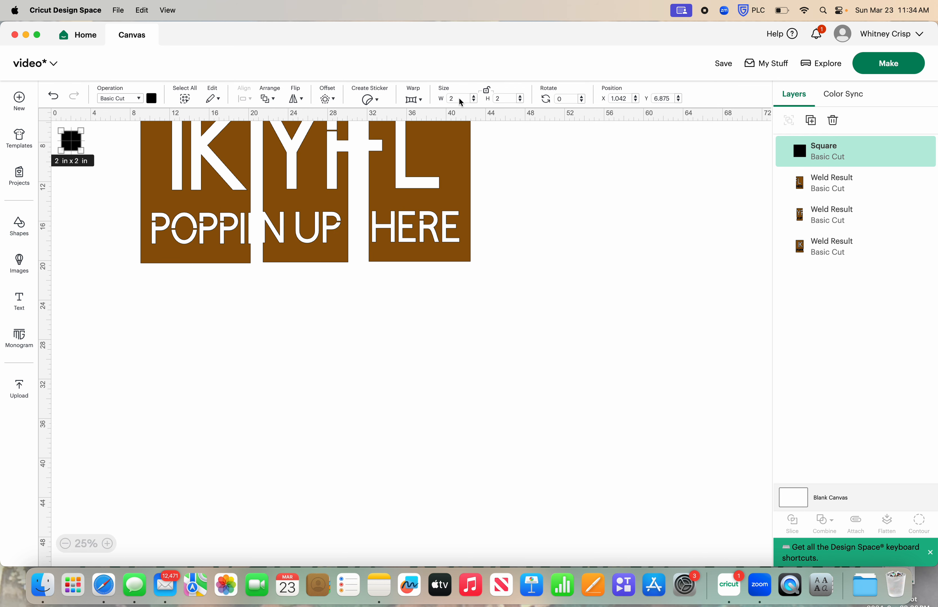
{"action": "double_click", "coordinate": [458, 98]}
{"action": "type", "text": "30"}
{"action": "key", "text": "Tab"}
{"action": "type", "text": "18"}
{"action": "key", "text": "Return"}
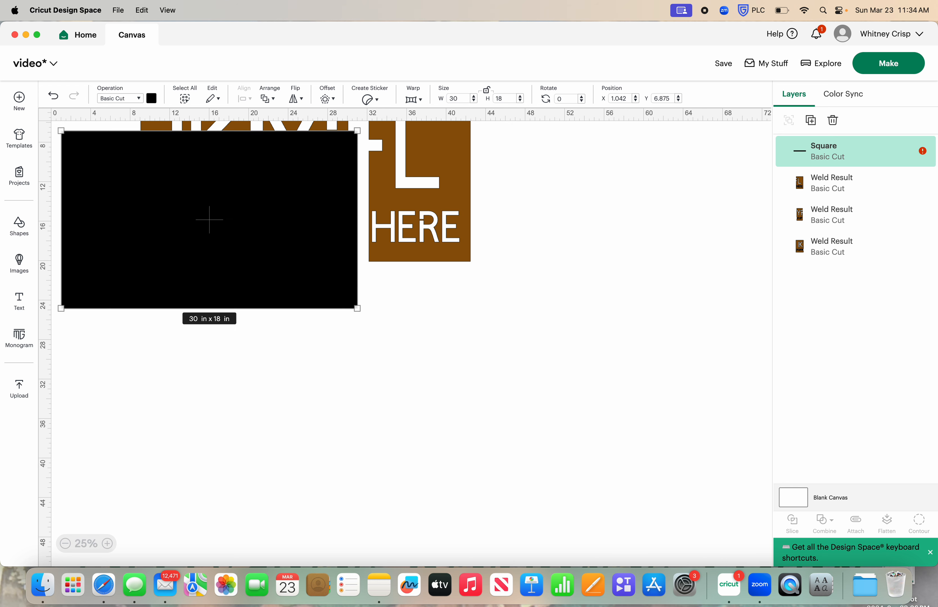
- Move the 30 x 18 in rectangle below the IKYFL stencil and color it brown
{"action": "left_click_drag", "start_coordinate": [220, 243], "coordinate": [356, 422]}
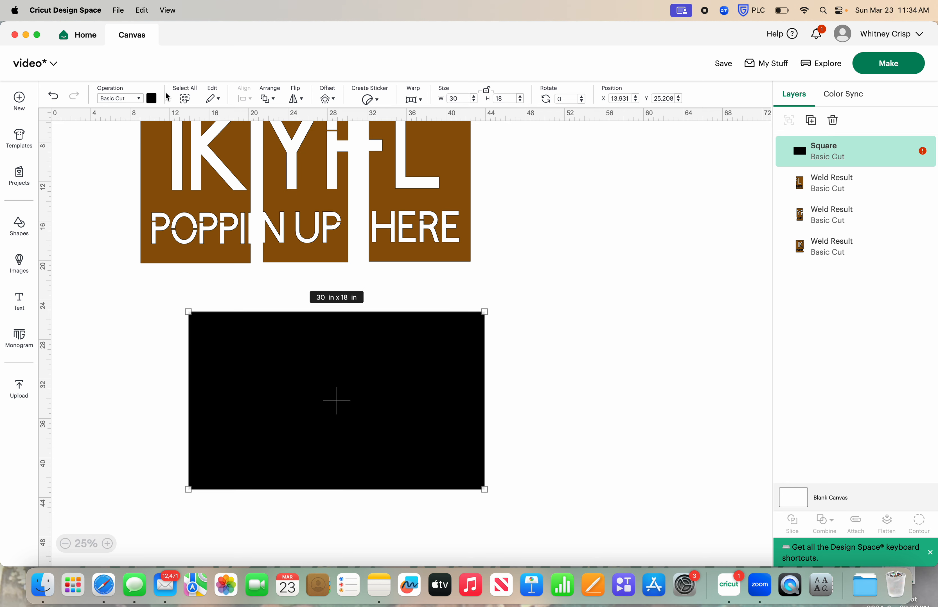
{"action": "left_click", "coordinate": [154, 97]}
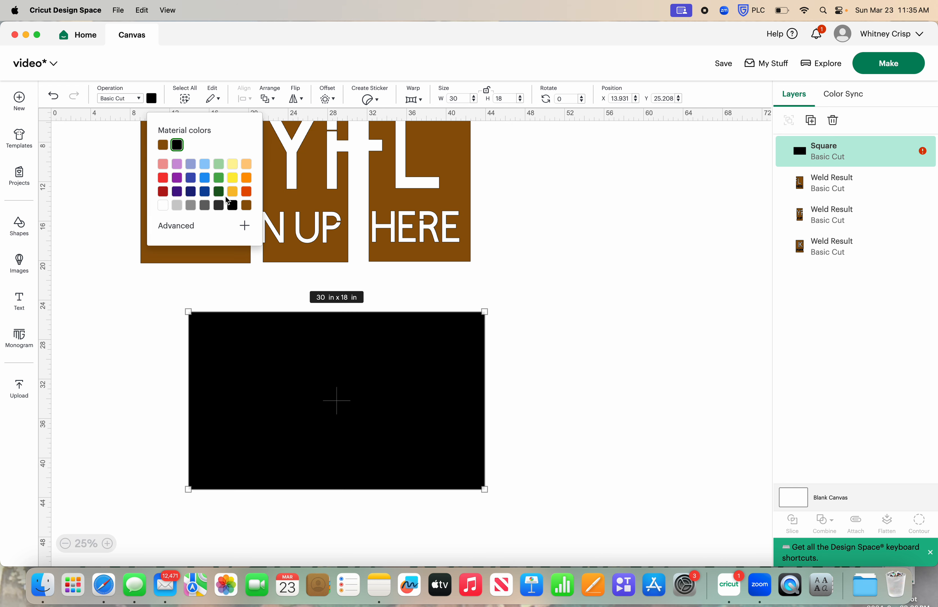
{"action": "left_click", "coordinate": [246, 206]}
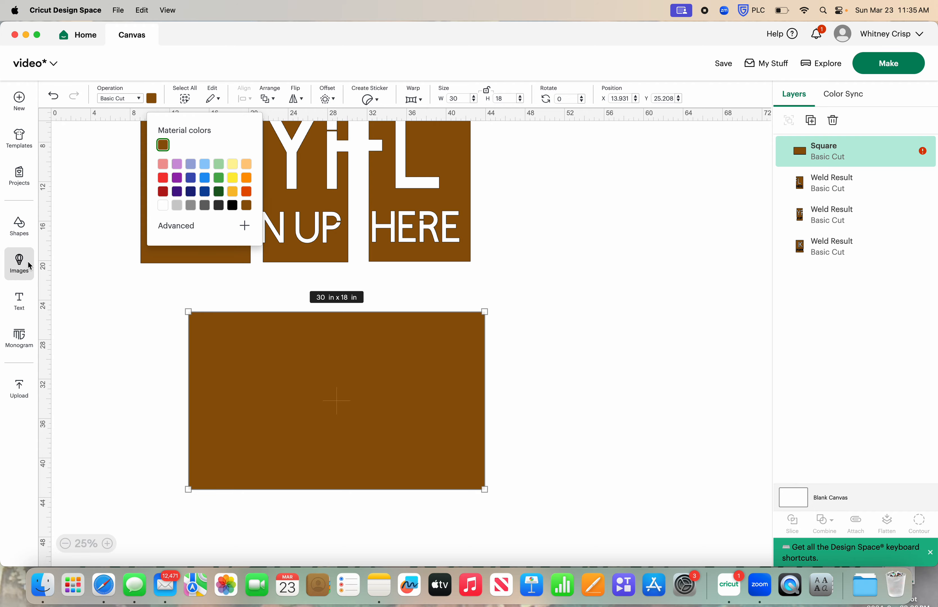
{"action": "left_click", "coordinate": [20, 261]}
{"action": "left_click", "coordinate": [126, 554]}
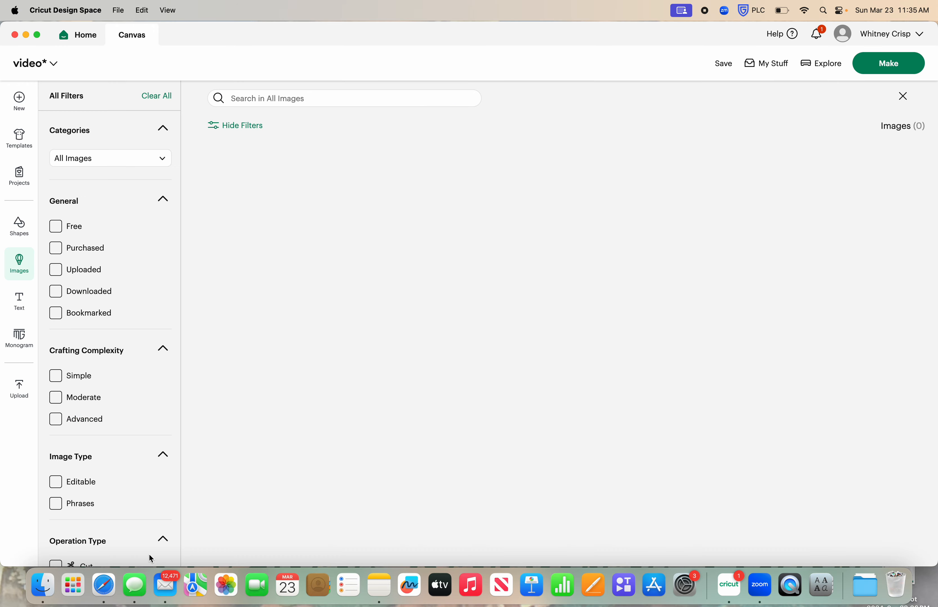
{"action": "scroll", "coordinate": [601, 326], "scroll_direction": "down", "scroll_amount": 10}
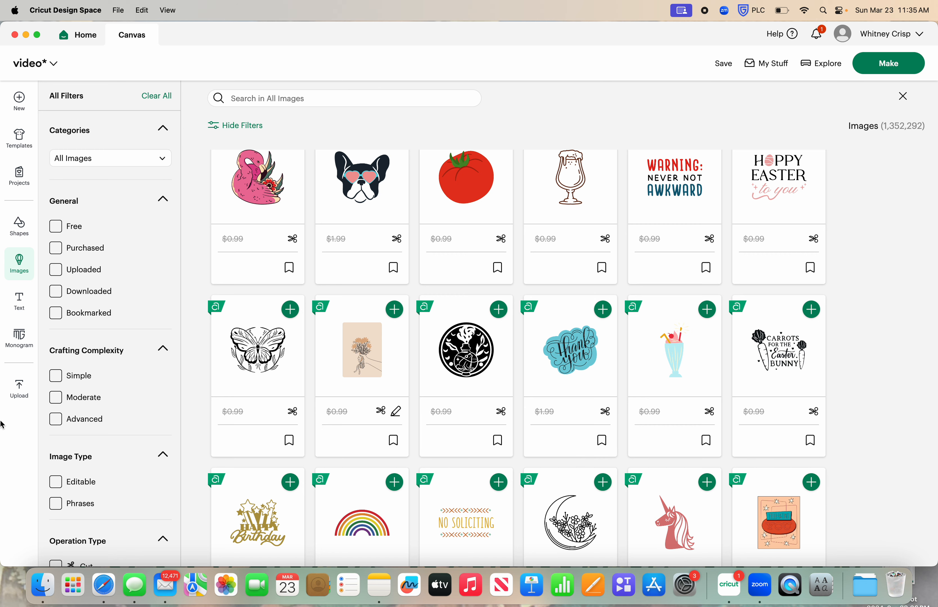
- Open the complete collection of uploaded images
{"action": "left_click", "coordinate": [19, 397]}
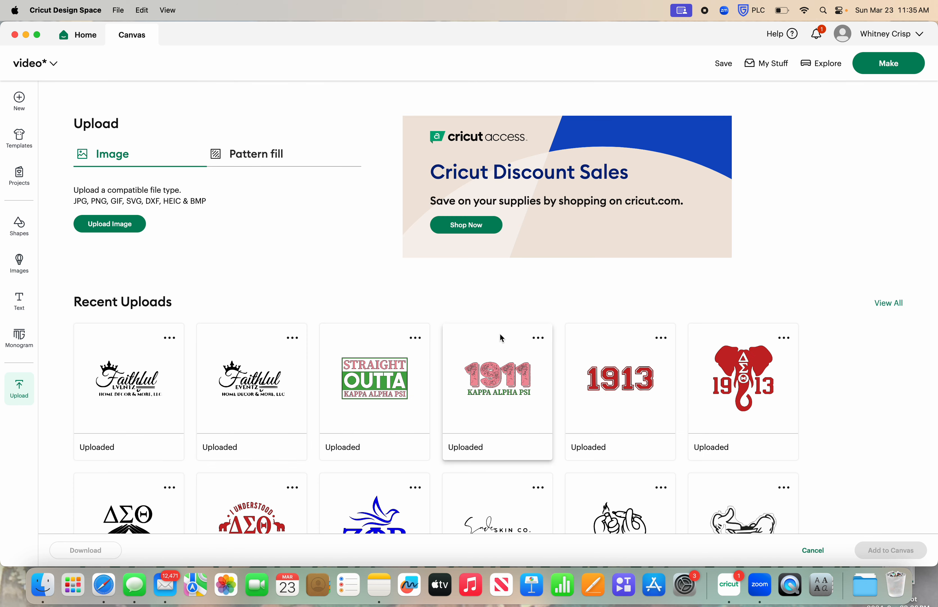
{"action": "scroll", "coordinate": [433, 335], "scroll_direction": "down", "scroll_amount": 3}
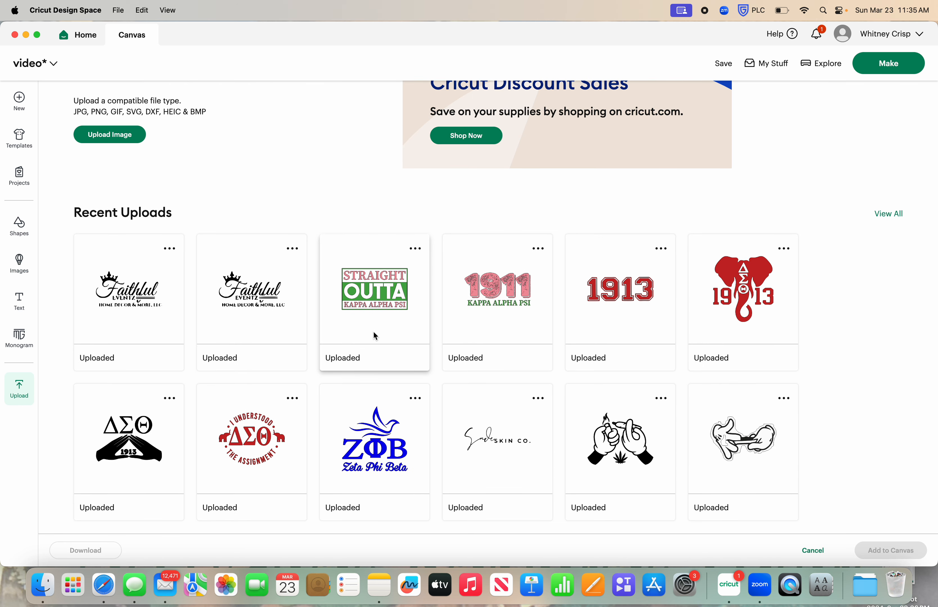
{"action": "left_click", "coordinate": [888, 216]}
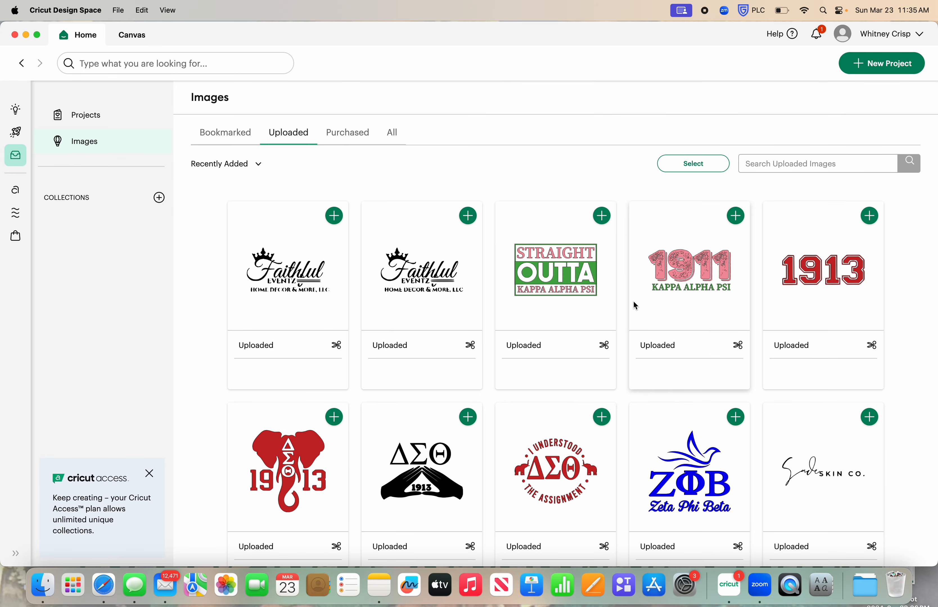
- Find the black line-art portrait of a woman with two hair buns among the uploads and add it to the canvas
{"action": "scroll", "coordinate": [635, 305], "scroll_direction": "down", "scroll_amount": 5}
{"action": "scroll", "coordinate": [633, 302], "scroll_direction": "down", "scroll_amount": 5}
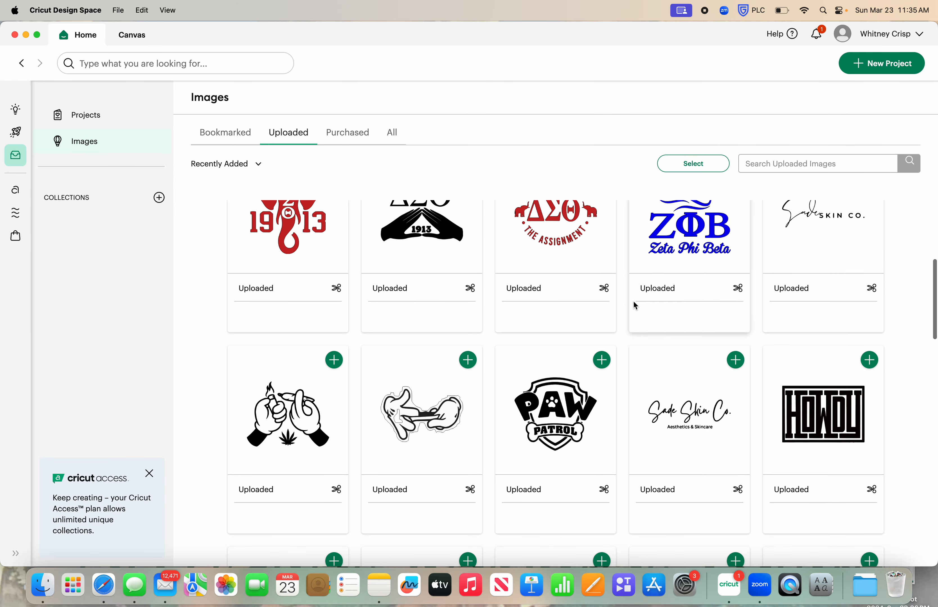
{"action": "scroll", "coordinate": [634, 305], "scroll_direction": "down", "scroll_amount": 5}
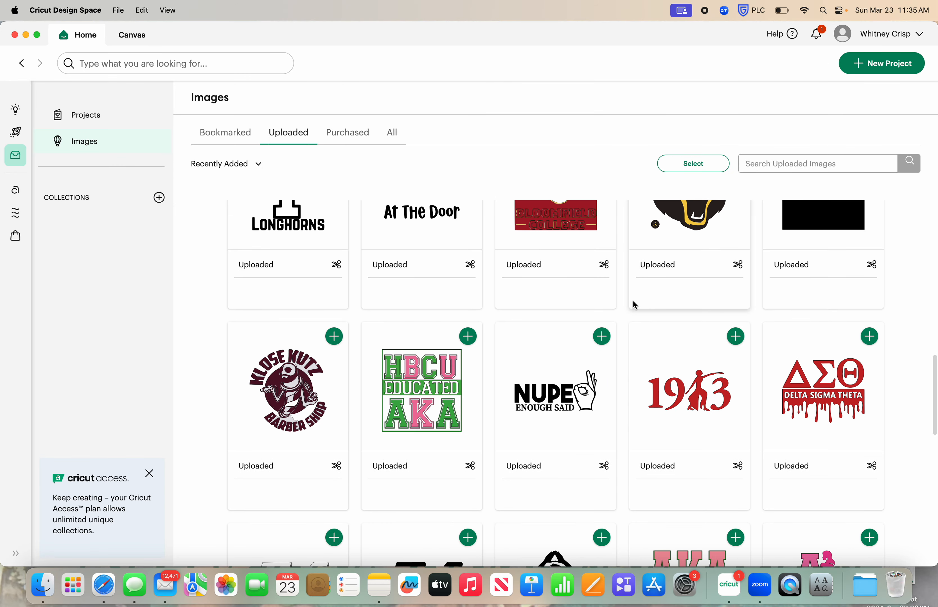
{"action": "scroll", "coordinate": [633, 304], "scroll_direction": "down", "scroll_amount": 5}
{"action": "scroll", "coordinate": [635, 306], "scroll_direction": "down", "scroll_amount": 15}
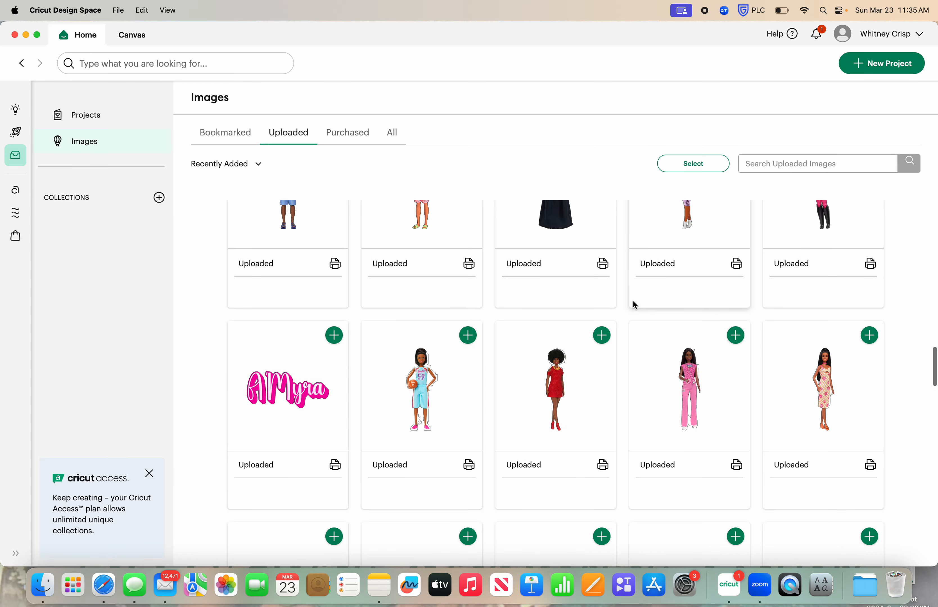
{"action": "scroll", "coordinate": [635, 306], "scroll_direction": "down", "scroll_amount": 5}
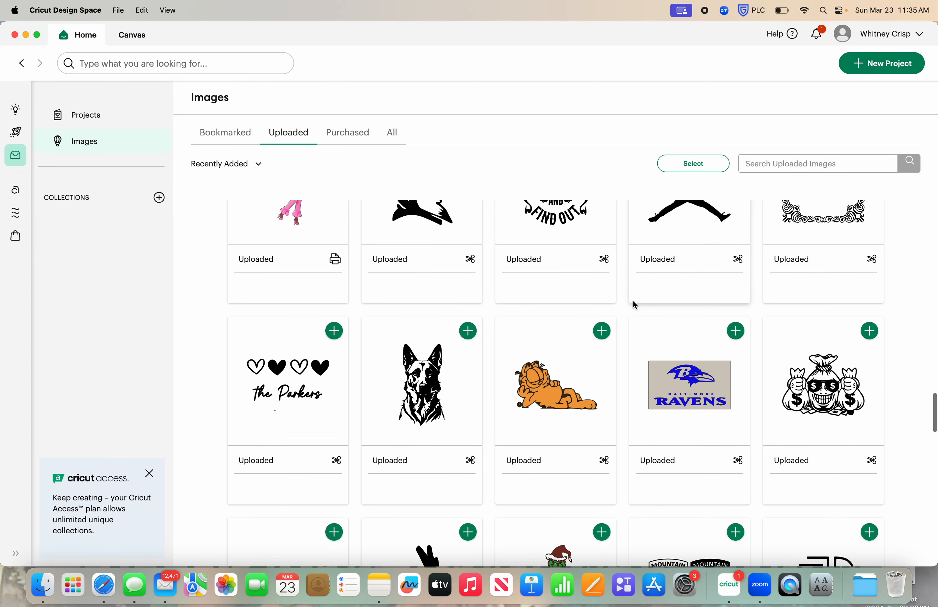
{"action": "scroll", "coordinate": [635, 306], "scroll_direction": "down", "scroll_amount": 15}
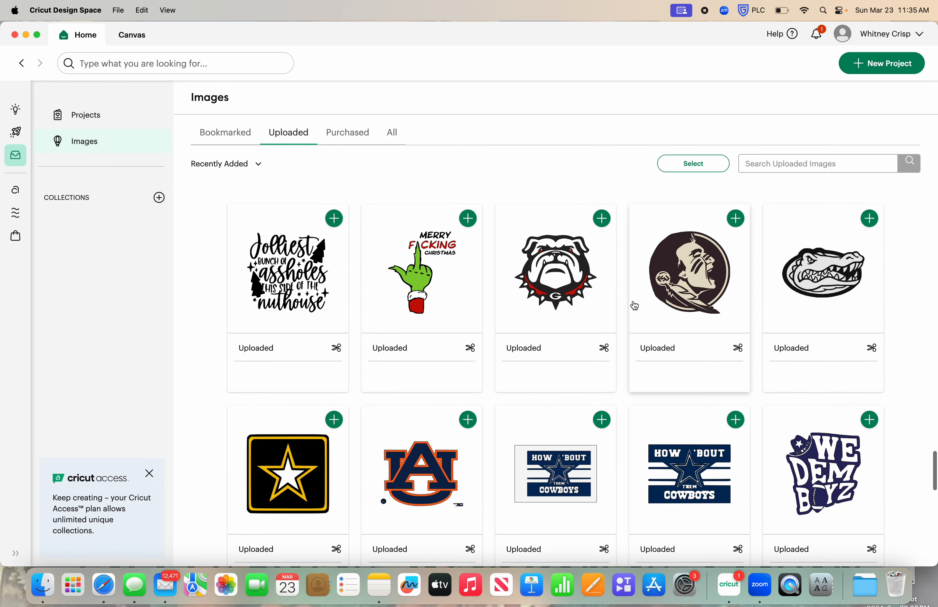
{"action": "scroll", "coordinate": [633, 301], "scroll_direction": "down", "scroll_amount": 8}
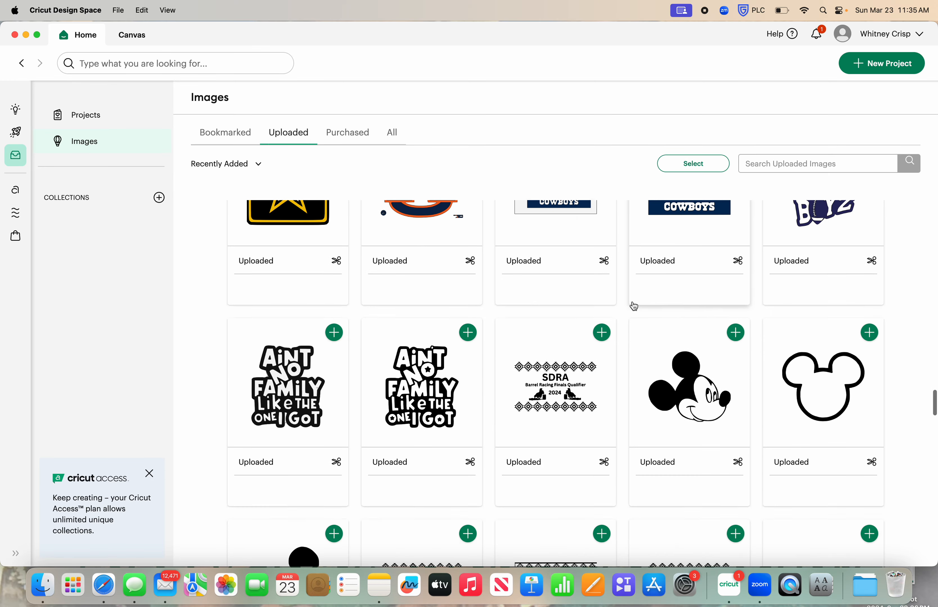
{"action": "scroll", "coordinate": [634, 306], "scroll_direction": "down", "scroll_amount": 15}
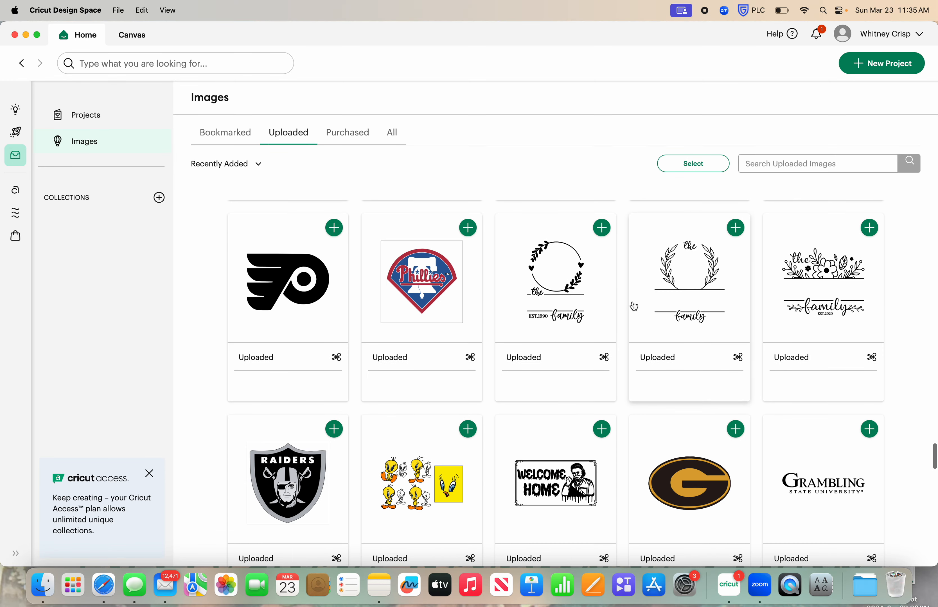
{"action": "scroll", "coordinate": [634, 306], "scroll_direction": "down", "scroll_amount": 20}
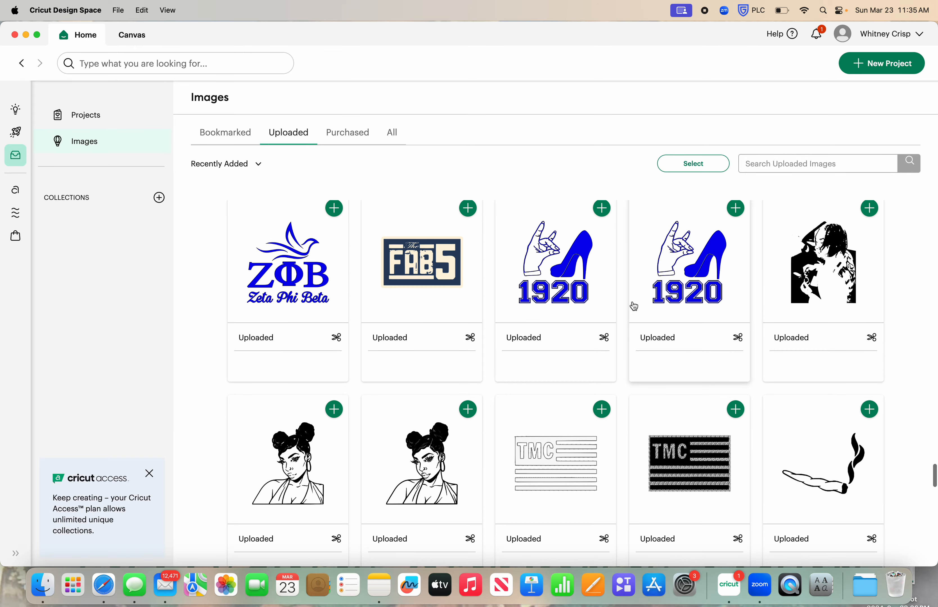
{"action": "scroll", "coordinate": [505, 307], "scroll_direction": "up", "scroll_amount": 3}
{"action": "left_click", "coordinate": [334, 245]}
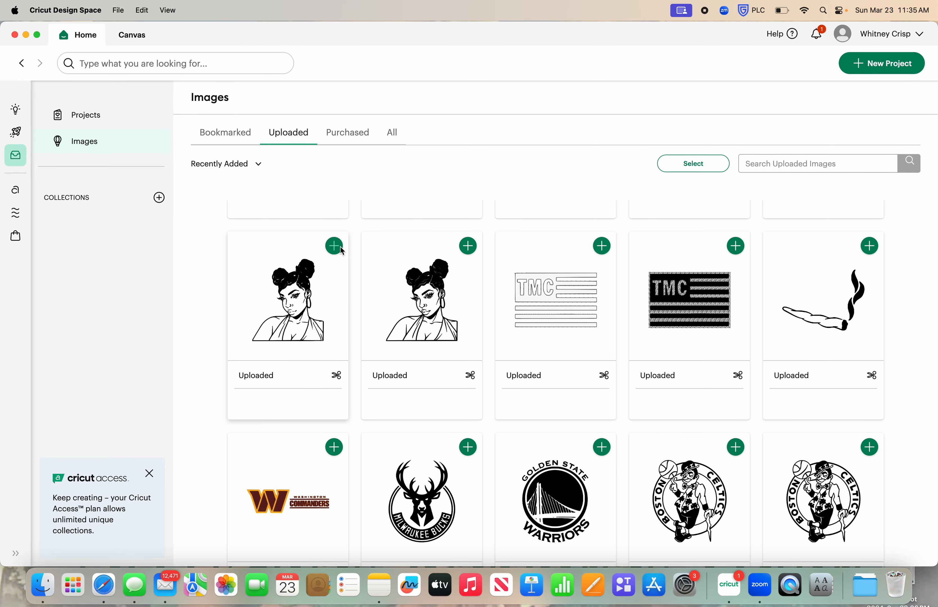
{"action": "left_click", "coordinate": [550, 550]}
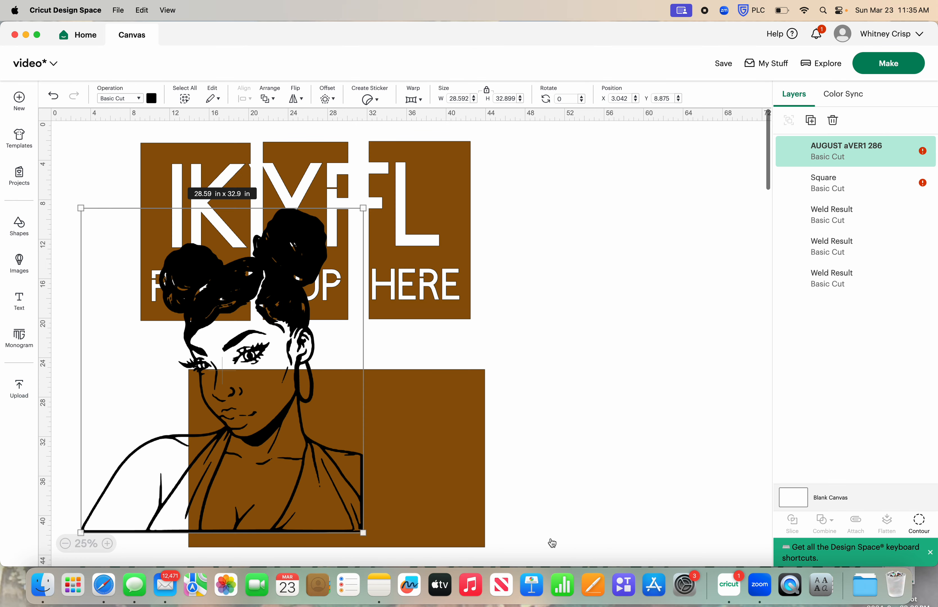
- Scale the woman portrait down to about 14.9 x 17.2 in and place it inside the right half of the brown rectangle
{"action": "left_click_drag", "start_coordinate": [382, 442], "coordinate": [386, 444]}
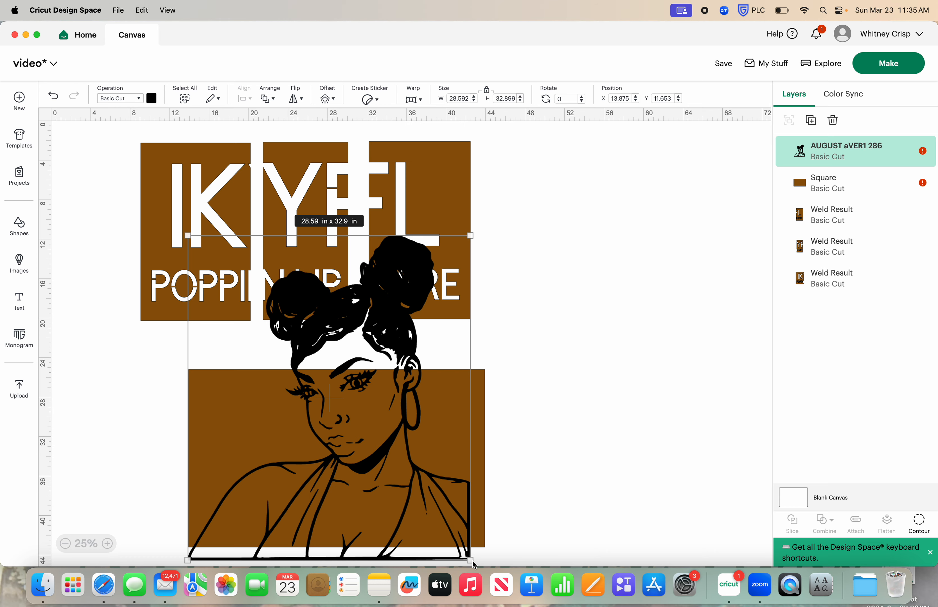
{"action": "left_click_drag", "start_coordinate": [474, 564], "coordinate": [359, 431]}
{"action": "scroll", "coordinate": [314, 374], "scroll_direction": "down", "scroll_amount": 3}
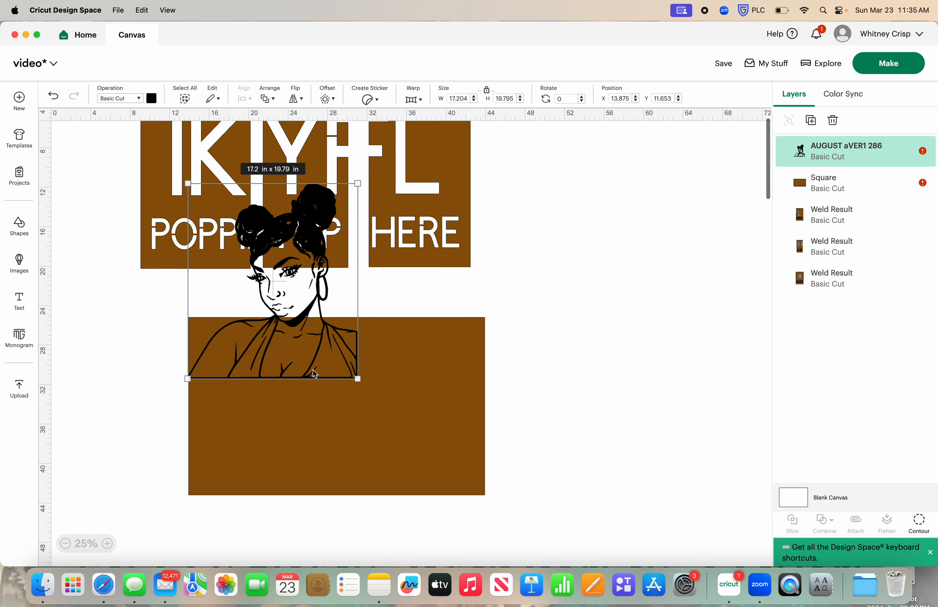
{"action": "left_click_drag", "start_coordinate": [314, 374], "coordinate": [452, 447]}
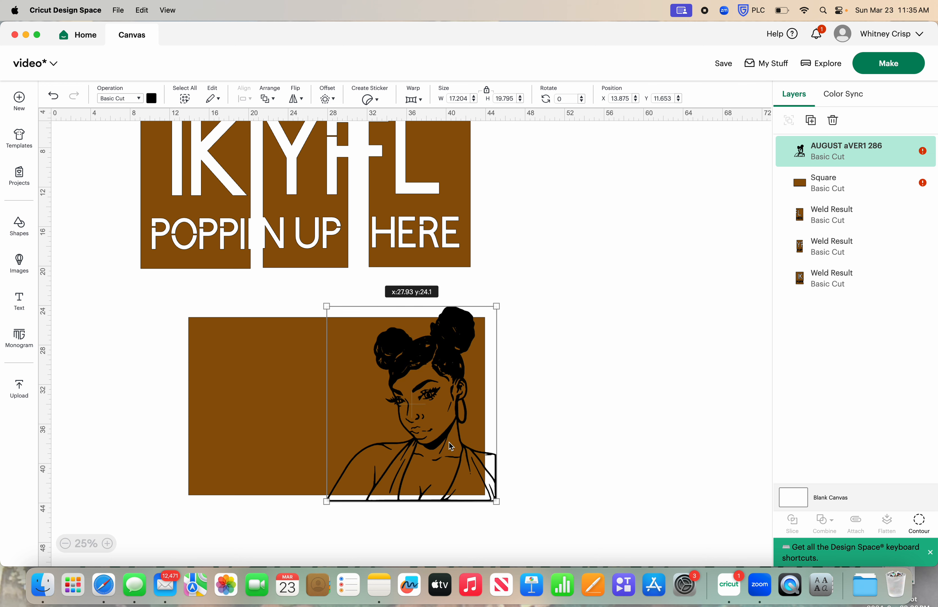
{"action": "left_click_drag", "start_coordinate": [496, 502], "coordinate": [473, 480]}
{"action": "left_click_drag", "start_coordinate": [447, 438], "coordinate": [453, 453]}
{"action": "left_click", "coordinate": [583, 460]}
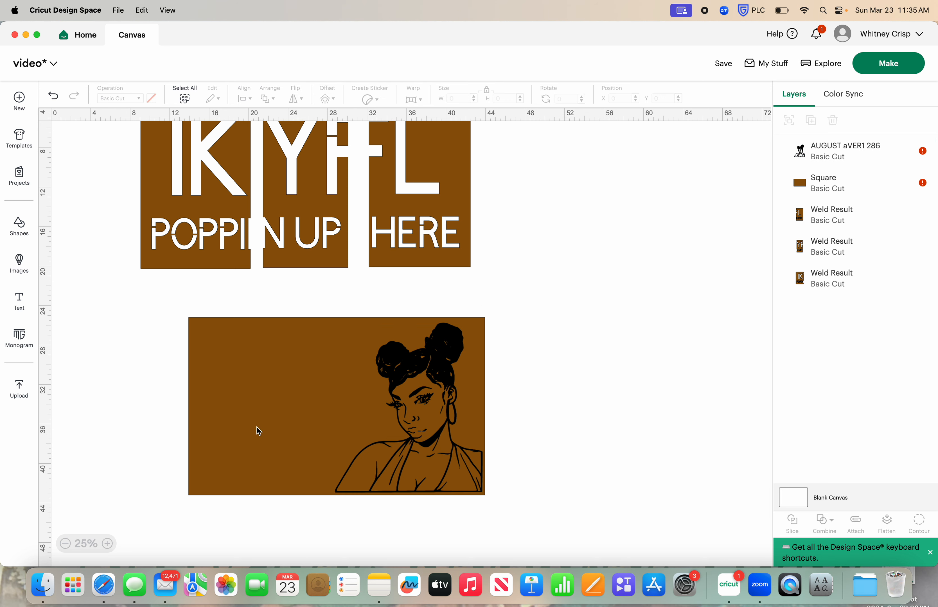
- Slice the woman portrait out of the brown rectangle
{"action": "left_click", "coordinate": [438, 385]}
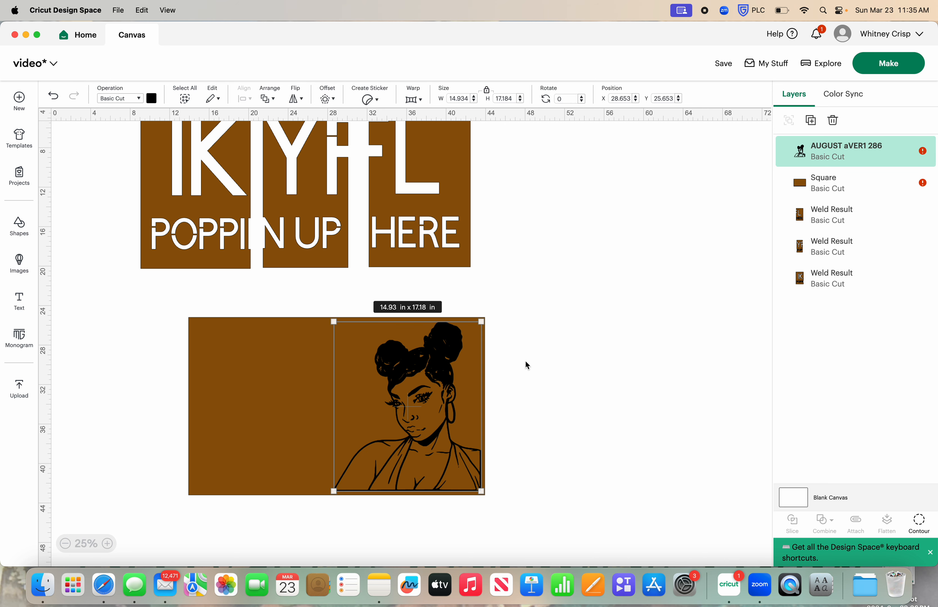
{"action": "left_click_drag", "start_coordinate": [524, 326], "coordinate": [370, 532]}
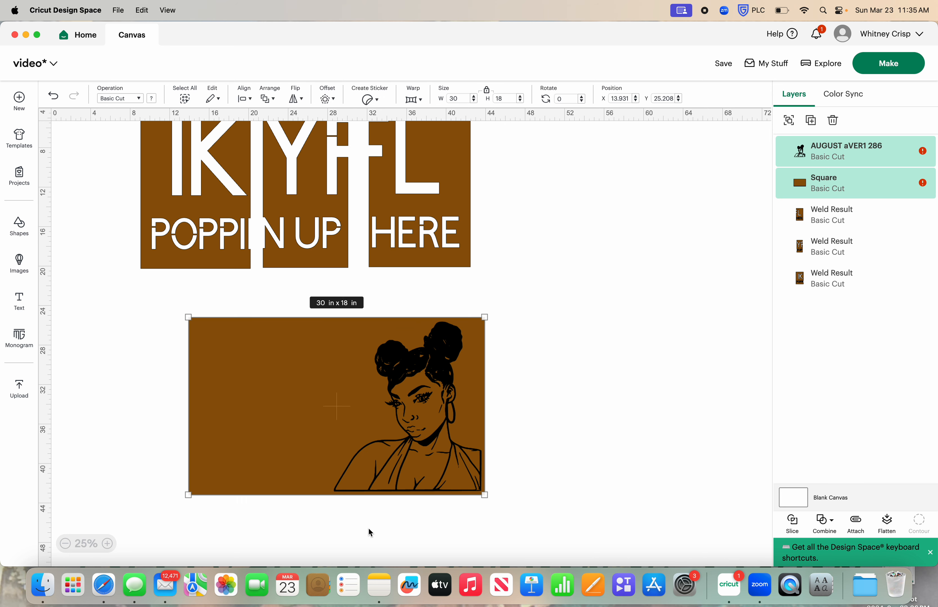
{"action": "left_click", "coordinate": [794, 529]}
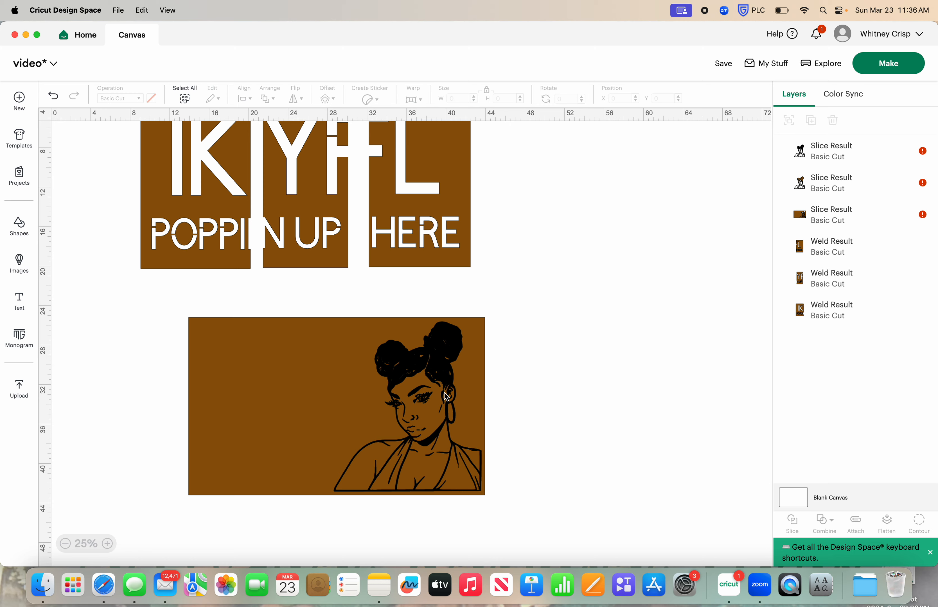
- Pull the black and brown portrait cutouts away from the rectangle and delete both
{"action": "left_click_drag", "start_coordinate": [446, 396], "coordinate": [611, 397]}
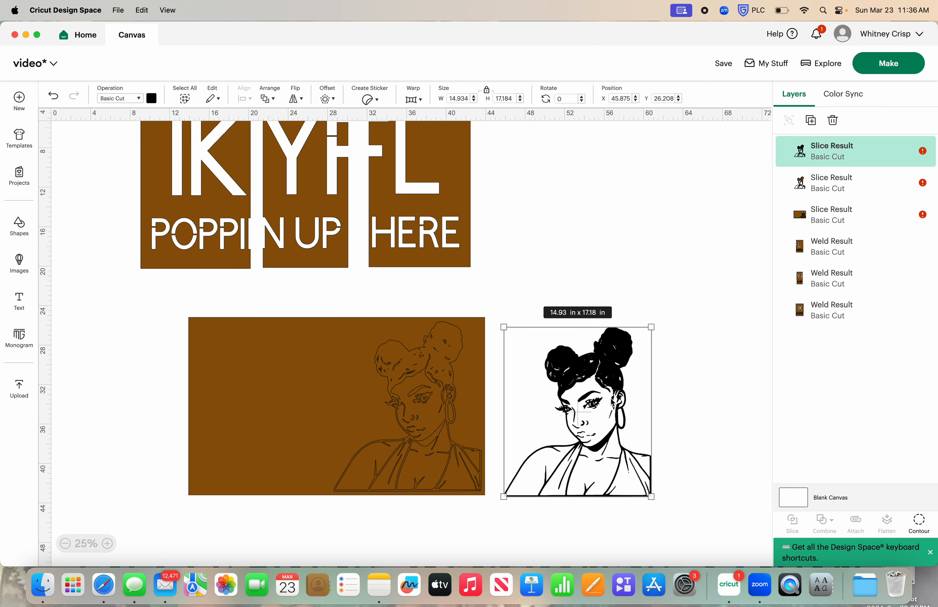
{"action": "left_click_drag", "start_coordinate": [419, 409], "coordinate": [592, 405]}
{"action": "left_click_drag", "start_coordinate": [577, 250], "coordinate": [591, 388]}
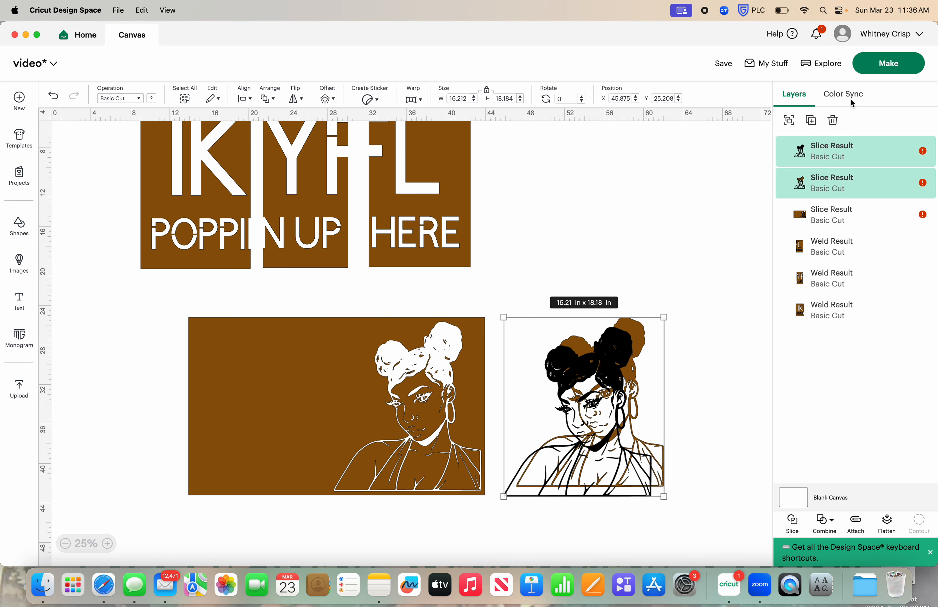
{"action": "left_click", "coordinate": [833, 120]}
{"action": "left_click", "coordinate": [108, 544]}
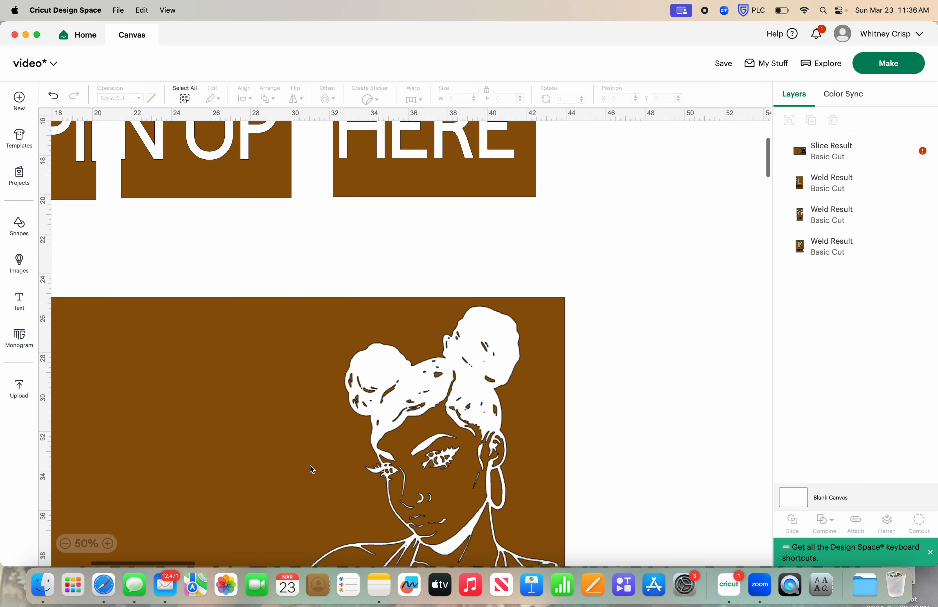
- Add a square shape to the canvas and flatten it into a 2 in wide bar with a height of 0.12 in
{"action": "left_click", "coordinate": [414, 438]}
{"action": "scroll", "coordinate": [675, 364], "scroll_direction": "down", "scroll_amount": 3}
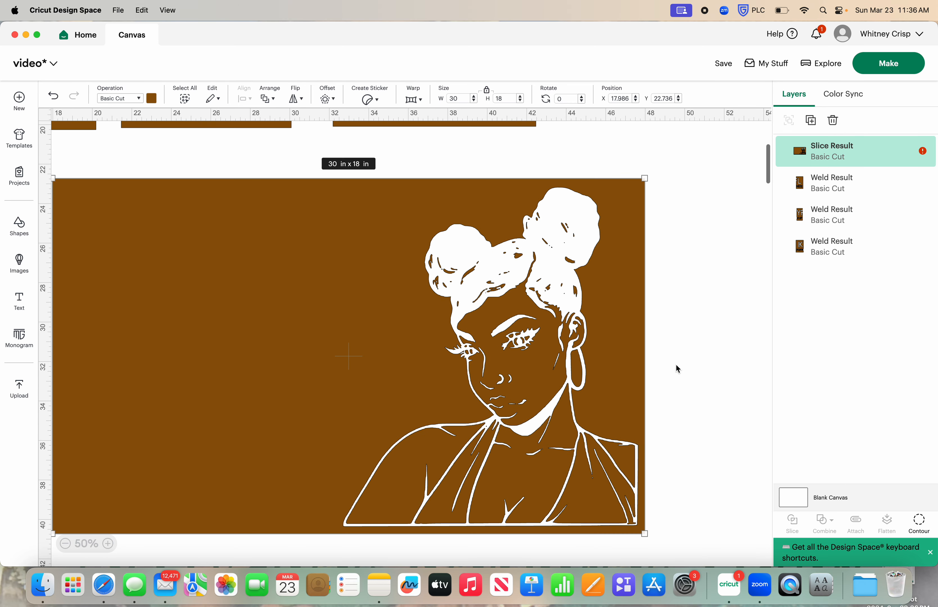
{"action": "left_click", "coordinate": [725, 363]}
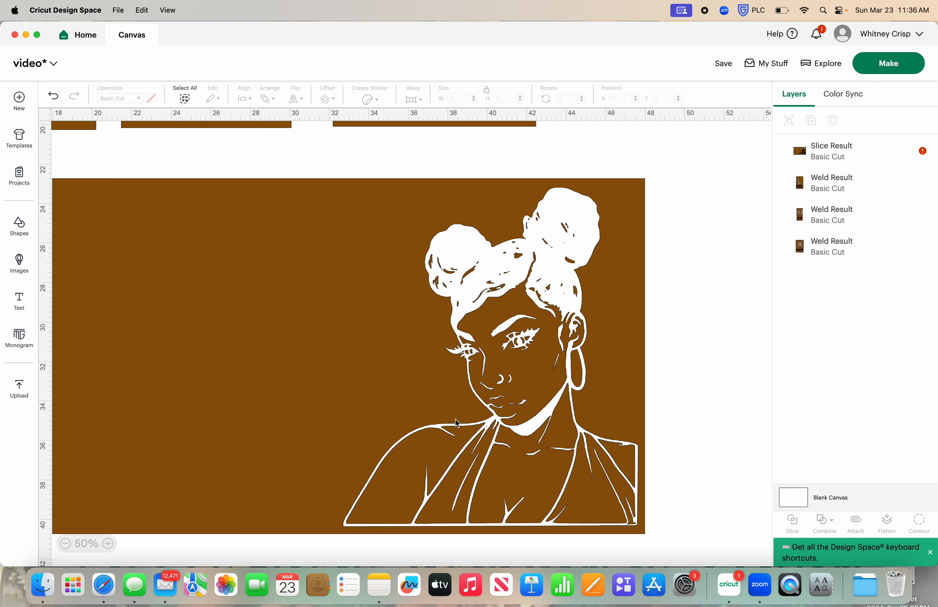
{"action": "left_click", "coordinate": [20, 214]}
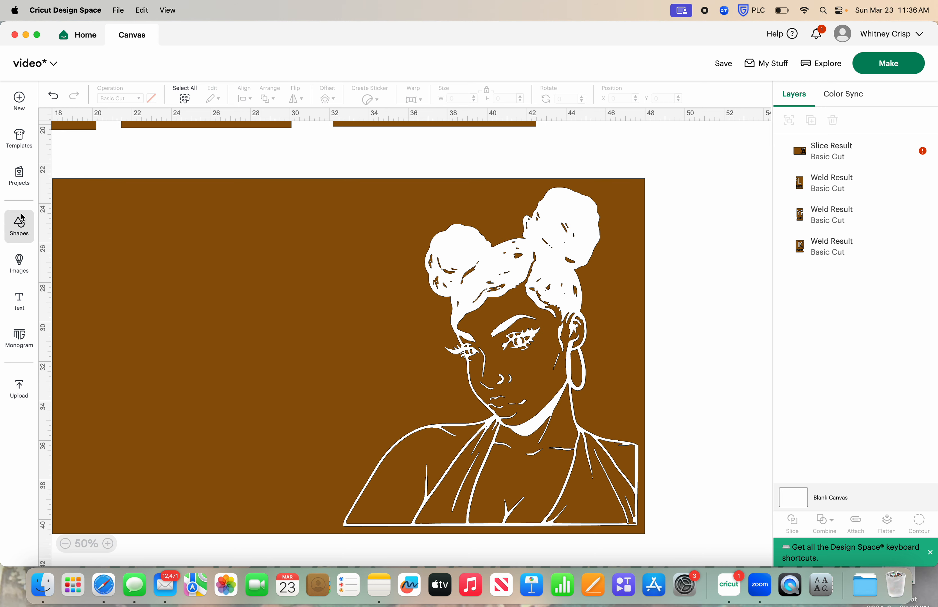
{"action": "left_click", "coordinate": [200, 262]}
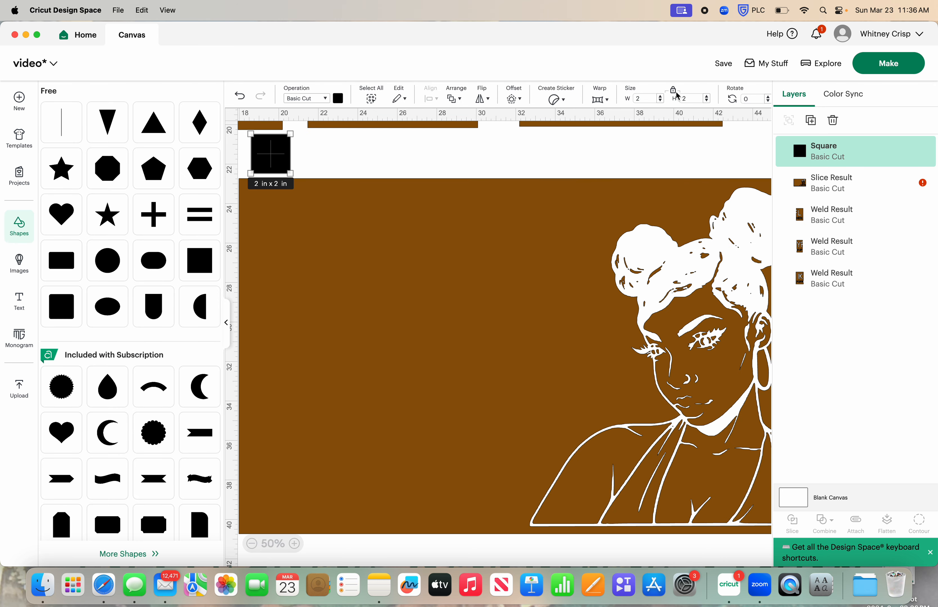
{"action": "double_click", "coordinate": [690, 98]}
{"action": "type", "text": ".12"}
{"action": "key", "text": "Return"}
{"action": "left_click", "coordinate": [225, 326]}
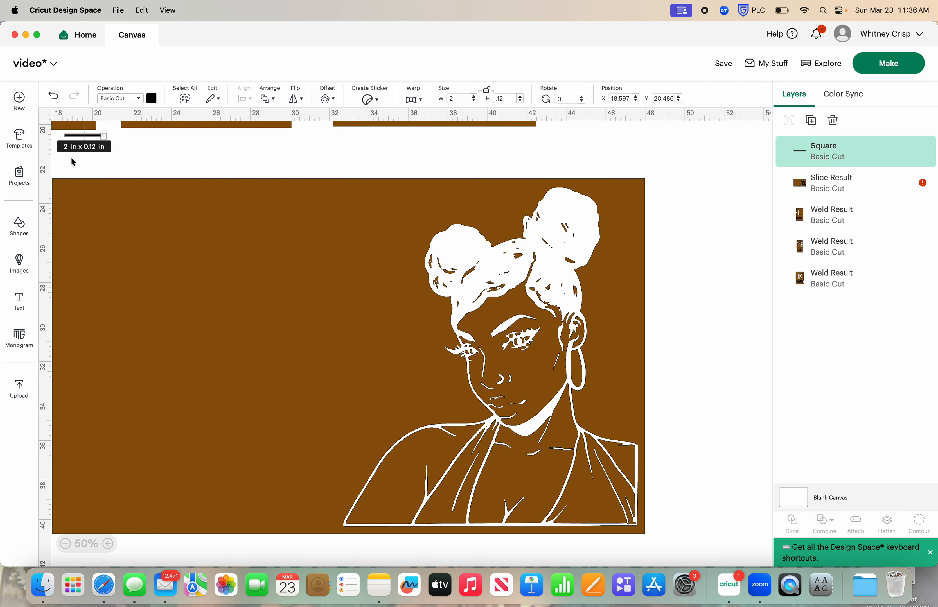
- Place the thin black bar across the shoulders of the woman portrait and widen it to 15 in
{"action": "left_click_drag", "start_coordinate": [77, 137], "coordinate": [364, 466]}
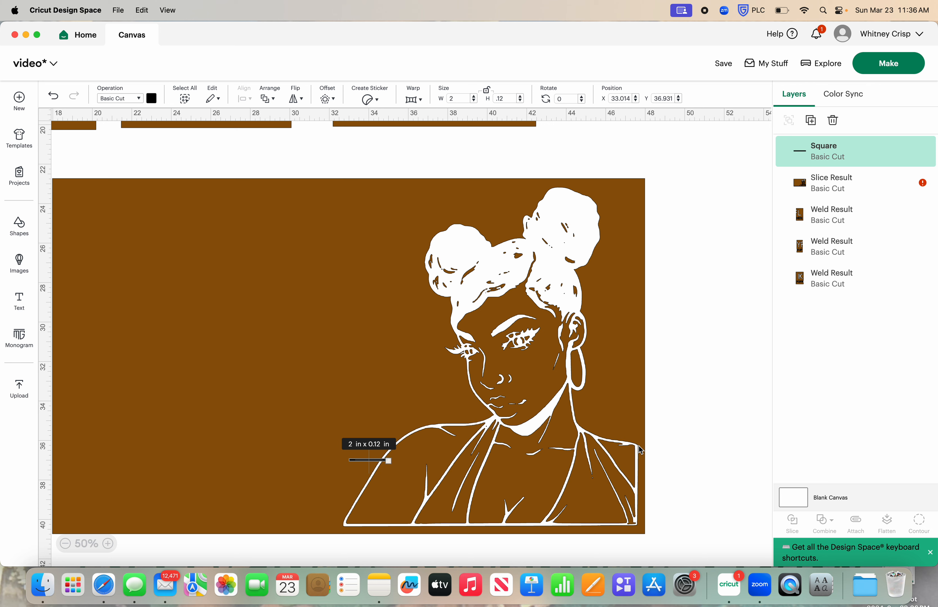
{"action": "left_click", "coordinate": [459, 98]}
{"action": "key", "text": "BackSpace"}
{"action": "type", "text": "9"}
{"action": "key", "text": "Return"}
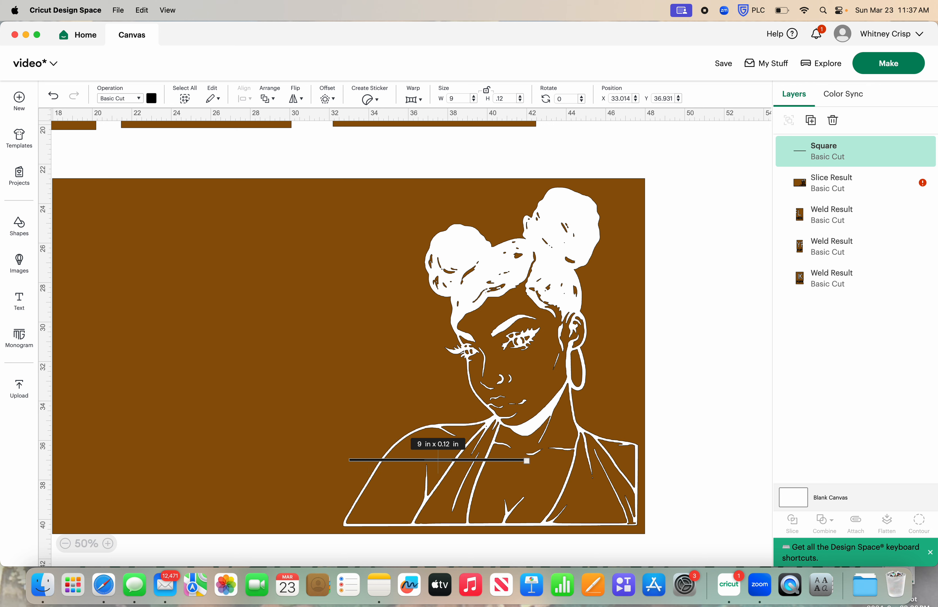
{"action": "left_click", "coordinate": [452, 98]}
{"action": "key", "text": "BackSpace"}
{"action": "type", "text": "15"}
{"action": "key", "text": "Return"}
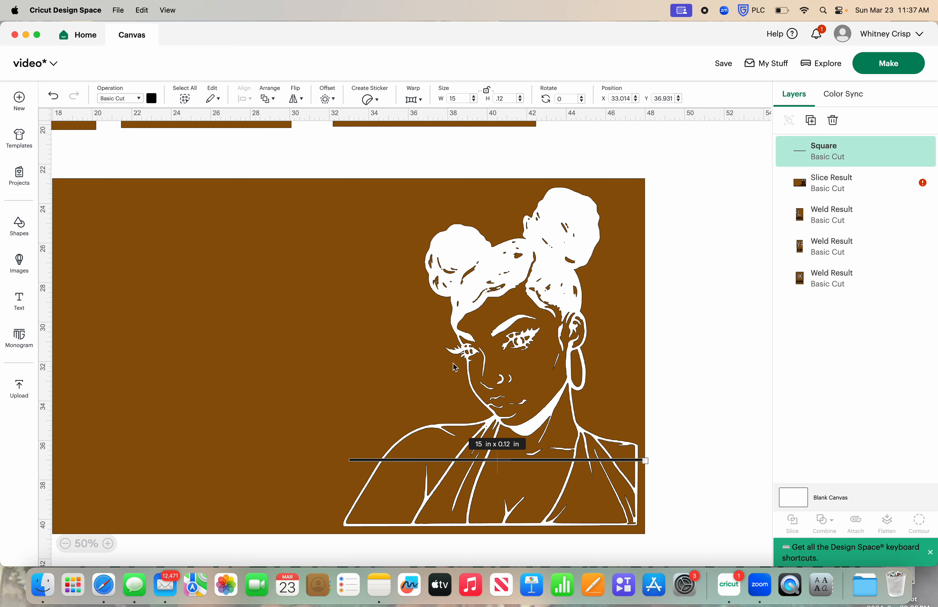
{"action": "left_click_drag", "start_coordinate": [477, 462], "coordinate": [473, 460]}
{"action": "left_click", "coordinate": [695, 443]}
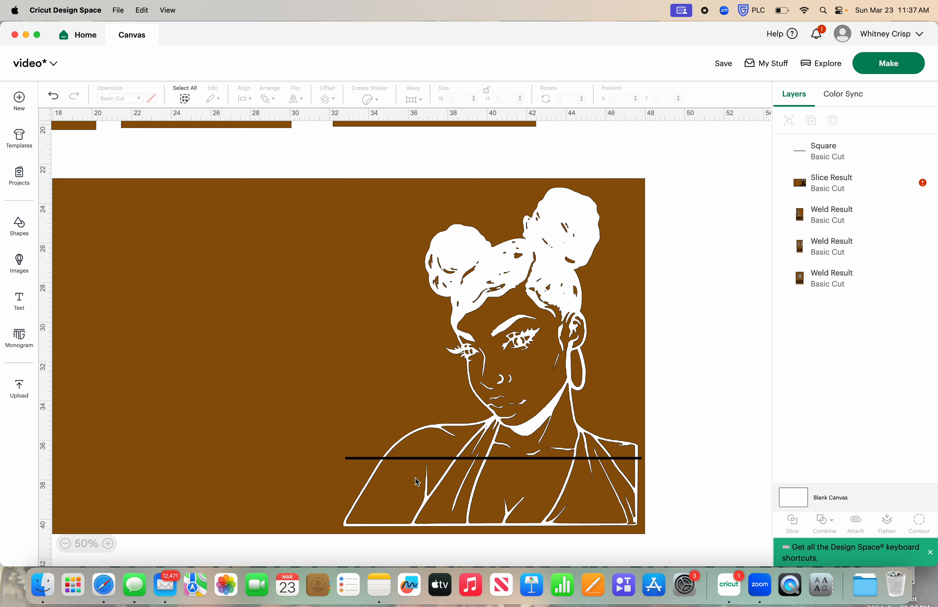
- Duplicate the shoulder bar and place the copy across the portrait's face at nose level and through the hoop earring
{"action": "left_click", "coordinate": [495, 459]}
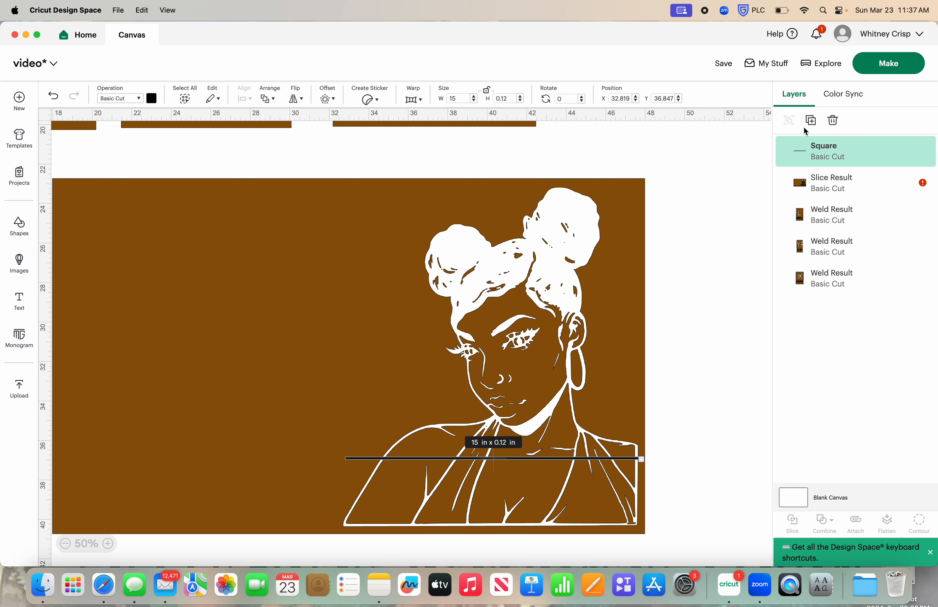
{"action": "left_click", "coordinate": [811, 121]}
{"action": "left_click_drag", "start_coordinate": [555, 472], "coordinate": [550, 412]}
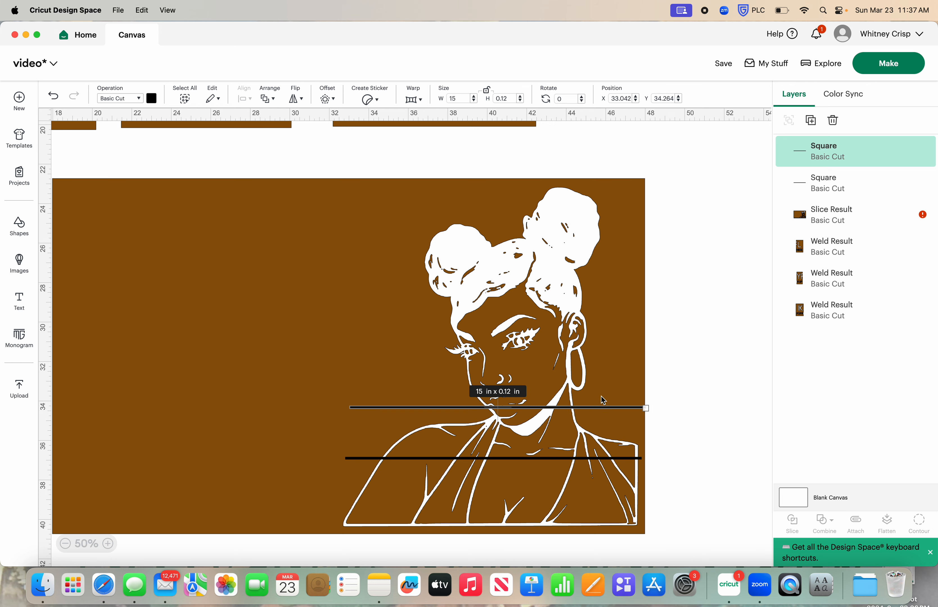
{"action": "left_click_drag", "start_coordinate": [572, 411], "coordinate": [569, 374]}
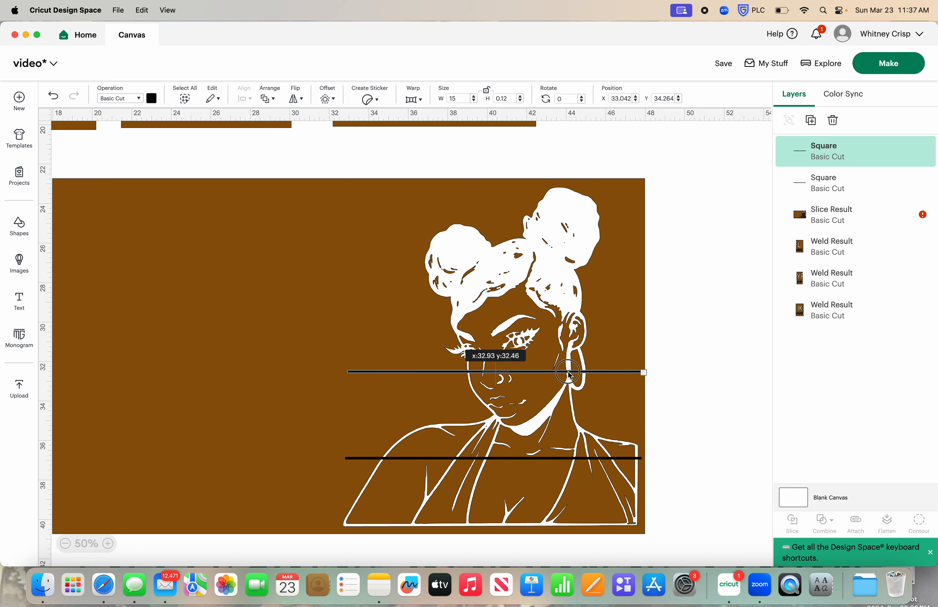
{"action": "left_click", "coordinate": [708, 318]}
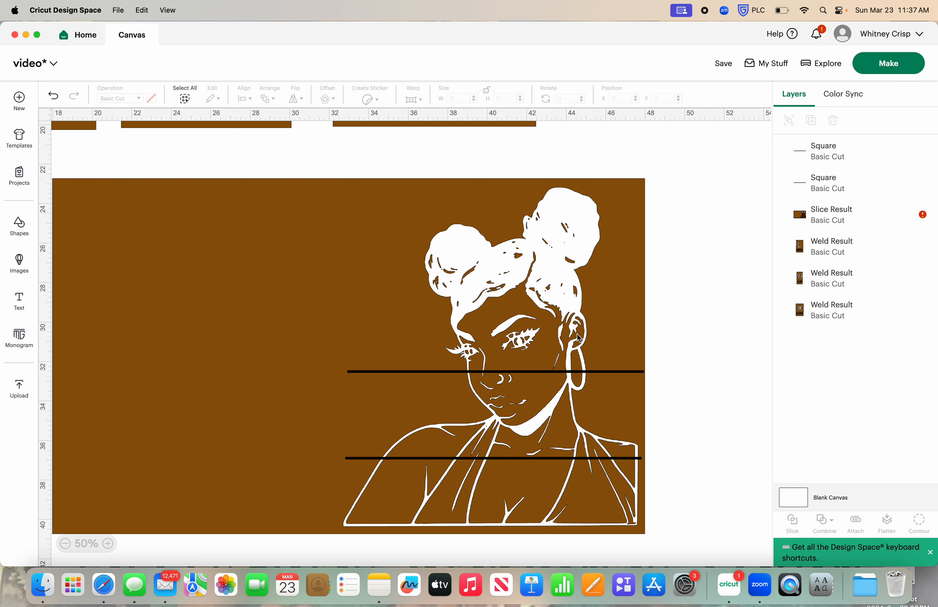
- Duplicate the face bar, shorten the copy to 2 in and place it over the portrait's eye nearest the earring
{"action": "left_click", "coordinate": [107, 544]}
{"action": "scroll", "coordinate": [539, 361], "scroll_direction": "right", "scroll_amount": 3}
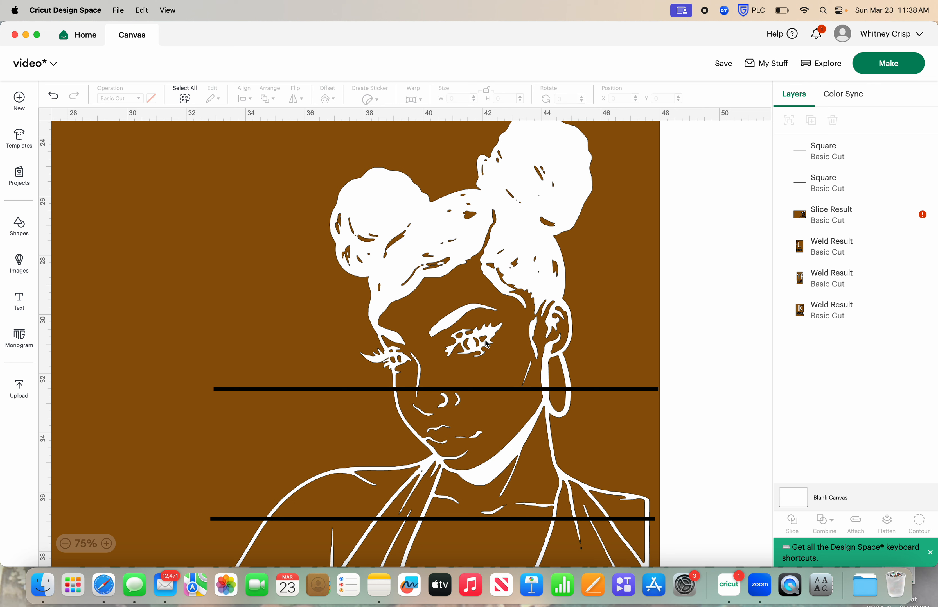
{"action": "left_click", "coordinate": [487, 389]}
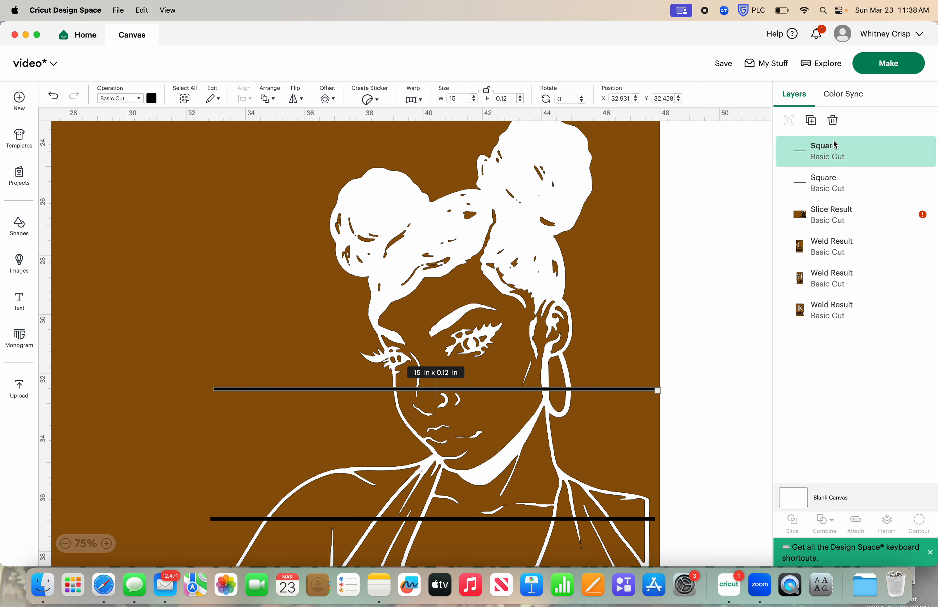
{"action": "left_click", "coordinate": [812, 120]}
{"action": "left_click_drag", "start_coordinate": [504, 406], "coordinate": [740, 348]}
{"action": "double_click", "coordinate": [456, 99]}
{"action": "type", "text": "2"}
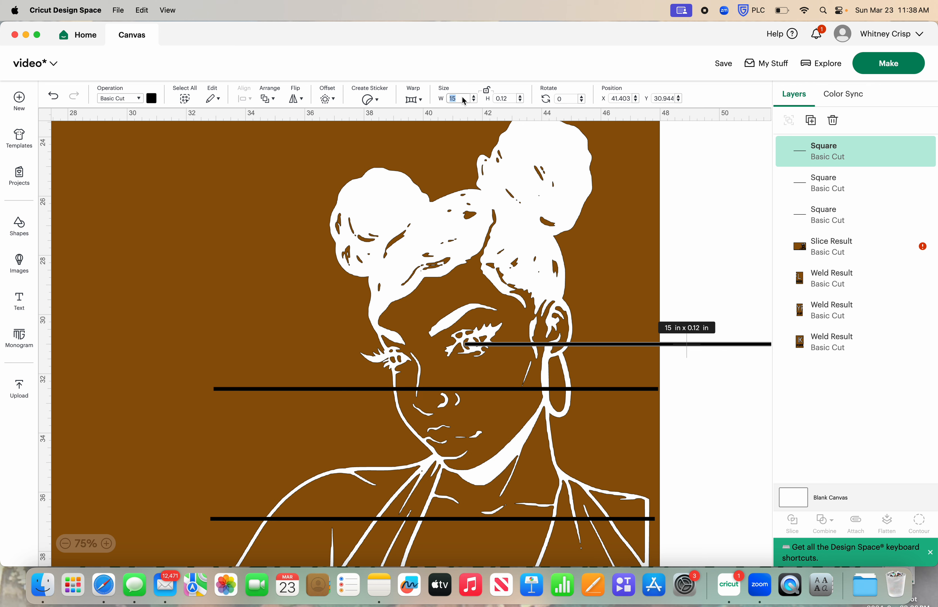
{"action": "key", "text": "Return"}
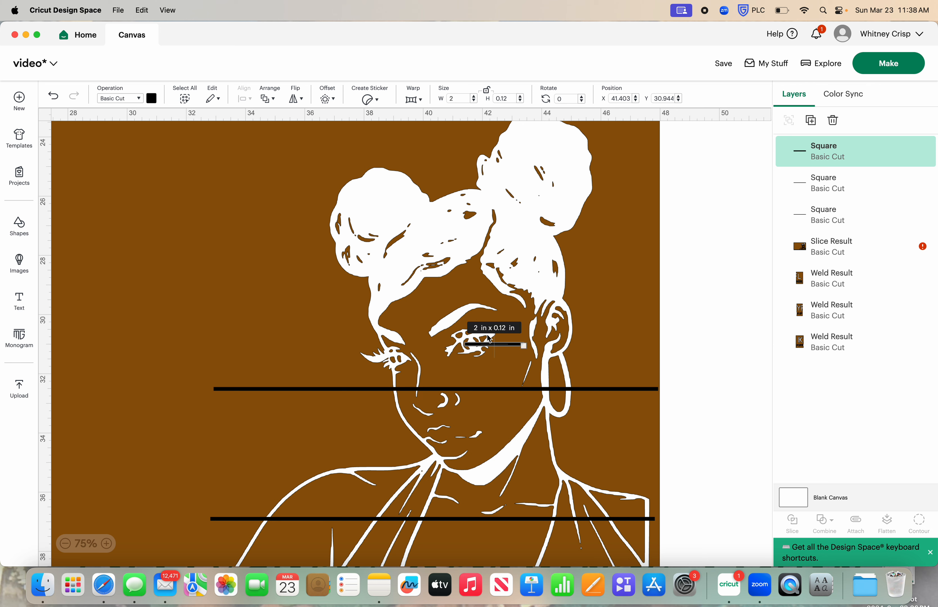
{"action": "left_click_drag", "start_coordinate": [495, 347], "coordinate": [494, 345]}
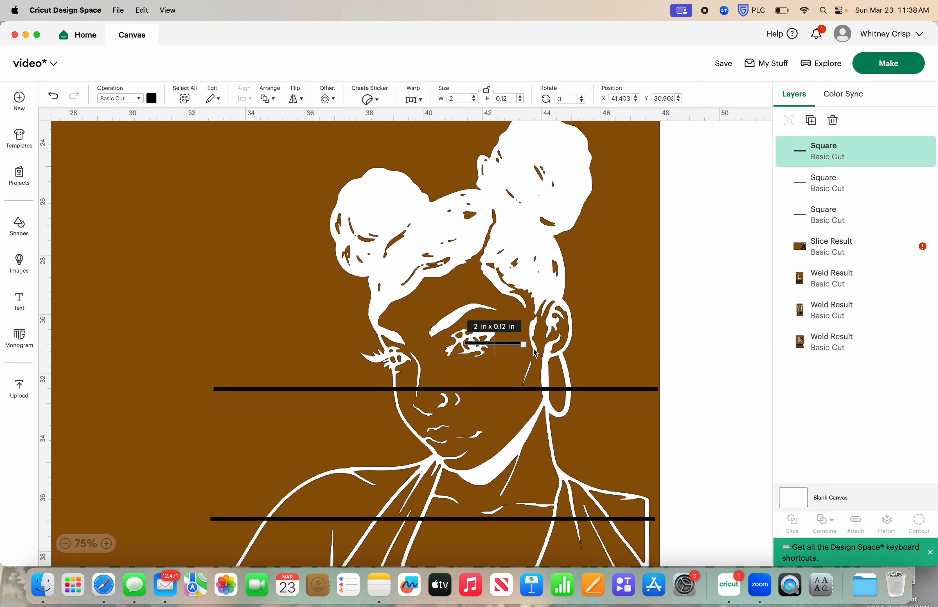
{"action": "left_click", "coordinate": [699, 330]}
{"action": "left_click", "coordinate": [520, 343]}
{"action": "left_click", "coordinate": [684, 344]}
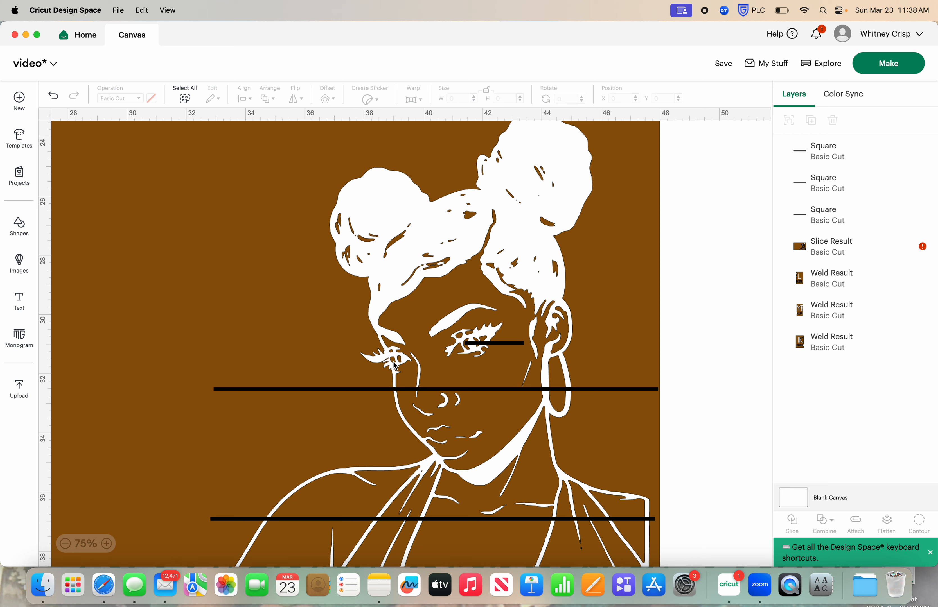
- Move the short 2 in bar over to the portrait's other eye, farther from the earring
{"action": "left_click_drag", "start_coordinate": [494, 347], "coordinate": [420, 365]}
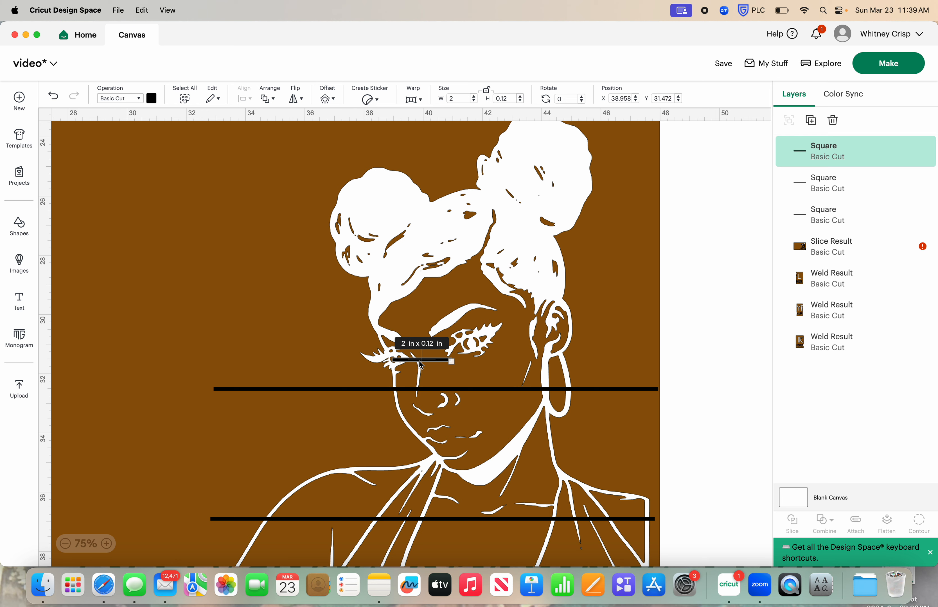
{"action": "left_click", "coordinate": [682, 276]}
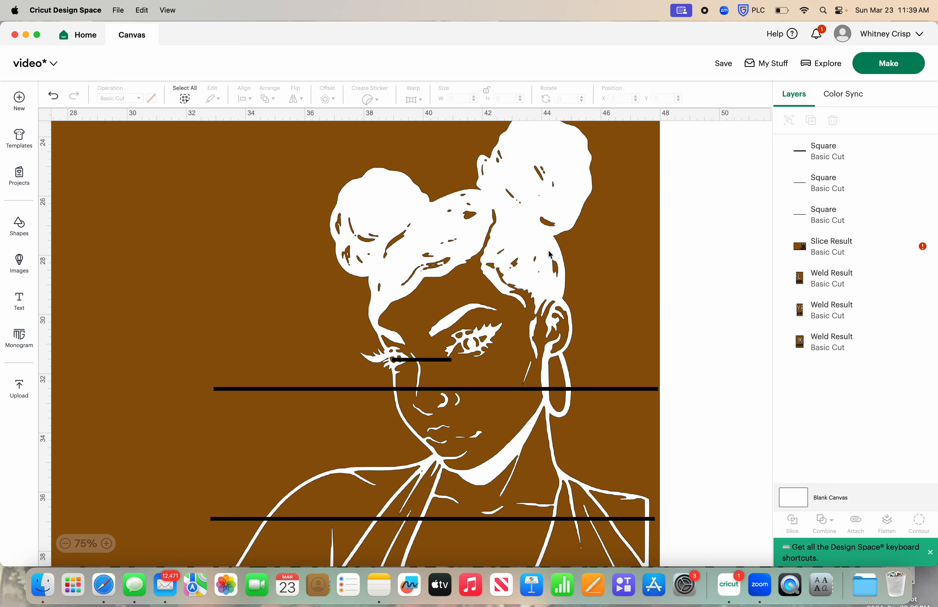
{"action": "scroll", "coordinate": [502, 366], "scroll_direction": "up", "scroll_amount": 2}
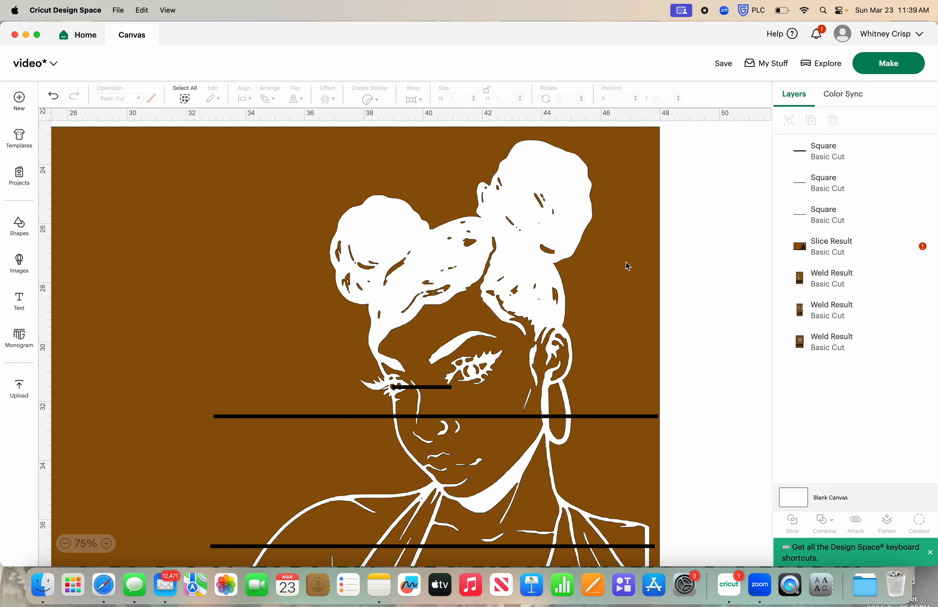
- Delete the brown portrait stencil together with its three black bars, keeping only the three lettered panels
{"action": "left_click", "coordinate": [64, 545]}
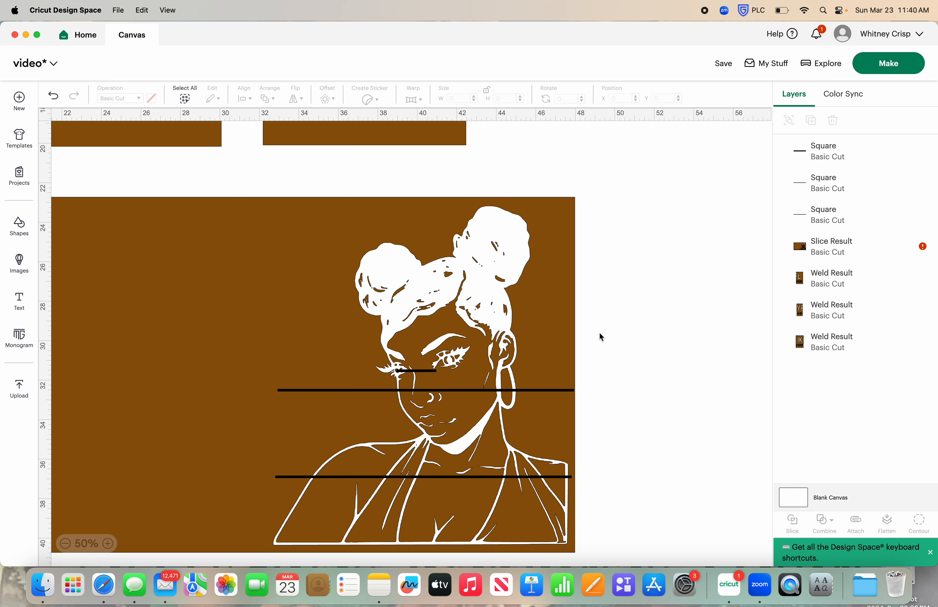
{"action": "left_click_drag", "start_coordinate": [607, 321], "coordinate": [272, 568]}
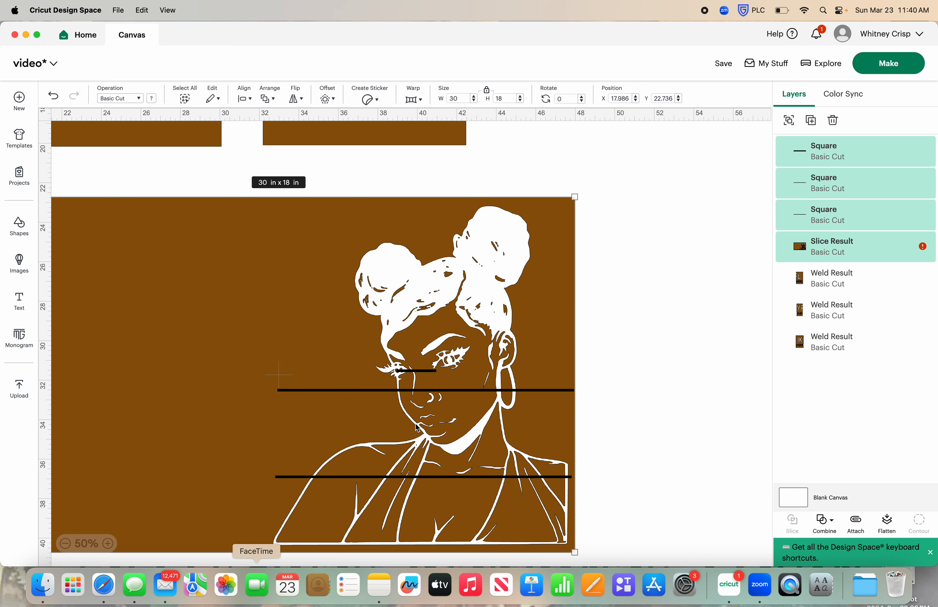
{"action": "left_click", "coordinate": [833, 120]}
{"action": "scroll", "coordinate": [630, 351], "scroll_direction": "up", "scroll_amount": 3}
{"action": "scroll", "coordinate": [631, 352], "scroll_direction": "up", "scroll_amount": 3}
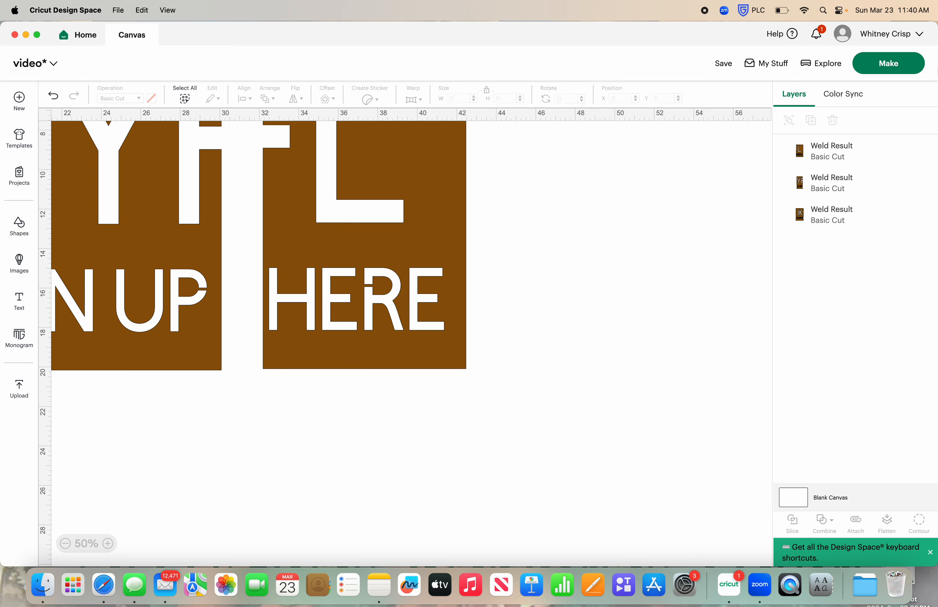
- Open the cut preparation for the three lettered panels and review the layout on mats 1, 2 and 3
{"action": "left_click", "coordinate": [882, 66]}
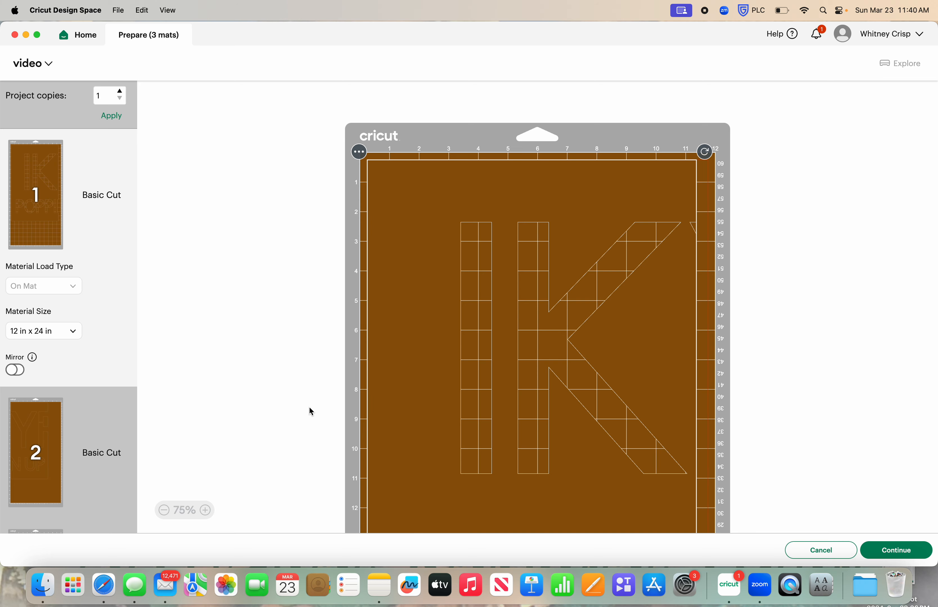
{"action": "left_click", "coordinate": [164, 511]}
{"action": "scroll", "coordinate": [592, 296], "scroll_direction": "down", "scroll_amount": 3}
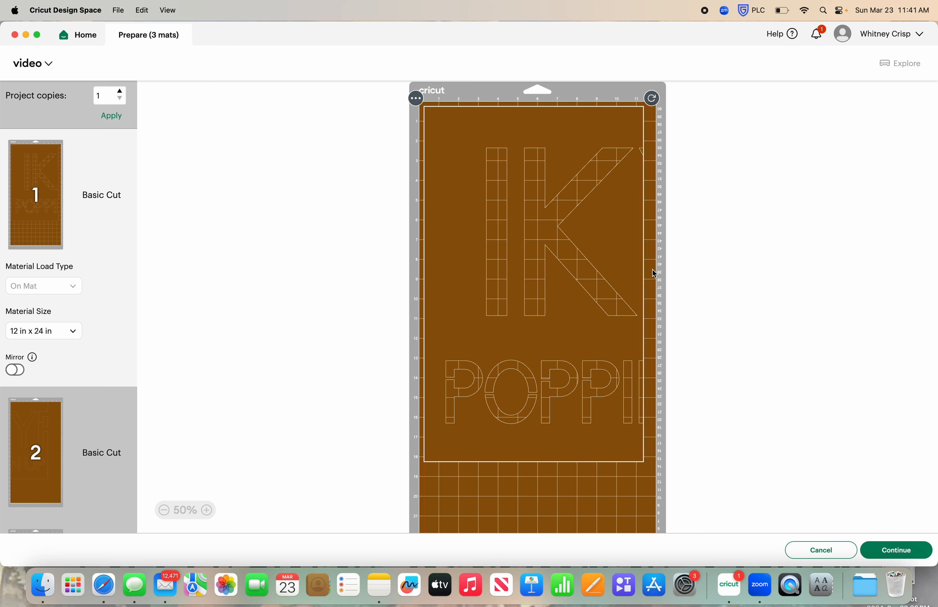
{"action": "left_click", "coordinate": [30, 430]}
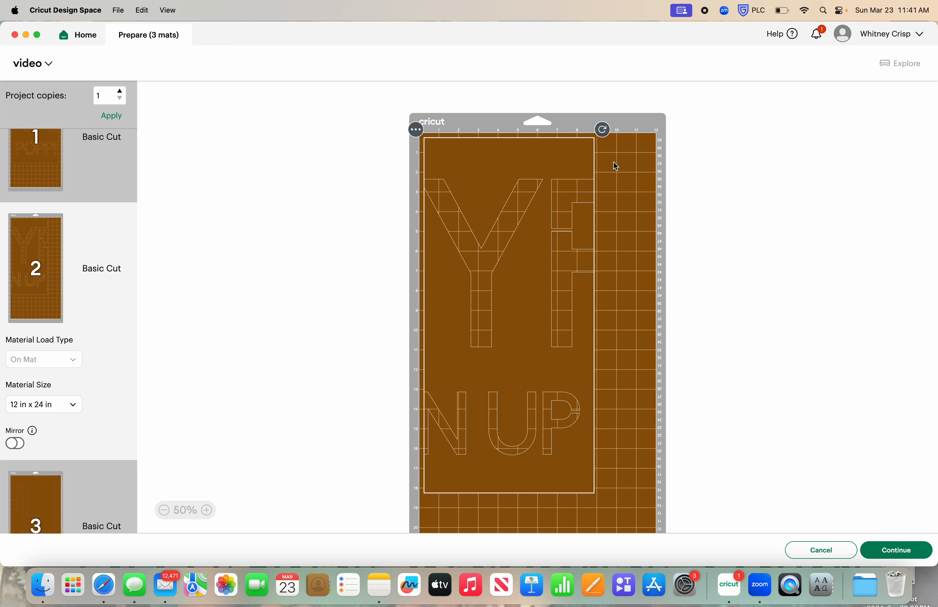
{"action": "scroll", "coordinate": [356, 294], "scroll_direction": "down", "scroll_amount": 3}
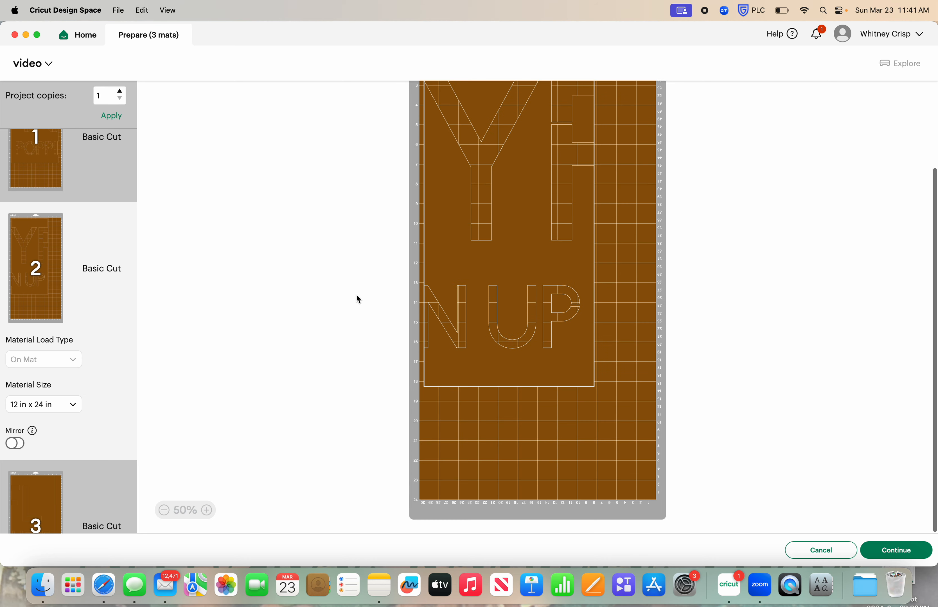
{"action": "left_click", "coordinate": [62, 507]}
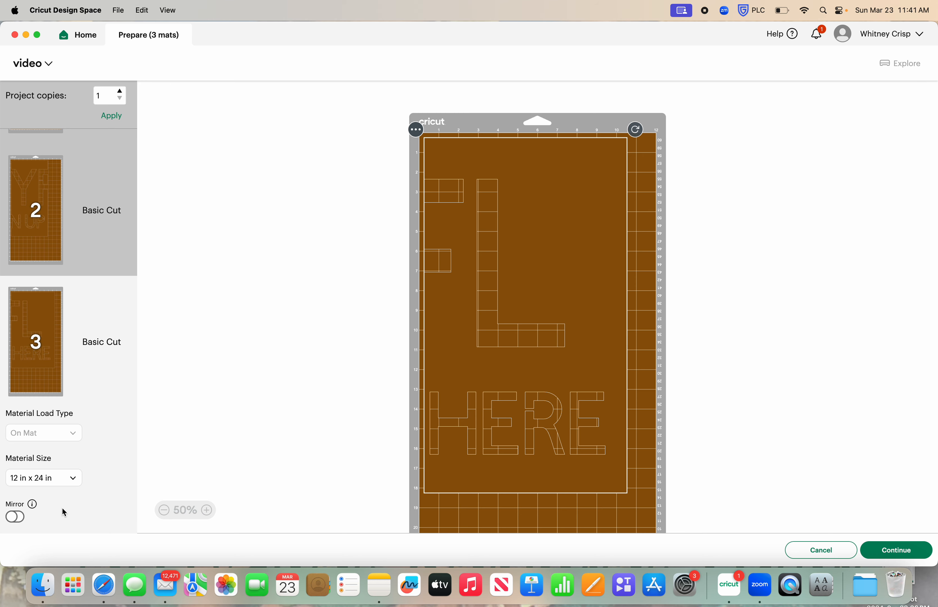